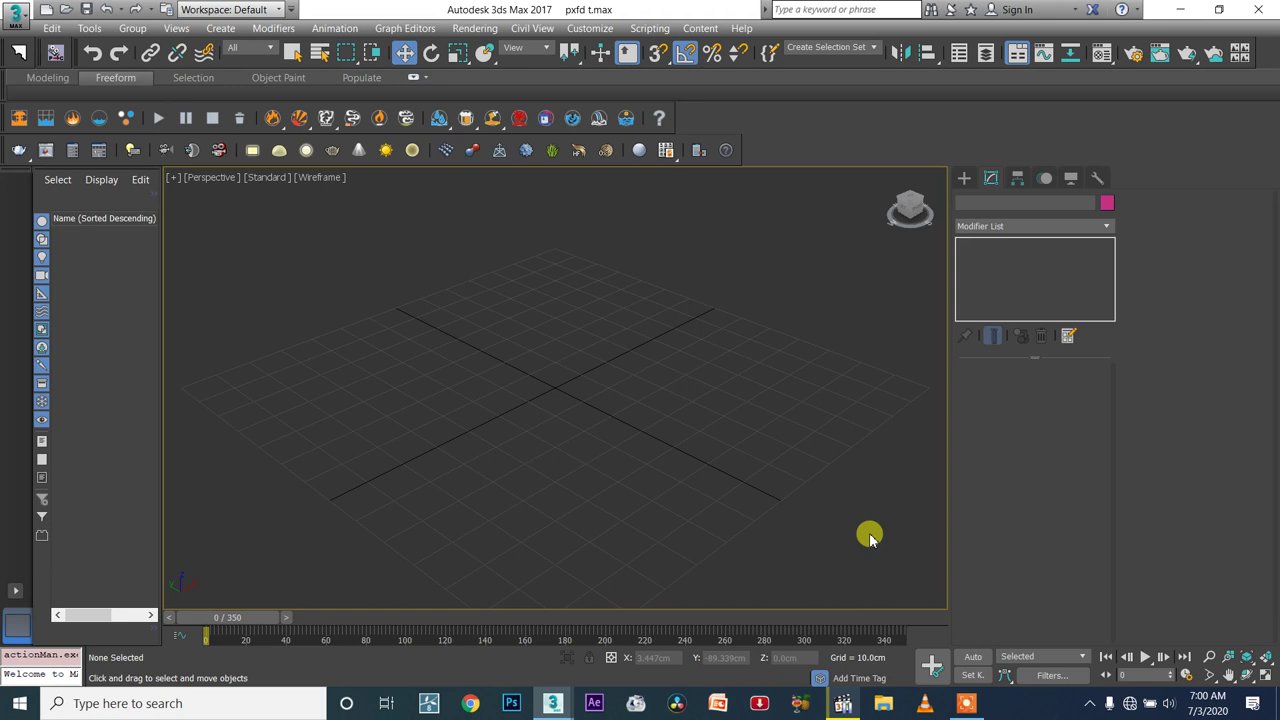
View the reference video of water filling a glass and close the player
click(843, 701)
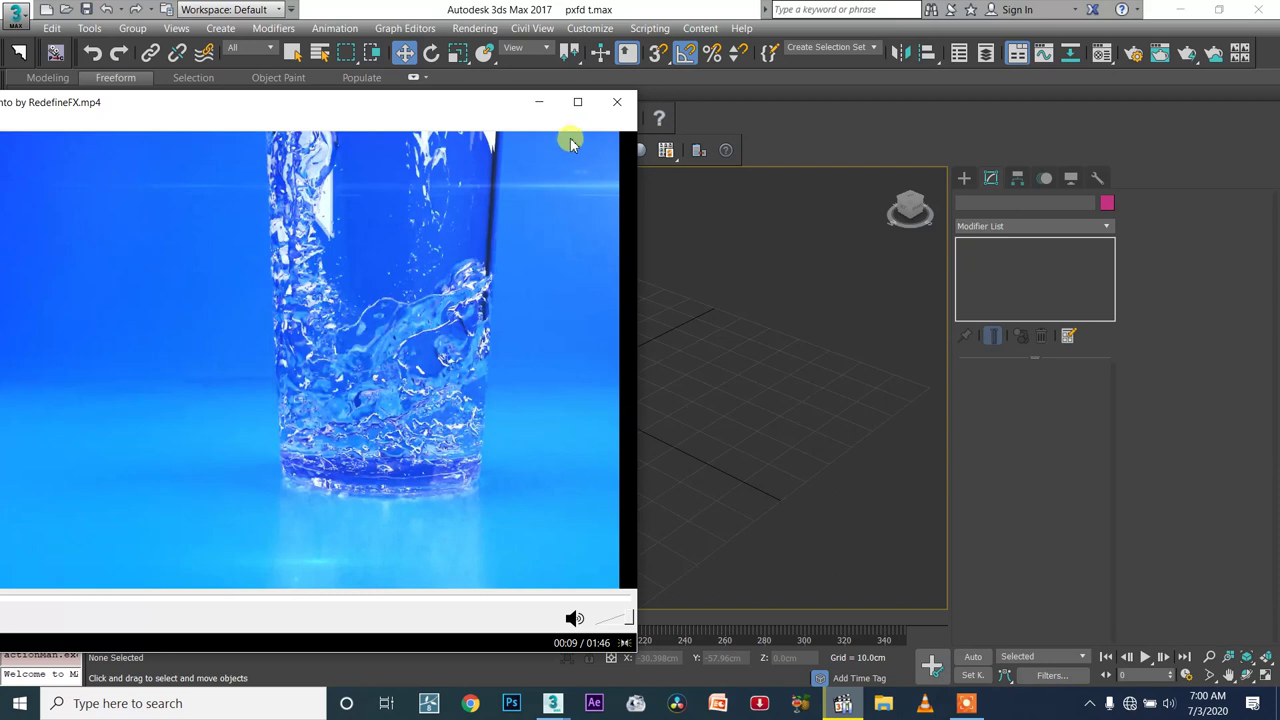
click(617, 101)
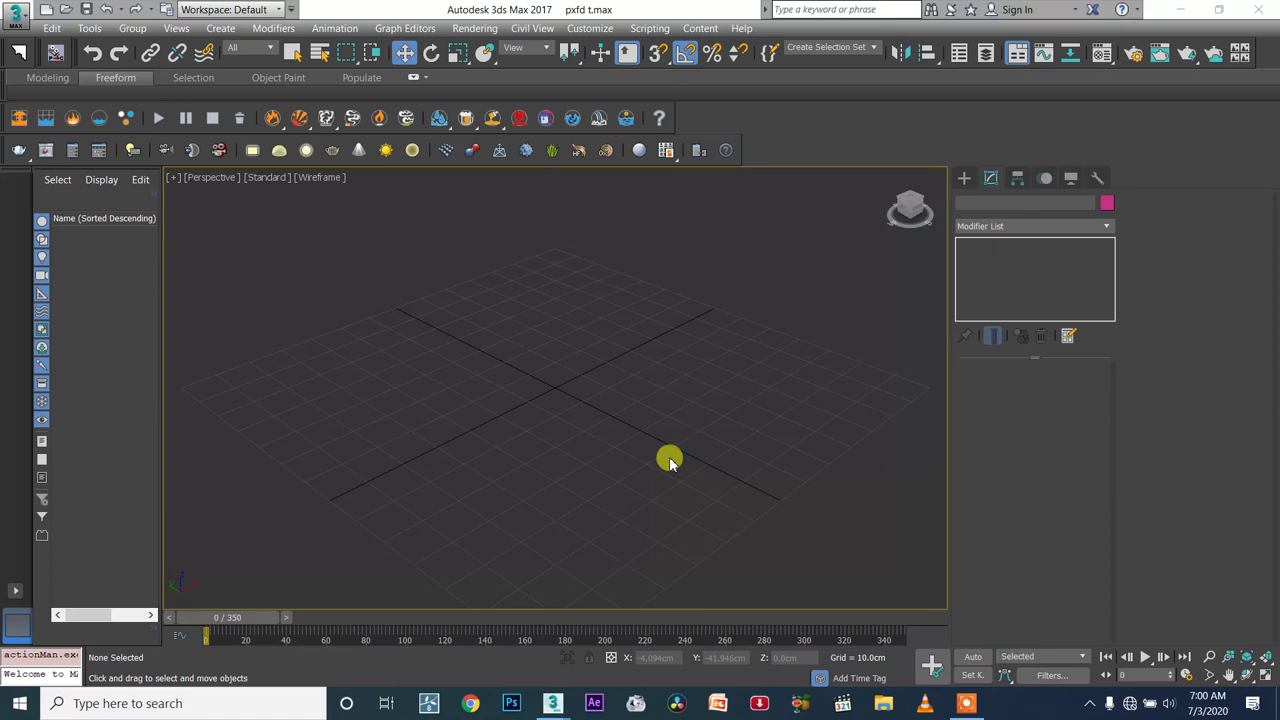
In the Front view, draw a closed Line spline of a stemmed glass's half profile, with base, stem, curved bowl and wall thickness
scroll(530, 395, up, 3)
key(f)
right_click(596, 348)
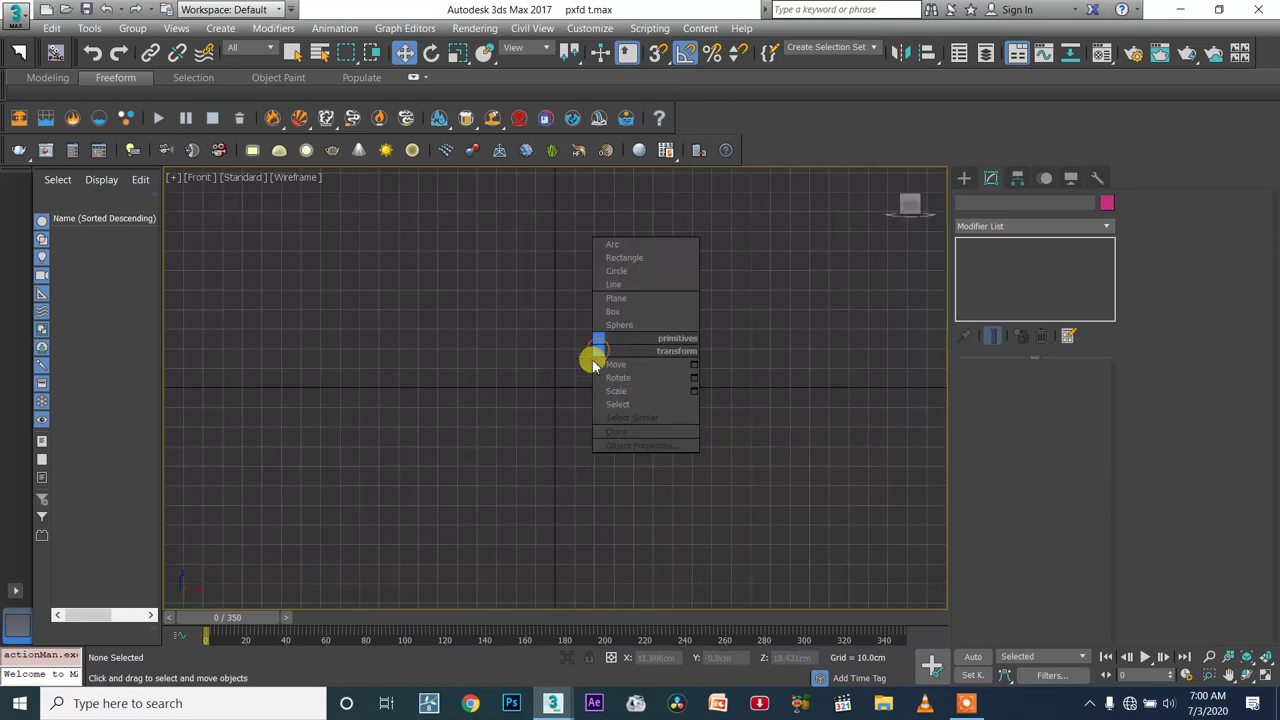
click(619, 286)
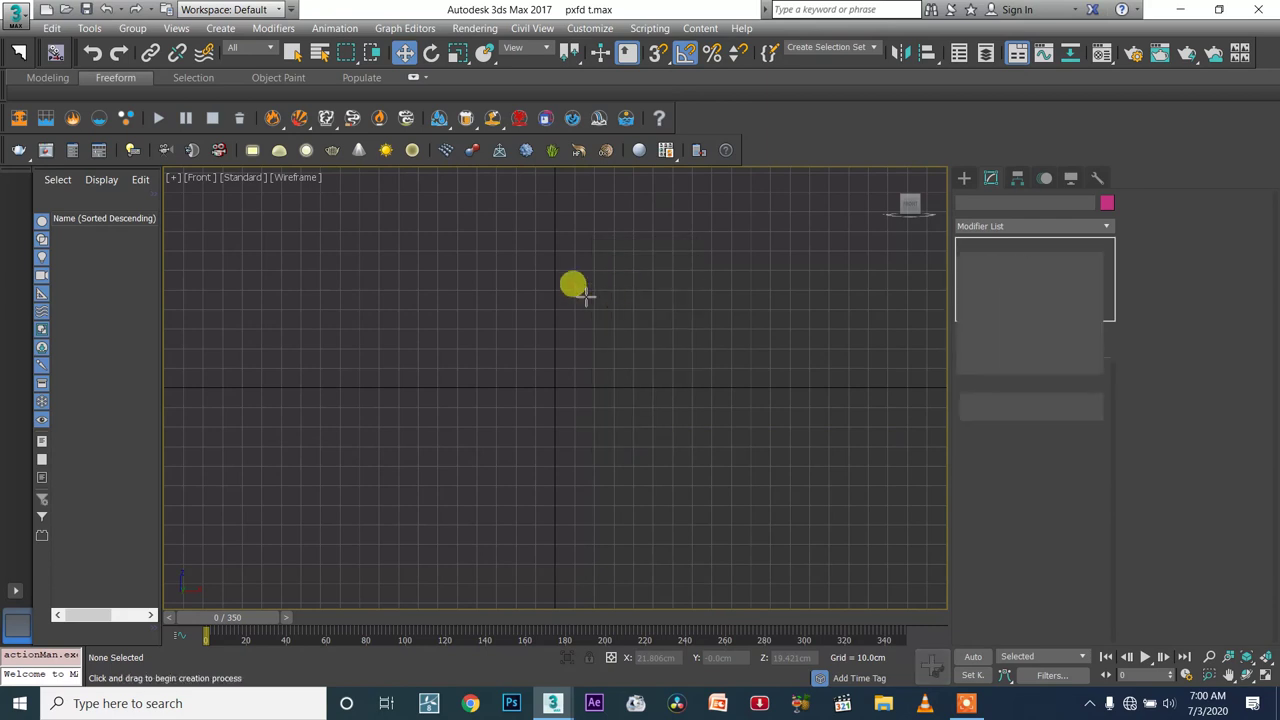
scroll(578, 295, up, 2)
middle_drag(570, 300, 543, 343)
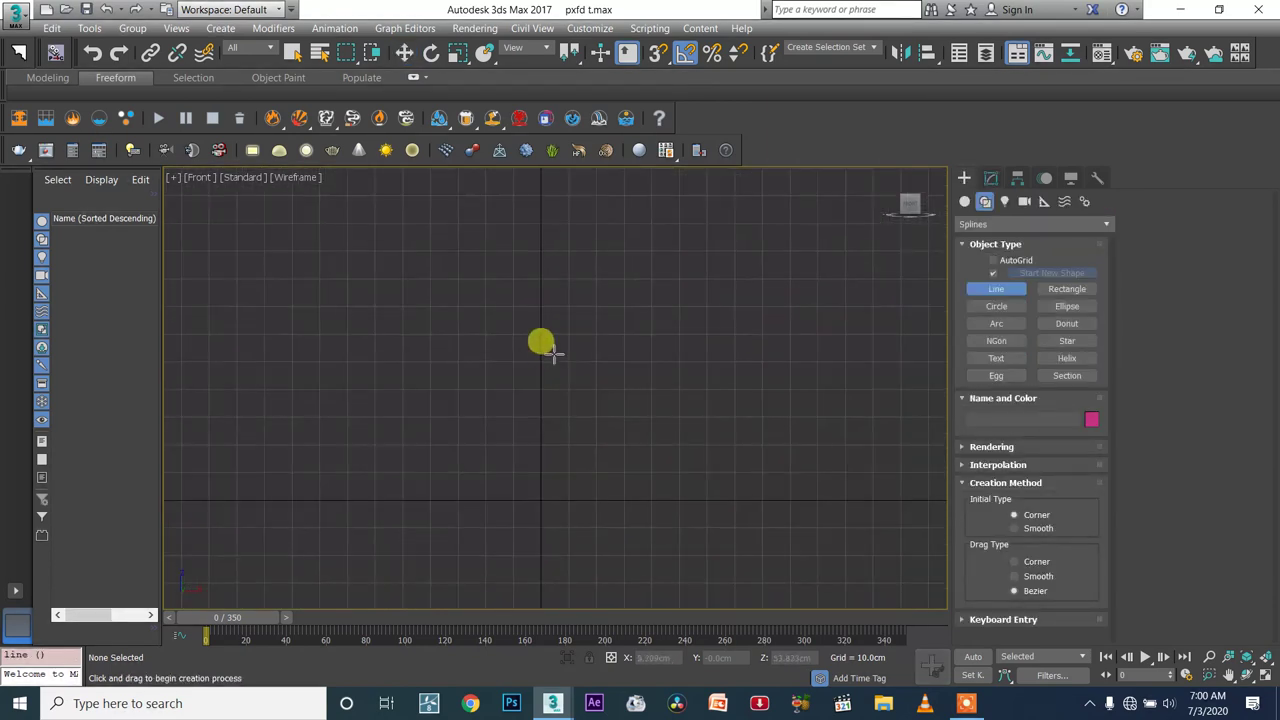
click(538, 500)
click(585, 500)
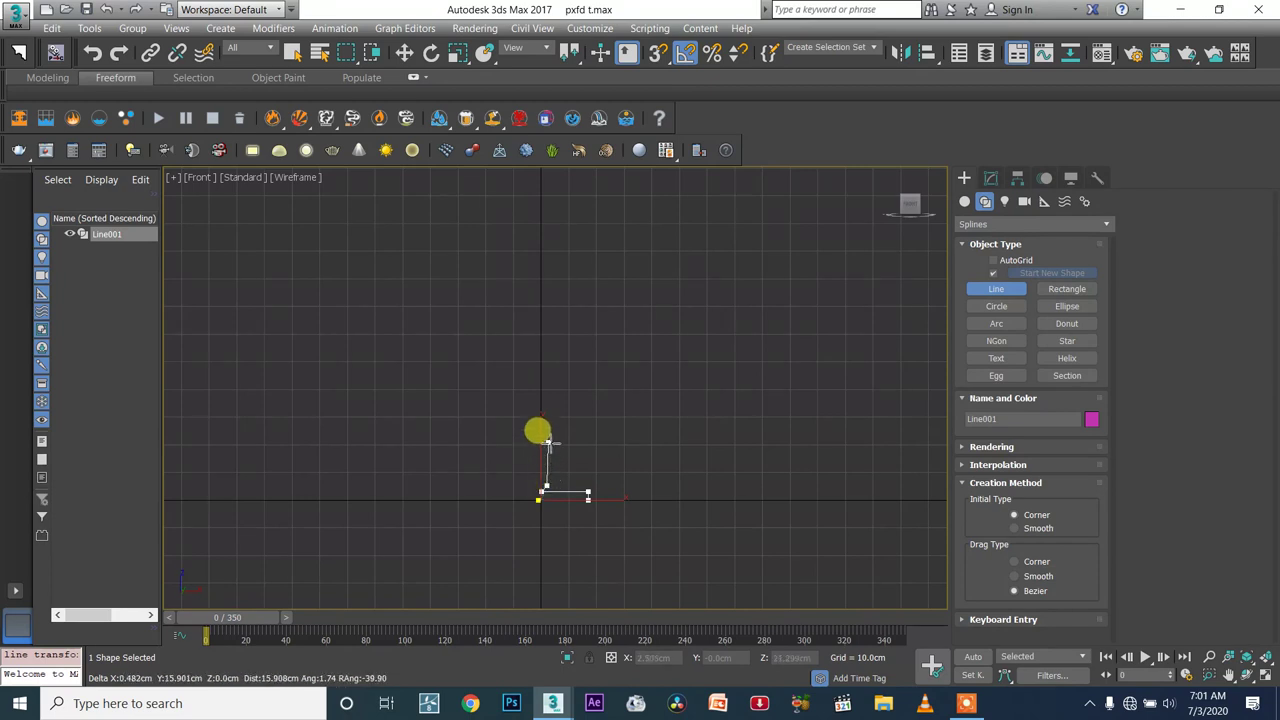
click(547, 437)
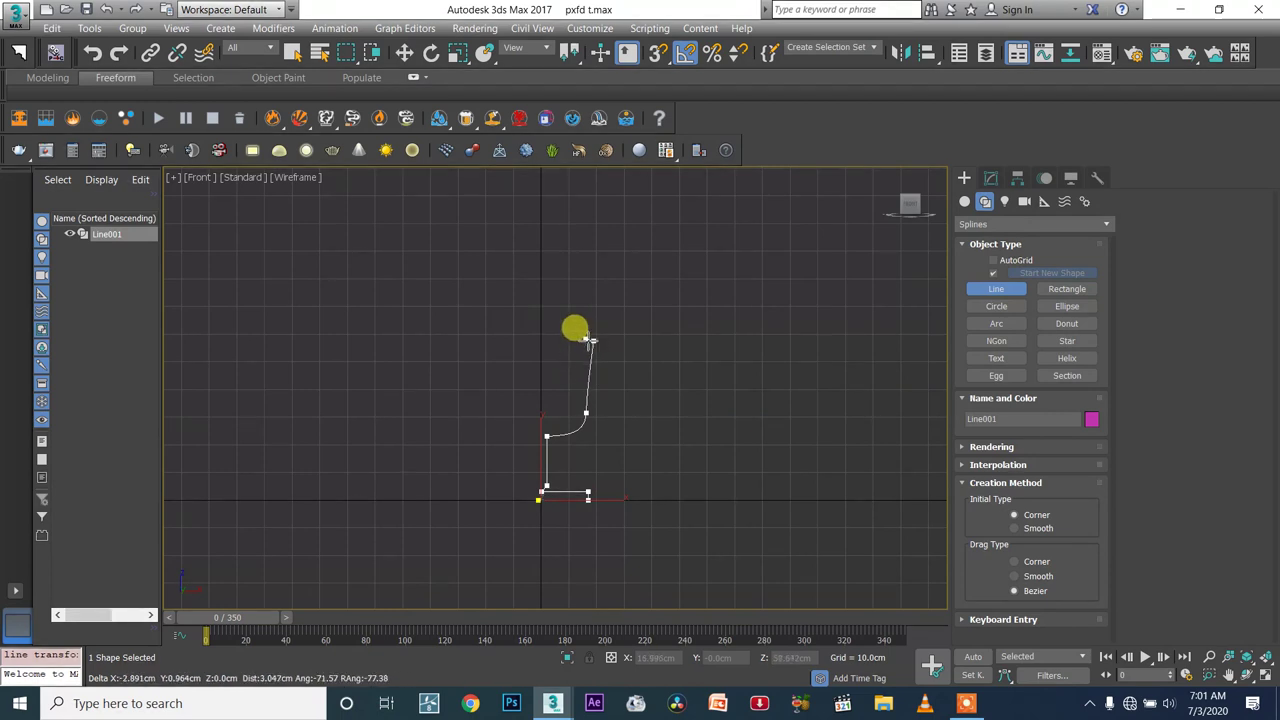
click(589, 341)
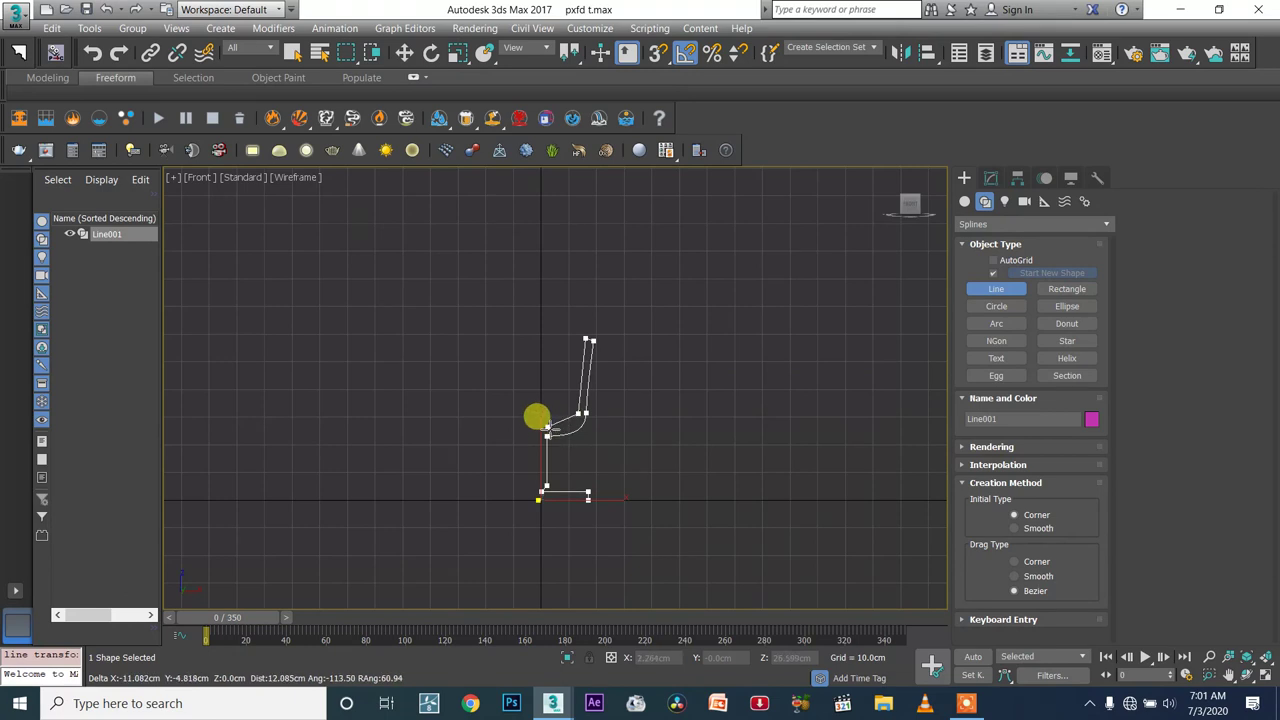
click(546, 431)
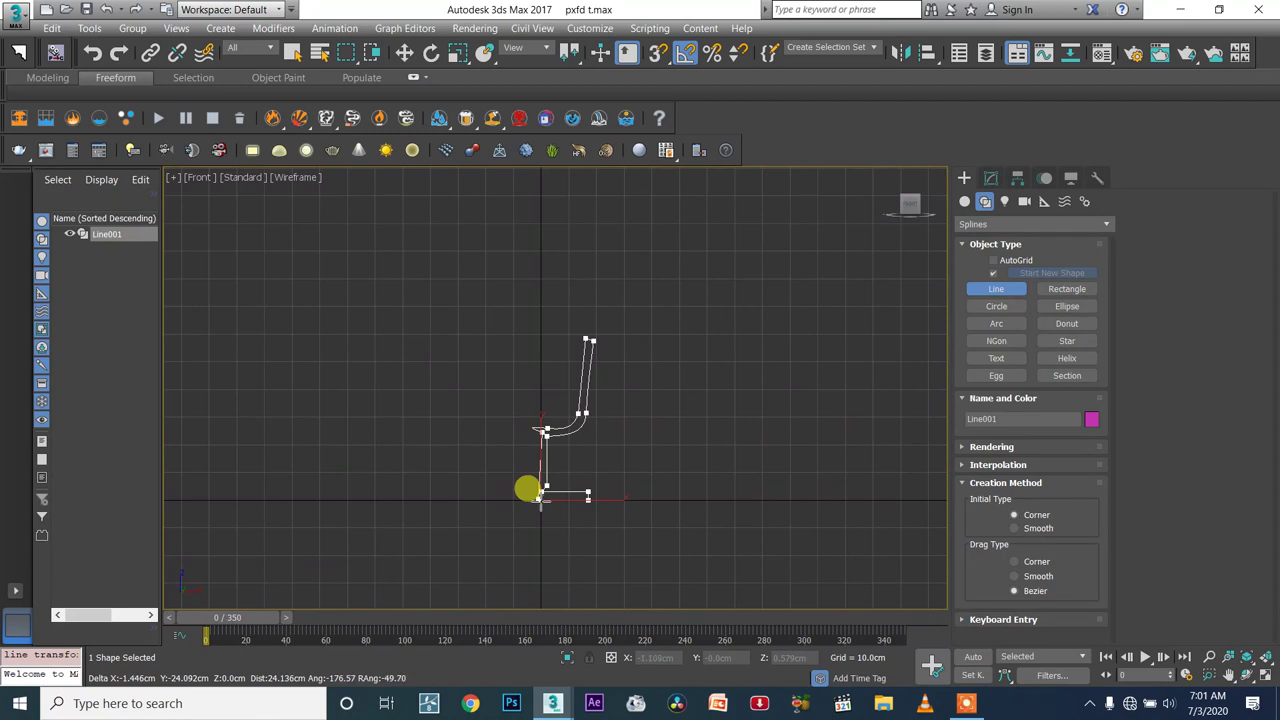
click(541, 495)
click(609, 406)
Shift the vertex on the bowl's inner floor outward so the inner curve flows smoothly into the stem
scroll(522, 448, up, 5)
middle_drag(527, 449, 578, 373)
key(1)
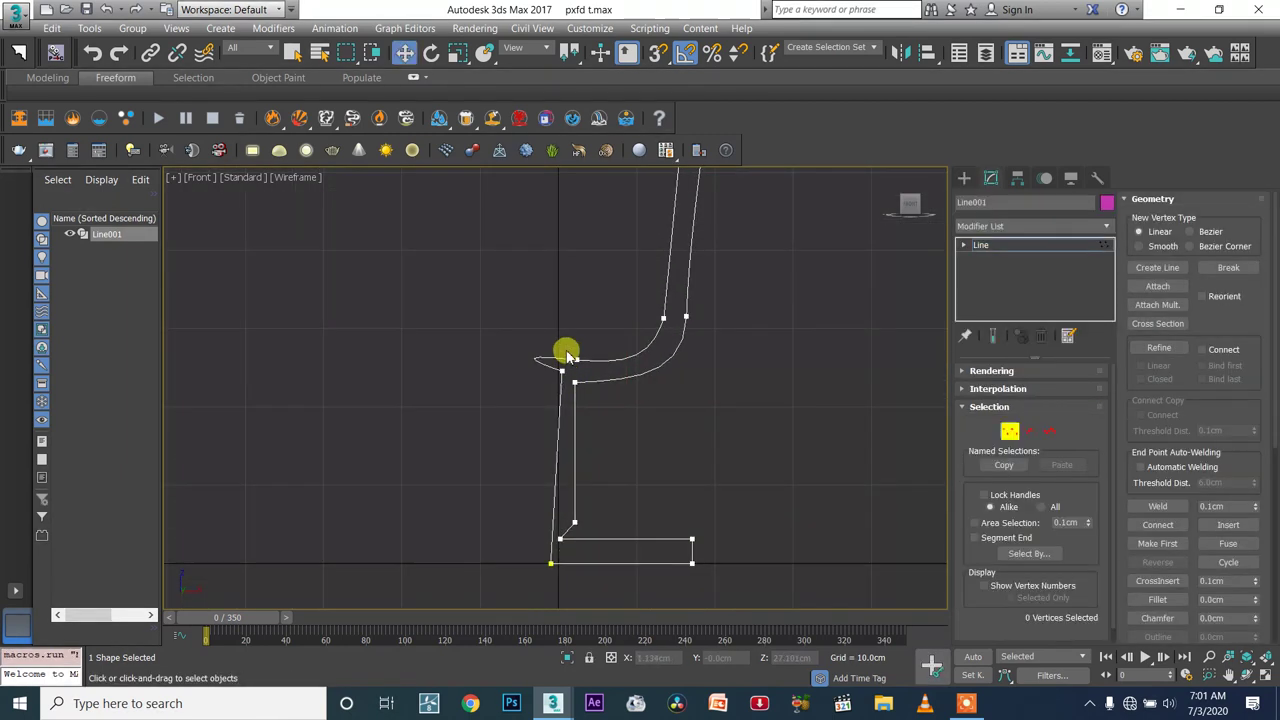
click(594, 370)
drag(520, 354, 640, 348)
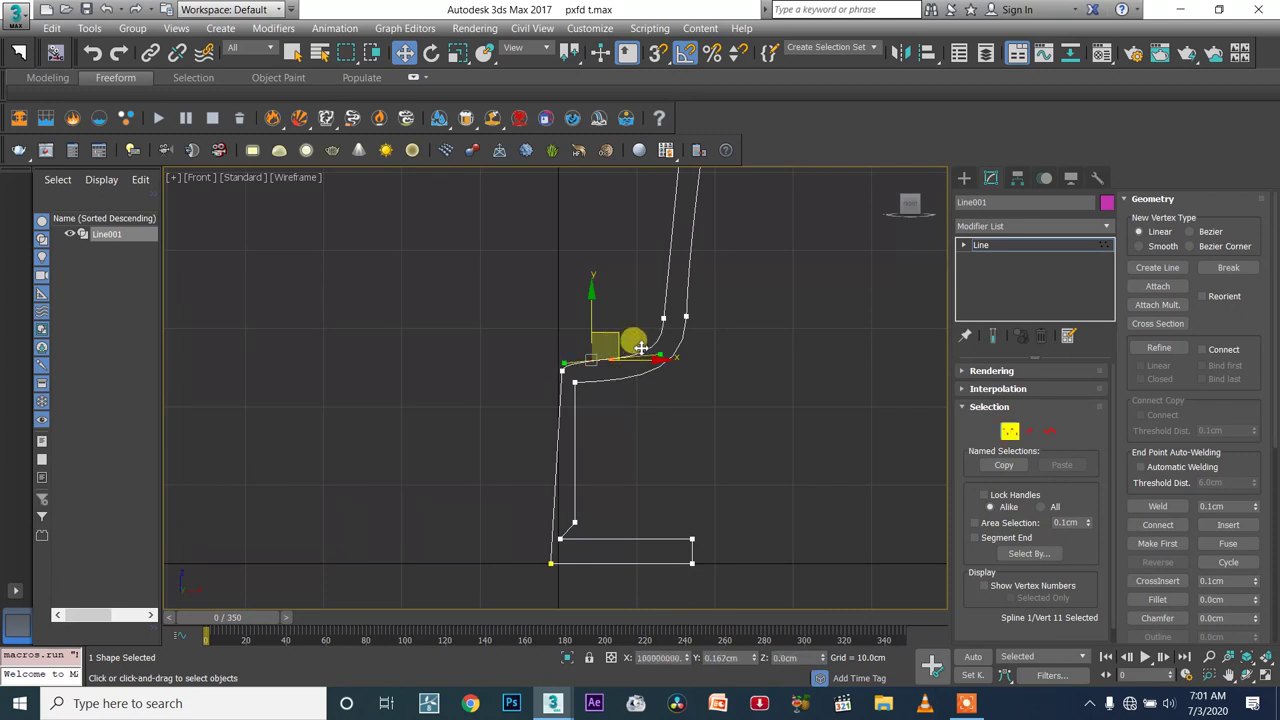
Move the vertex where stem meets base outward under the stem, and level the inner rim vertex with the outer one
scroll(632, 460, up, 2)
click(596, 502)
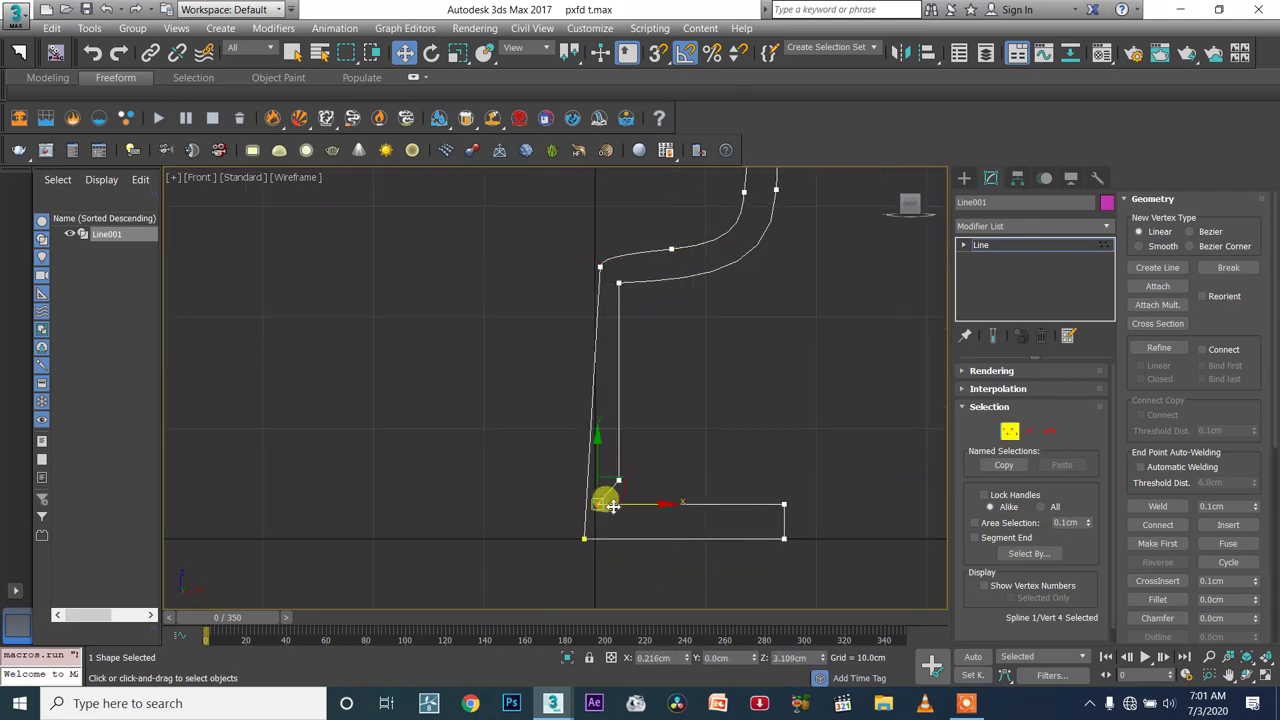
drag(663, 500, 664, 499)
scroll(663, 468, down, 1)
middle_drag(743, 394, 641, 432)
scroll(606, 489, down, 1)
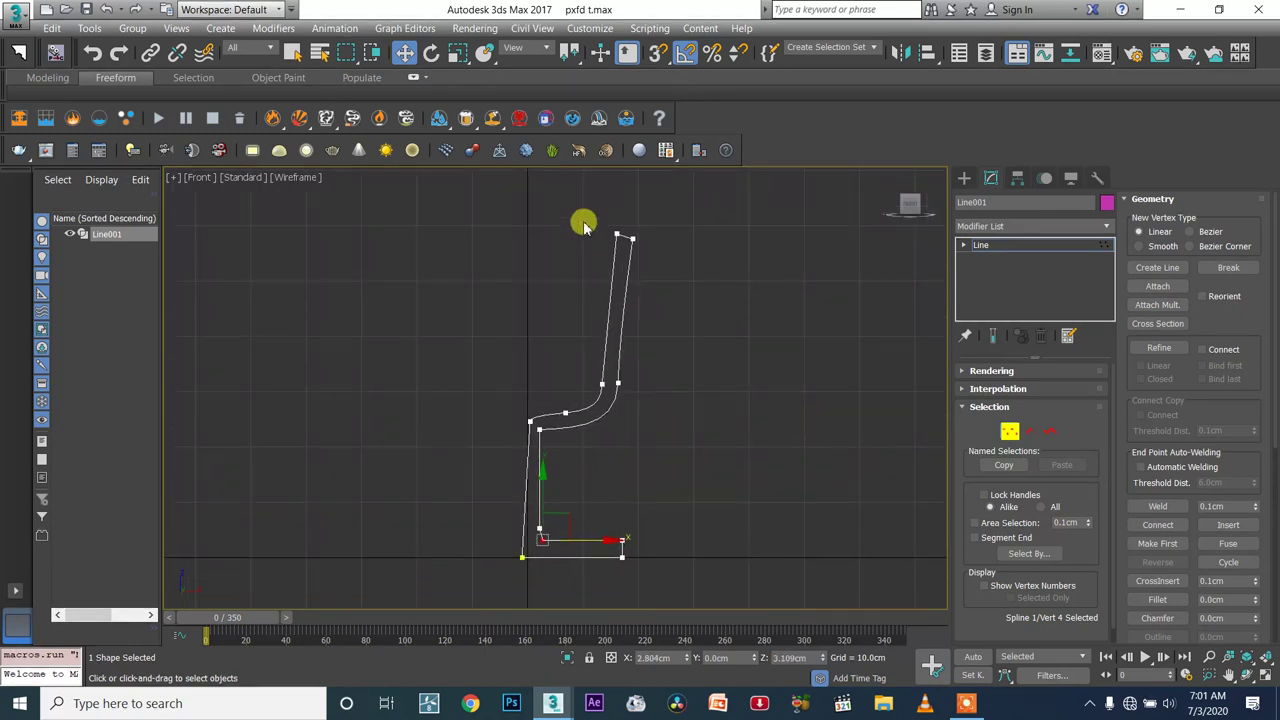
click(619, 235)
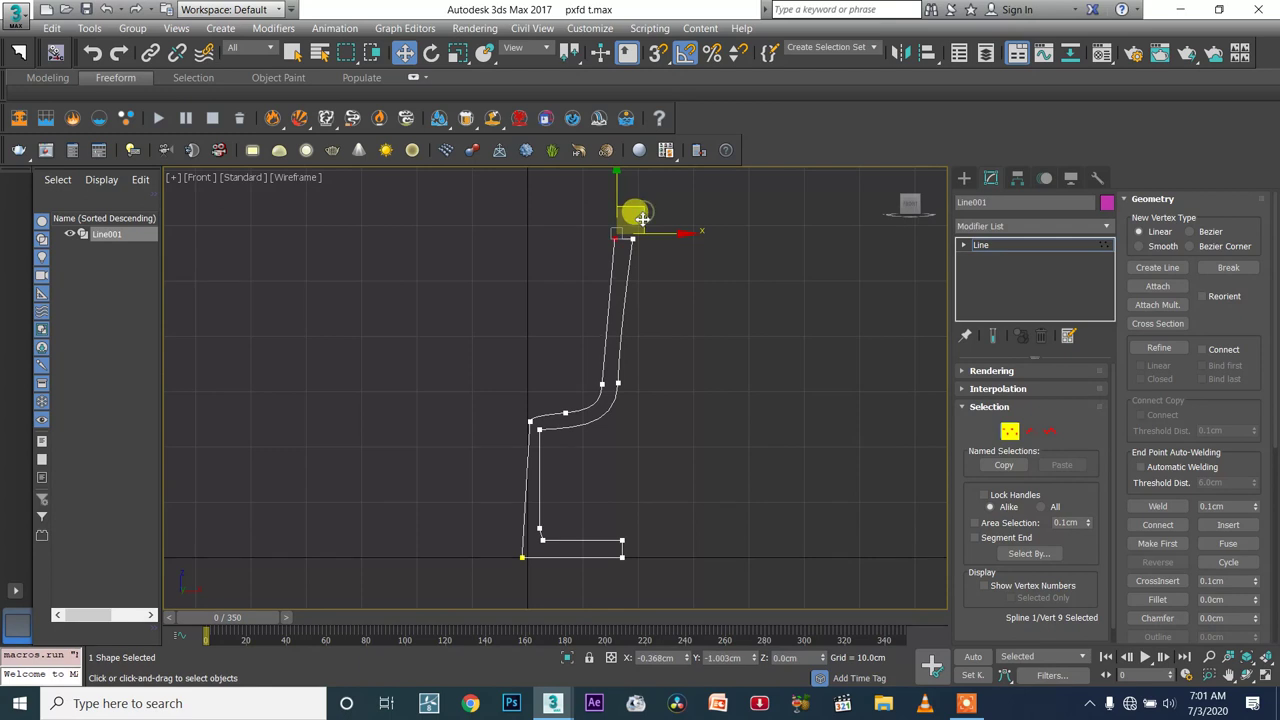
drag(641, 216, 635, 223)
key(1)
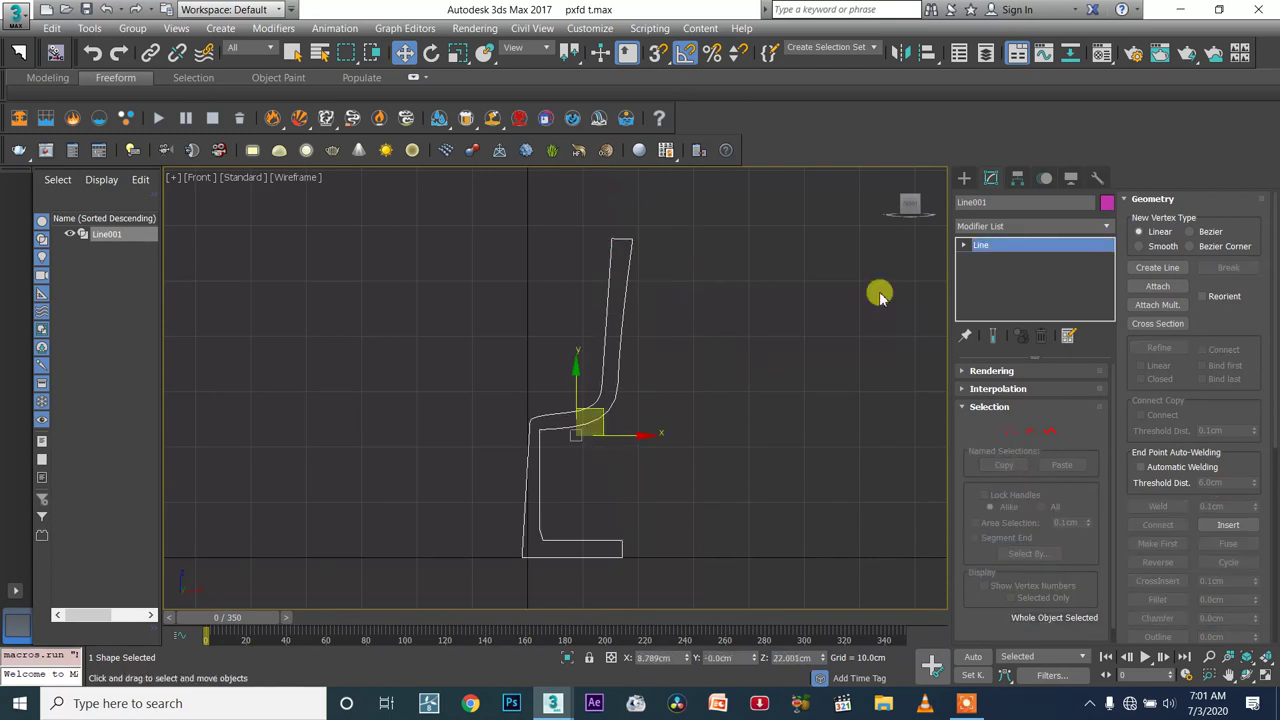
Apply a Lathe modifier to the profile and move its axis to the profile's inner edge to form the goblet
click(990, 226)
key(l)
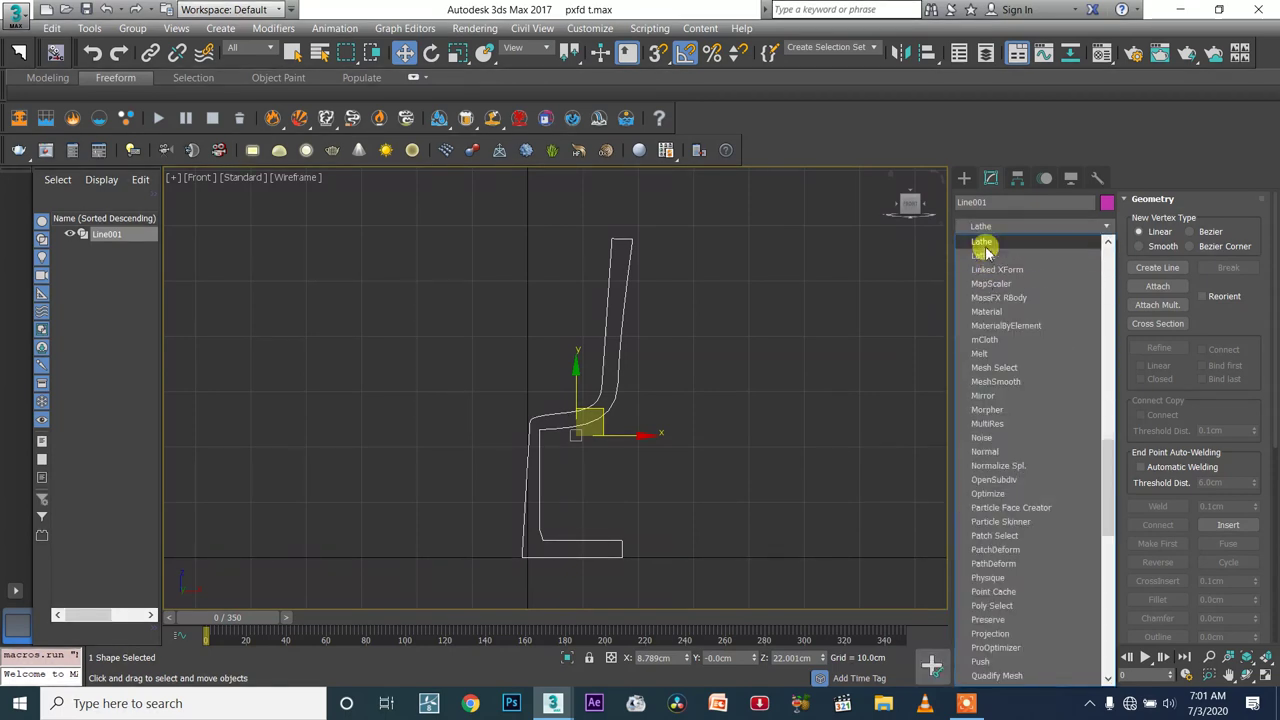
click(984, 246)
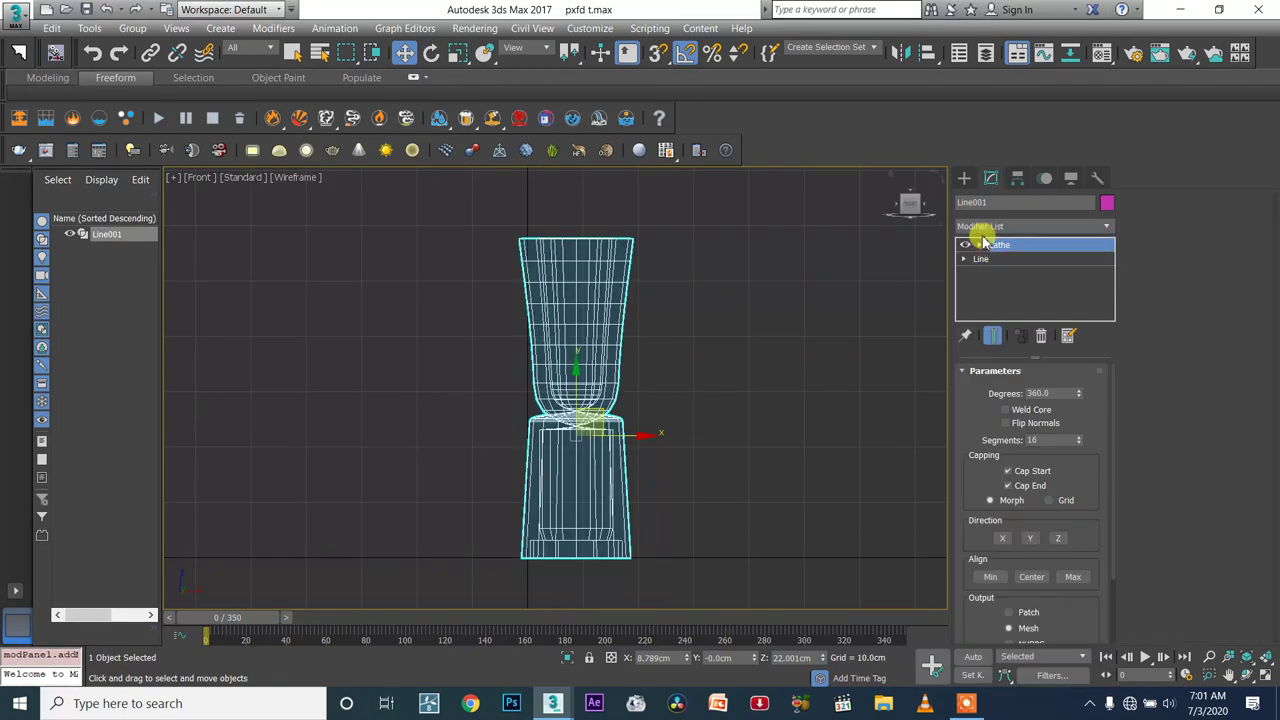
click(608, 410)
drag(628, 437, 571, 429)
Display the goblet with Default Shading in a Perspective view framed on it
alt+middle_drag(646, 451, 652, 488)
click(323, 176)
click(380, 306)
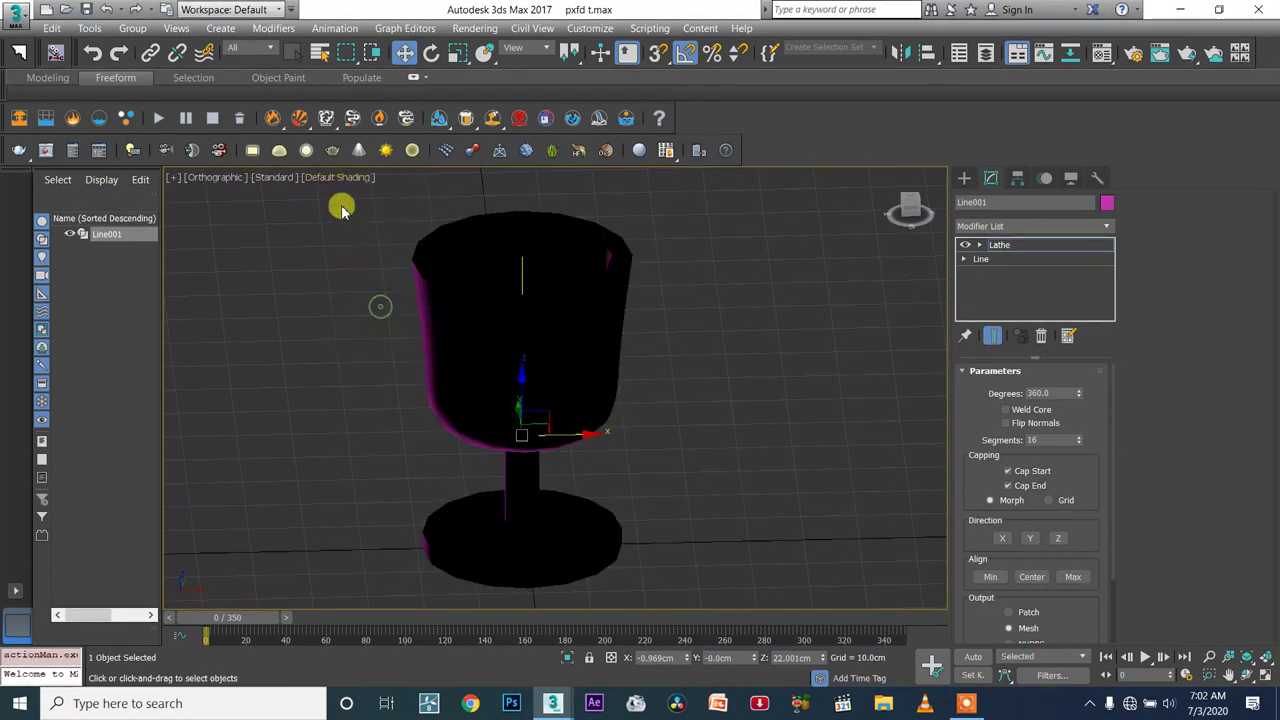
click(332, 177)
click(365, 192)
alt+middle_drag(510, 372, 585, 380)
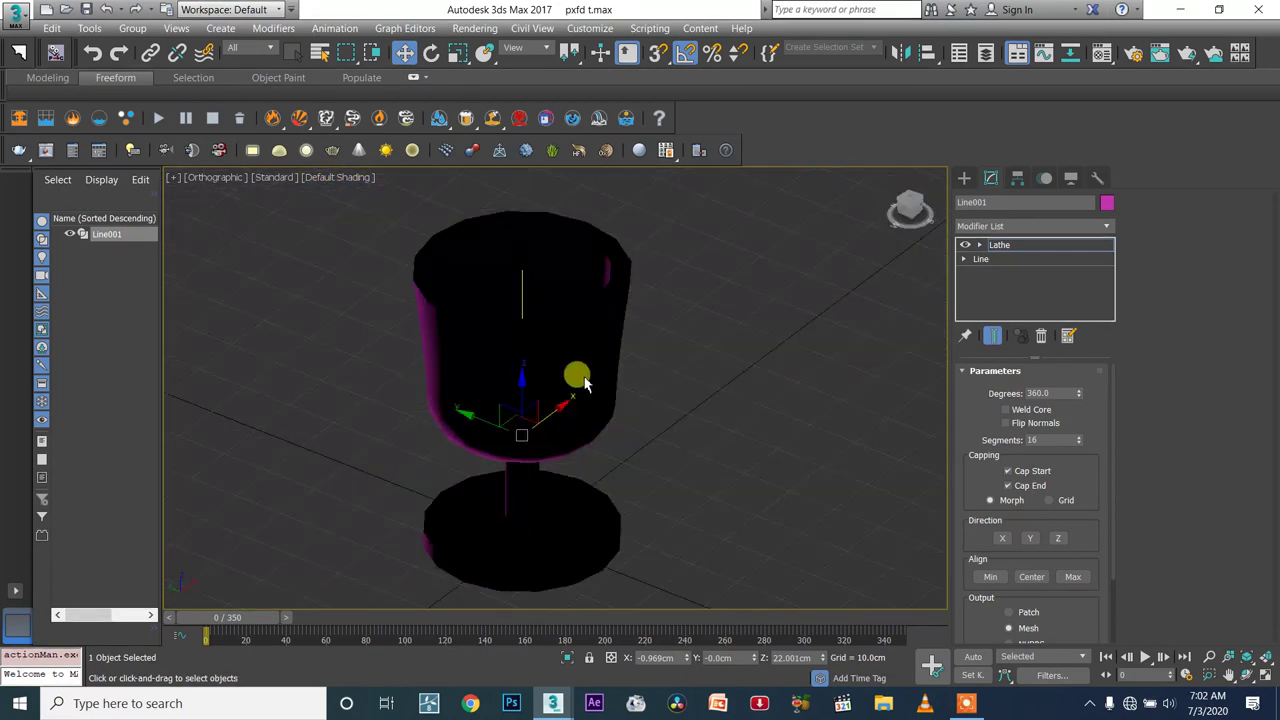
key(p)
key(z)
click(318, 177)
click(323, 194)
mouse_move(494, 257)
alt+middle_down()
mouse_move(573, 229)
mouse_move(526, 263)
alt+middle_up()
alt+middle_drag(606, 343, 700, 320)
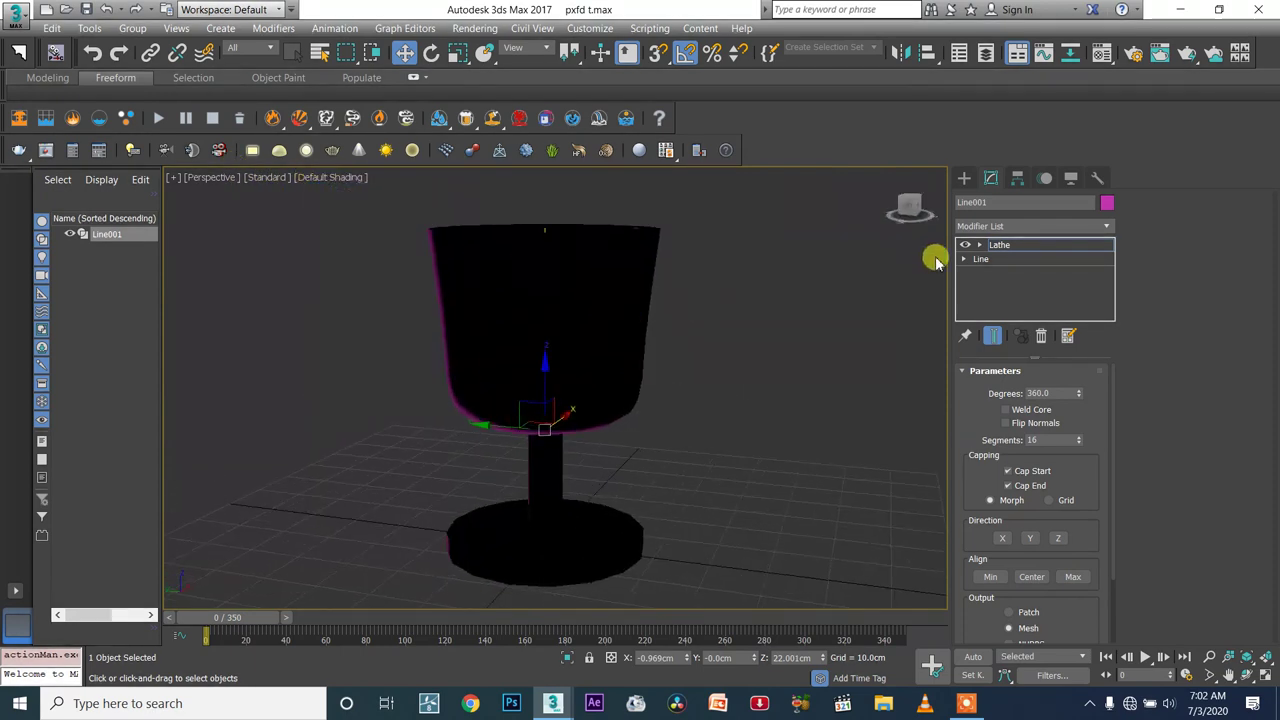
Try a Normal modifier above the Lathe to flip the goblet's faces, and delete the modifier again
click(1000, 245)
click(986, 227)
key(n)
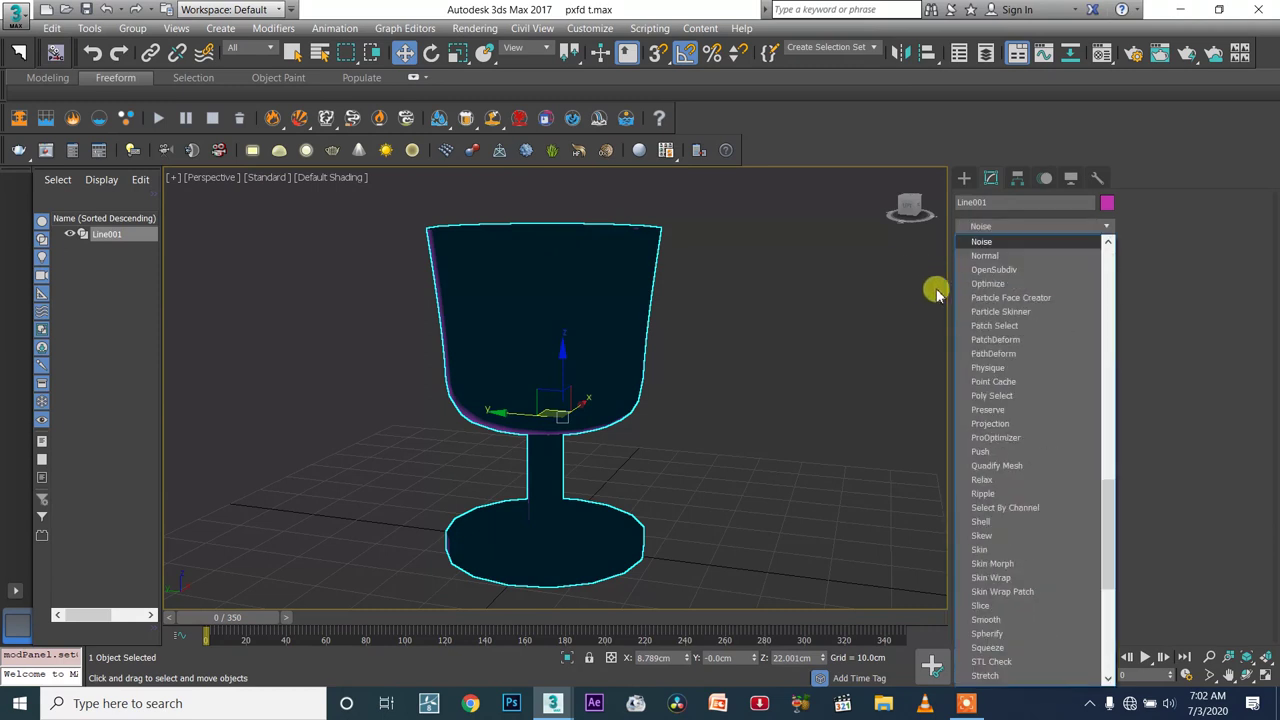
click(985, 256)
alt+middle_drag(557, 366, 588, 342)
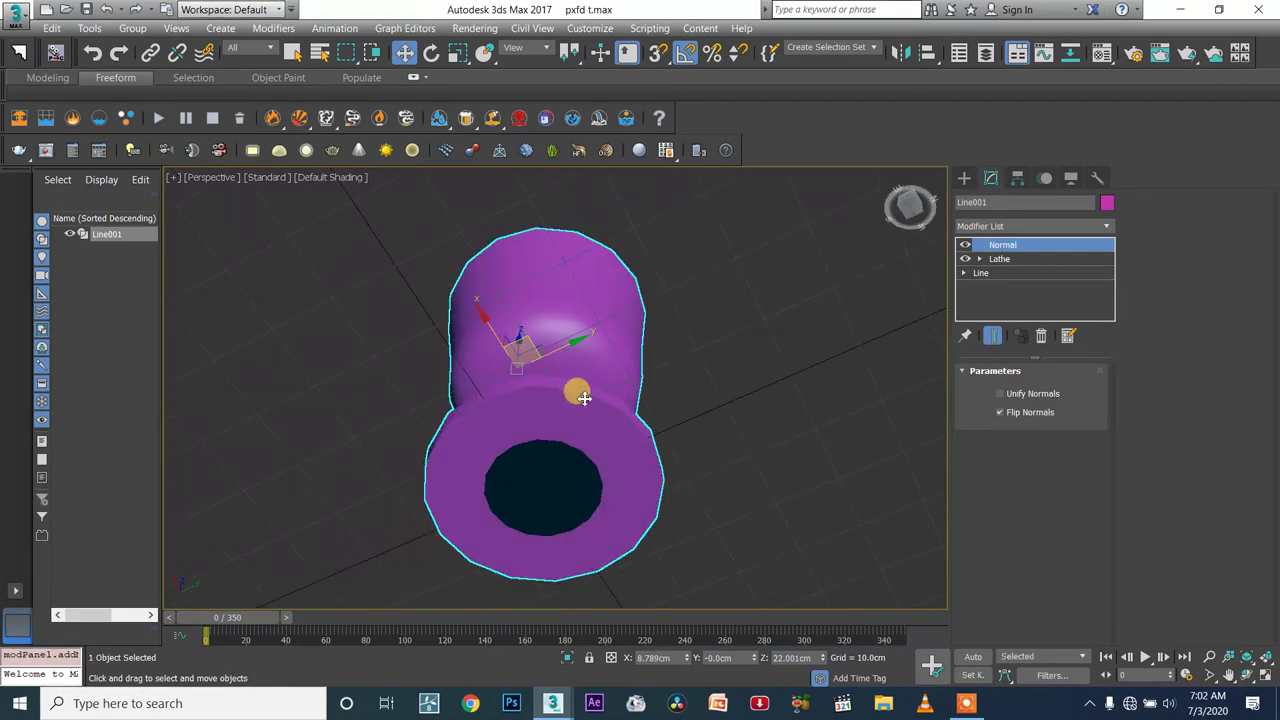
alt+middle_drag(646, 380, 597, 423)
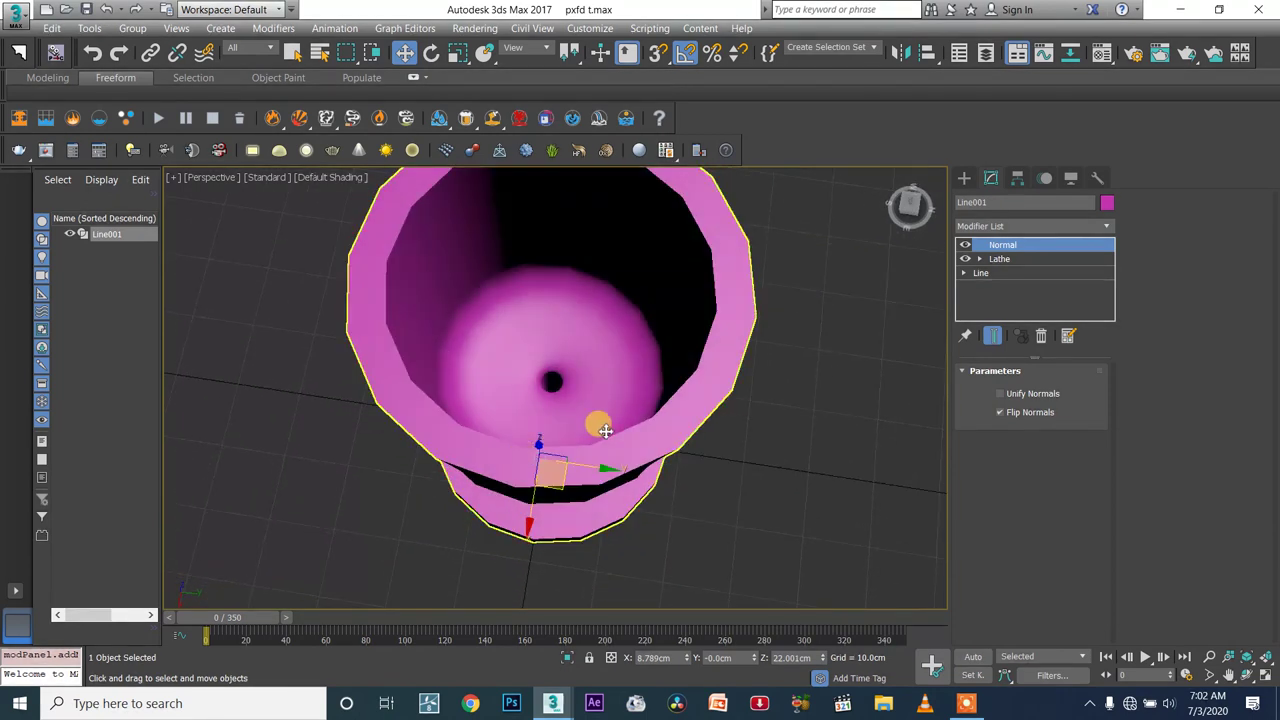
click(1041, 335)
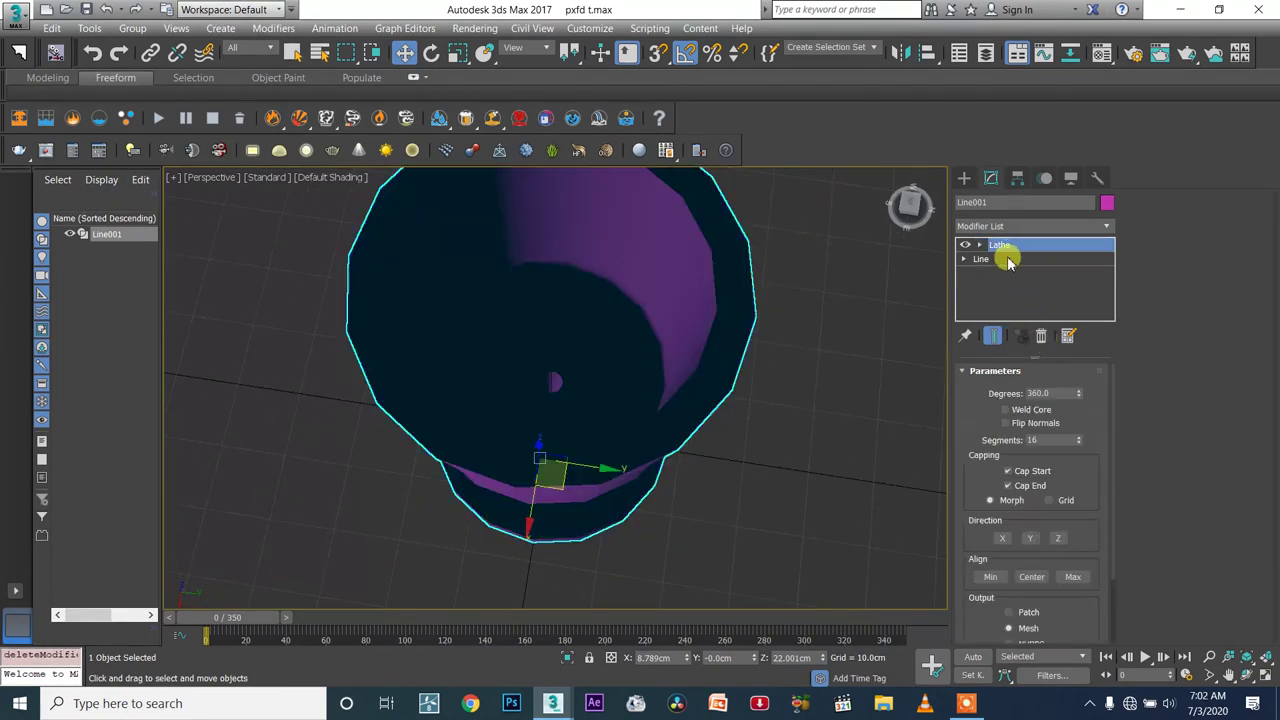
Shift the Lathe axis slightly along Y, to about 0.353 cm
key(1)
drag(611, 394, 614, 395)
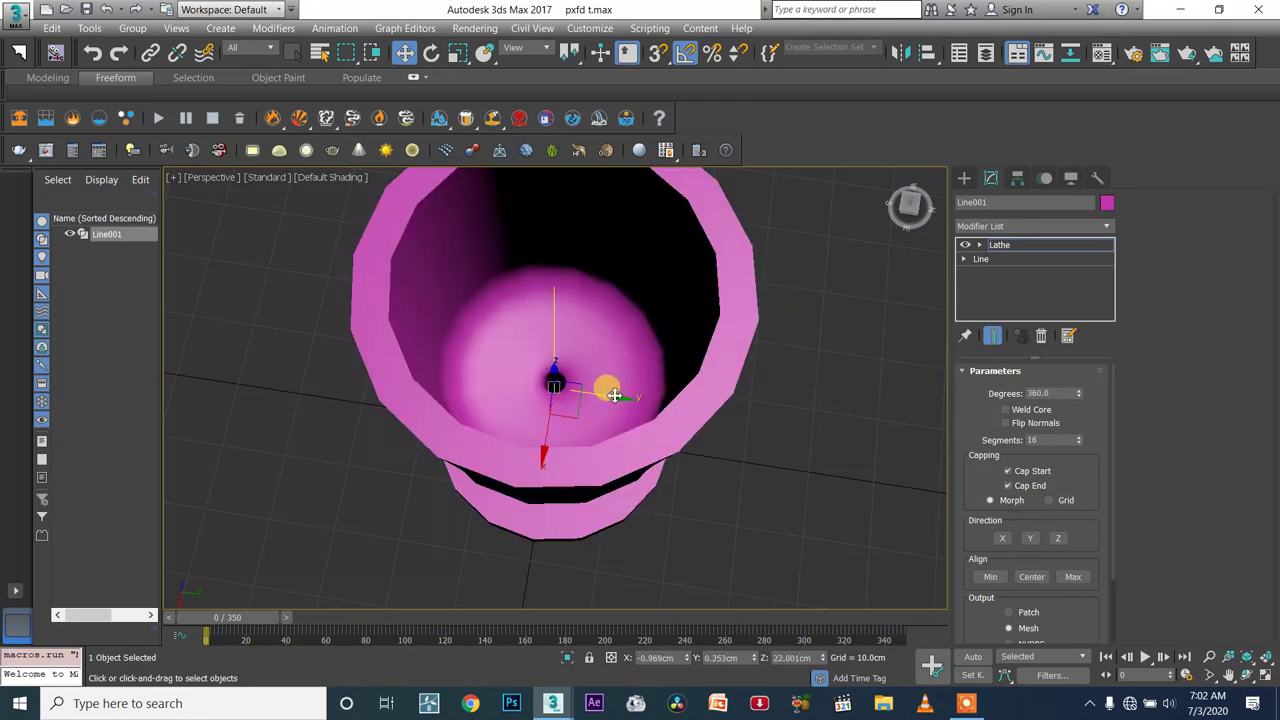
click(1003, 247)
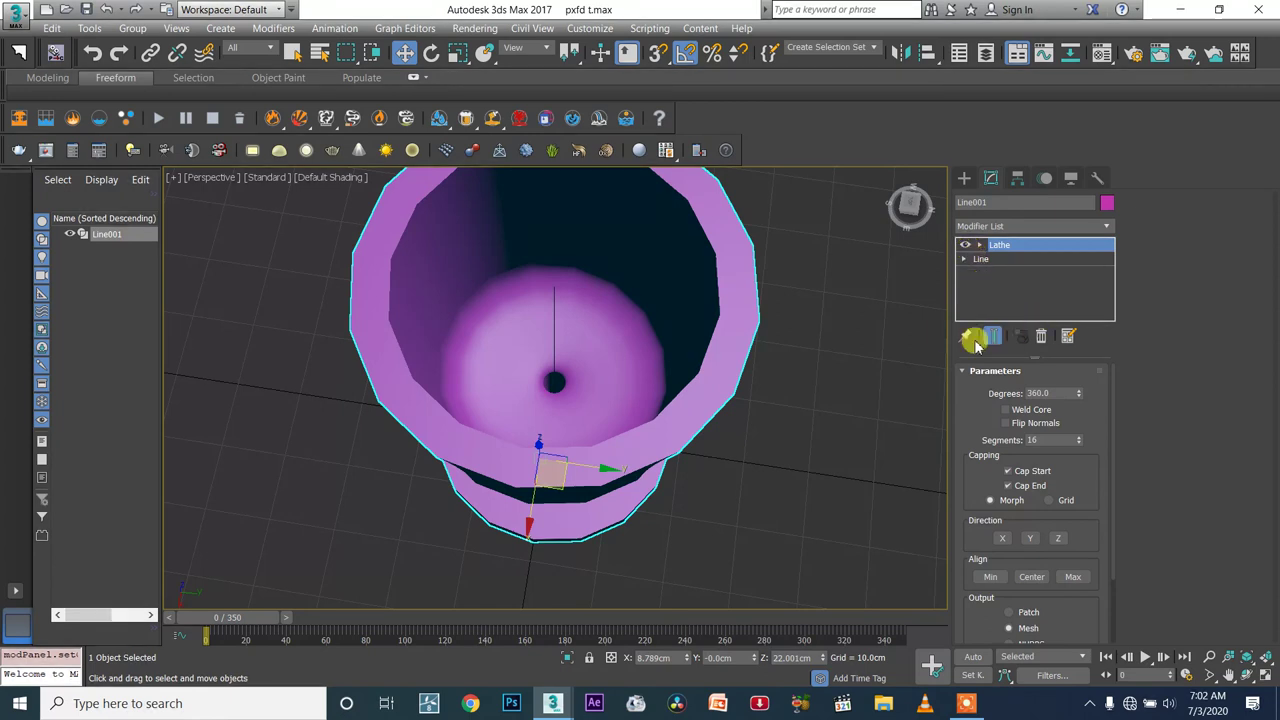
Return to the base Line beneath the Lathe and display the goblet in wireframe with the Lathe result shown
click(979, 260)
click(965, 245)
alt+middle_drag(606, 409, 590, 422)
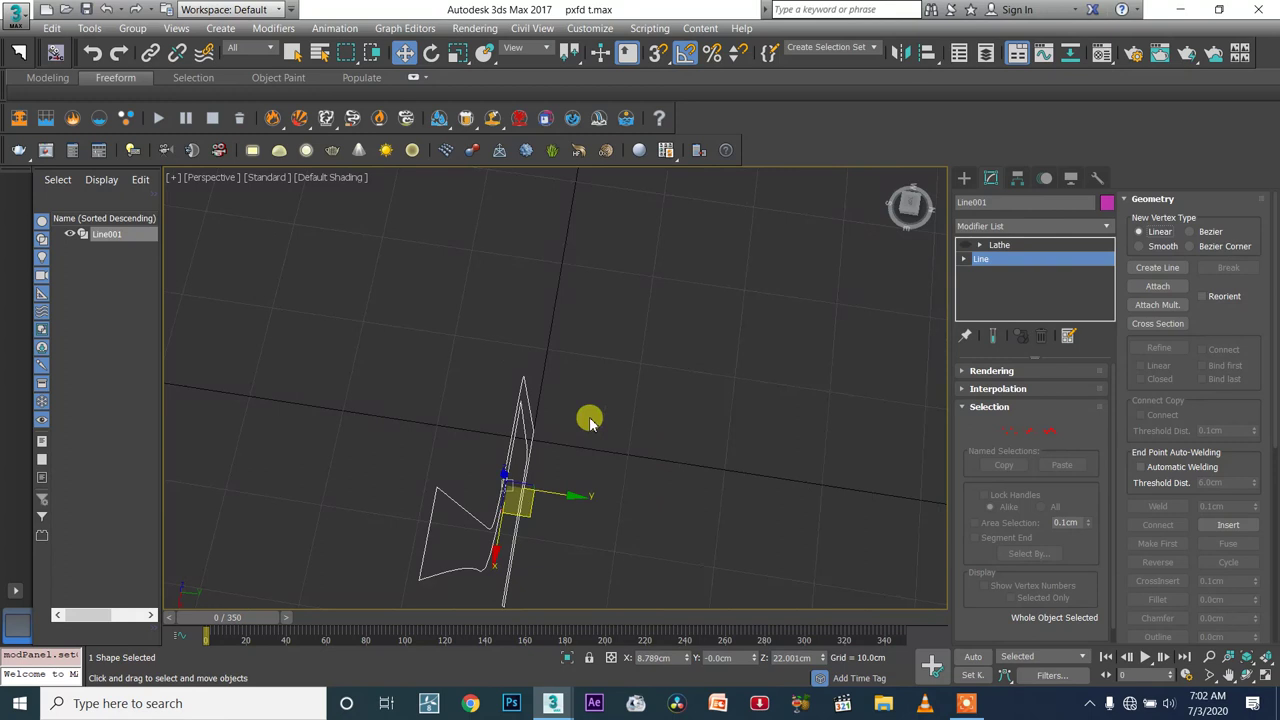
click(964, 245)
alt+middle_drag(909, 366, 697, 340)
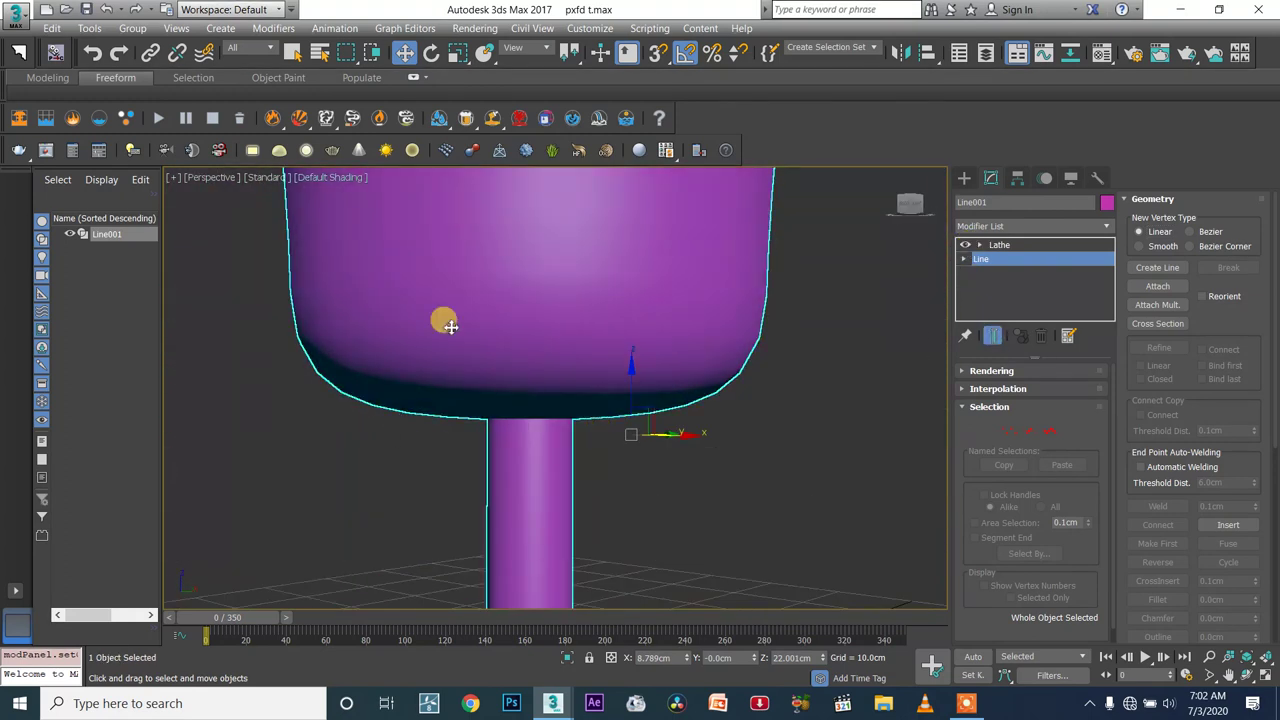
click(300, 178)
click(357, 310)
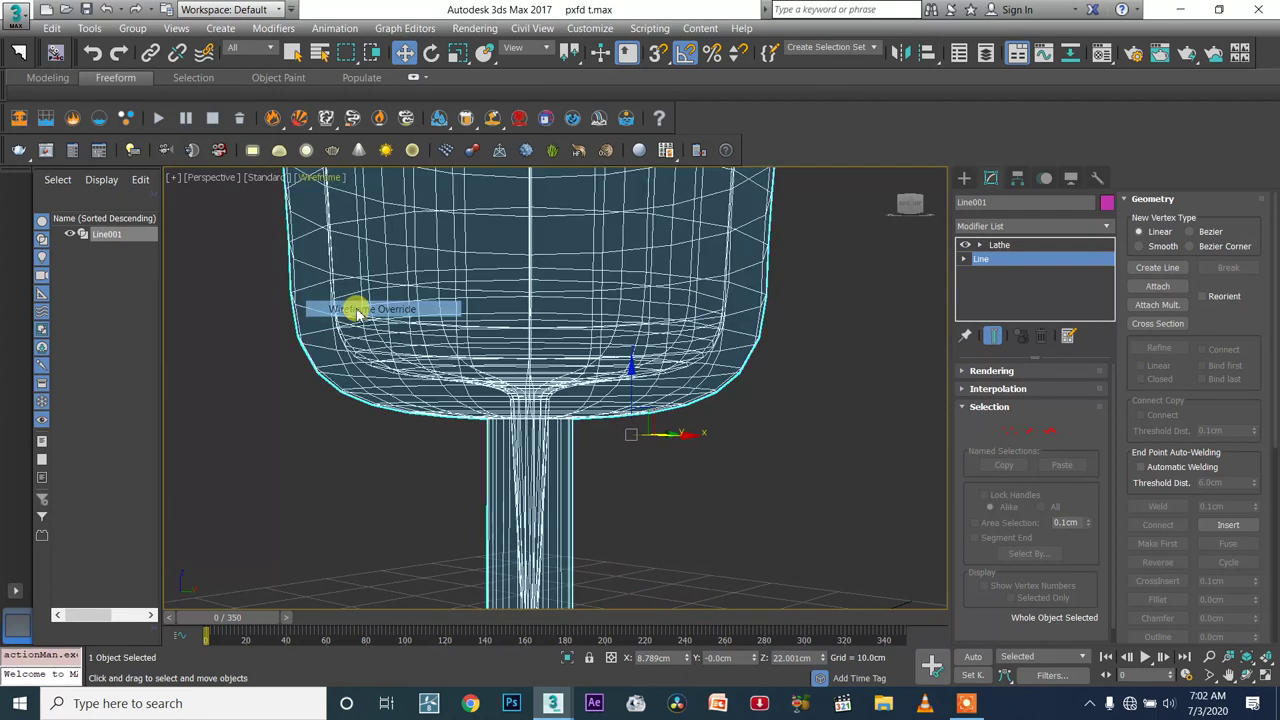
Move the profile's innermost bowl-floor vertex towards the Lathe axis, to about X -0.98 cm and Y 0.353 cm, narrowing the central hole
scroll(514, 409, down, 3)
key(1)
scroll(527, 408, up, 5)
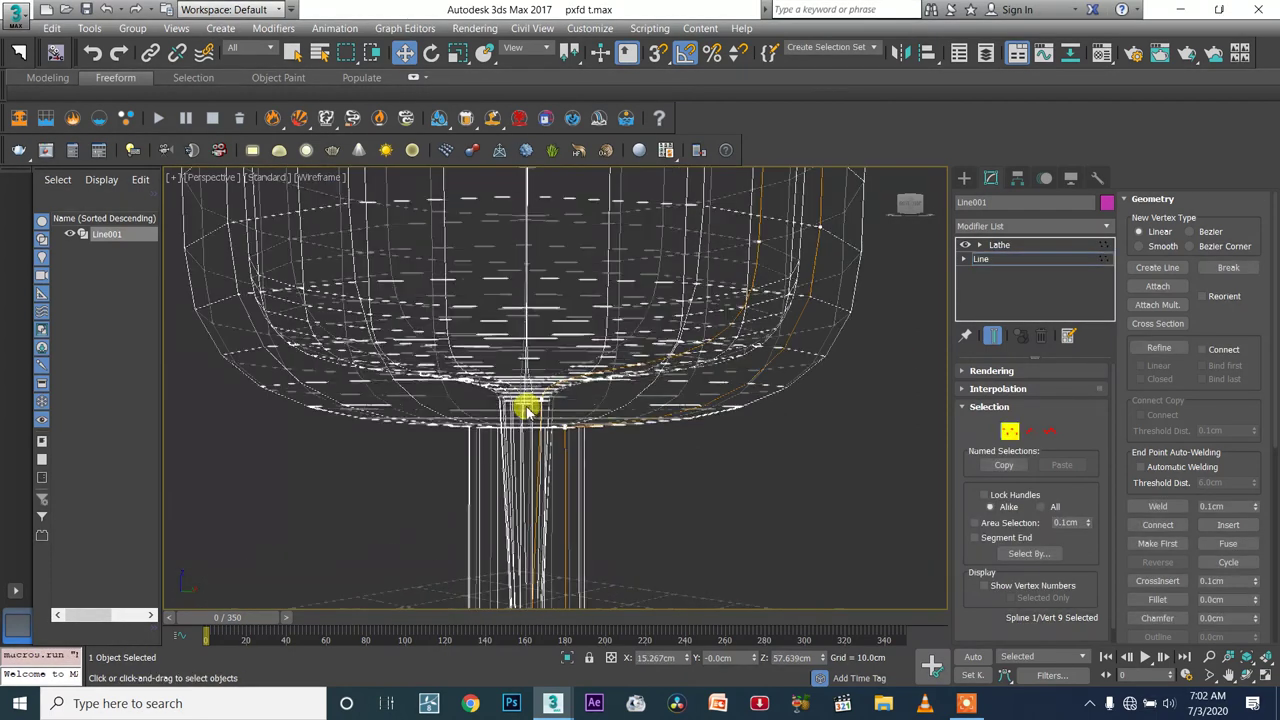
scroll(527, 410, up, 3)
click(569, 396)
mouse_move(567, 399)
mouse_down()
mouse_move(541, 396)
mouse_move(563, 397)
mouse_up()
alt+middle_drag(583, 403, 665, 470)
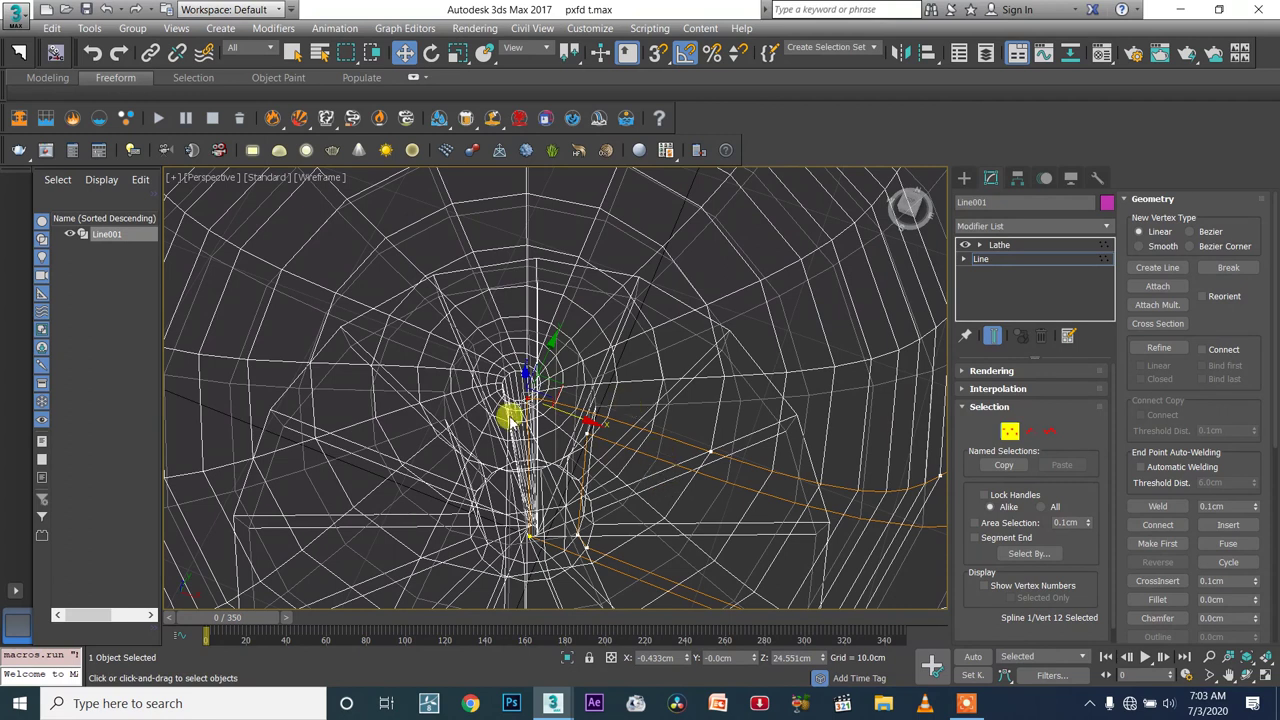
drag(555, 411, 544, 405)
alt+middle_drag(542, 403, 514, 397)
drag(553, 388, 562, 366)
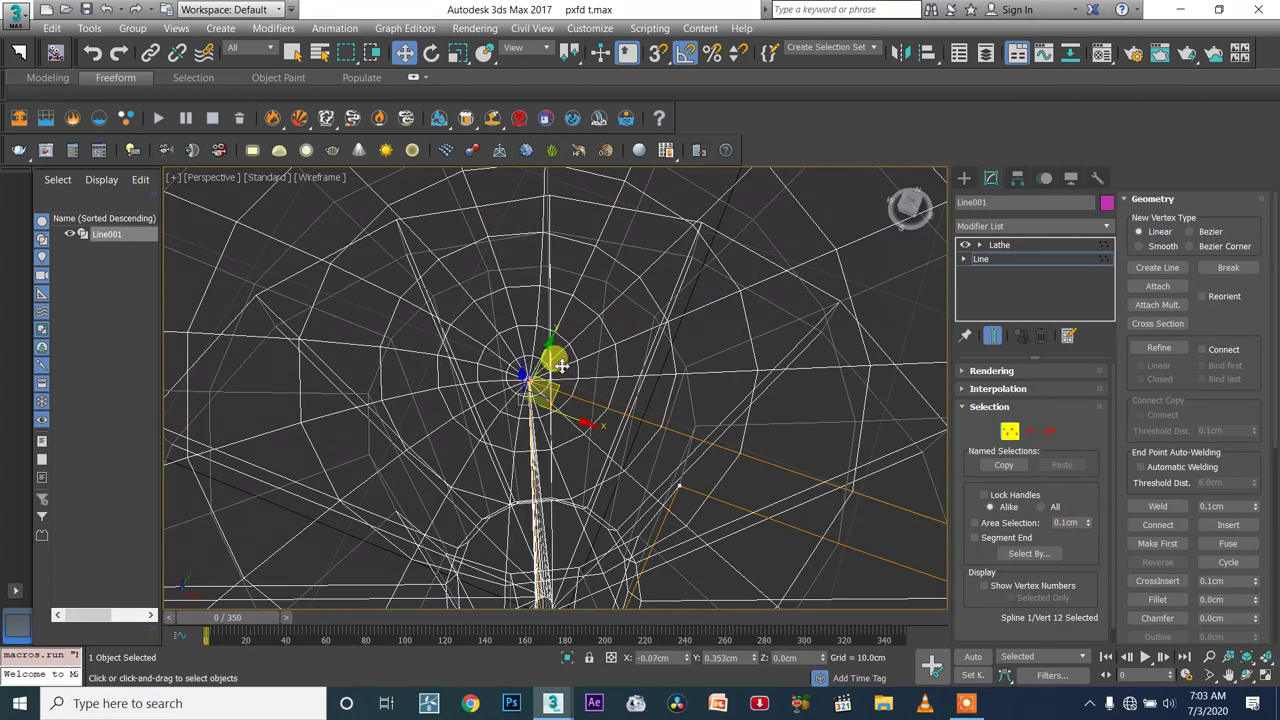
Restore Default Shading in the viewport and add an Edit Poly modifier above the Lathe
click(304, 180)
click(335, 192)
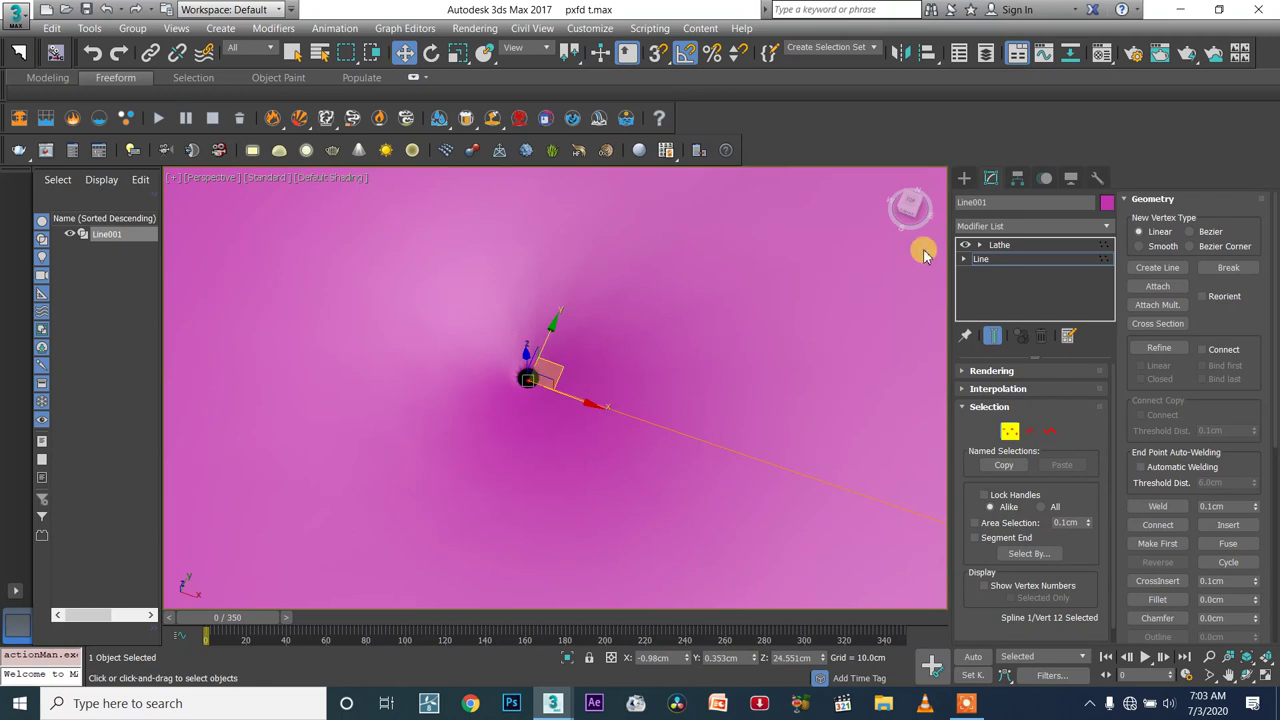
click(990, 245)
click(988, 228)
key(e)
click(693, 340)
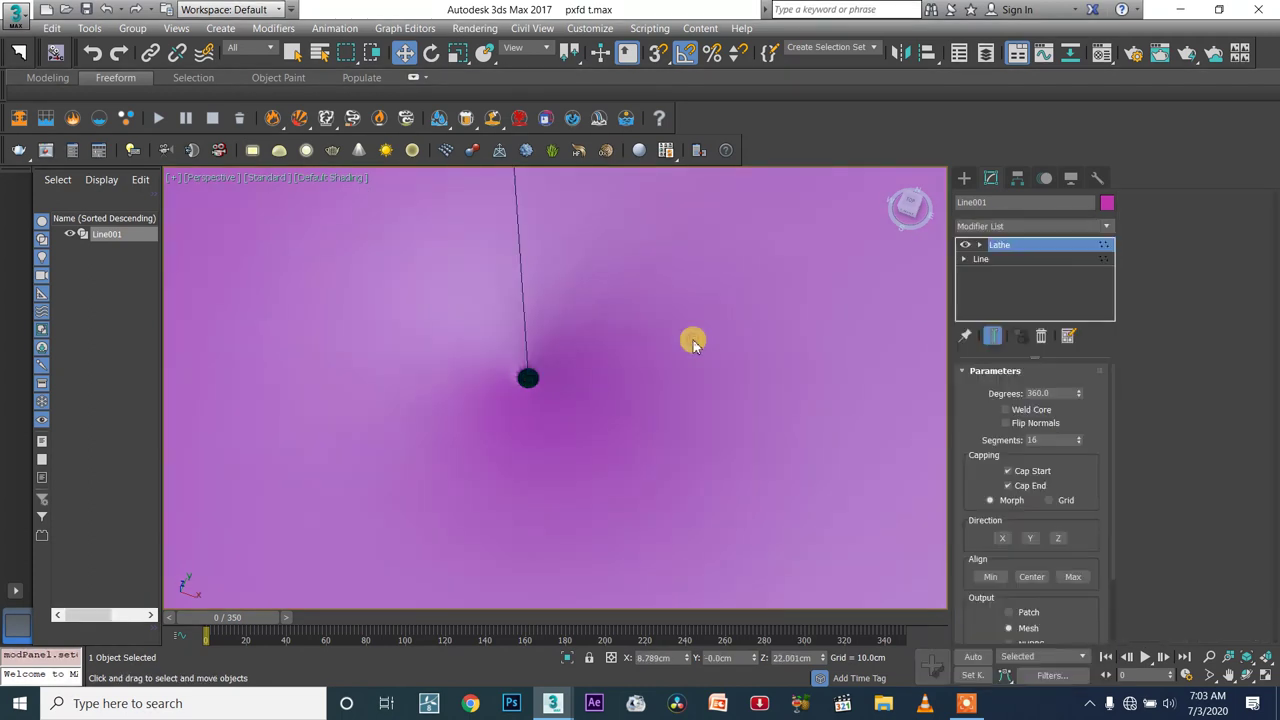
right_click(680, 422)
click(742, 588)
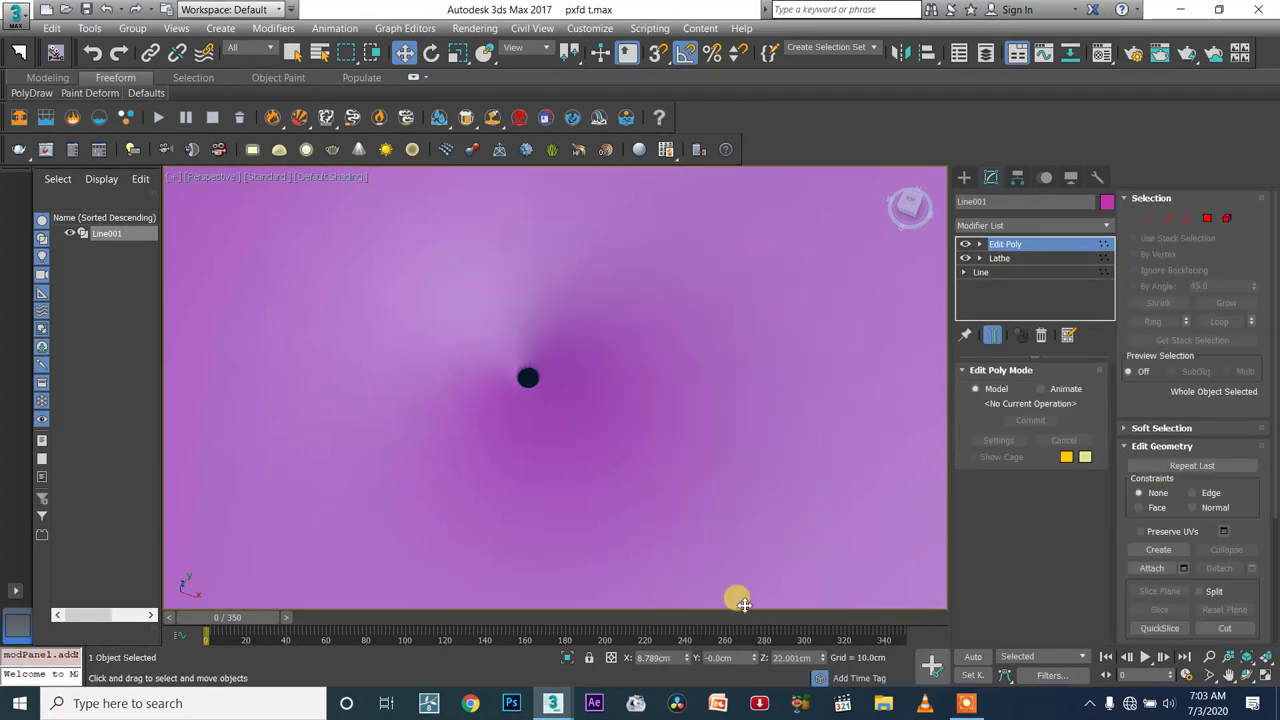
Convert the goblet to an Editable Poly and select the ring of vertices around the hole in the bowl floor
right_click(698, 403)
mouse_move(823, 586)
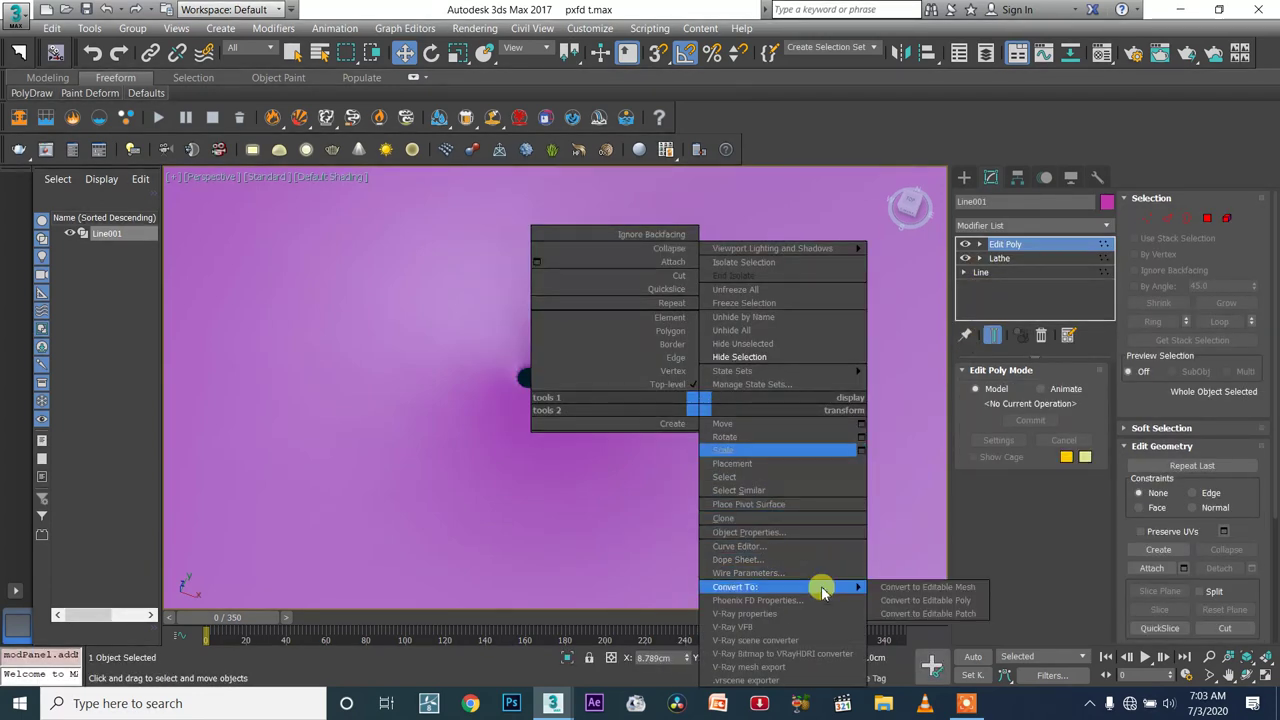
click(910, 598)
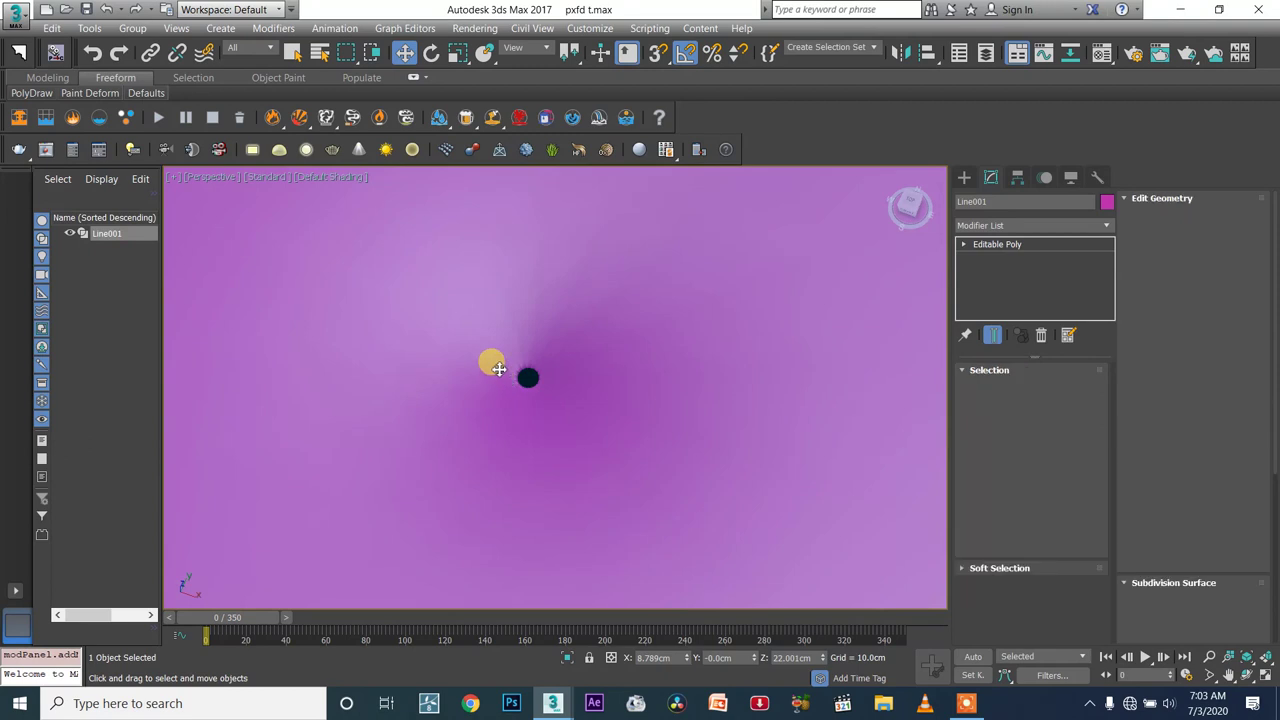
key(1)
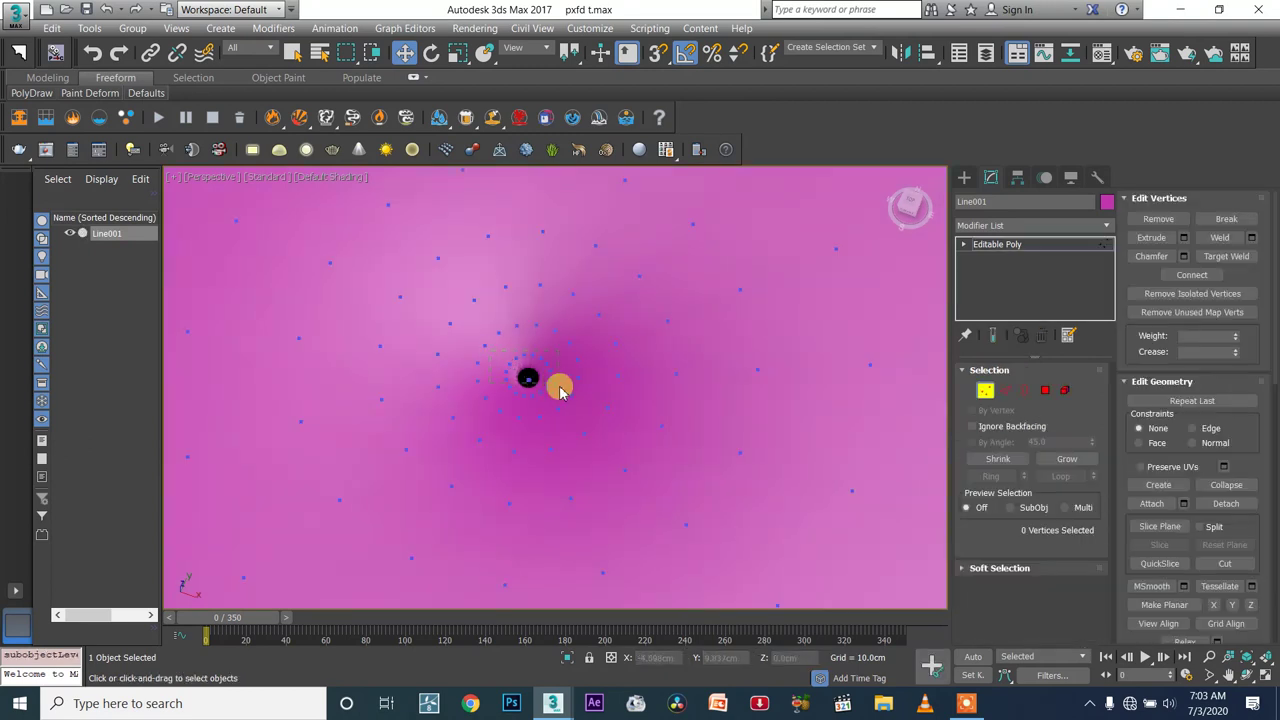
drag(555, 398, 556, 401)
alt+middle_drag(556, 401, 562, 365)
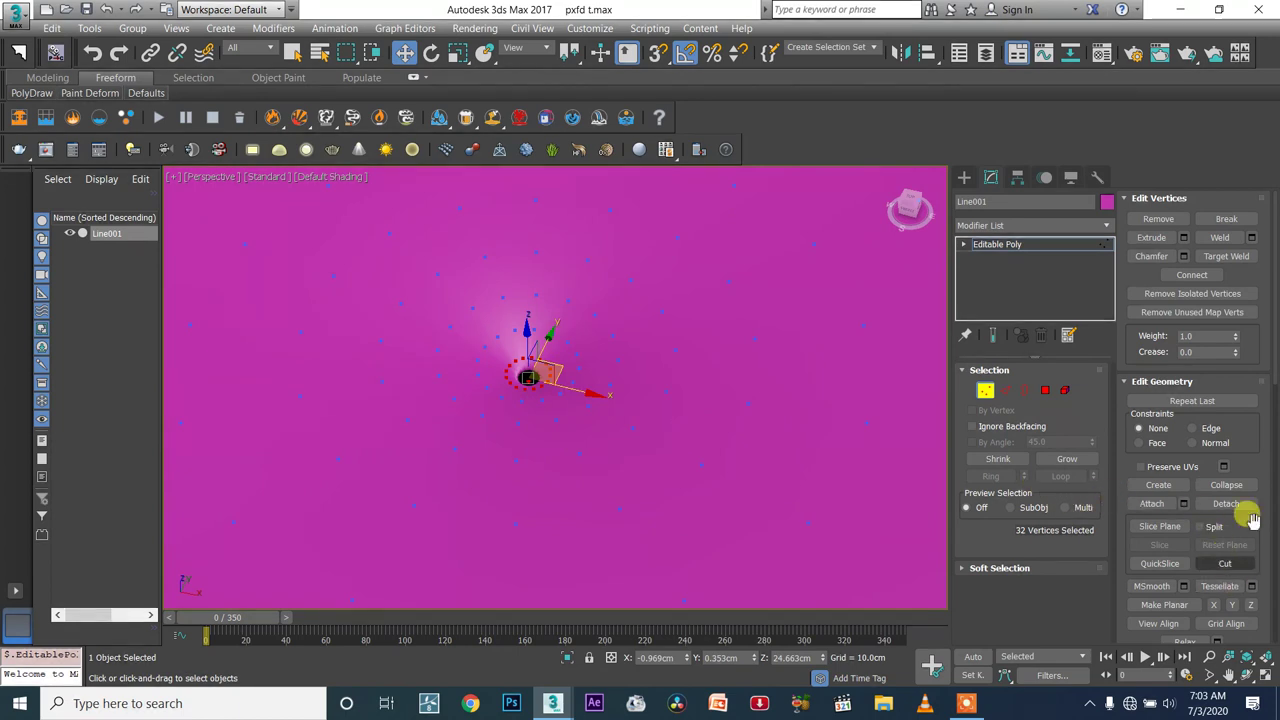
Weld the selected vertices around the bowl-floor hole, raising the weld threshold above 0.1 cm
scroll(1240, 595, down, 1)
scroll(1240, 592, down, 1)
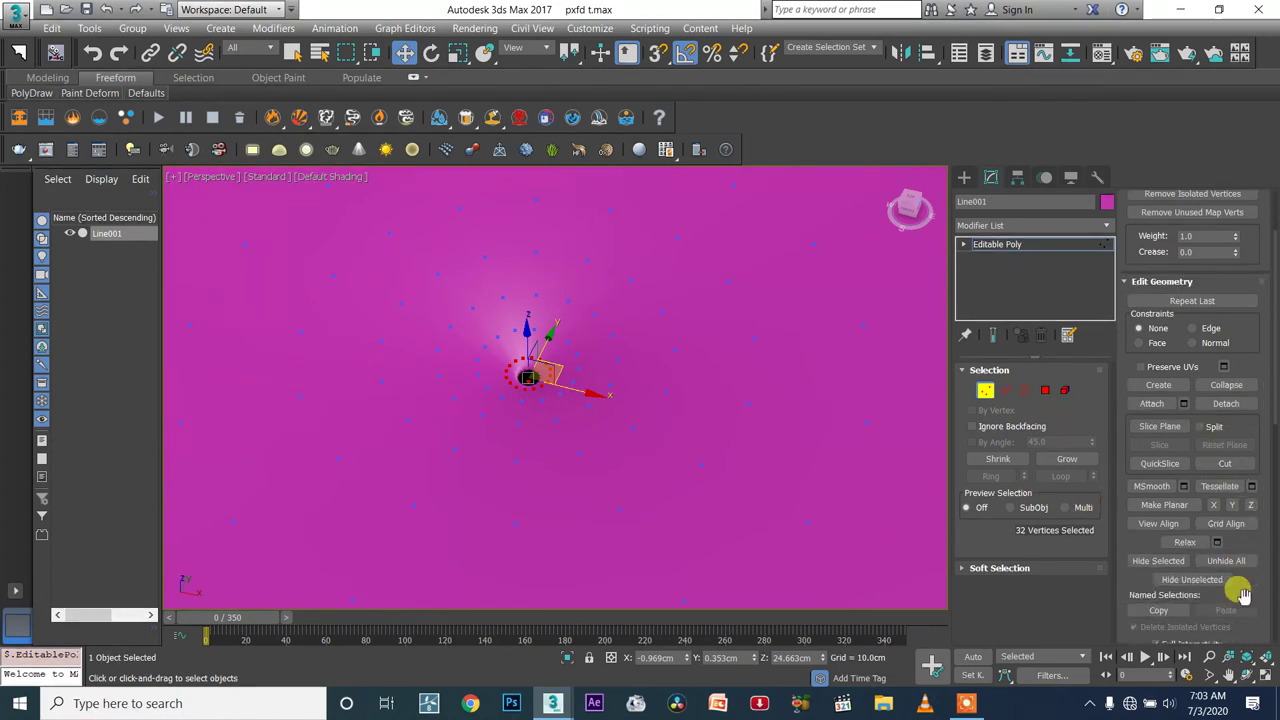
scroll(1255, 450, down, 5)
scroll(1262, 502, down, 2)
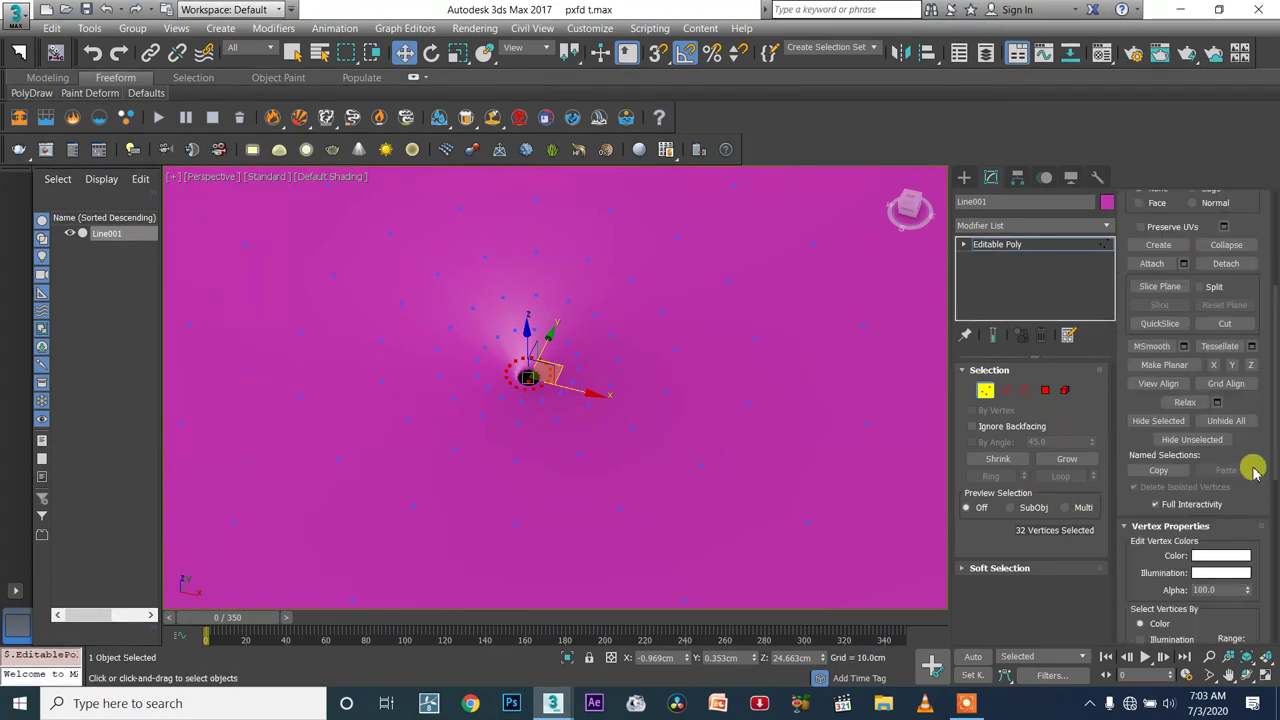
scroll(1250, 340, up, 8)
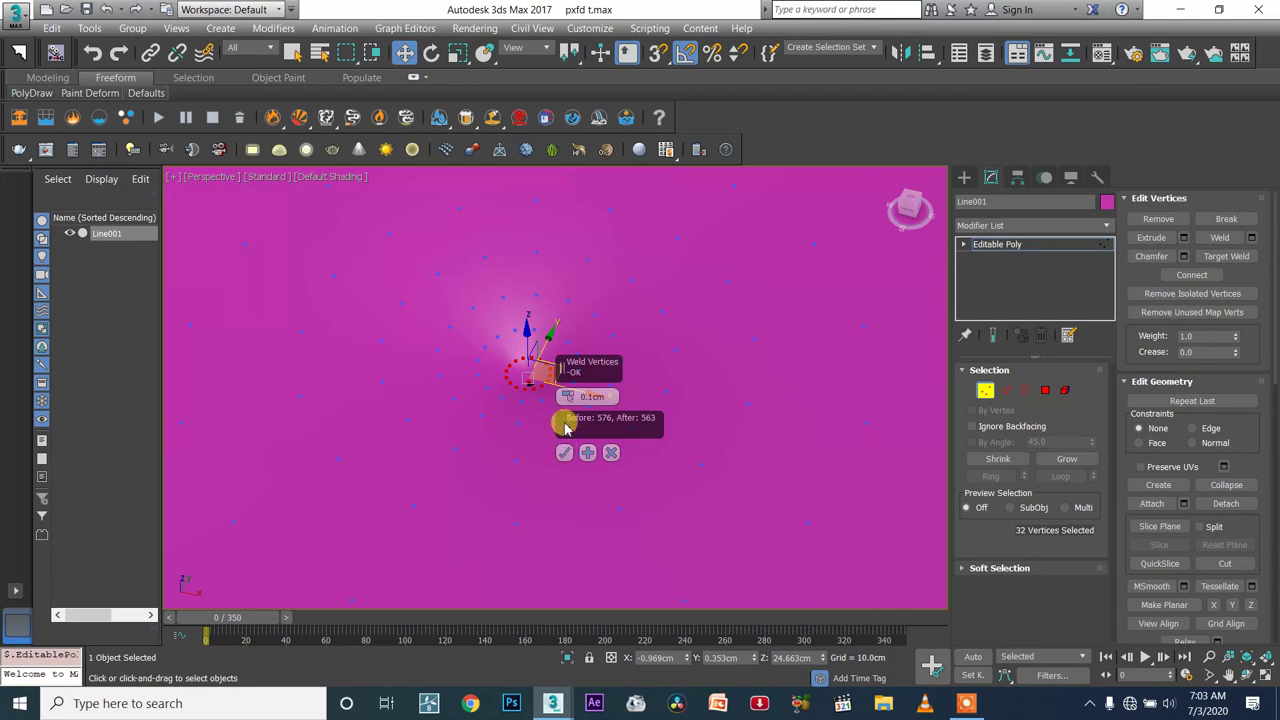
mouse_move(566, 397)
mouse_down()
mouse_move(567, 384)
mouse_move(572, 412)
mouse_up()
click(564, 452)
Clear the vertex selection, leave vertex editing and inspect the inside of the goblet's bowl
alt+middle_drag(548, 420, 577, 440)
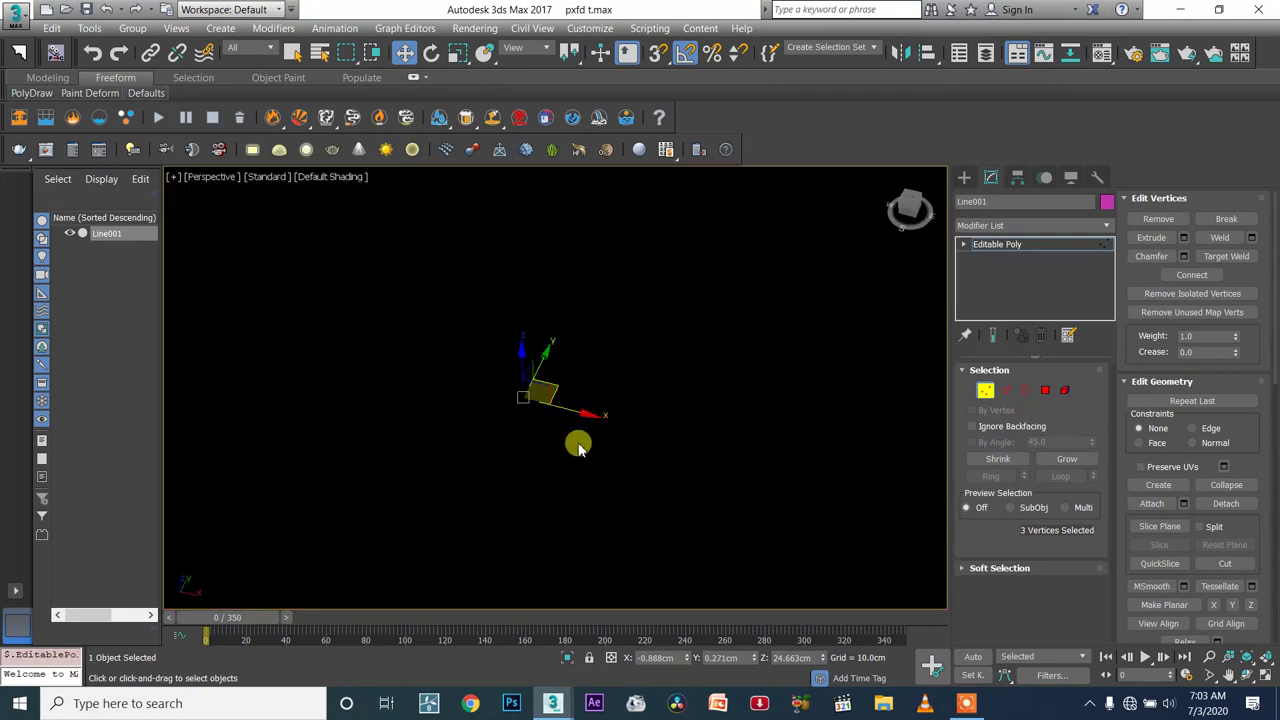
click(561, 437)
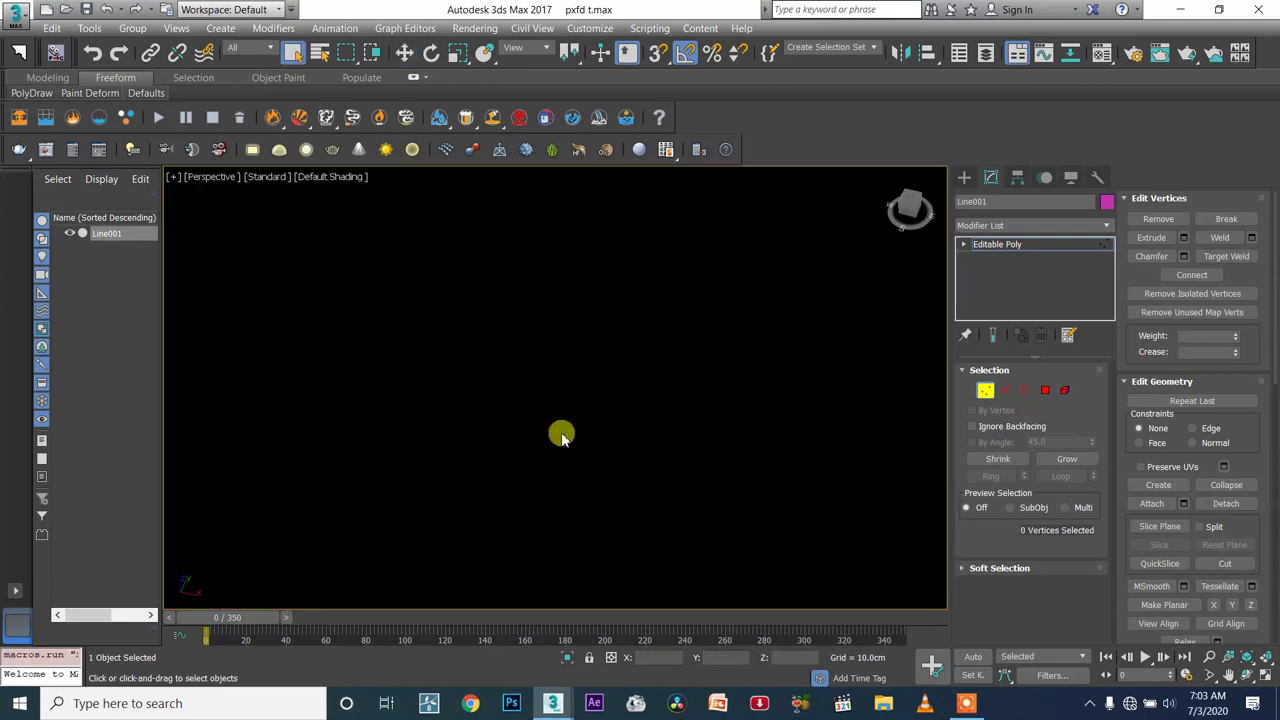
alt+middle_drag(600, 452, 600, 425)
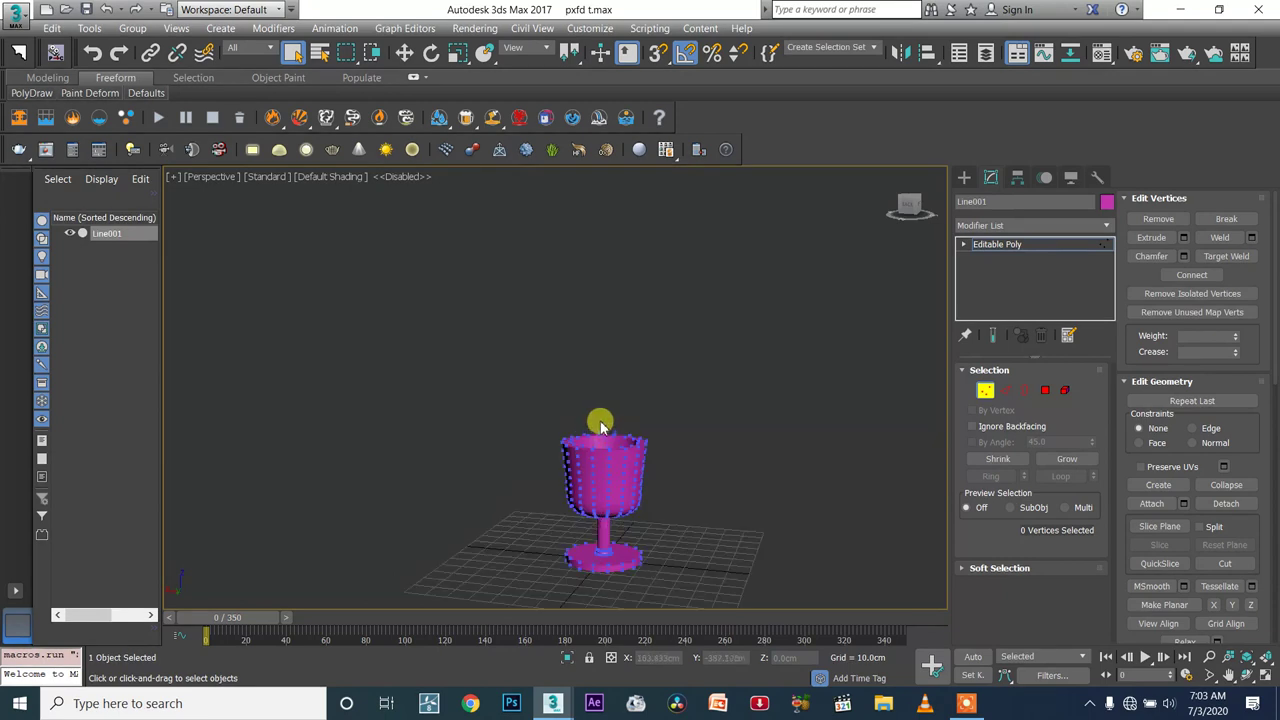
key(1)
scroll(608, 540, up, 10)
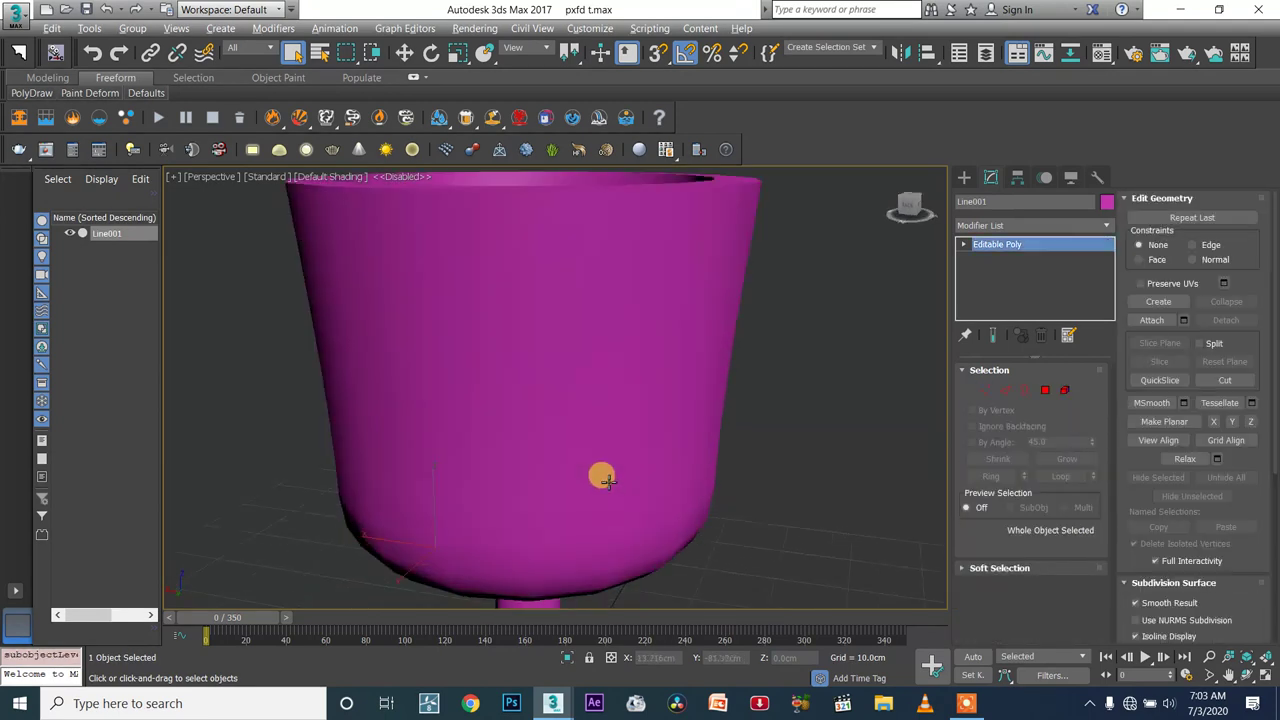
scroll(621, 560, down, 3)
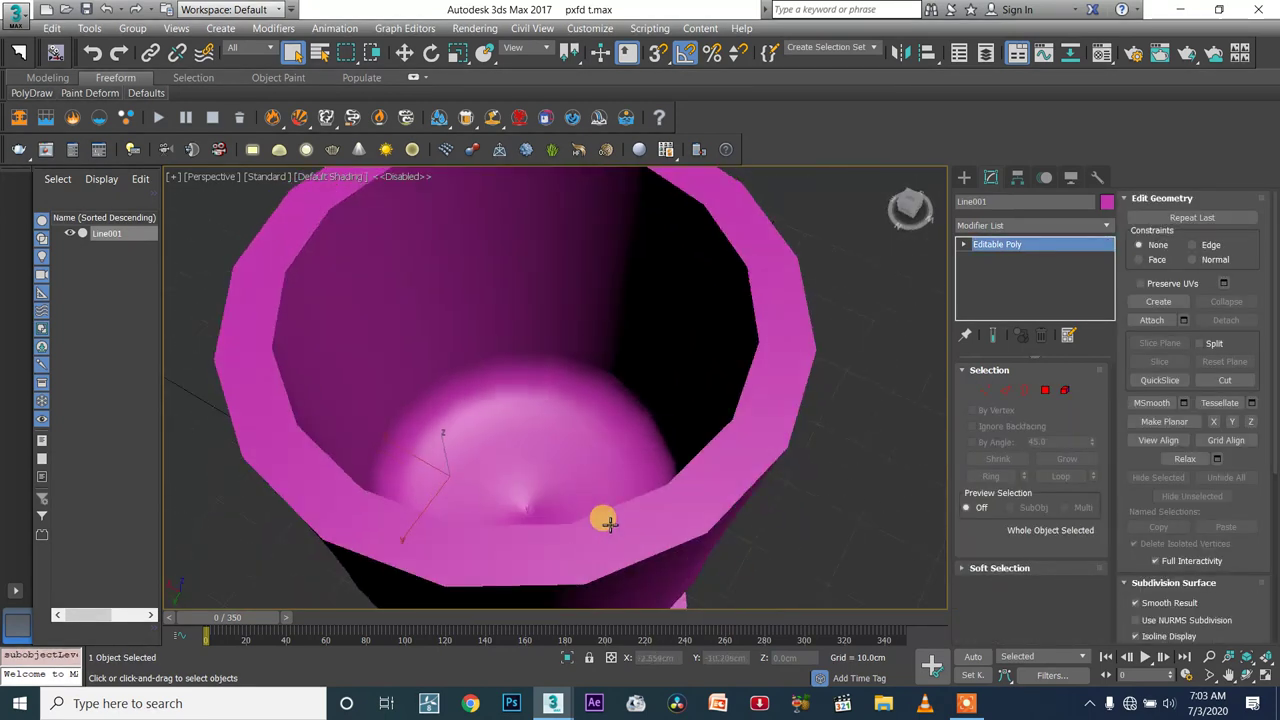
Add a TurboSmooth modifier to the goblet with 2 iterations
click(980, 225)
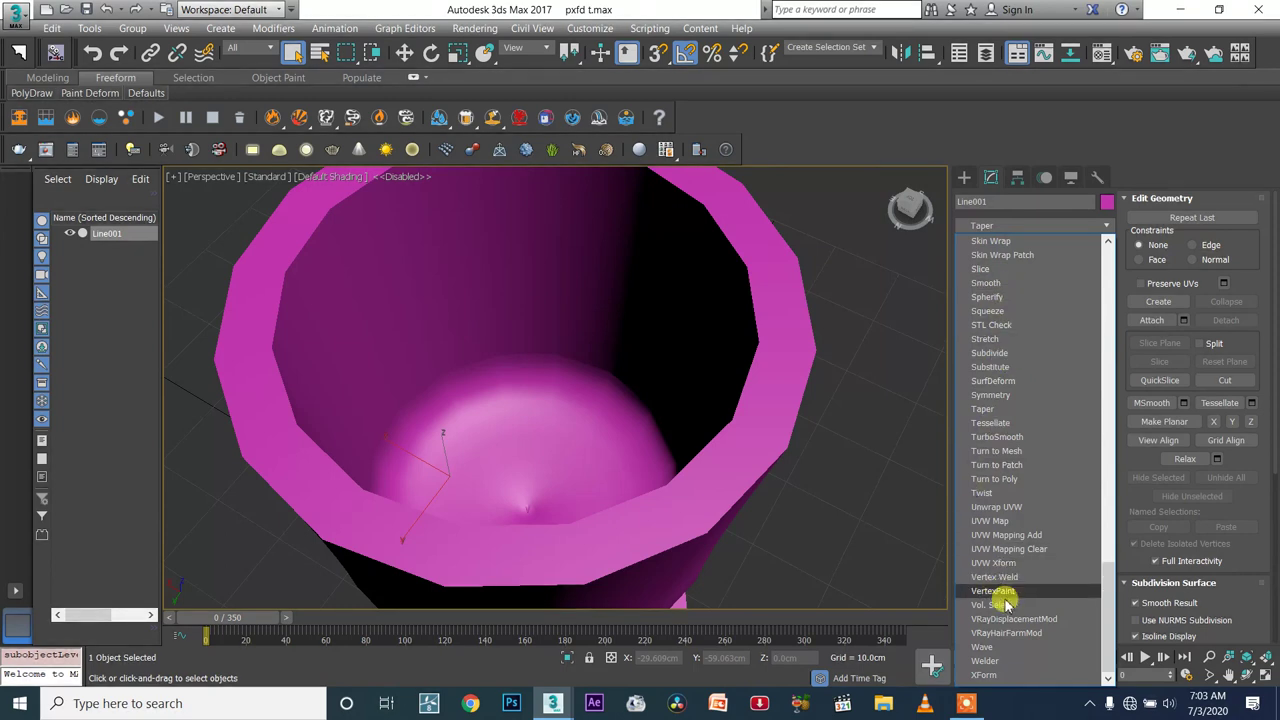
click(1000, 437)
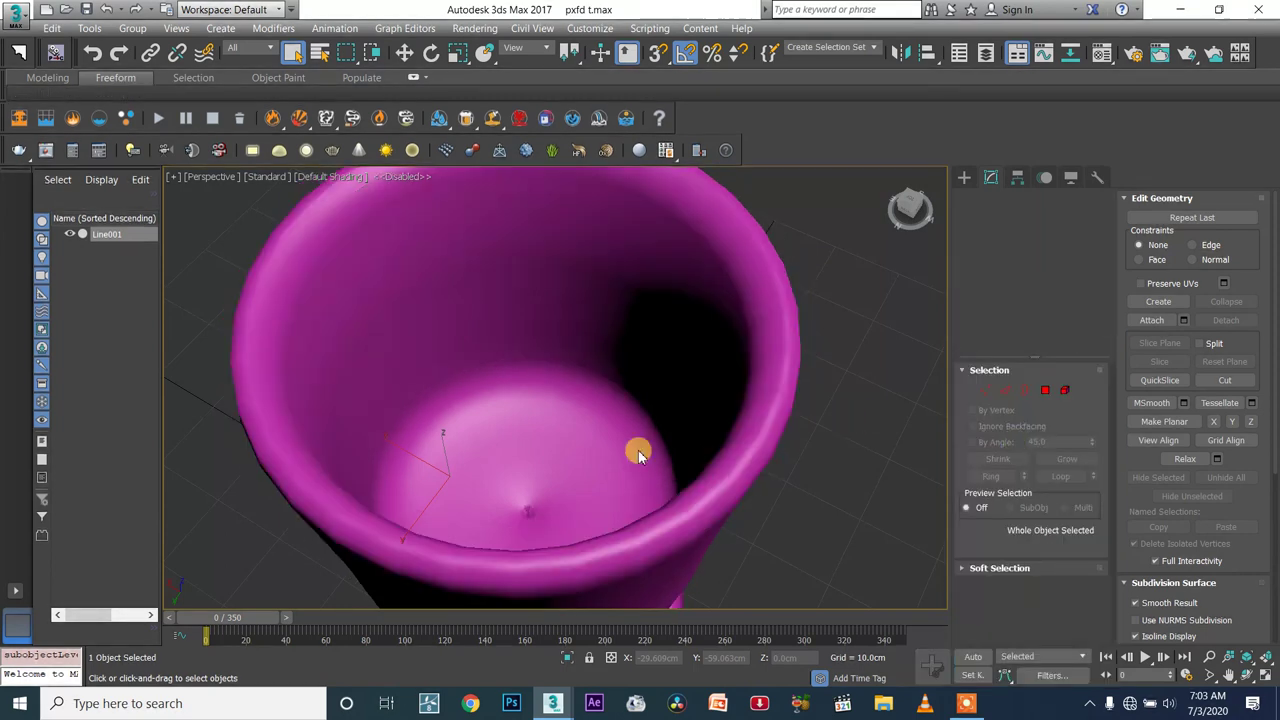
scroll(631, 452, down, 5)
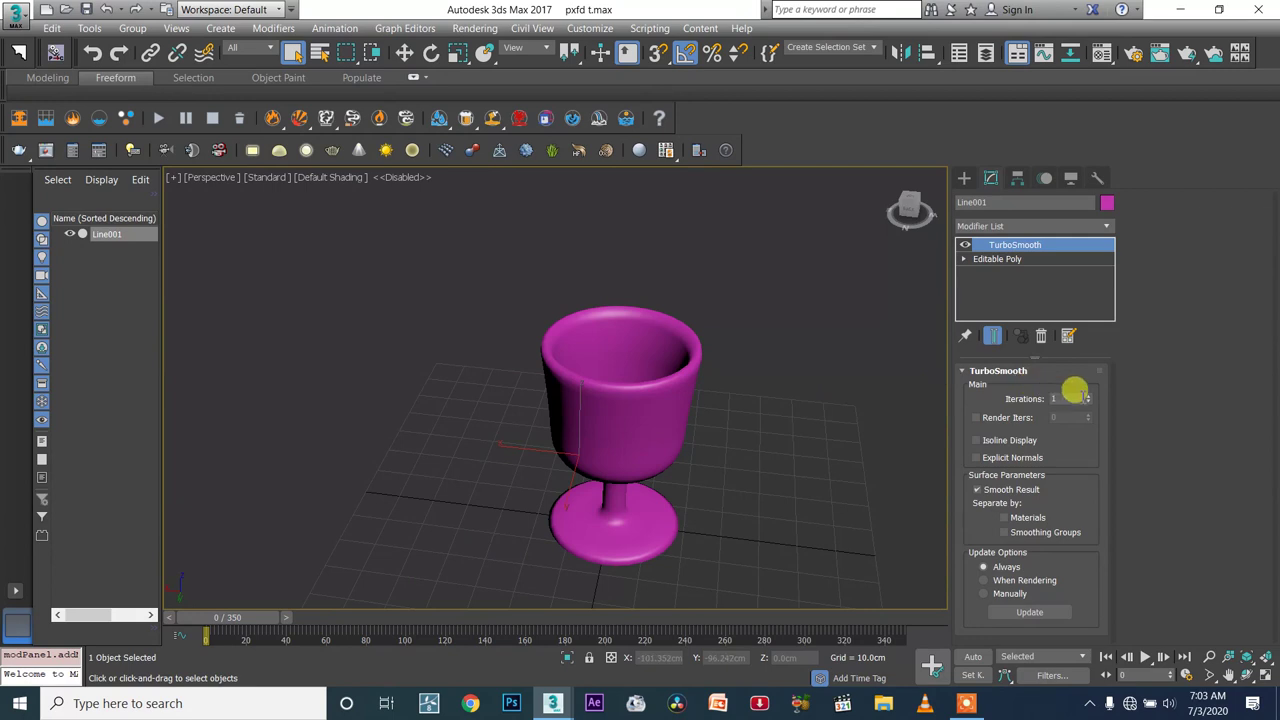
scroll(685, 470, up, 5)
alt+middle_drag(685, 470, 706, 450)
scroll(480, 329, down, 5)
alt+middle_drag(480, 329, 520, 350)
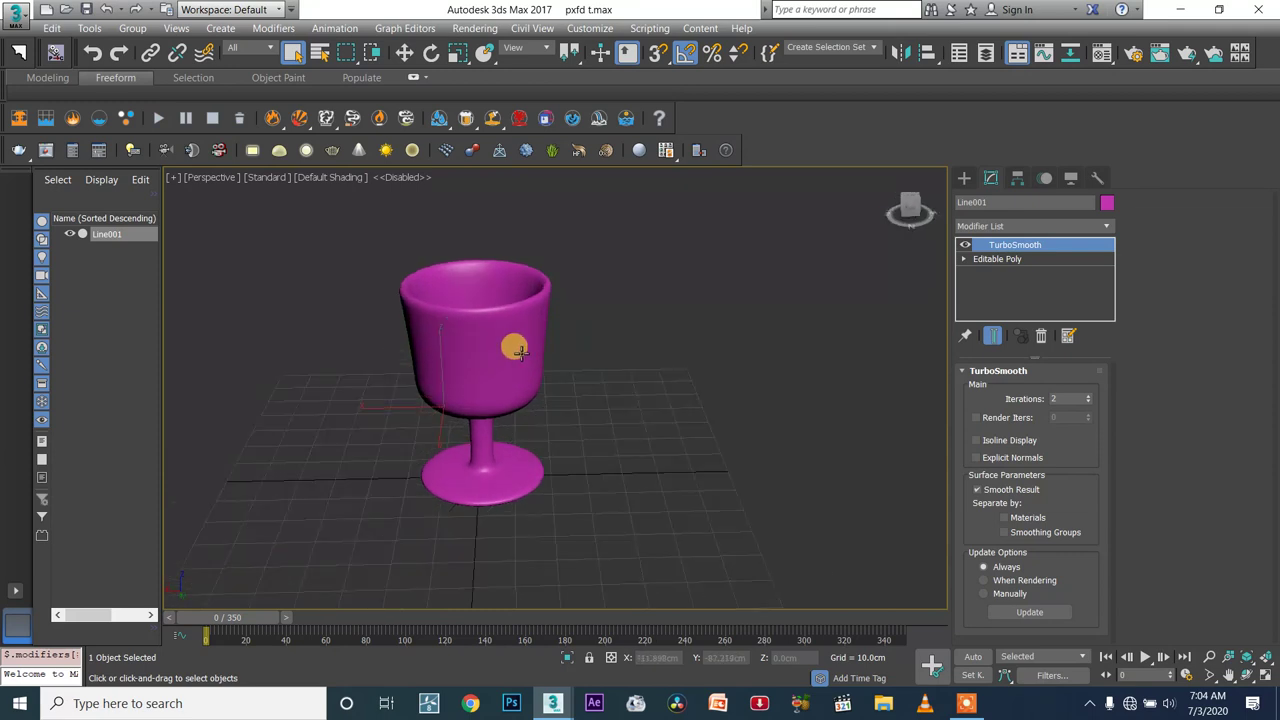
Frame the goblet in the Front view and add an Edit Poly modifier above TurboSmooth
key(f)
key(z)
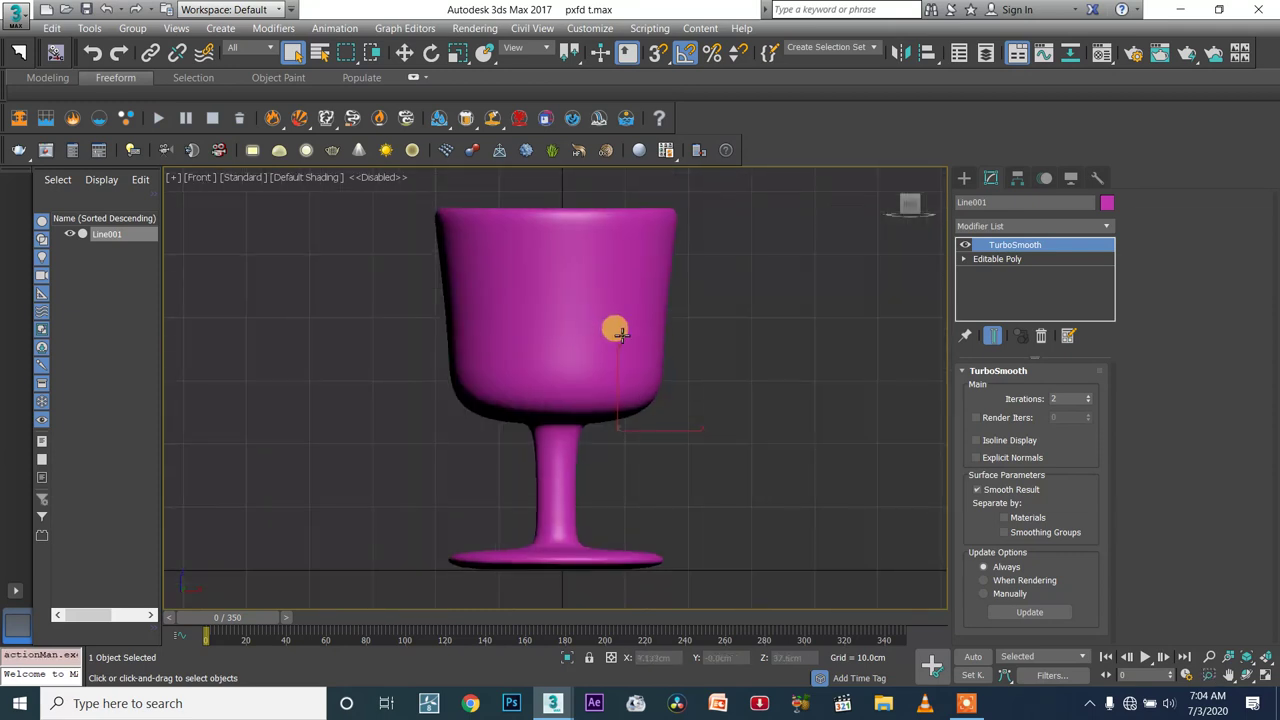
click(978, 229)
scroll(986, 270, down, 5)
click(986, 280)
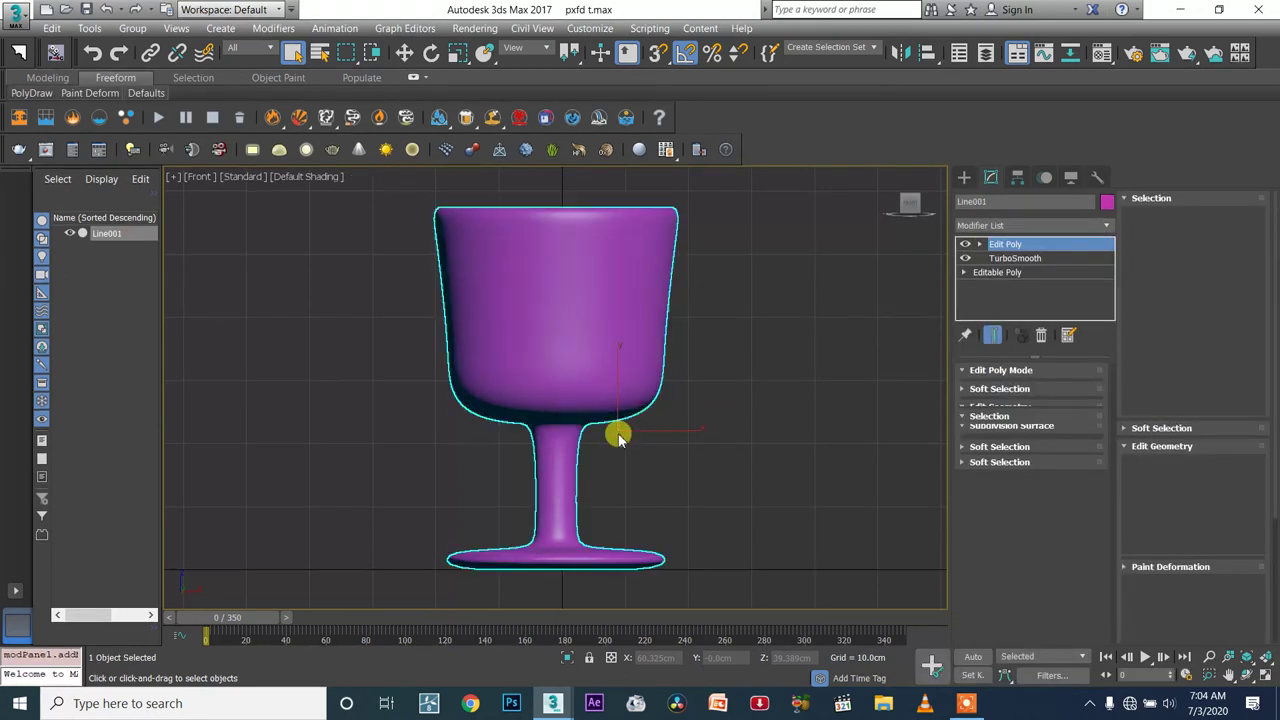
Start a Line beside the goblet in the Front view, tracing a bottle's outer neck, rounded shoulder and straight side down to the ground line
scroll(463, 451, down, 2)
middle_drag(463, 451, 391, 451)
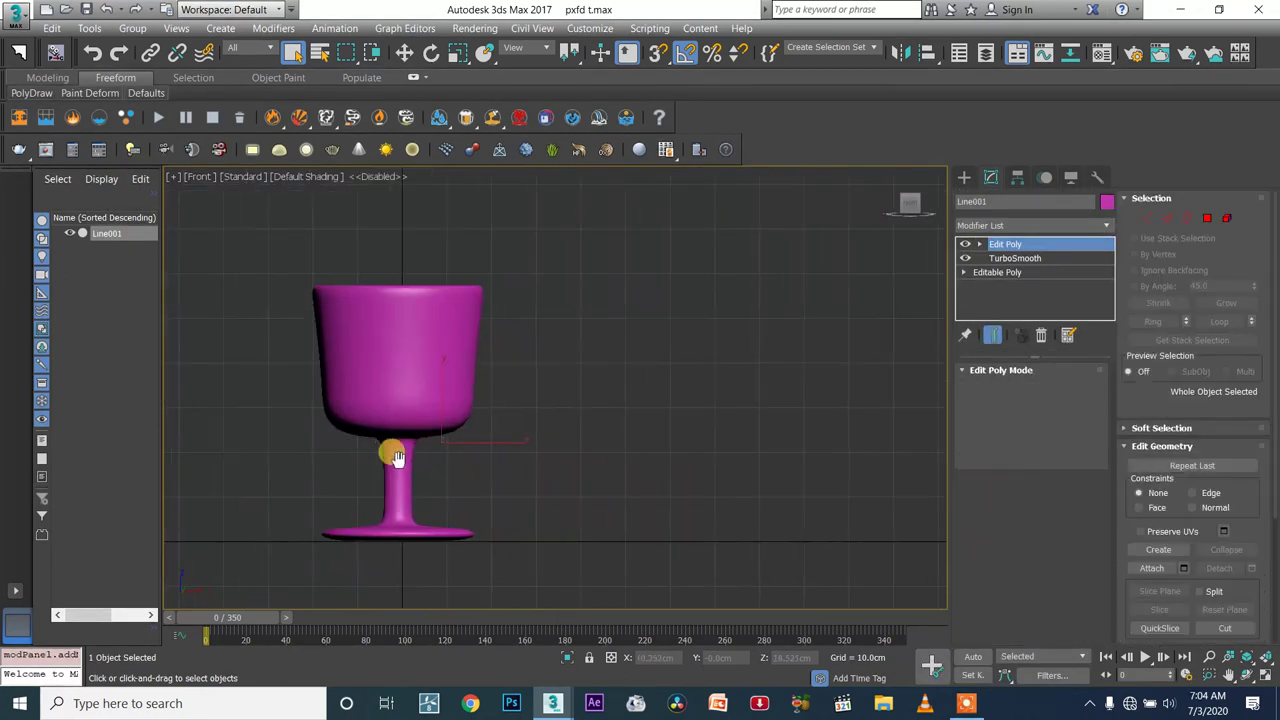
right_click(704, 375)
click(729, 297)
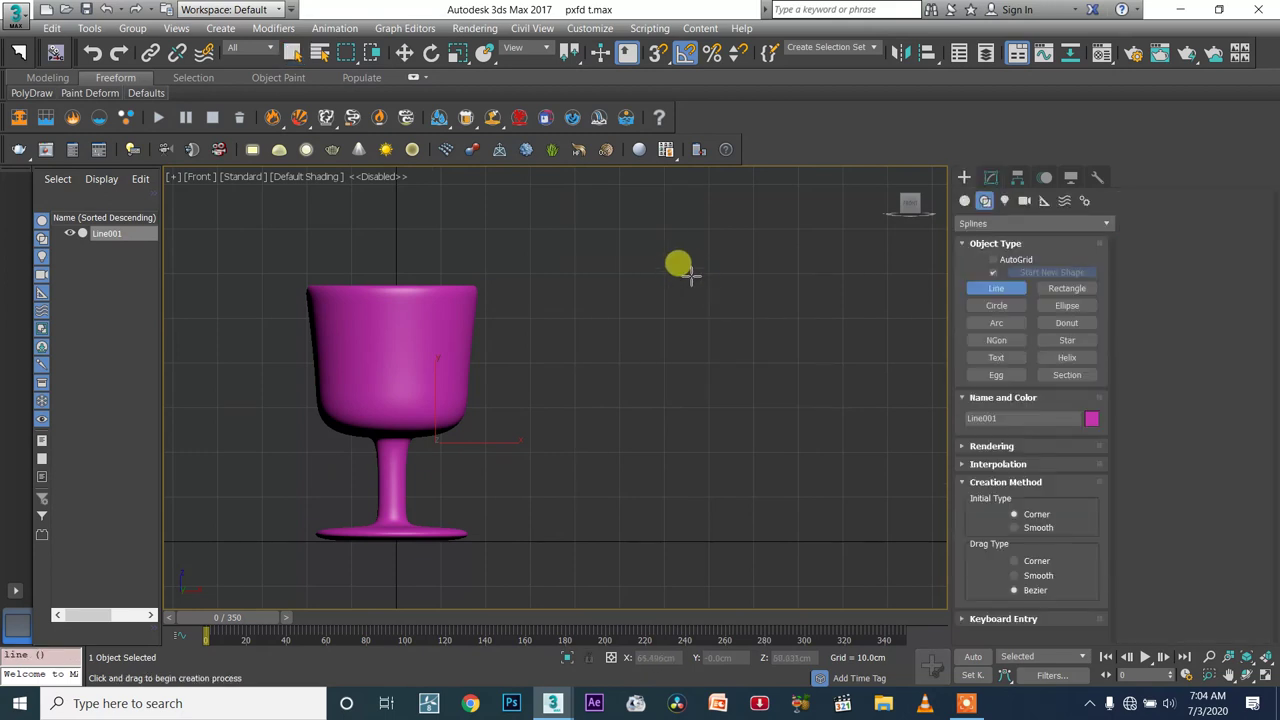
drag(680, 273, 680, 333)
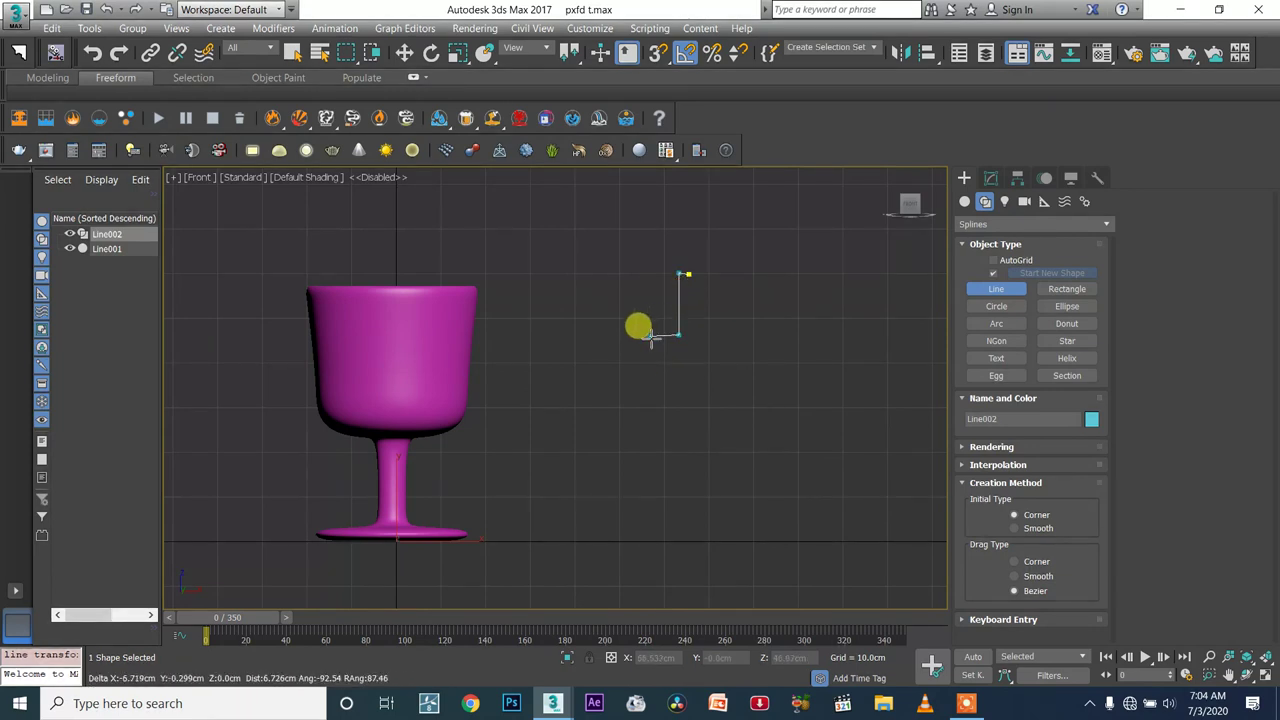
drag(621, 366, 622, 399)
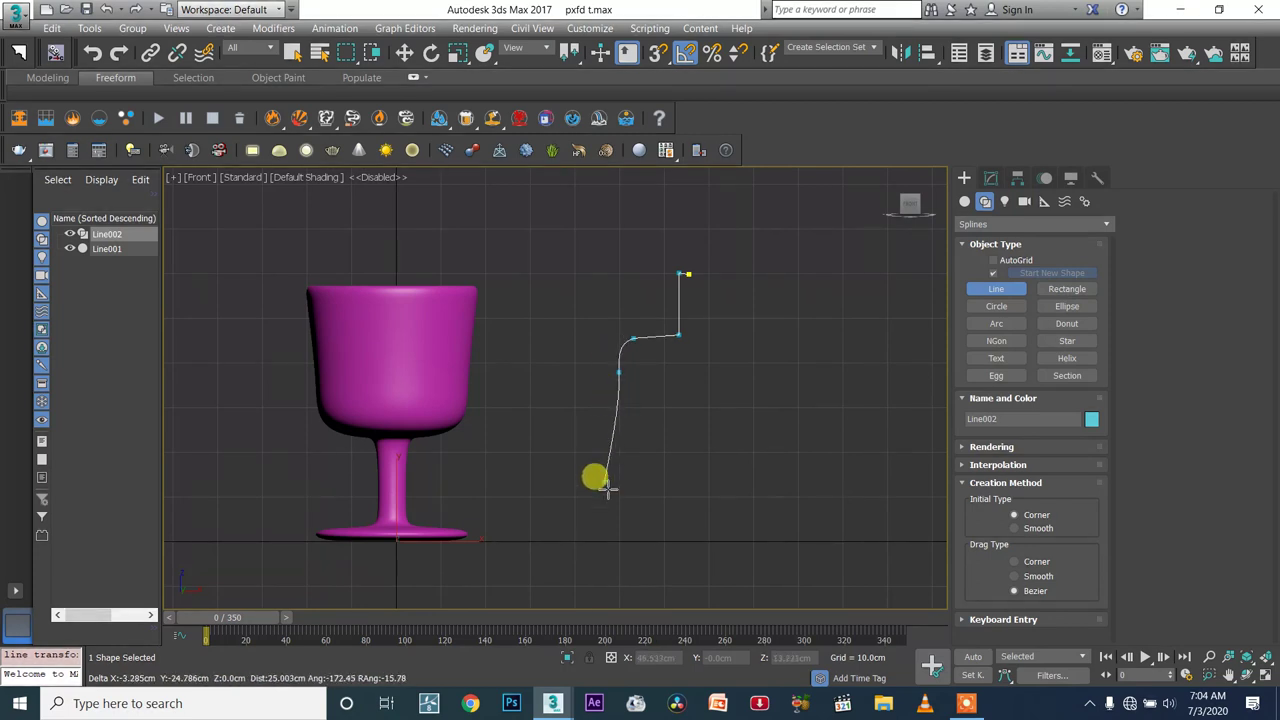
click(623, 539)
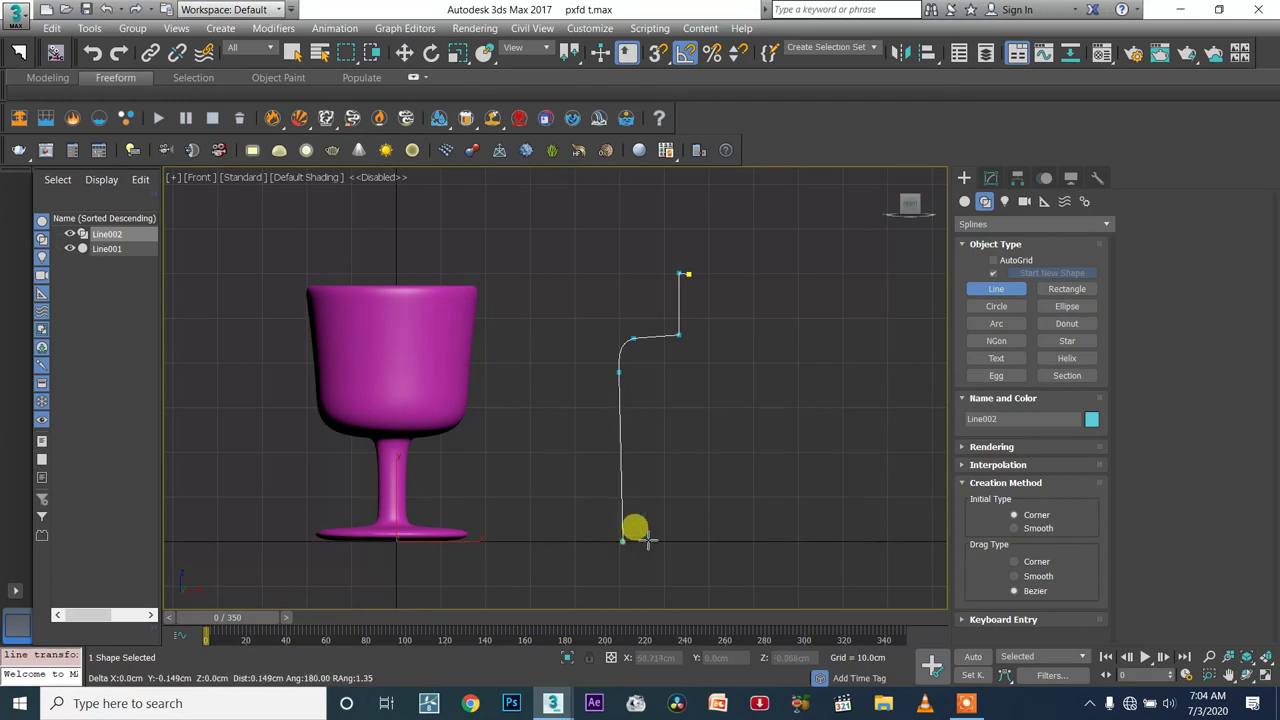
Continue the bottle profile along the base and back up the inner wall to the neck, and close the spline
click(813, 540)
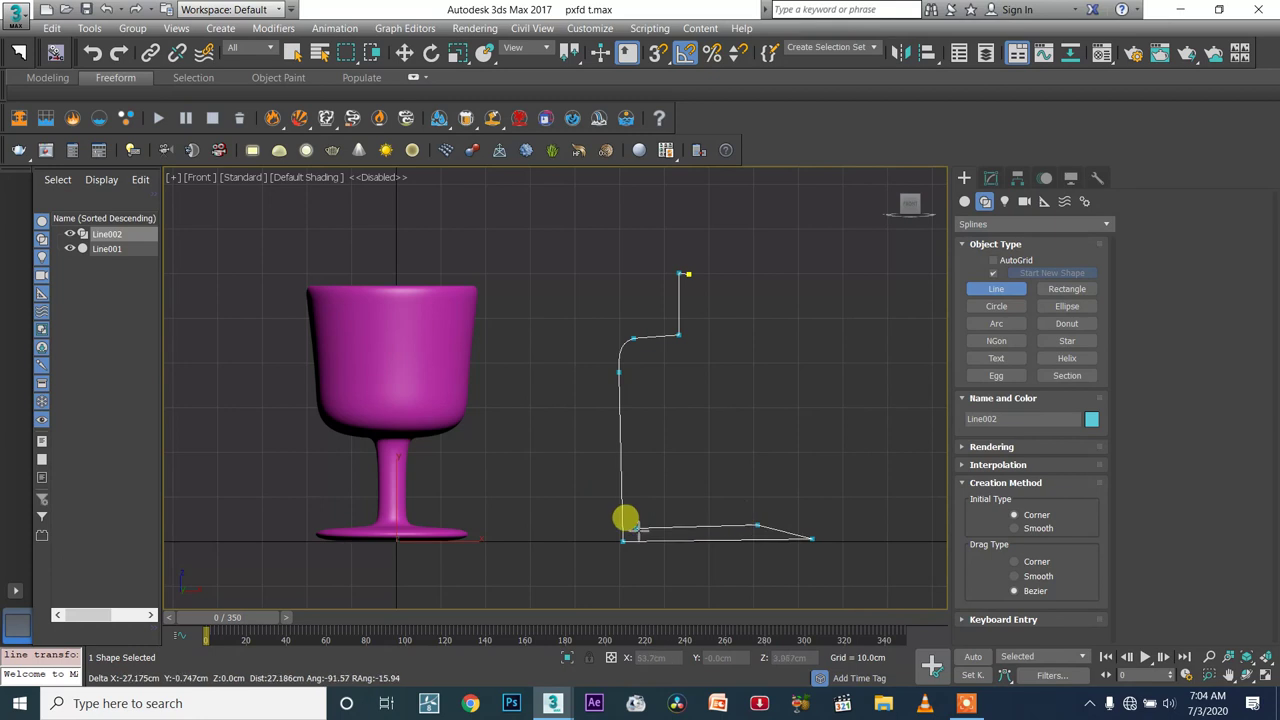
click(636, 362)
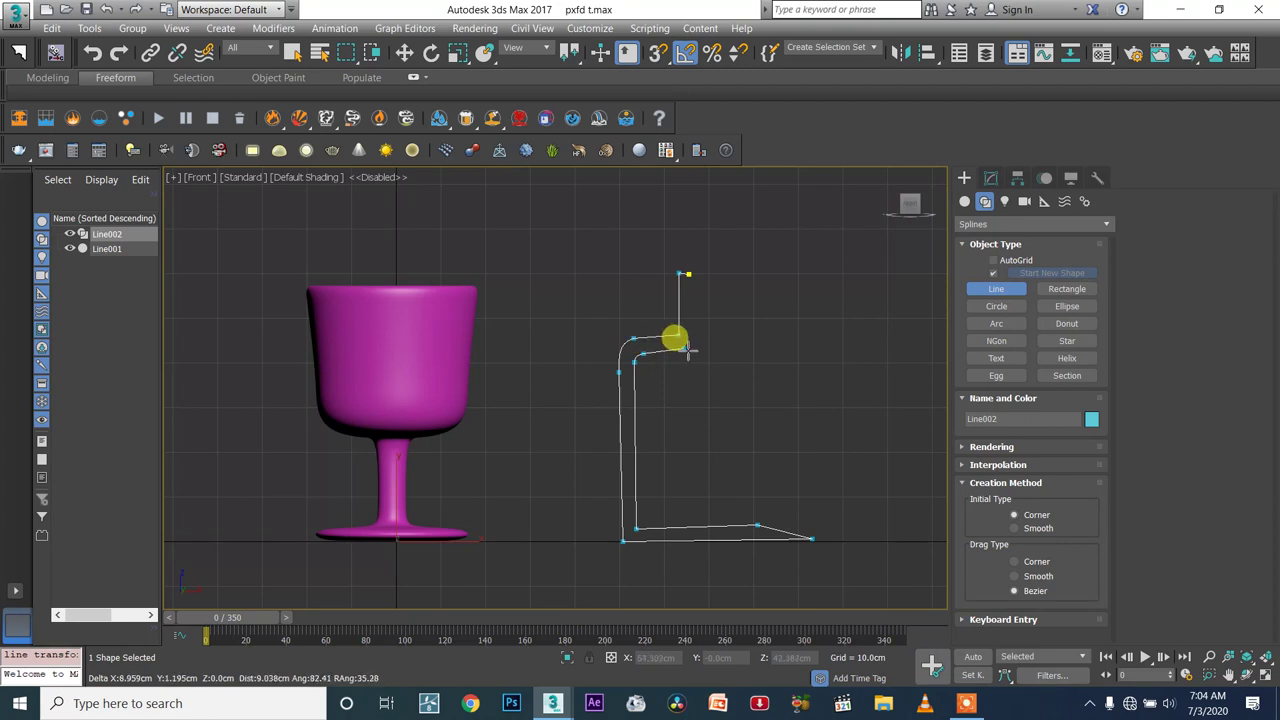
click(694, 349)
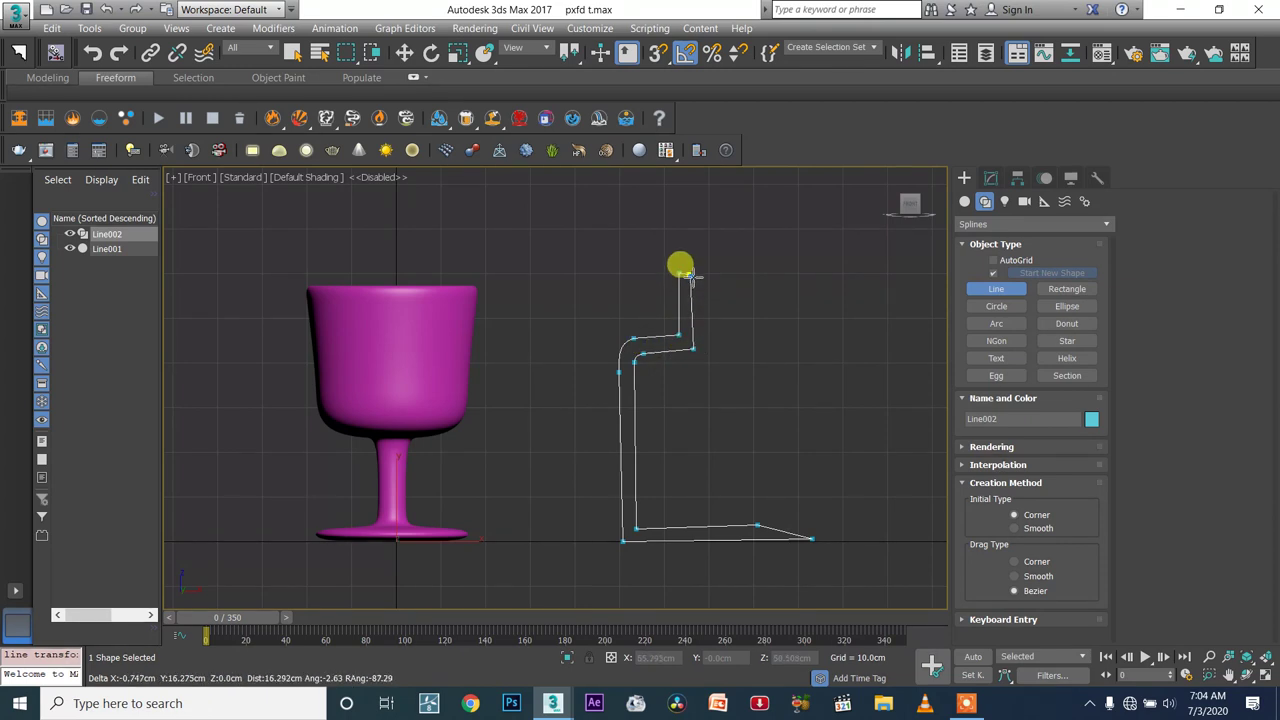
click(688, 277)
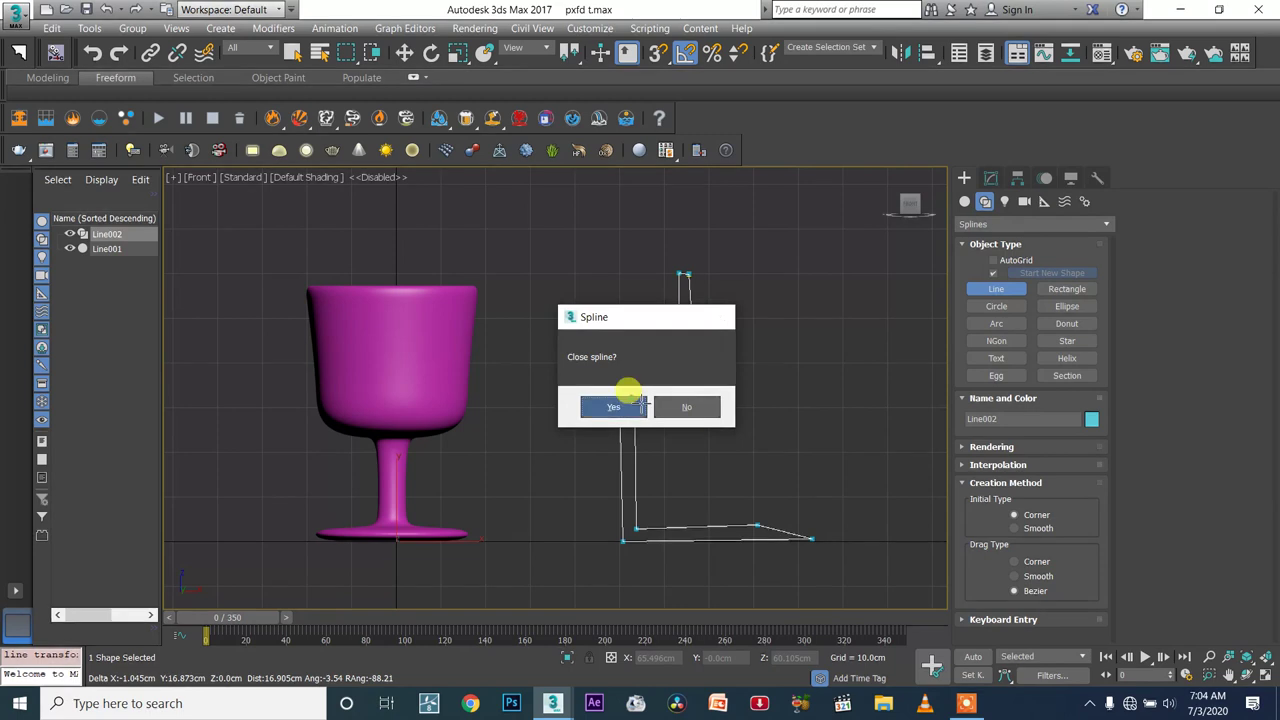
click(622, 404)
Move the base's outer tip vertex in line with the one above it, shift both towards the wall, and leave vertex editing
mouse_move(794, 510)
mouse_down()
mouse_move(834, 548)
mouse_move(822, 540)
mouse_up()
key(w)
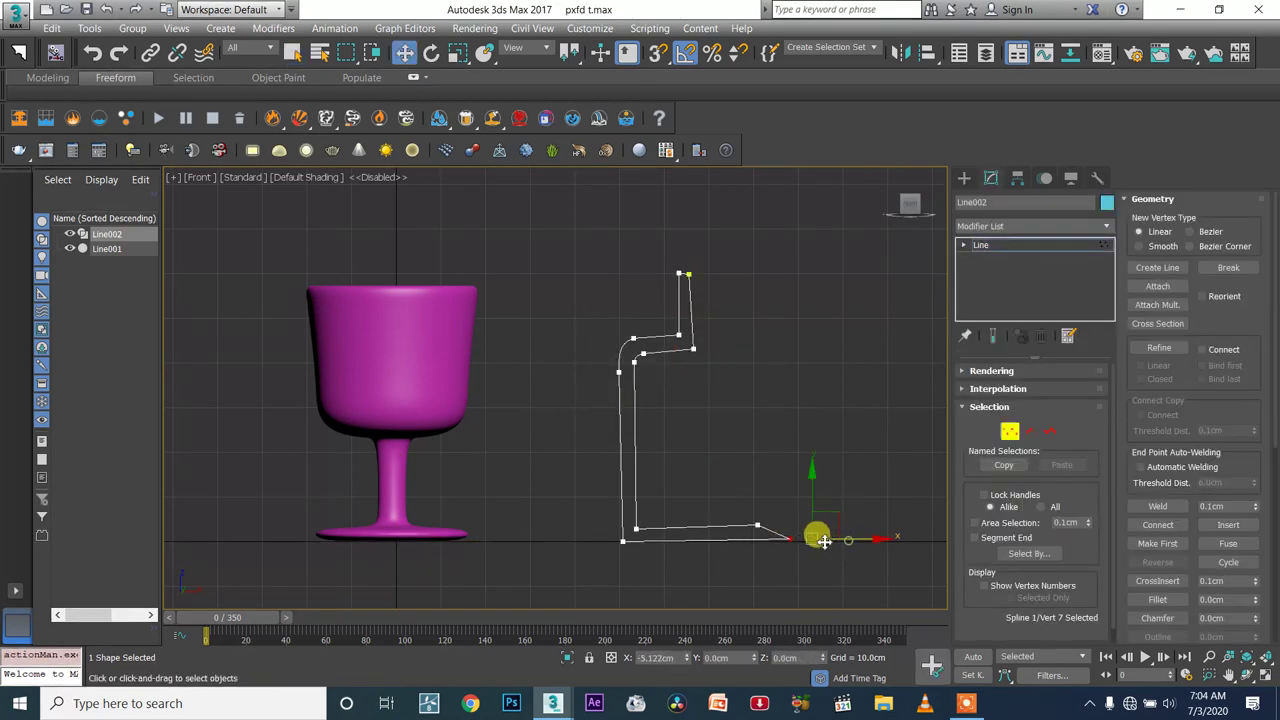
drag(754, 513, 791, 549)
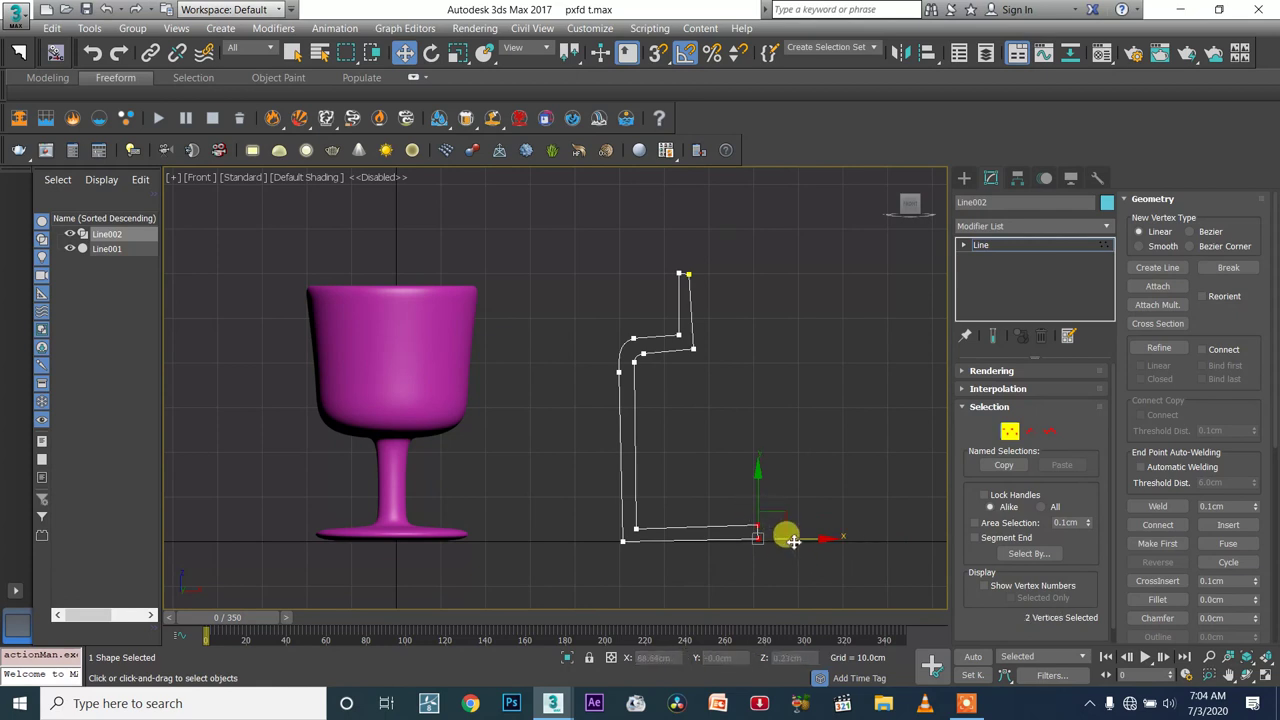
click(1008, 246)
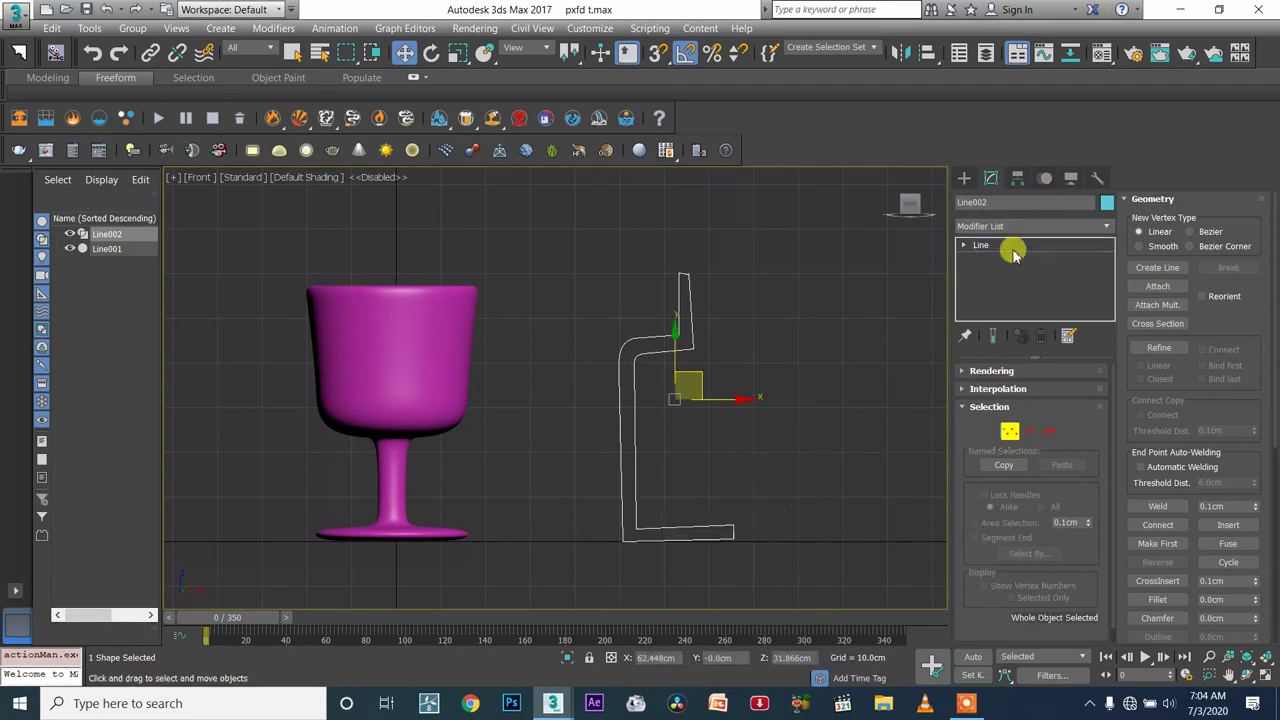
Add a Lathe modifier to the bottle profile and move its axis along X to about 70.9 cm
click(993, 228)
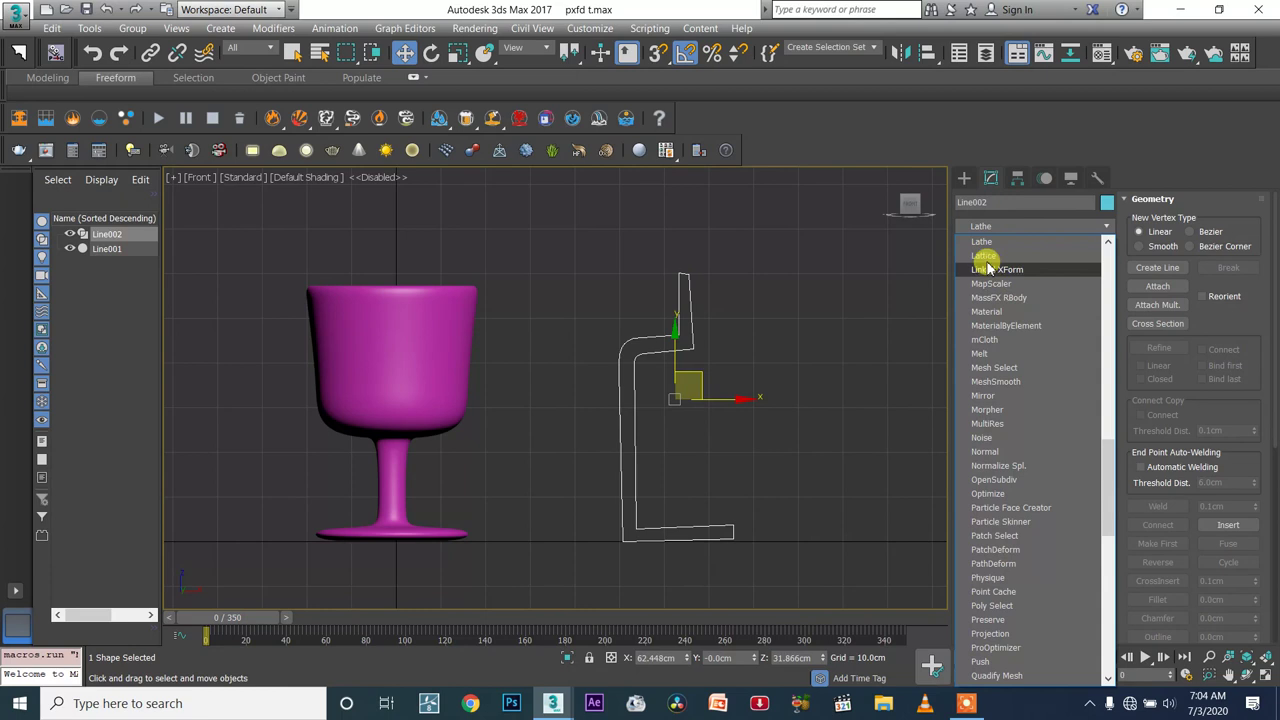
click(986, 248)
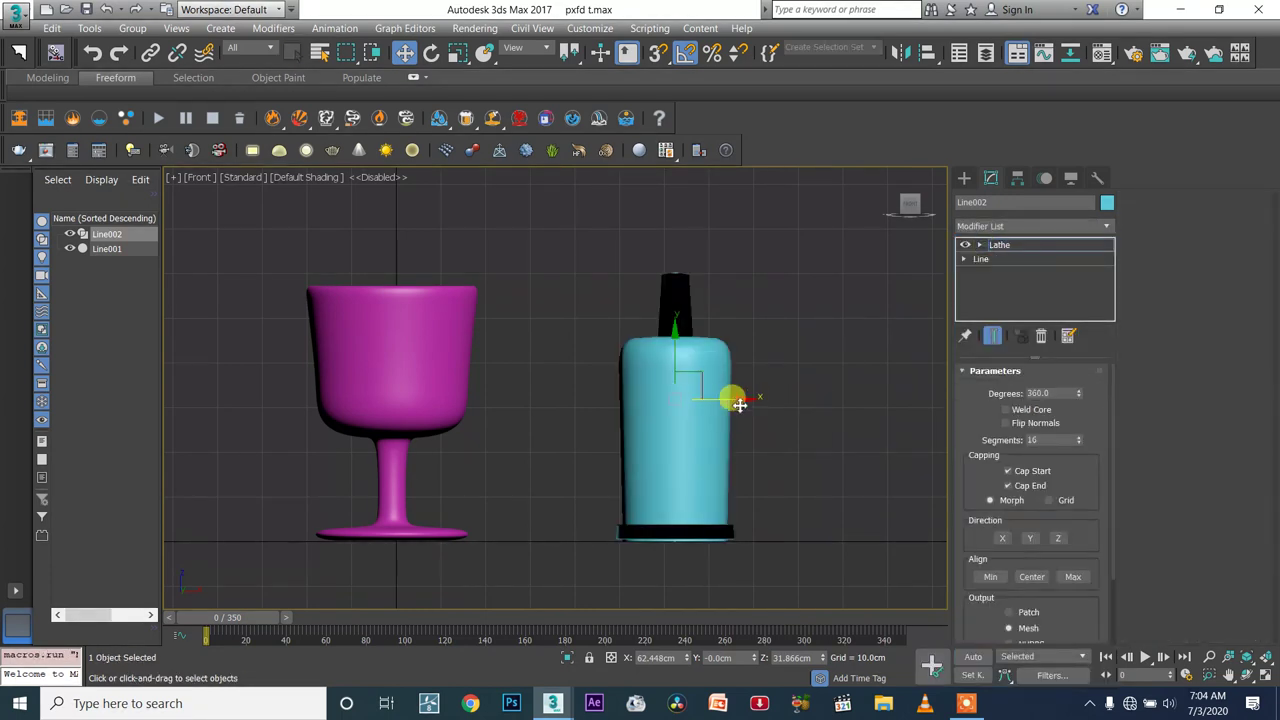
drag(729, 402, 770, 399)
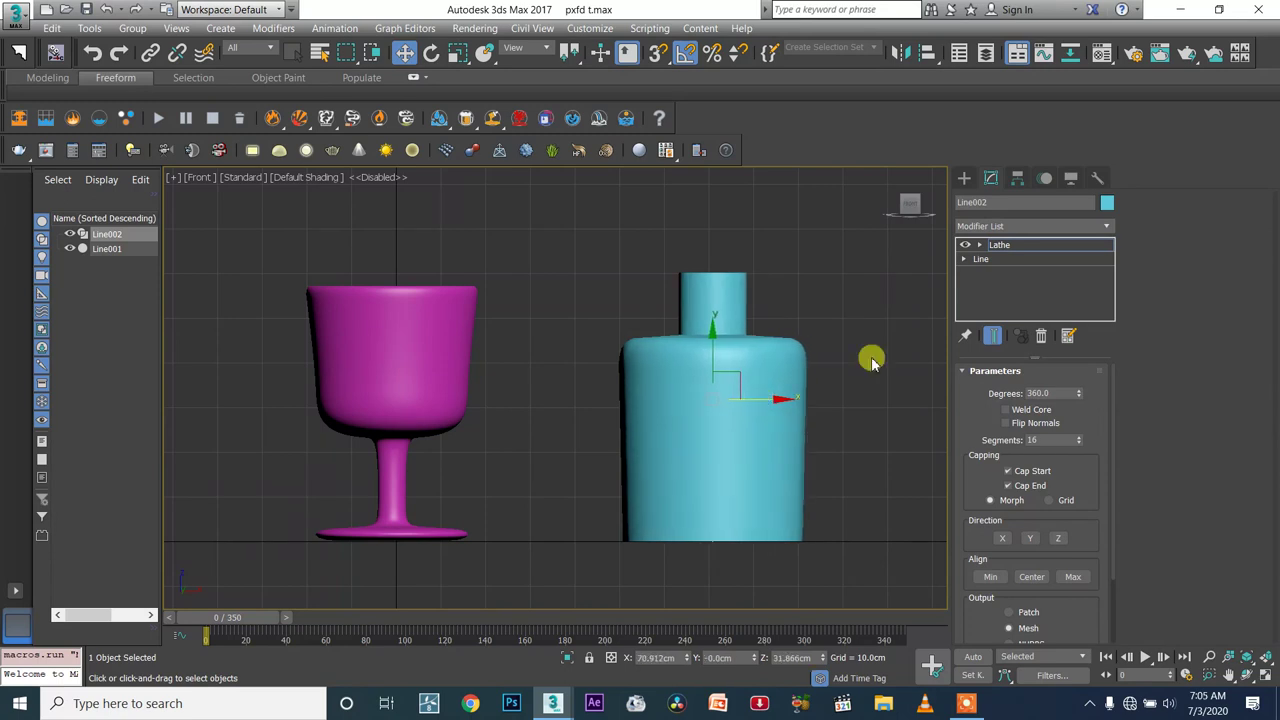
Leave the Lathe axis and move the bottle profile's two selected centre base vertices along X to close the hole in the bottom
click(1012, 247)
alt+middle_drag(759, 407, 744, 306)
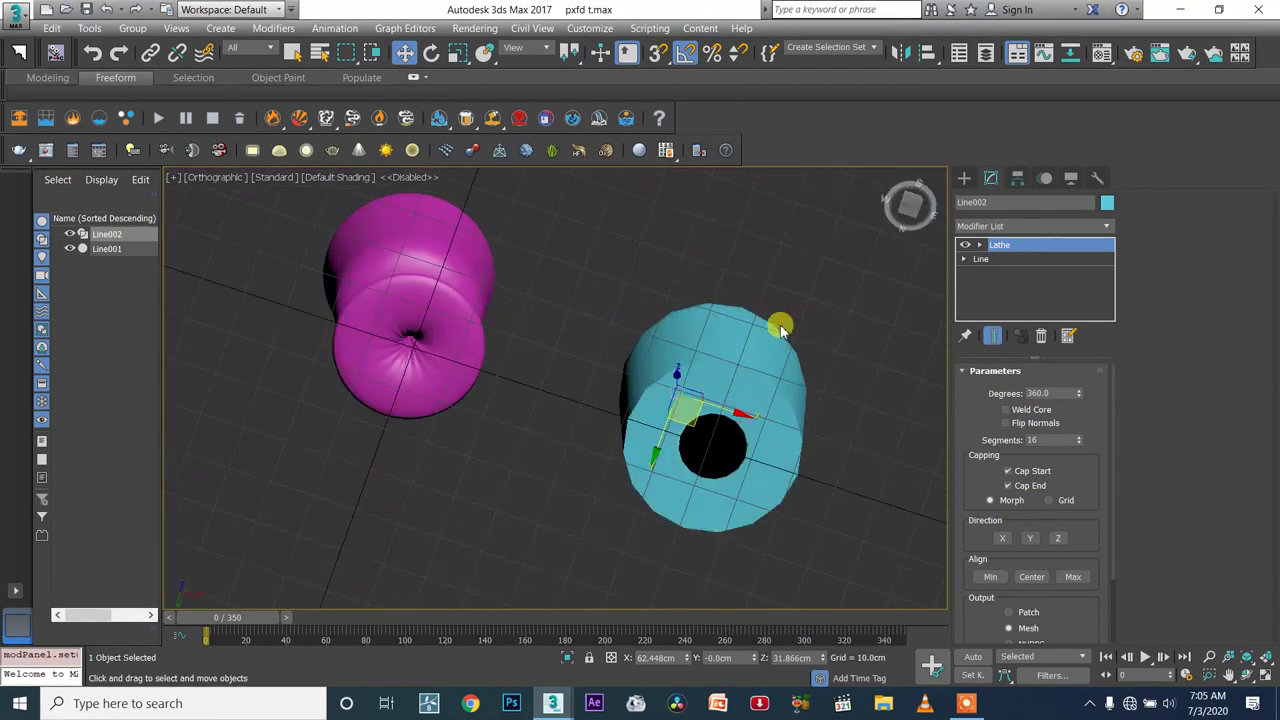
key(1)
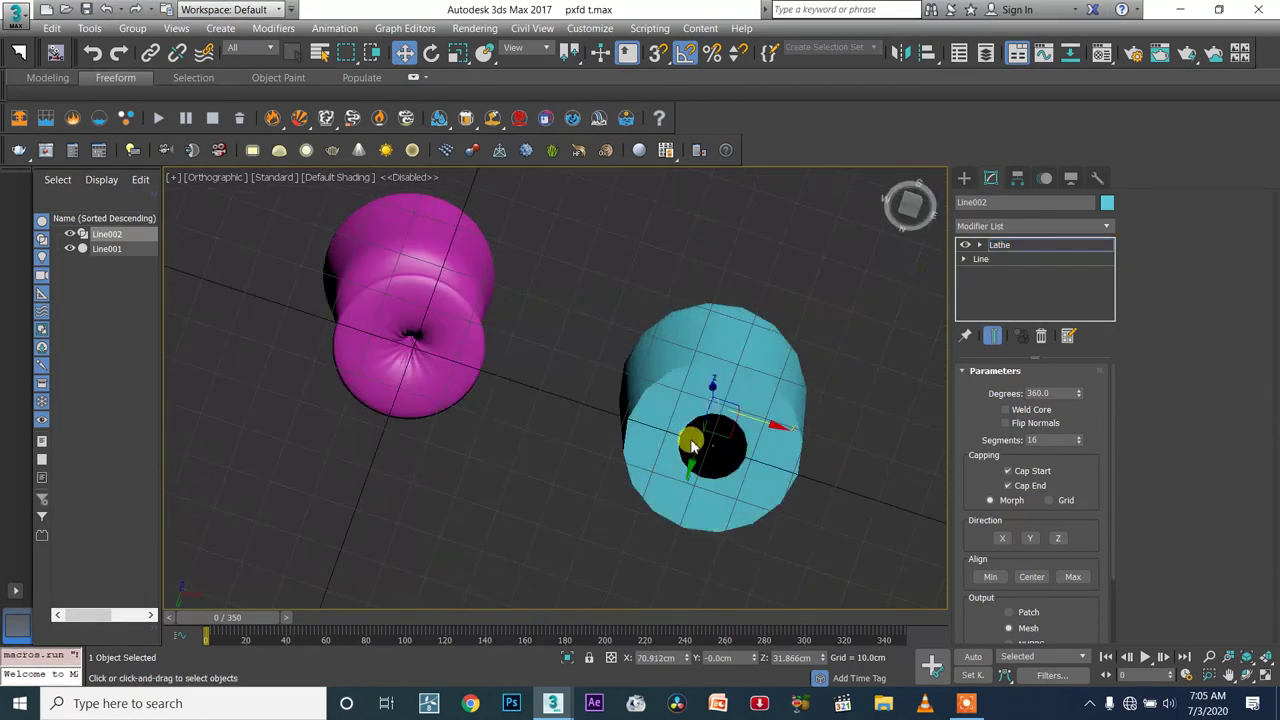
click(1003, 261)
key(1)
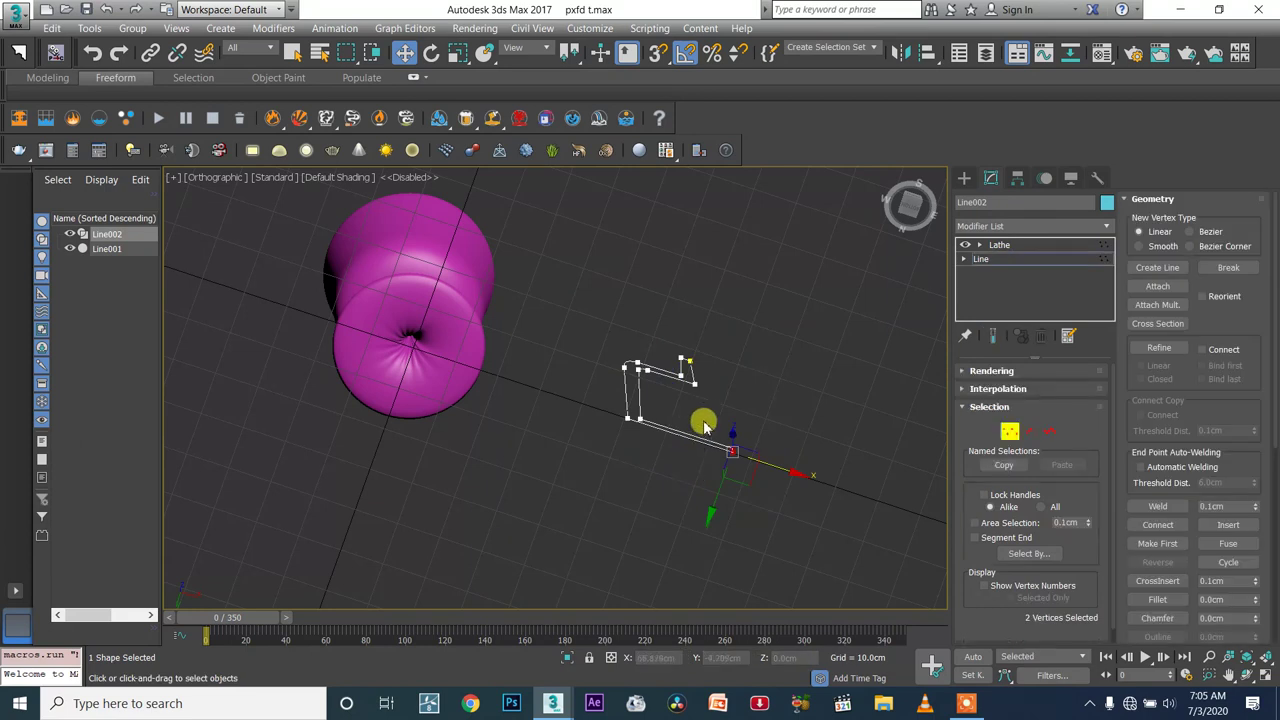
click(992, 337)
drag(785, 458, 754, 460)
key(1)
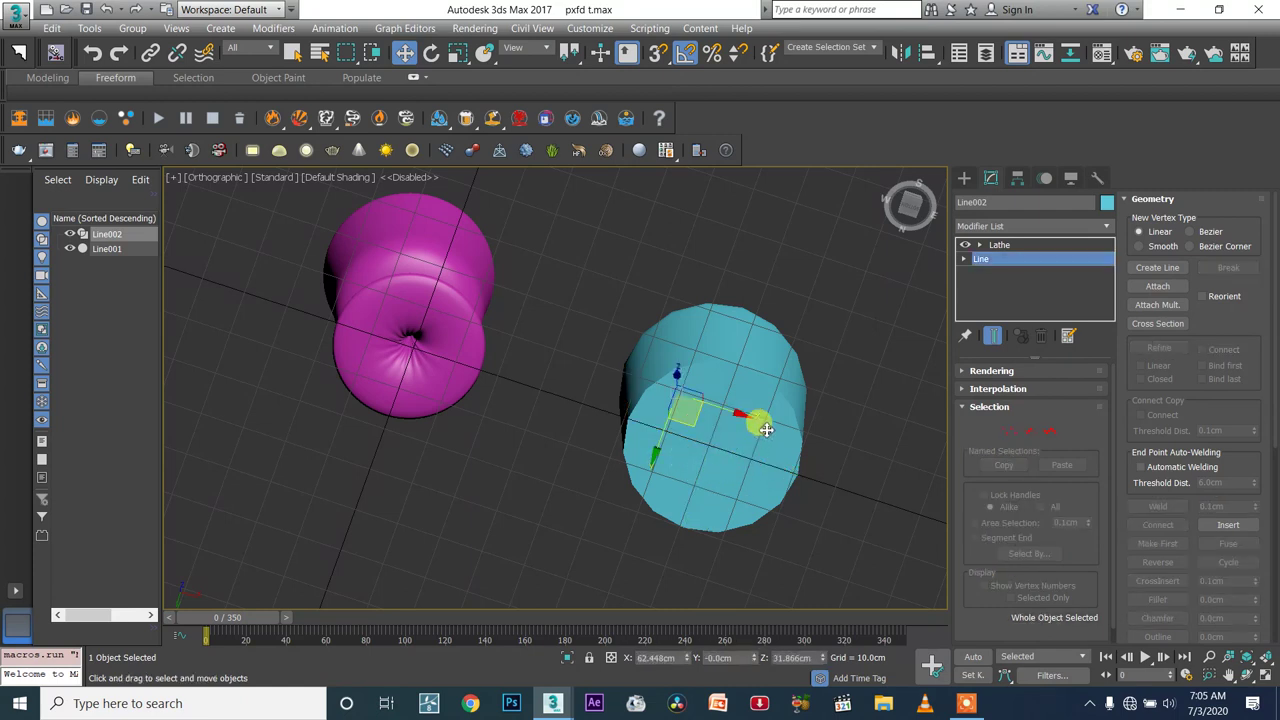
click(986, 227)
key(e)
click(965, 284)
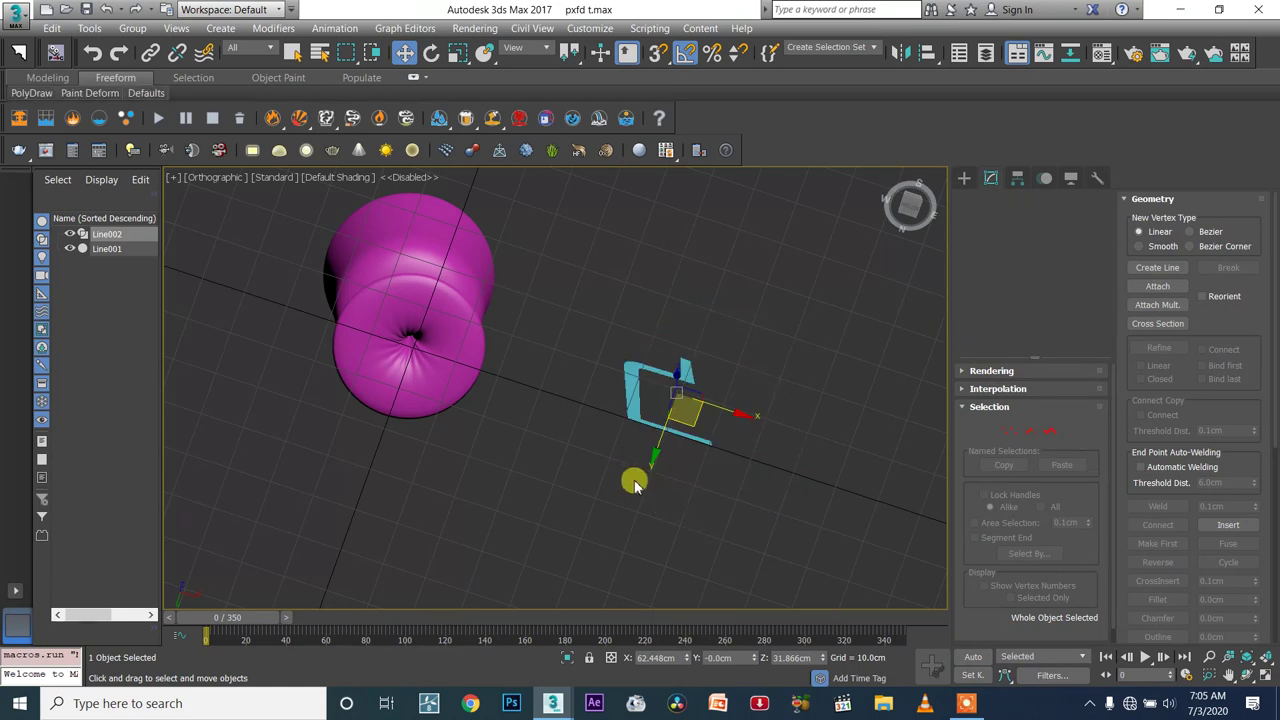
key(ctrl+z)
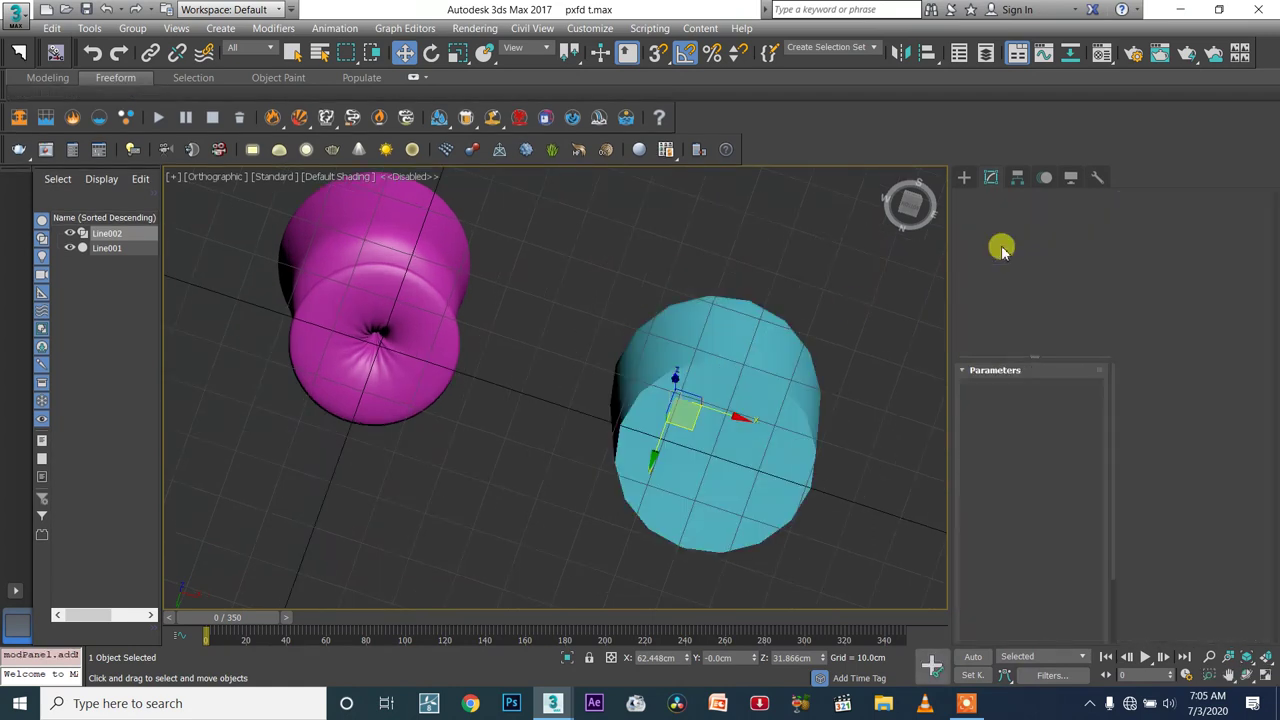
Add an Edit Poly modifier to the bottle above the Lathe
click(990, 227)
key(e)
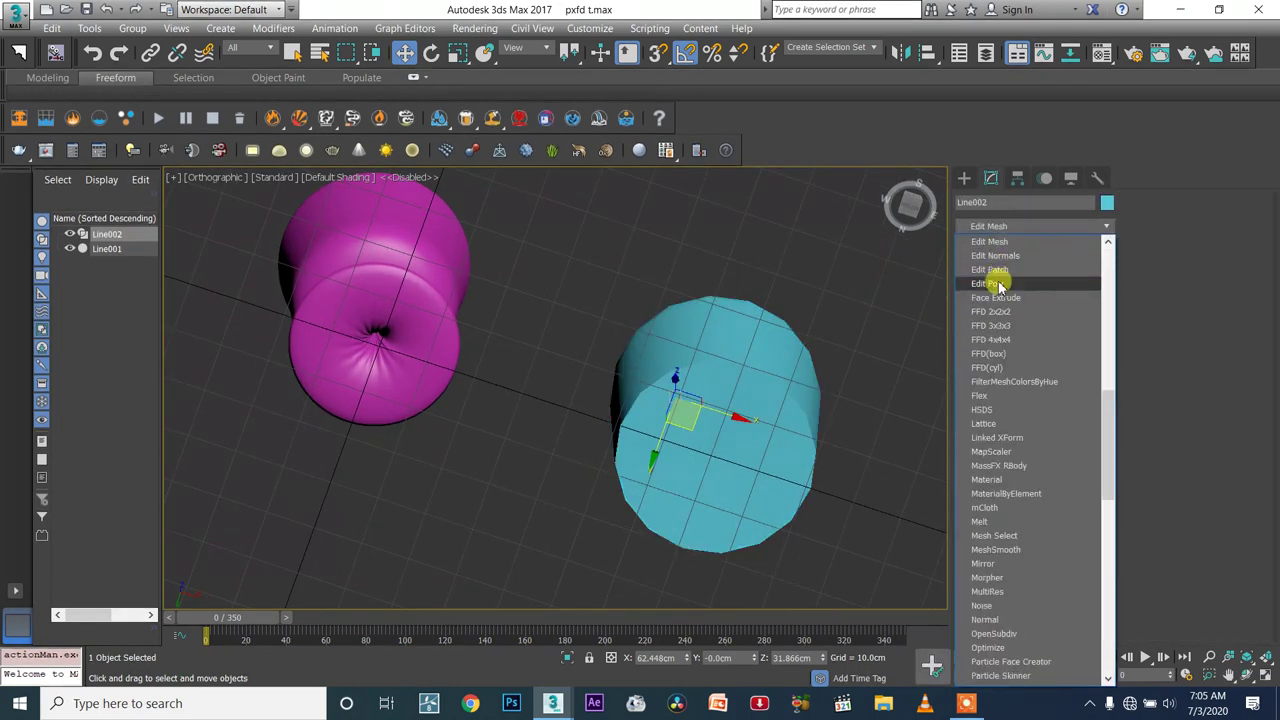
click(990, 283)
alt+middle_drag(704, 283, 668, 440)
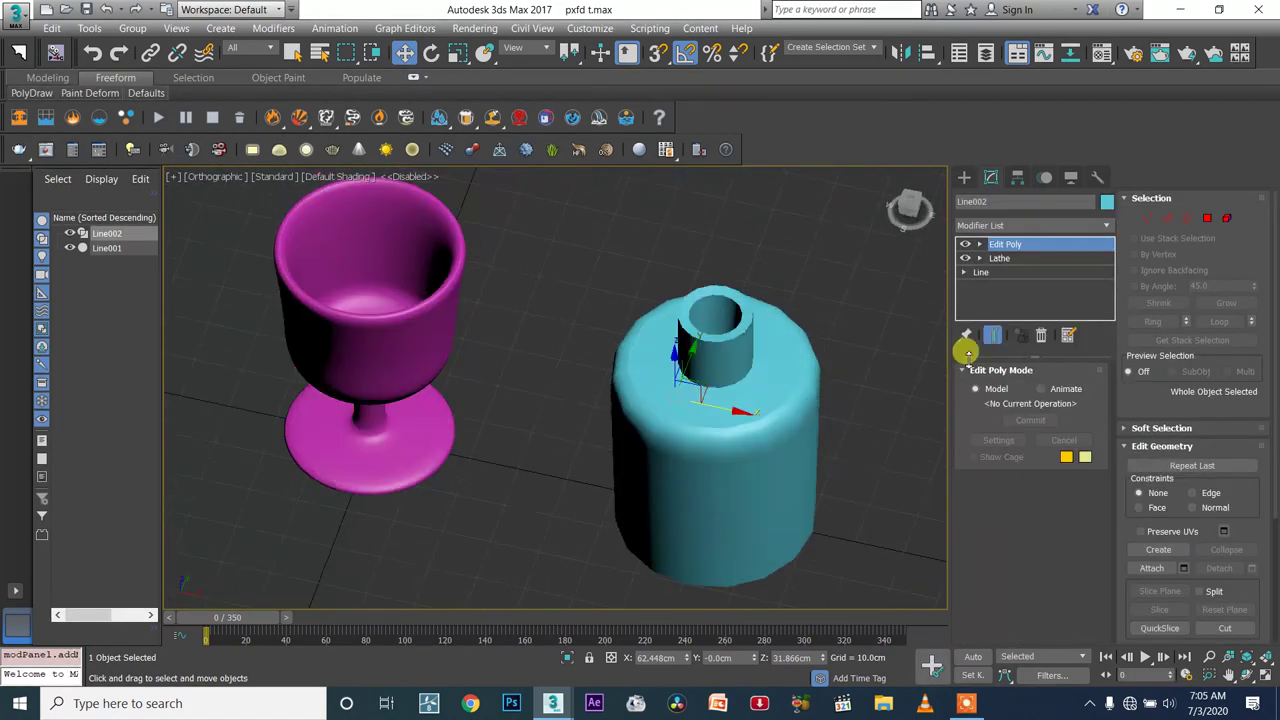
Add a TurboSmooth modifier to the bottle and set its iterations to 2
click(1012, 230)
key(t)
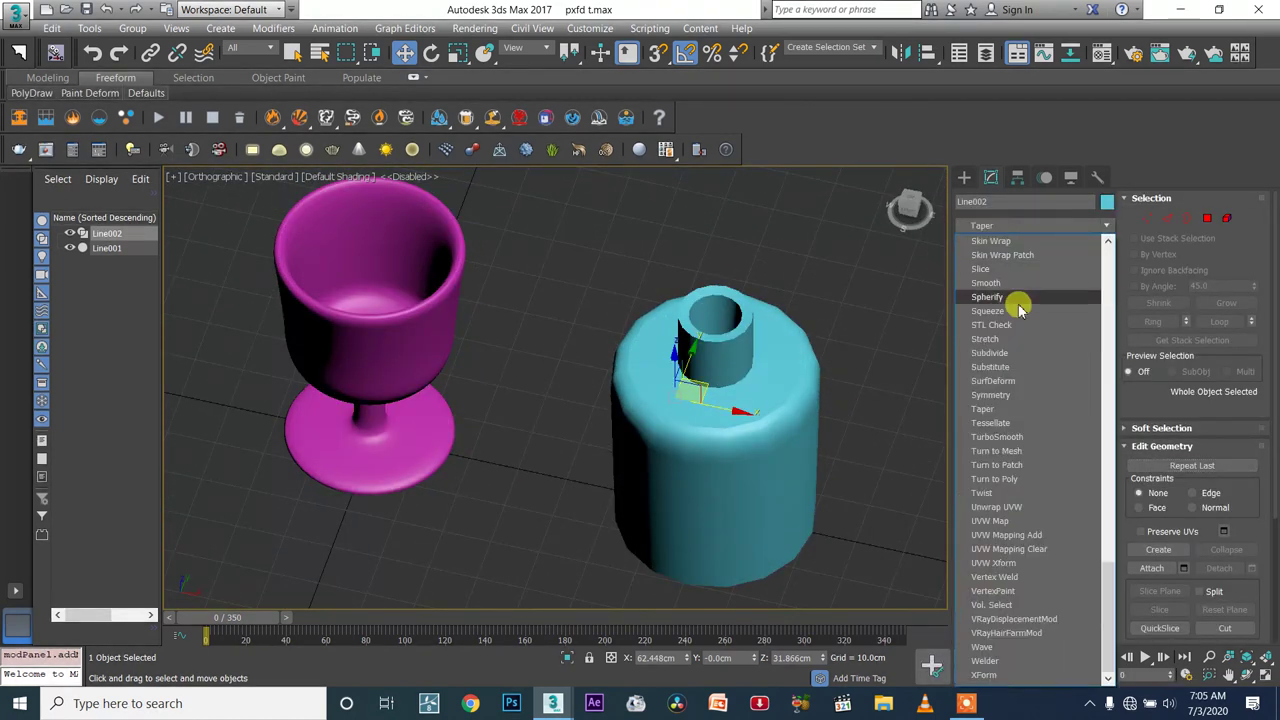
click(1005, 437)
scroll(766, 380, down, 3)
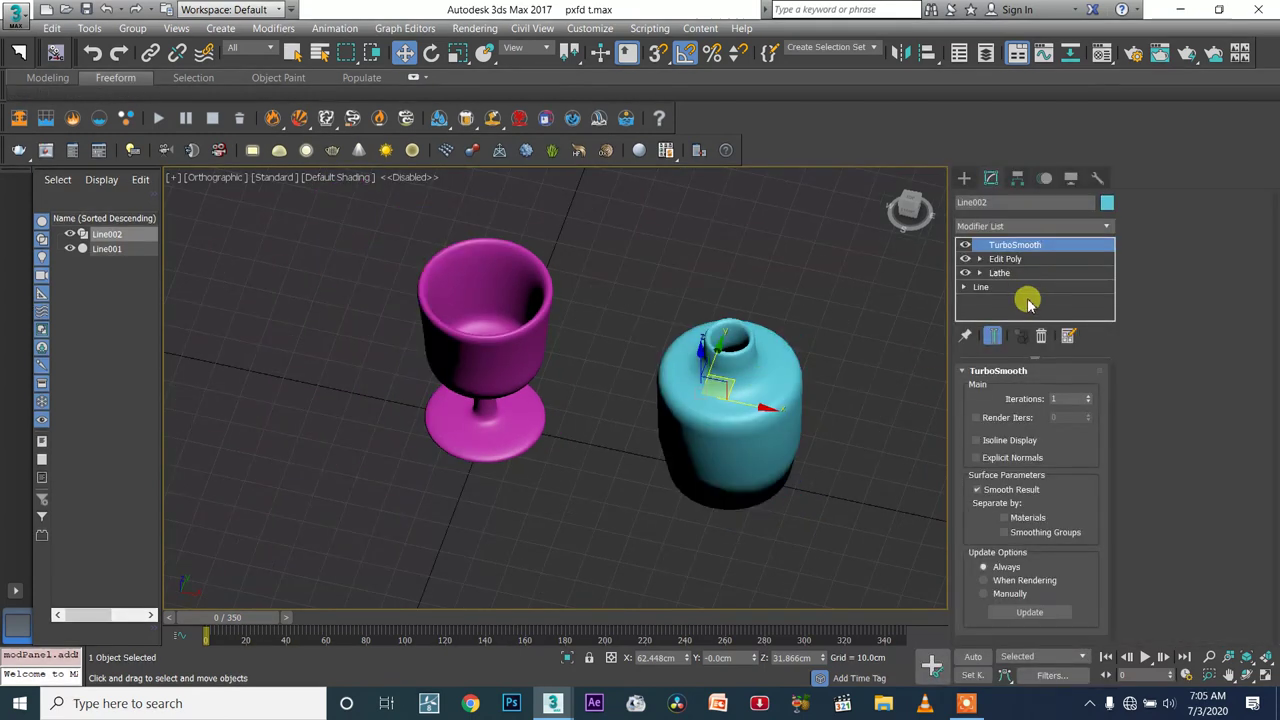
click(1087, 396)
alt+middle_drag(829, 386, 869, 349)
Rotate the bottle -100 degrees about Y so its neck tips towards the glass
key(e)
key(r)
key(w)
key(e)
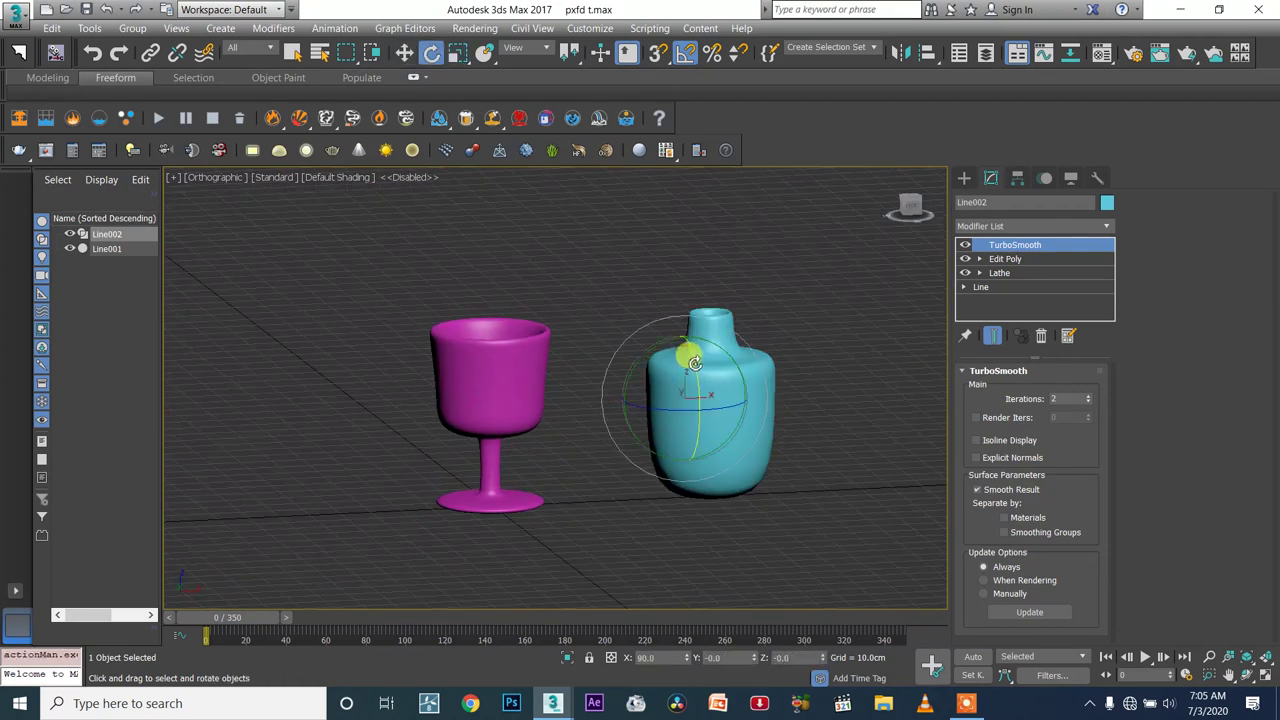
drag(711, 348, 630, 346)
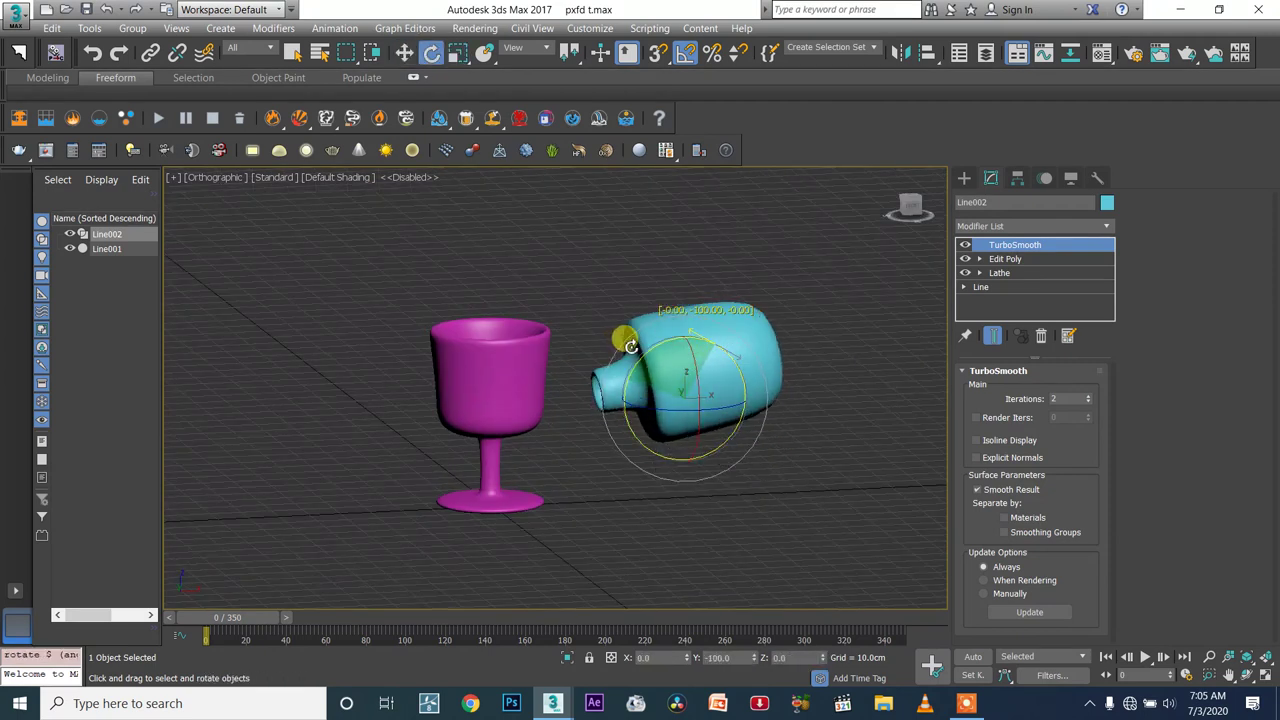
Move the tilted bottle in the Front view to about X 43.4 cm, Z 63.7 cm, with its mouth above the glass's rim
key(f)
scroll(663, 340, up, 5)
scroll(608, 380, down, 4)
scroll(723, 357, up, 1)
key(w)
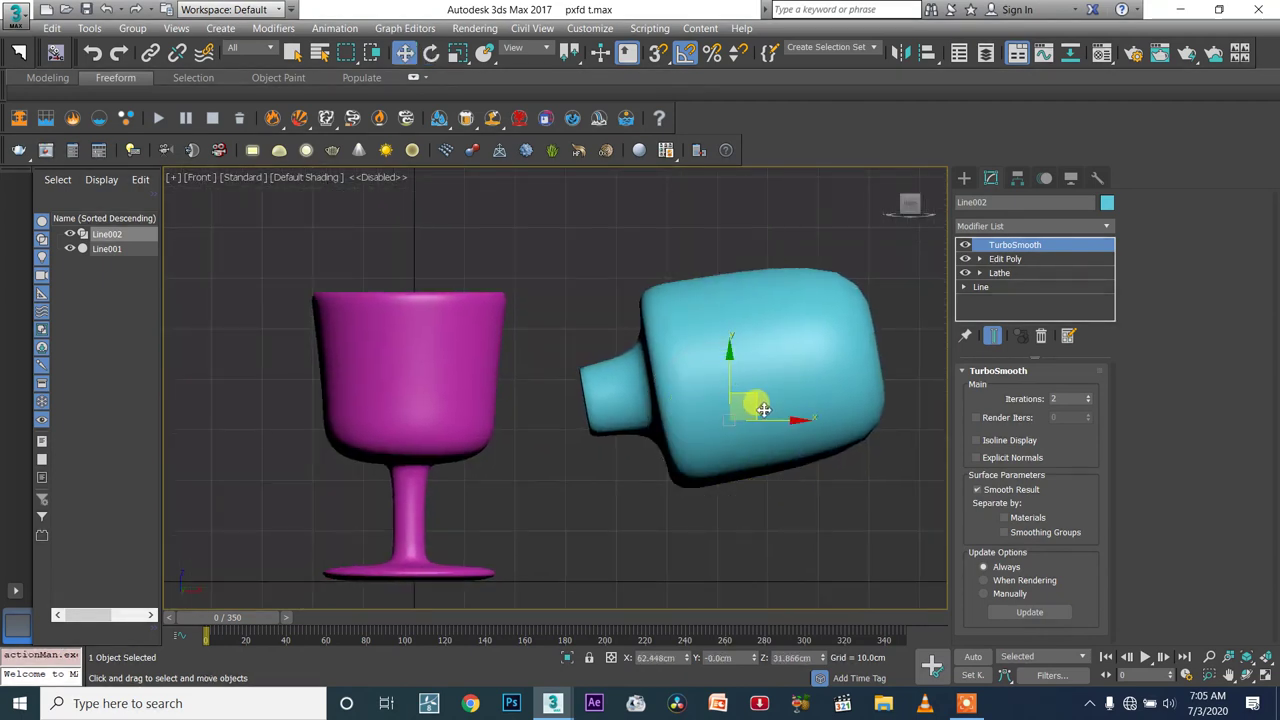
drag(752, 396, 698, 306)
Switch to the Perspective view and examine the bottle's placement over the glass from several angles
alt+middle_drag(698, 306, 806, 372)
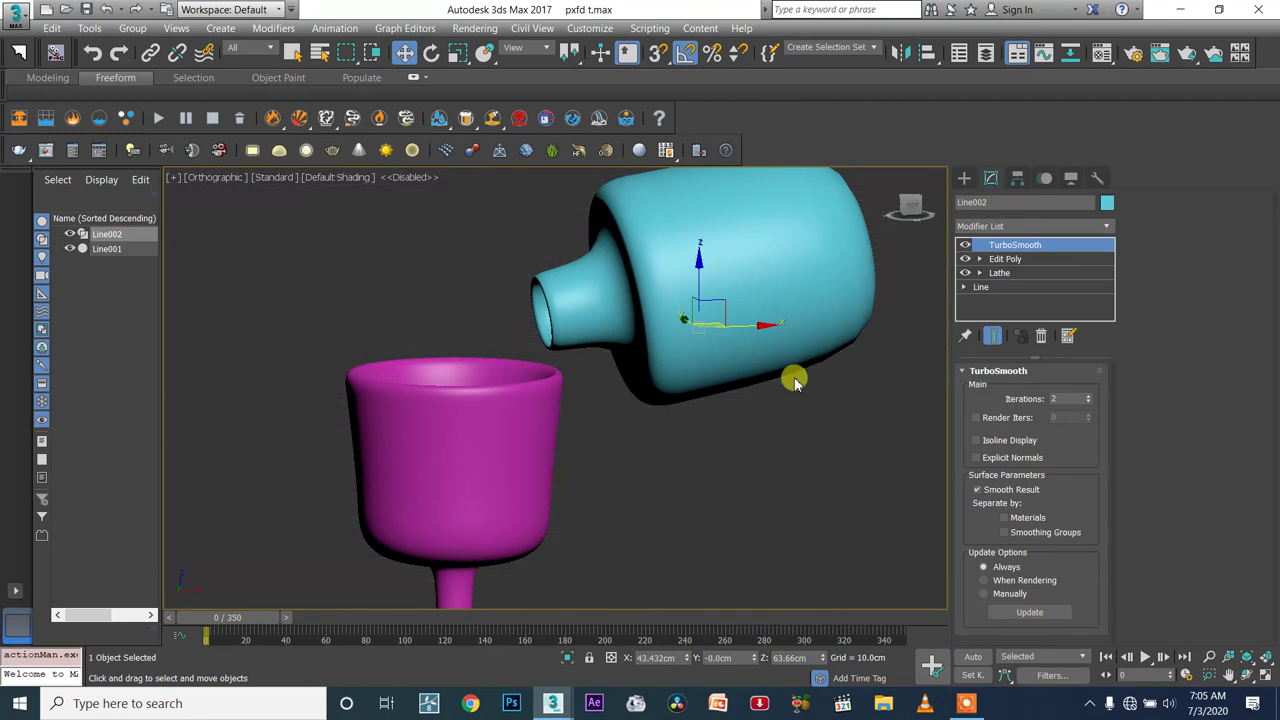
key(p)
key(z)
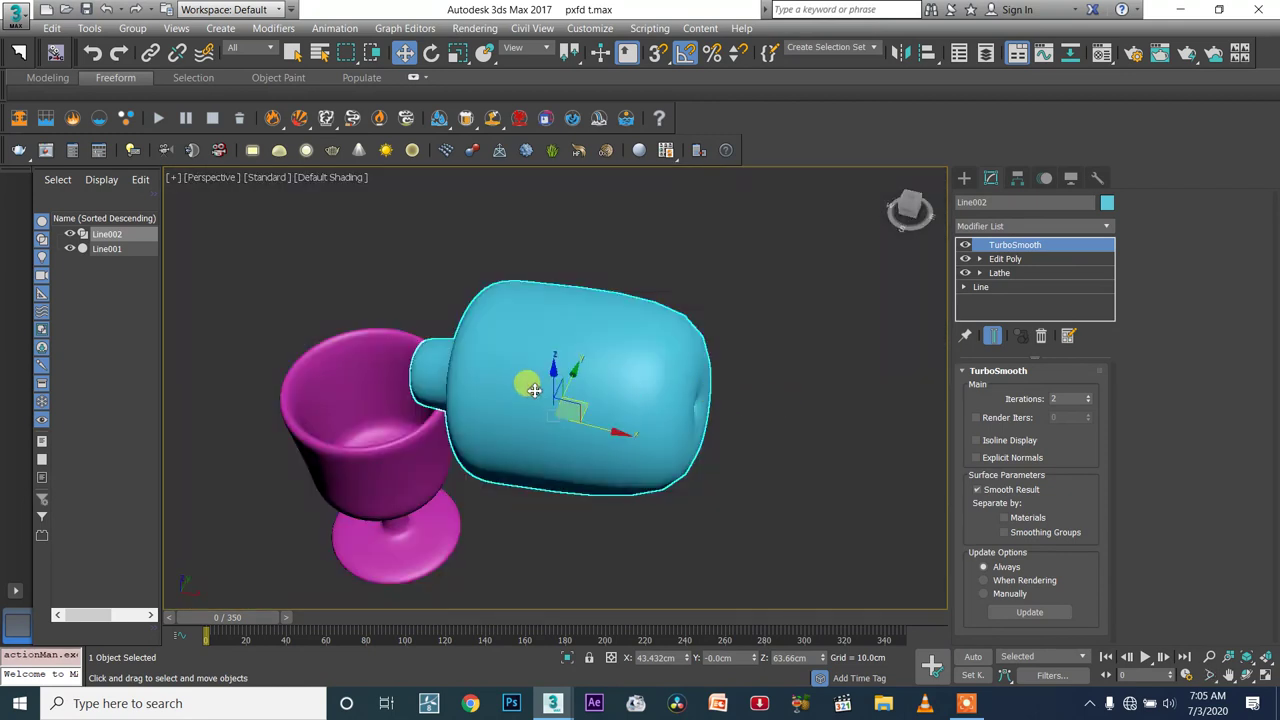
alt+middle_drag(534, 390, 760, 257)
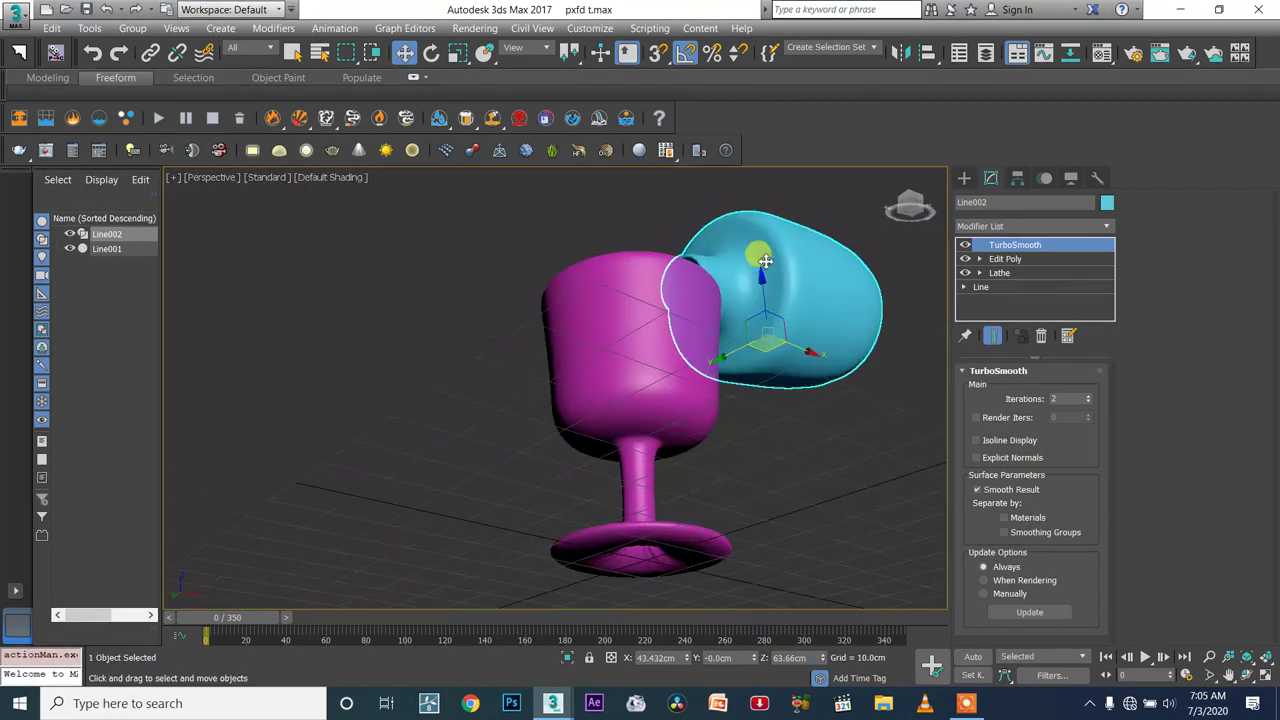
alt+middle_drag(712, 312, 657, 442)
scroll(660, 368, up, 4)
alt+middle_drag(660, 369, 559, 348)
scroll(664, 368, down, 4)
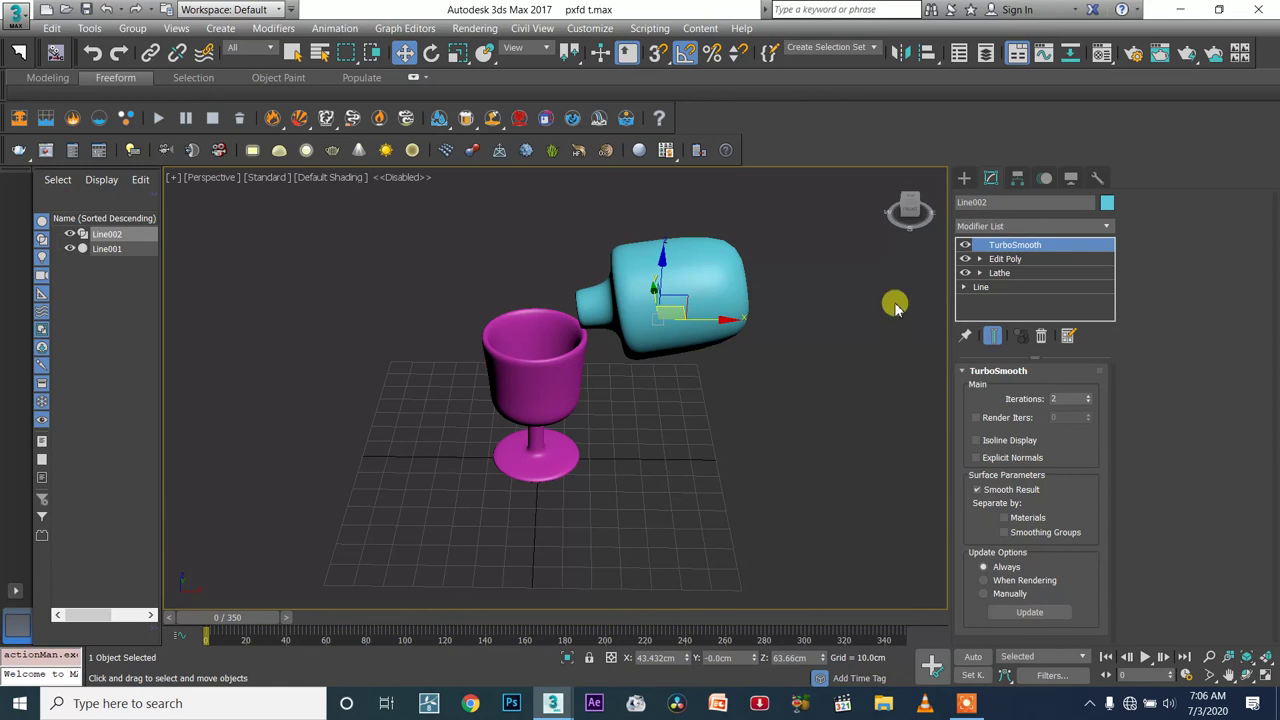
Create a PhoenixFD LiquidSim box about 160 x 86 x 142 cm enclosing the glass and bottle
click(970, 180)
click(966, 201)
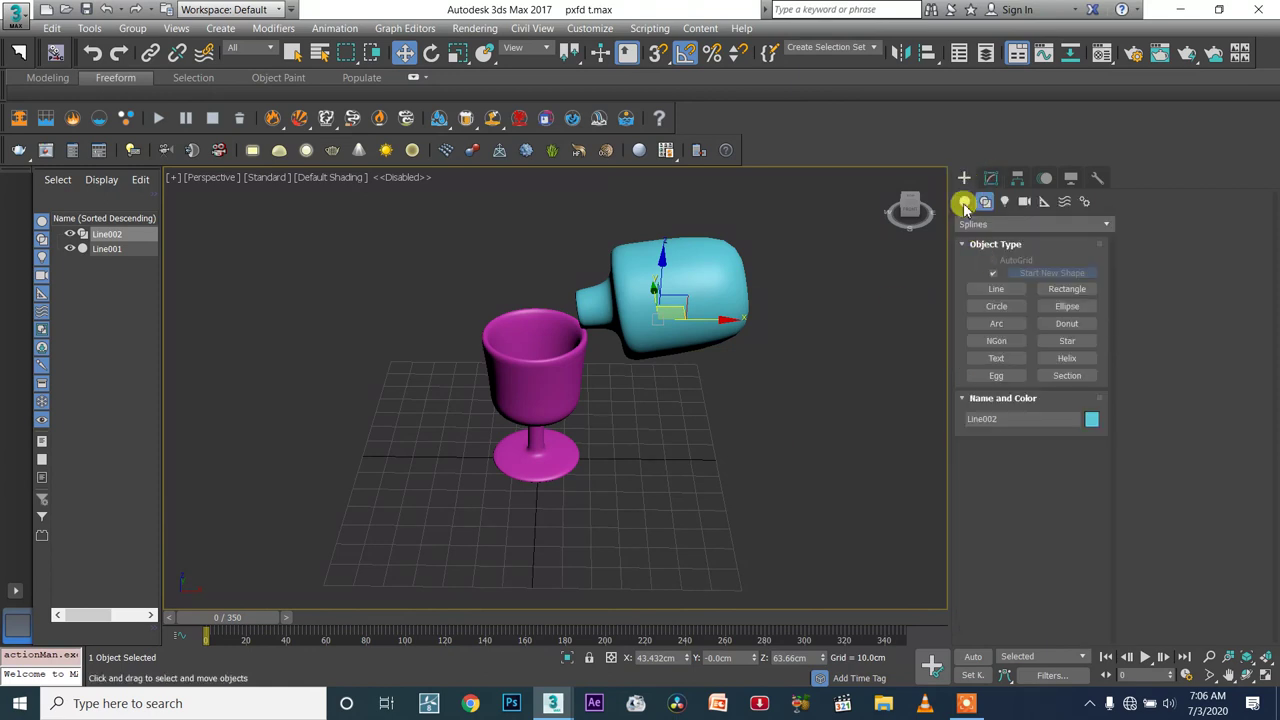
click(982, 226)
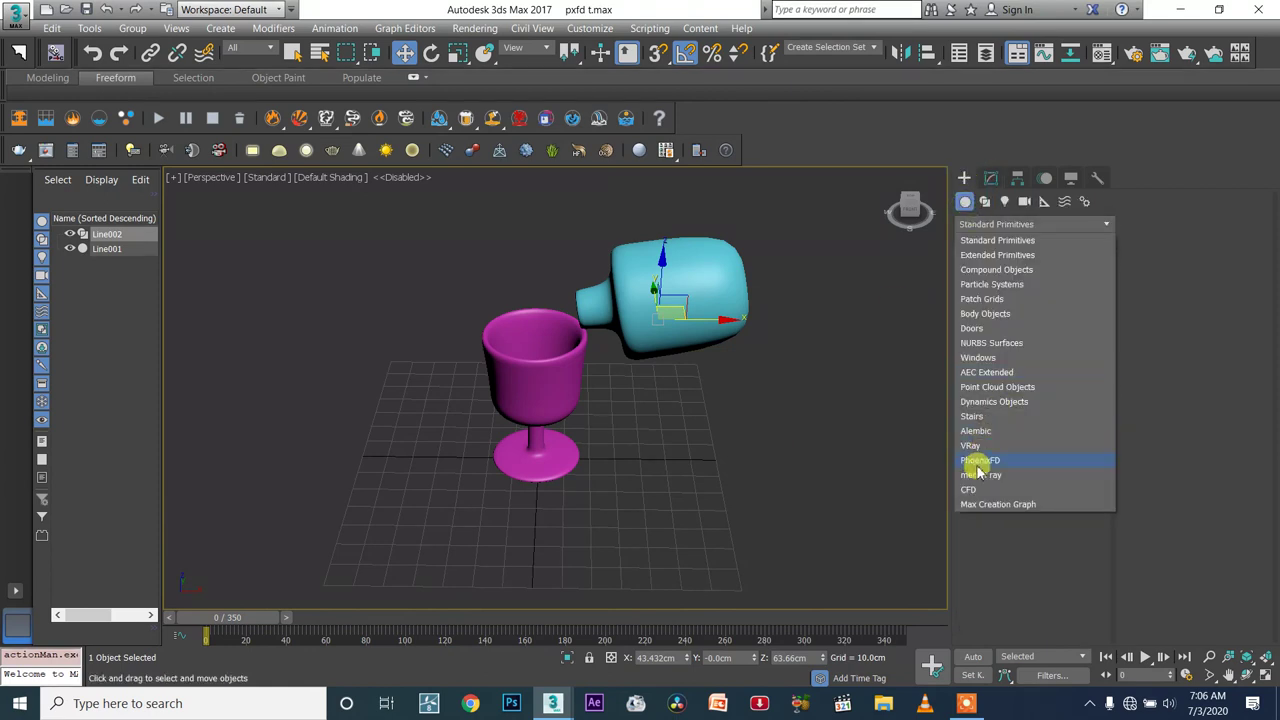
click(986, 459)
click(995, 294)
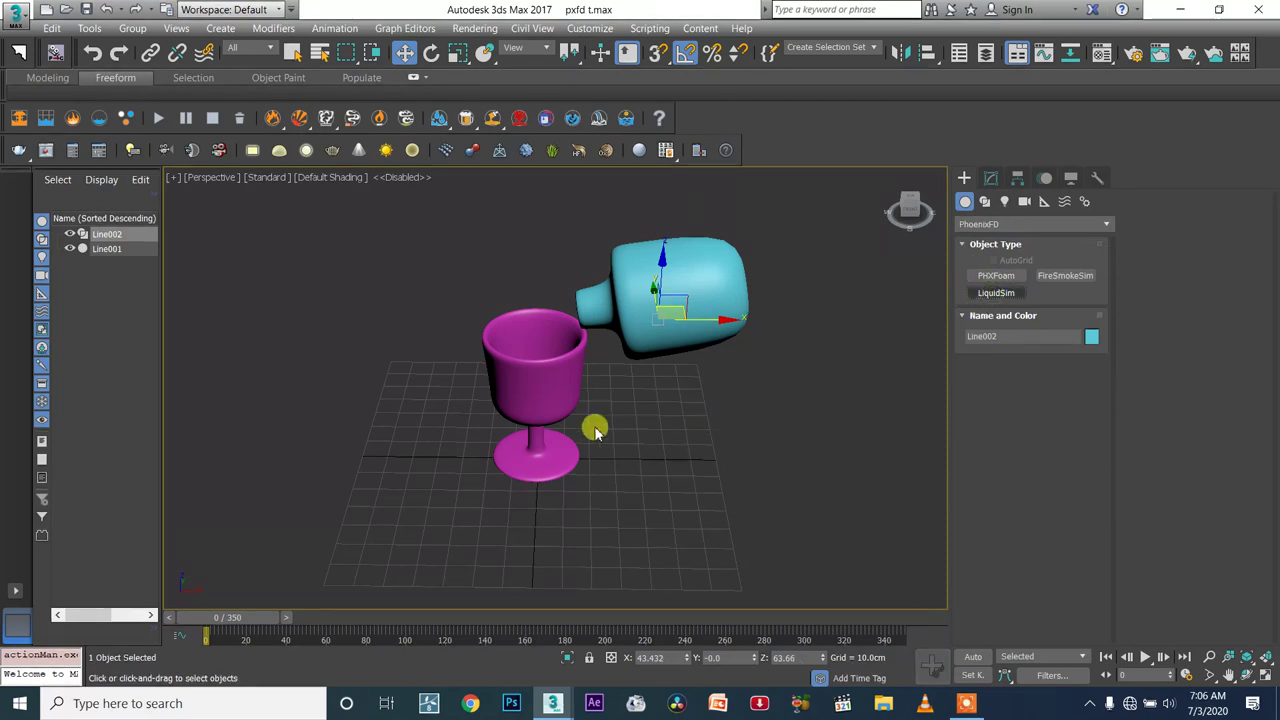
alt+middle_drag(509, 417, 441, 428)
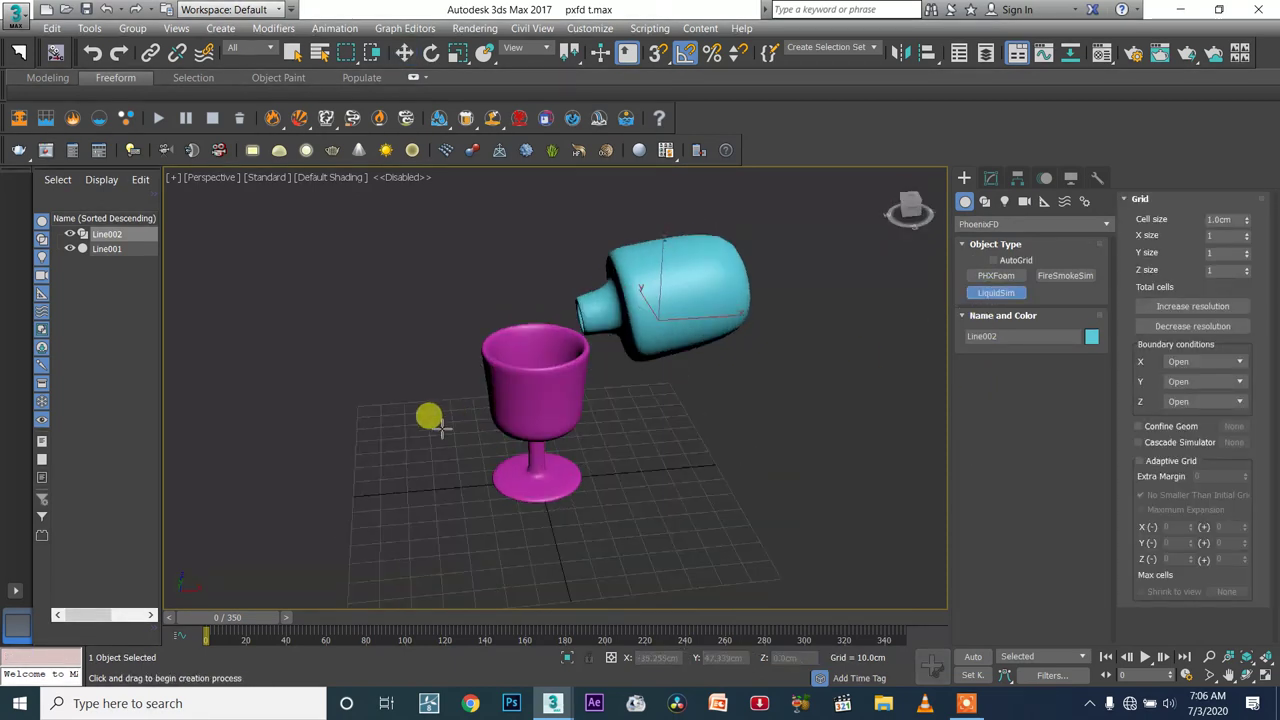
drag(403, 450, 845, 155)
click(848, 152)
scroll(800, 322, down, 5)
alt+middle_drag(763, 349, 782, 336)
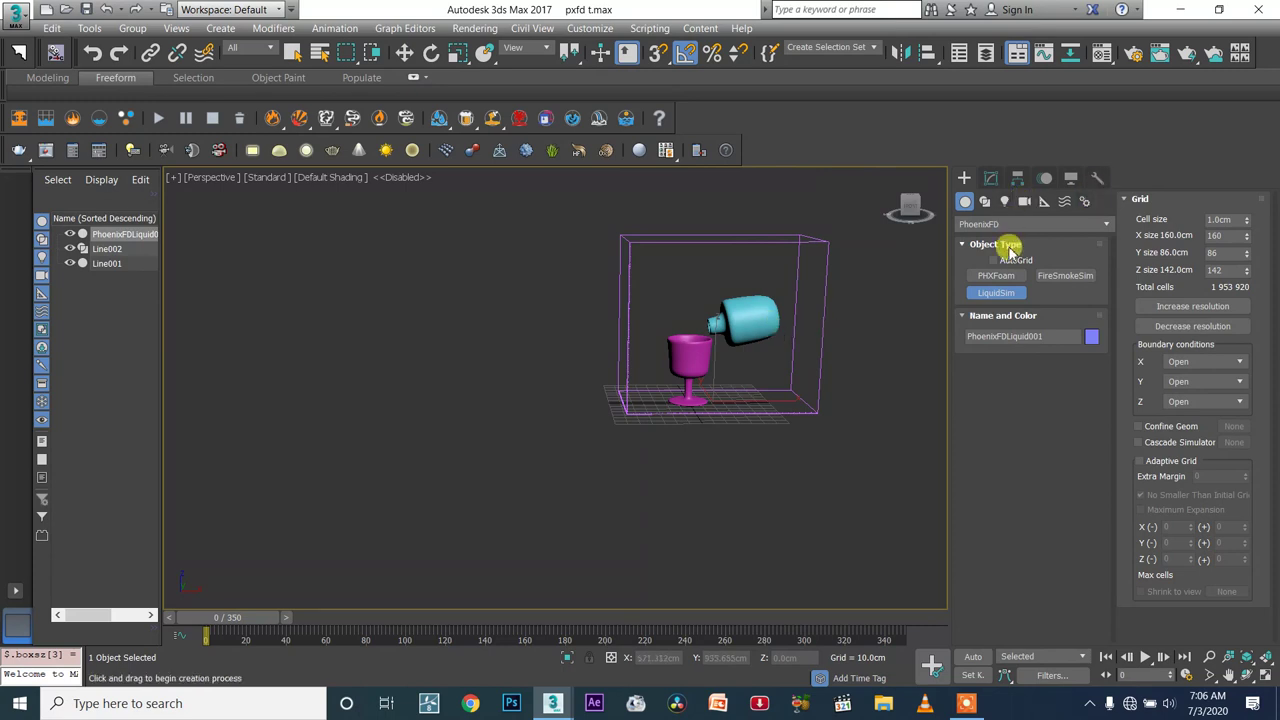
Reduce the liquid simulator's grid size to X 141, Y 76 and Z 109
drag(1247, 235, 1190, 298)
scroll(780, 297, up, 5)
alt+middle_drag(780, 297, 772, 335)
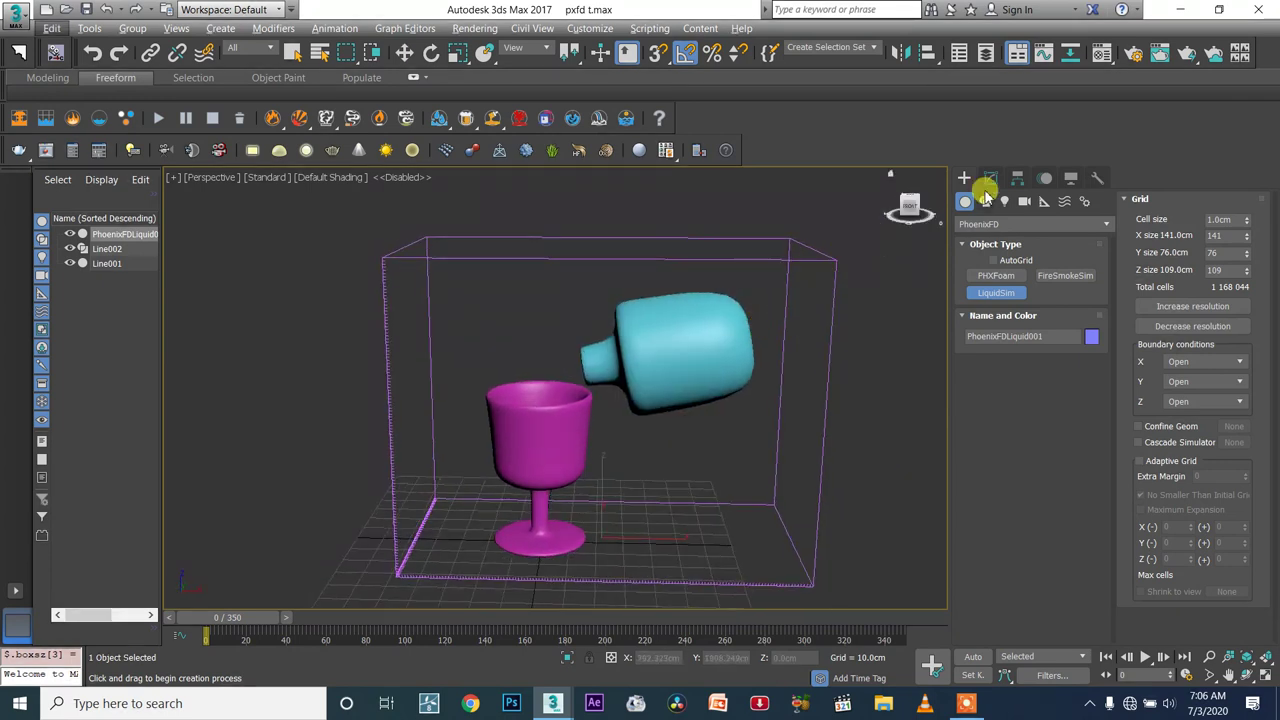
Place a PhoenixFD LiquidSrc helper inside the simulator box, just below the bottle, and end creation
click(1044, 202)
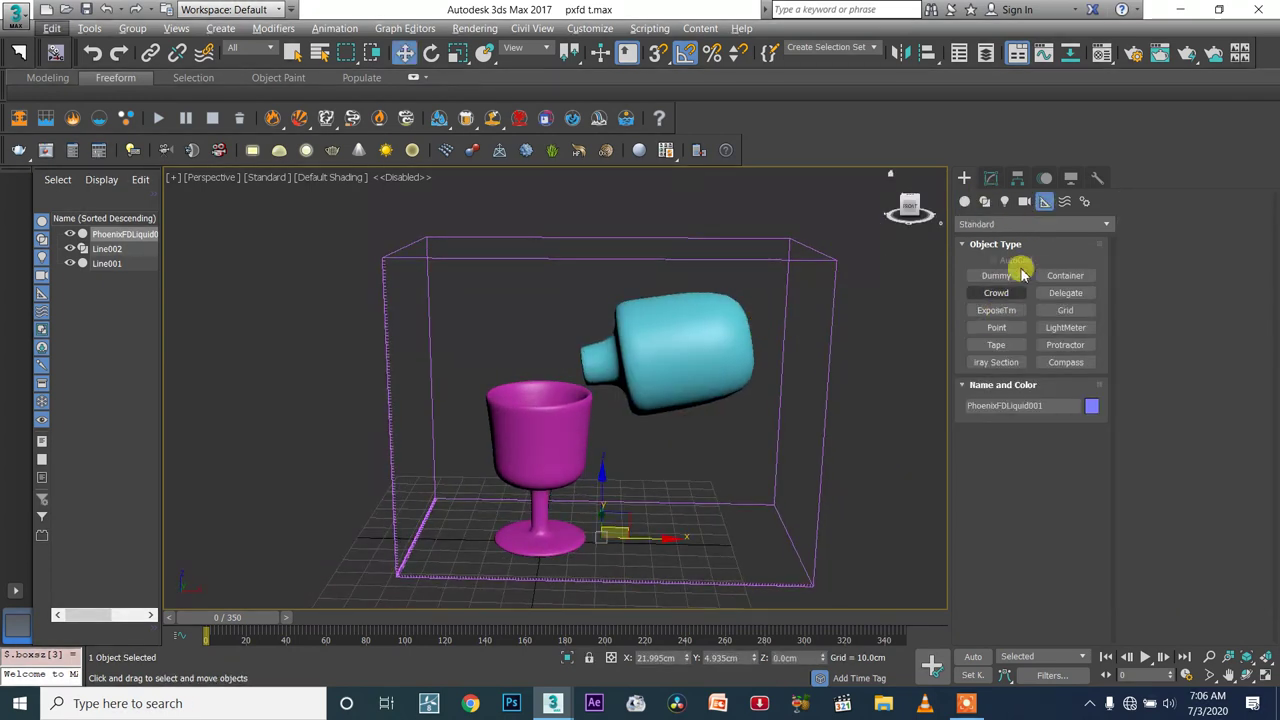
click(1000, 224)
click(992, 366)
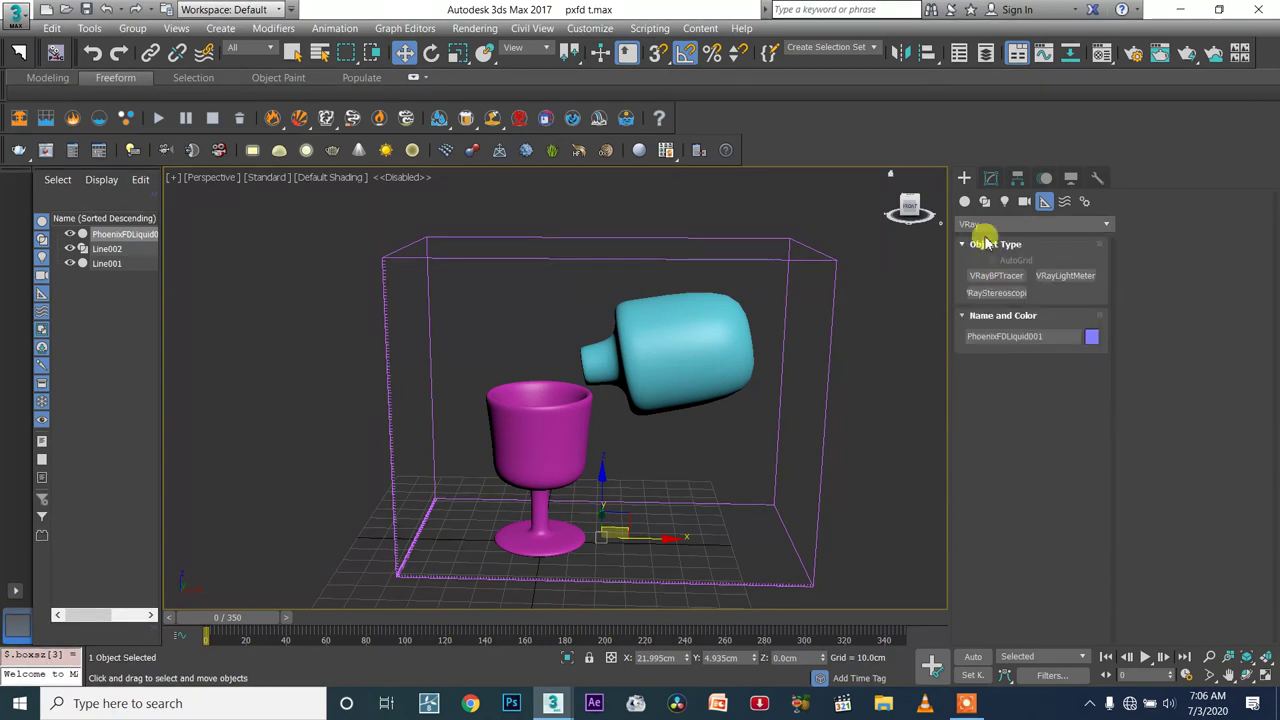
click(984, 224)
click(985, 388)
click(976, 305)
middle_drag(575, 520, 559, 518)
click(721, 437)
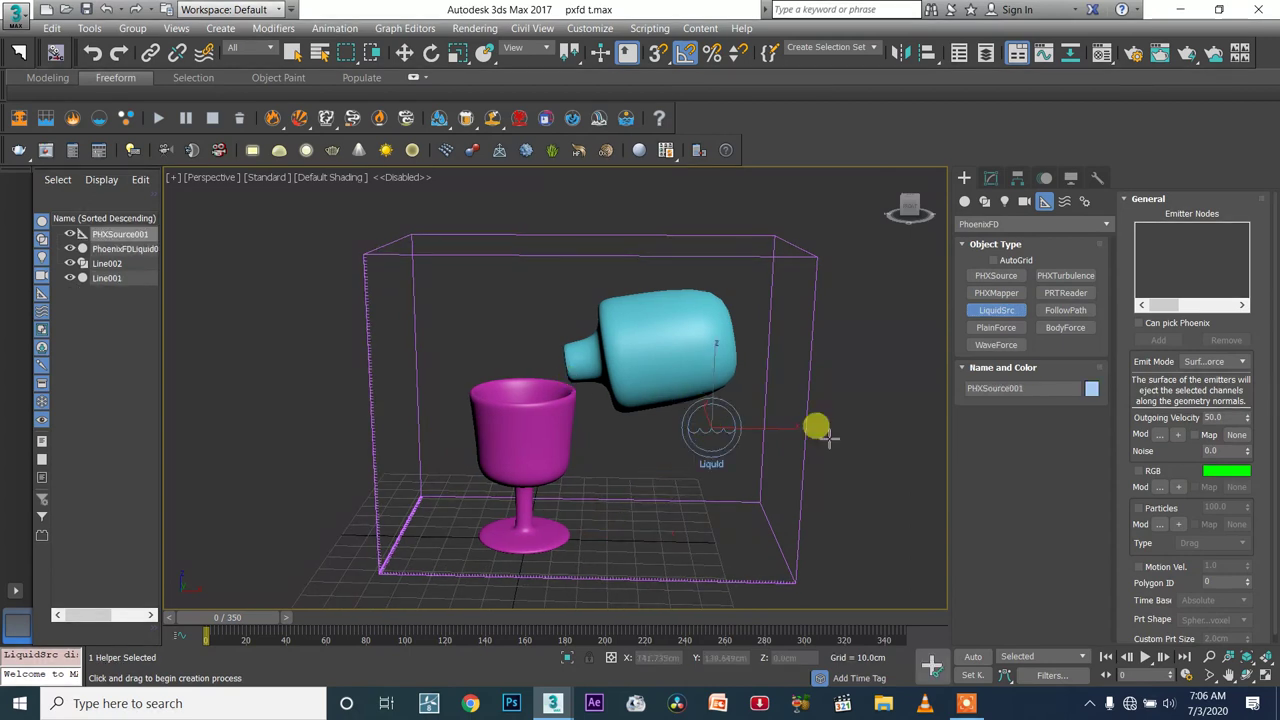
right_click(845, 400)
click(993, 179)
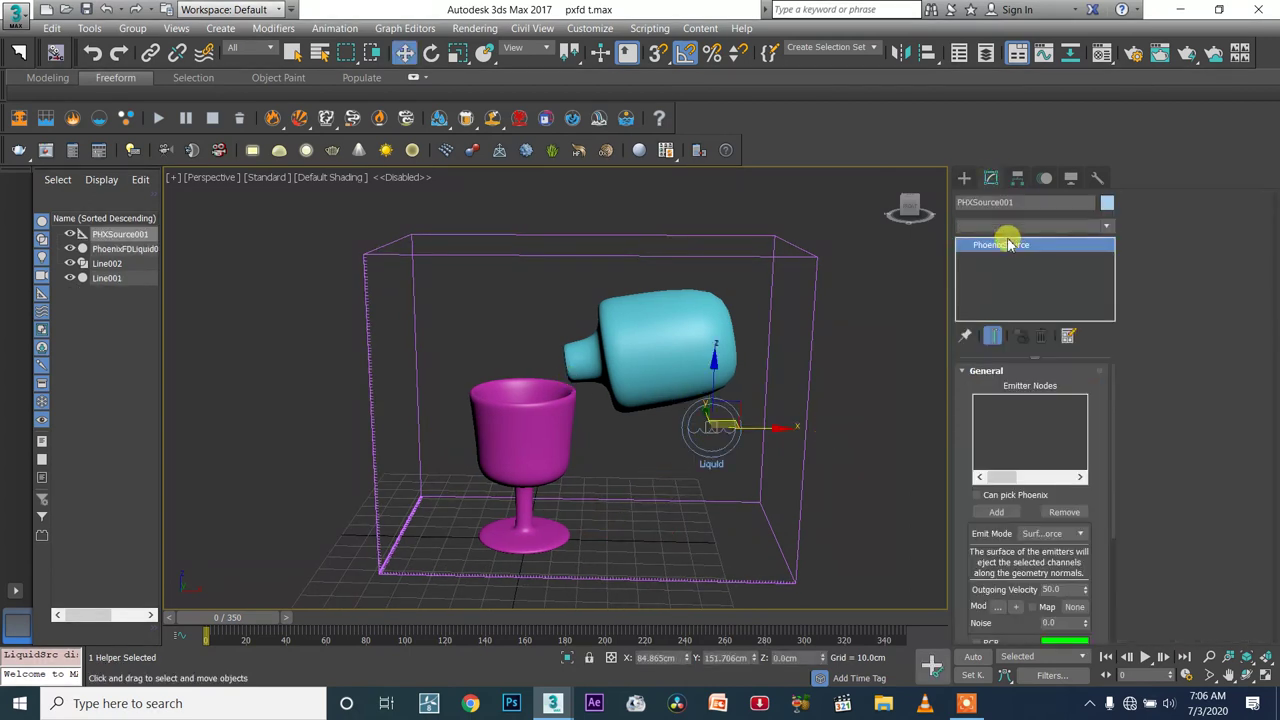
click(1006, 228)
click(1011, 247)
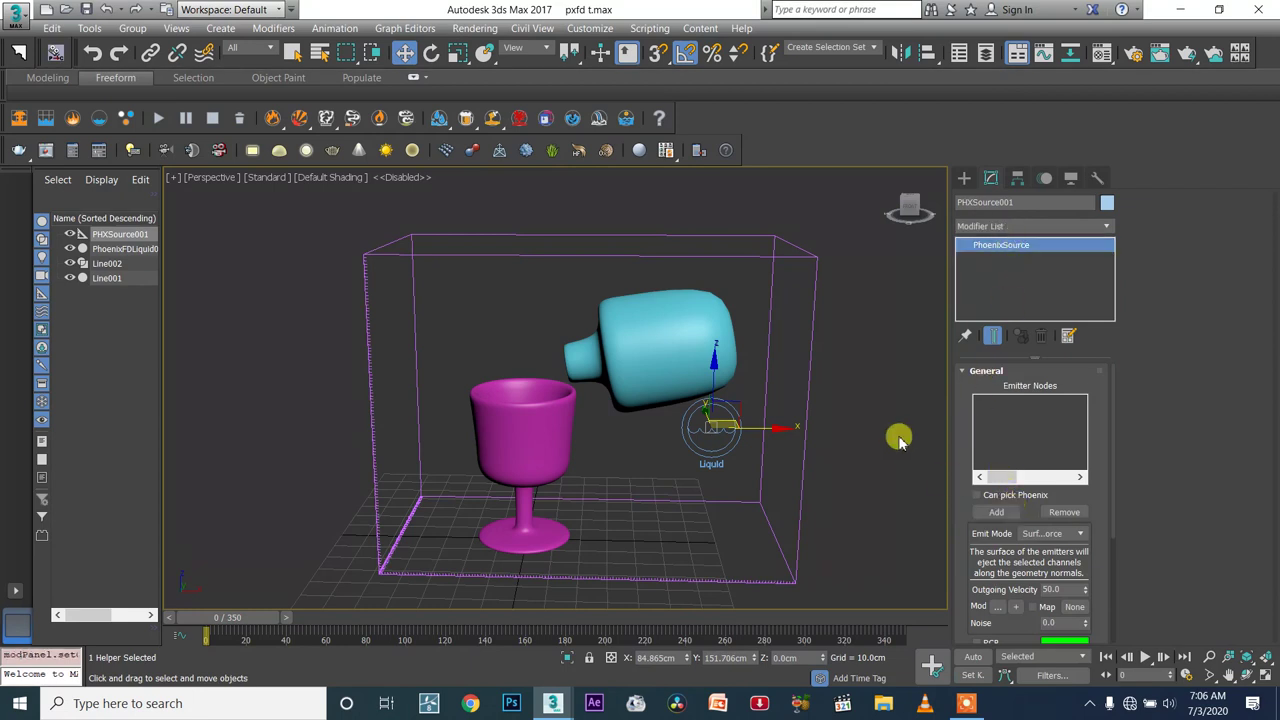
right_click(716, 514)
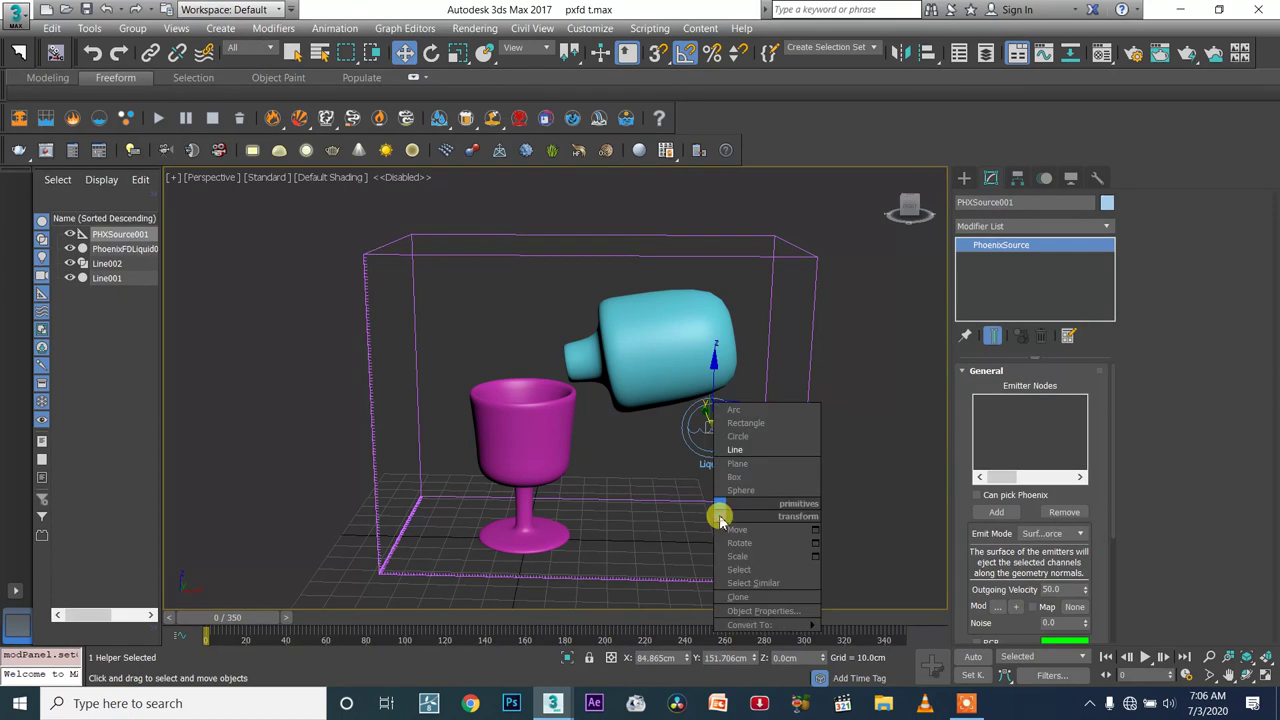
Draw a standard cylinder about 3.3 cm in radius and 23.3 cm tall on the ground beside the glass, and activate Rotate
click(966, 179)
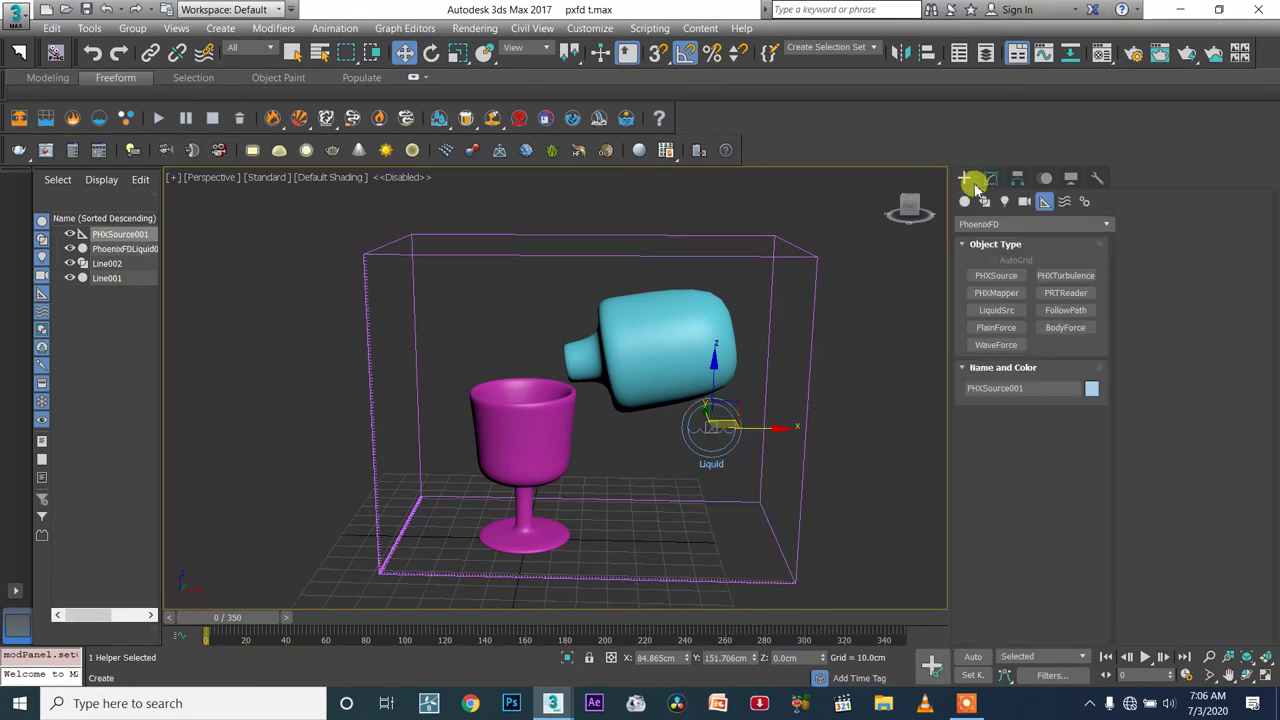
click(972, 203)
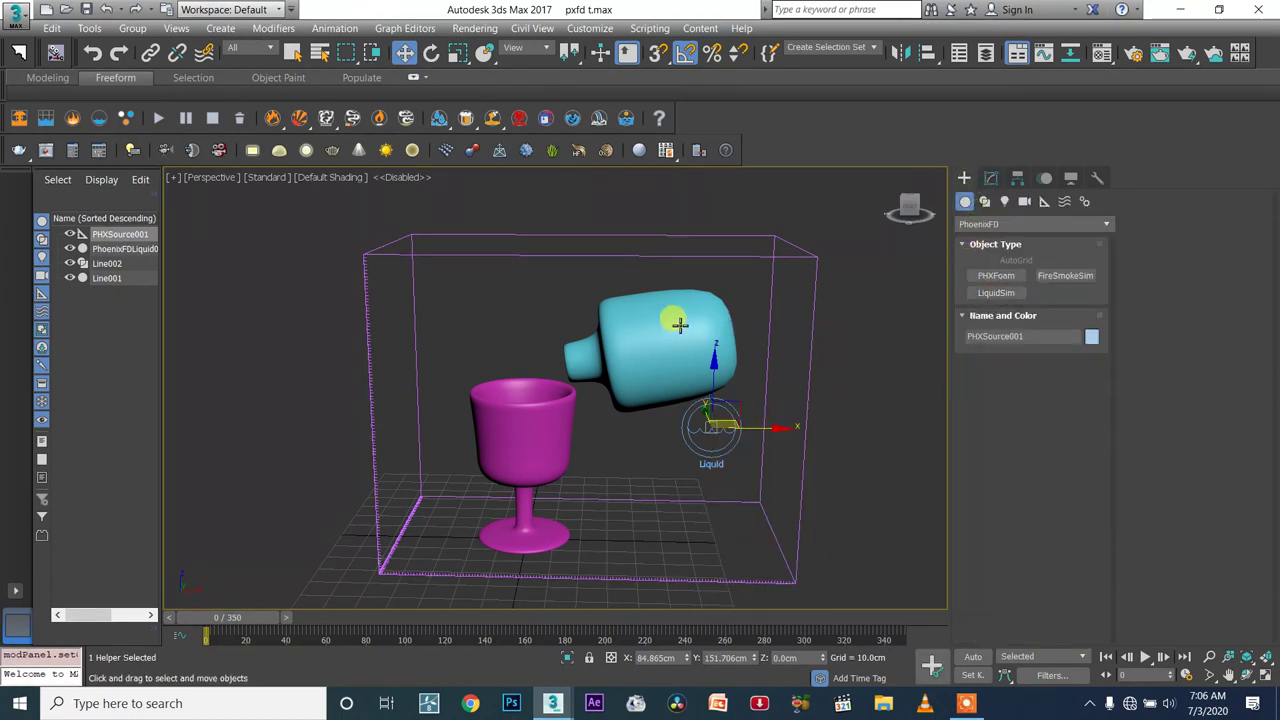
click(994, 226)
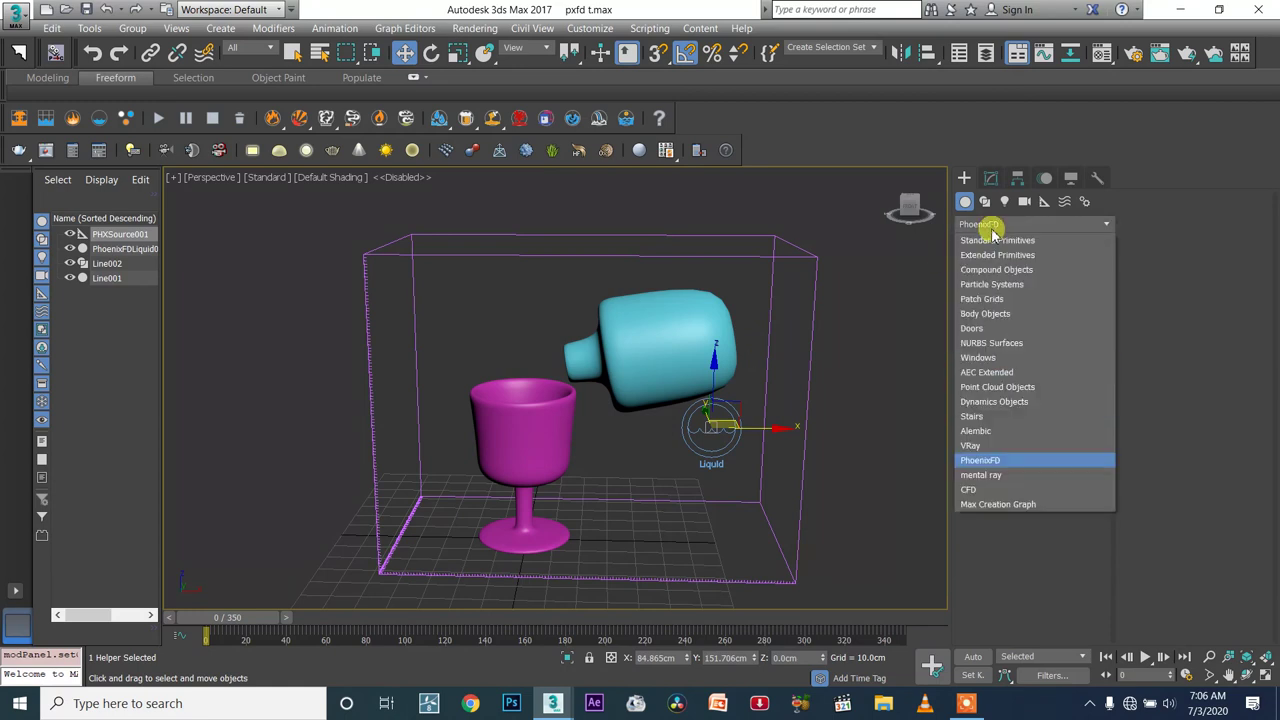
click(980, 242)
click(996, 310)
alt+middle_drag(662, 486, 712, 468)
drag(695, 458, 701, 456)
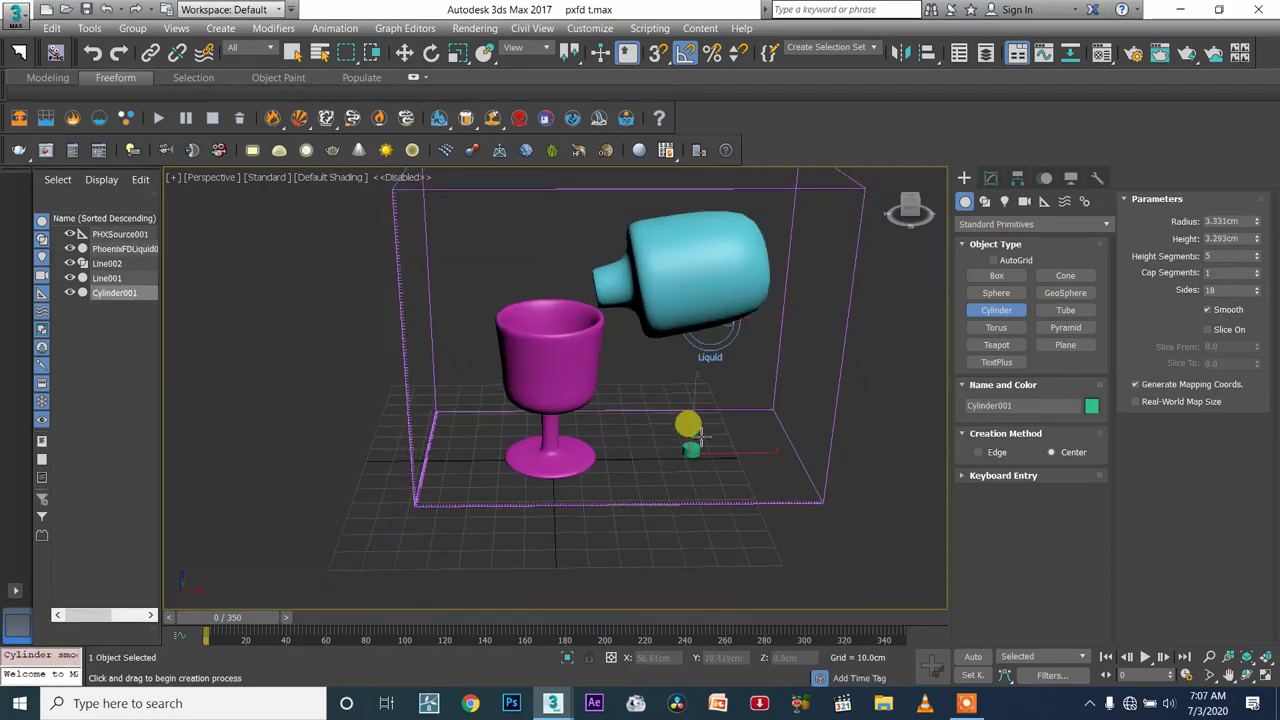
click(709, 394)
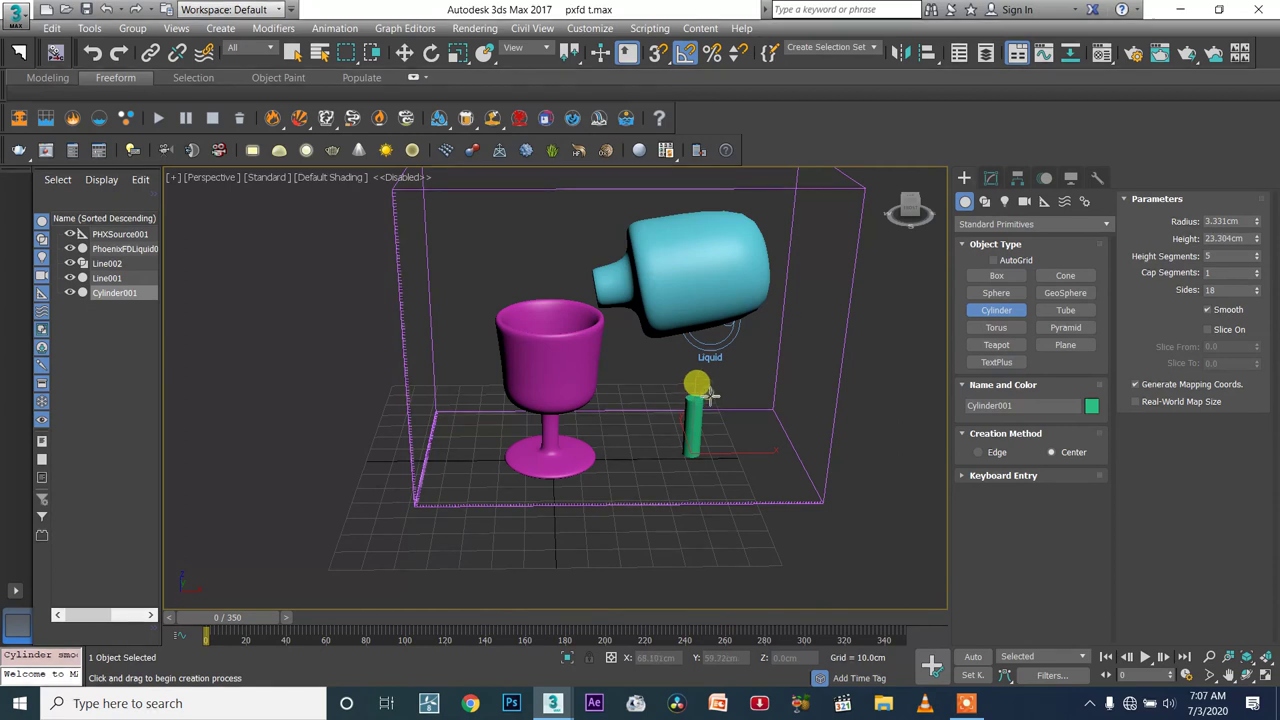
key(e)
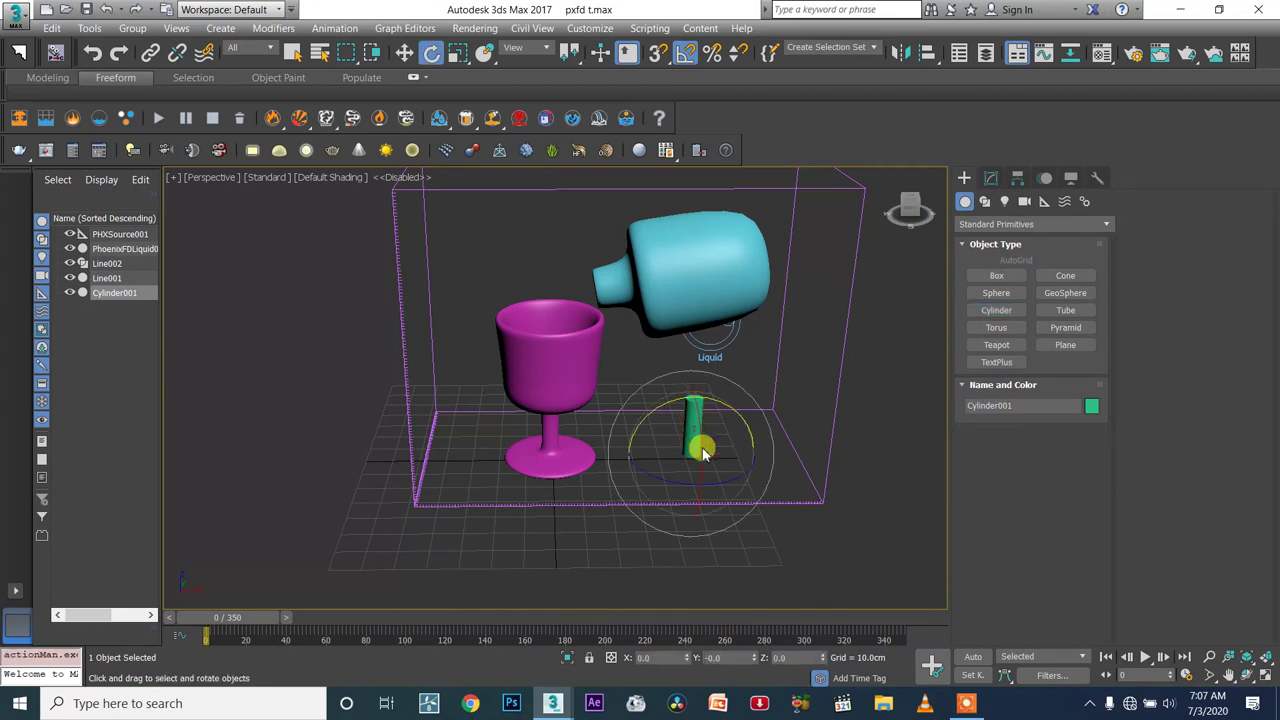
Scale up the green cylinder and raise it to a height of about 81 cm, above the bottle
key(r)
drag(717, 441, 766, 414)
drag(691, 368, 730, 192)
key(w)
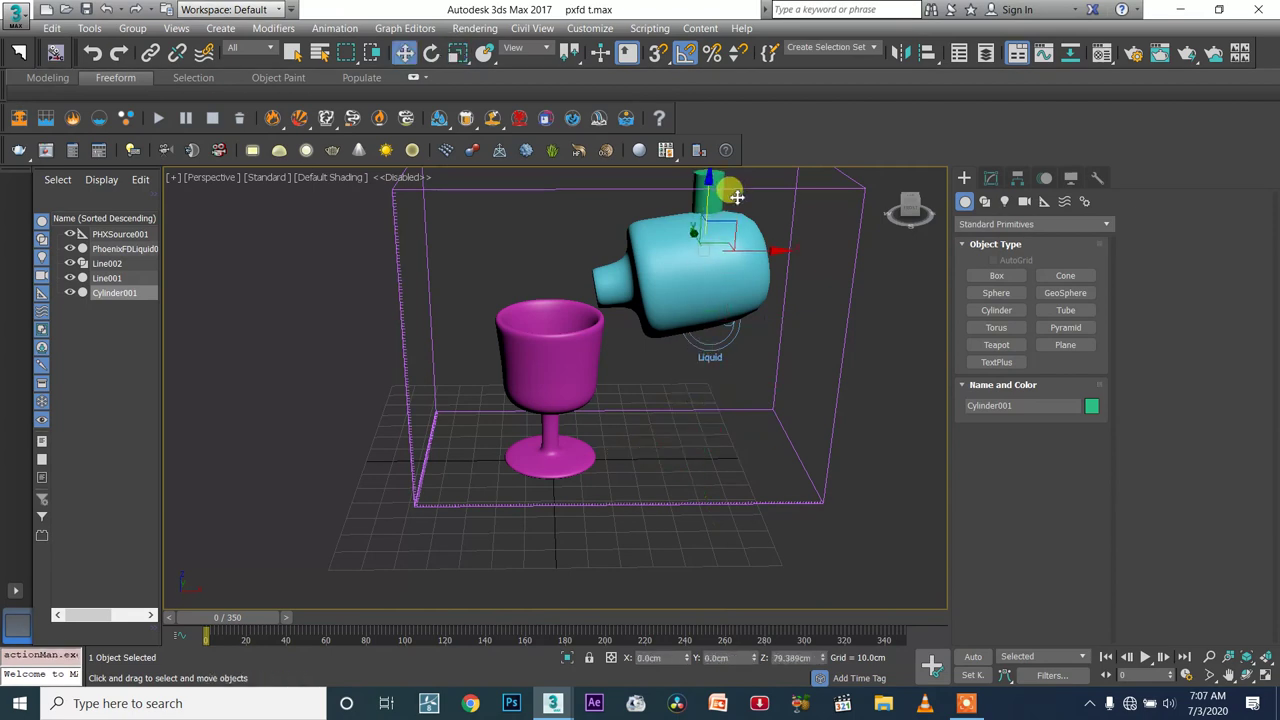
Centre the cylinder over the bottle's body at about X 41.9 cm and Y -1.2 cm
alt+middle_drag(710, 302, 734, 289)
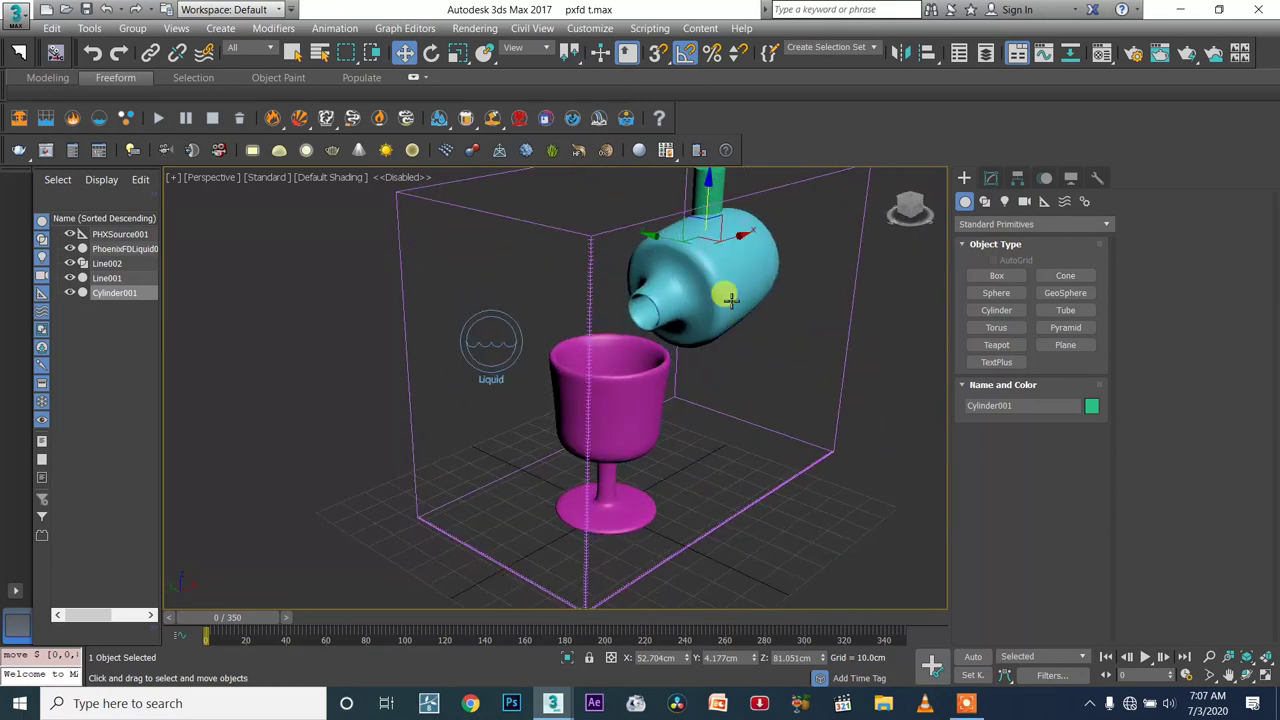
alt+middle_drag(742, 238, 731, 249)
mouse_move(703, 216)
mouse_down()
mouse_move(680, 248)
mouse_move(697, 237)
mouse_up()
alt+middle_drag(688, 308, 739, 232)
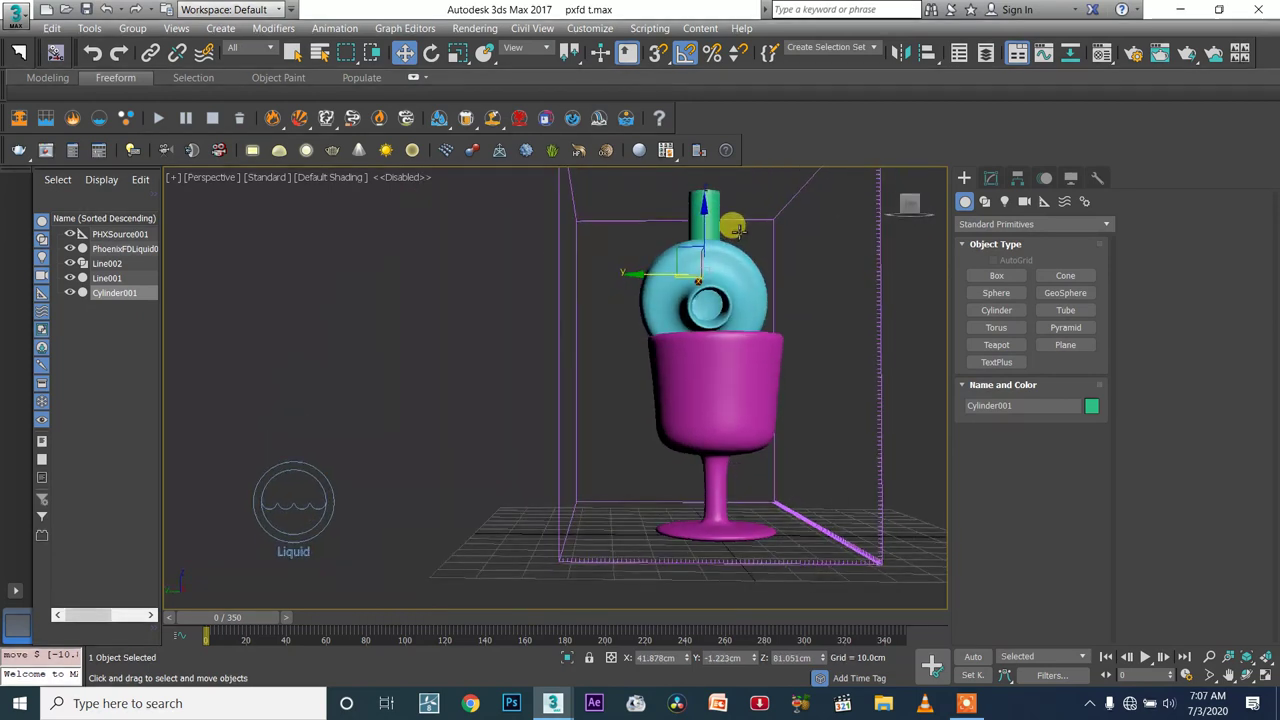
drag(694, 210, 701, 241)
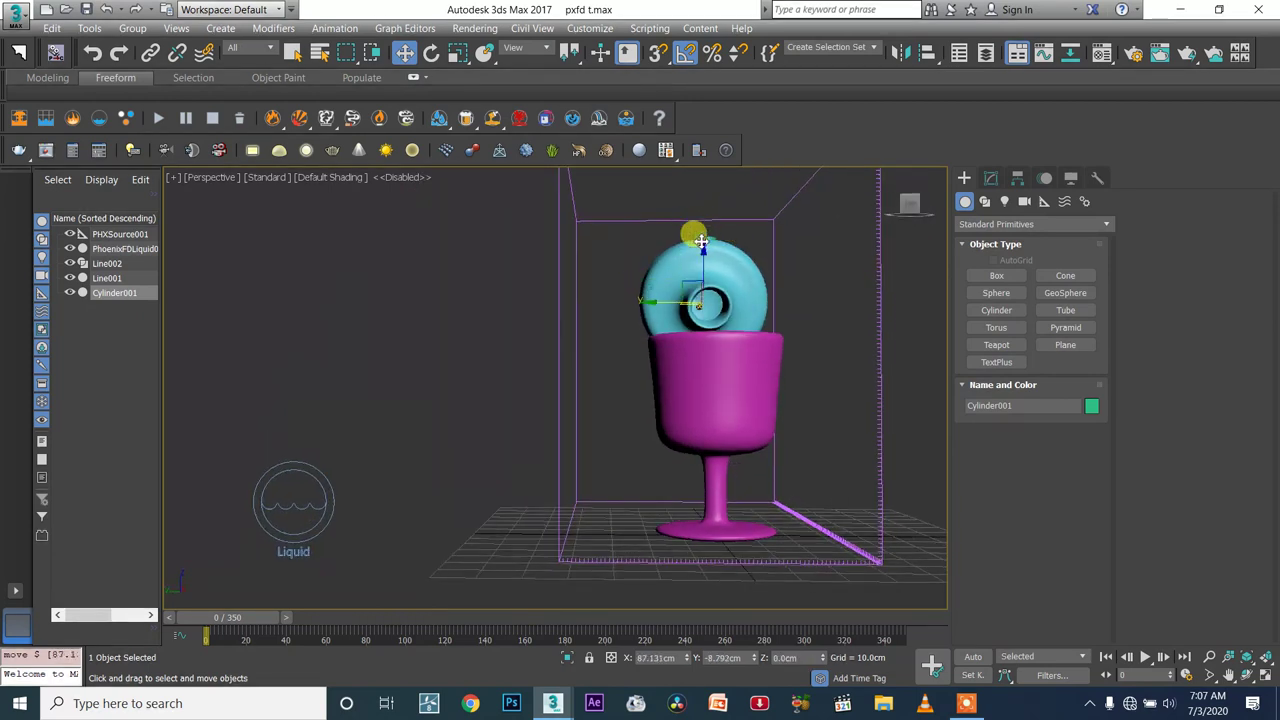
alt+middle_drag(703, 243, 665, 292)
key(ctrl+z)
Lower the cylinder to a Z position of about 63.5 cm so it sits completely inside the bottle
alt+middle_drag(480, 271, 563, 278)
drag(493, 239, 491, 266)
mouse_move(507, 325)
alt+middle_down()
mouse_move(458, 341)
mouse_move(507, 345)
alt+middle_up()
scroll(465, 342, up, 6)
alt+middle_drag(554, 281, 580, 269)
drag(547, 257, 546, 311)
alt+middle_drag(586, 323, 486, 423)
scroll(529, 466, down, 10)
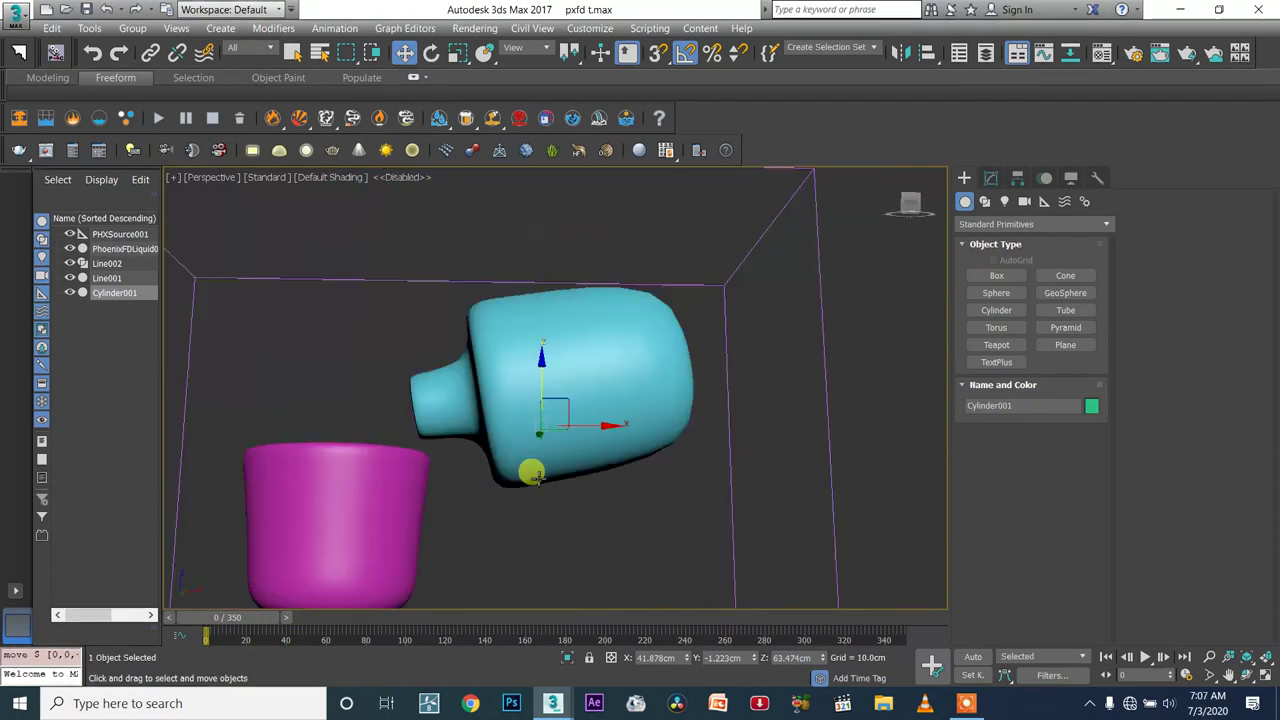
scroll(563, 433, up, 4)
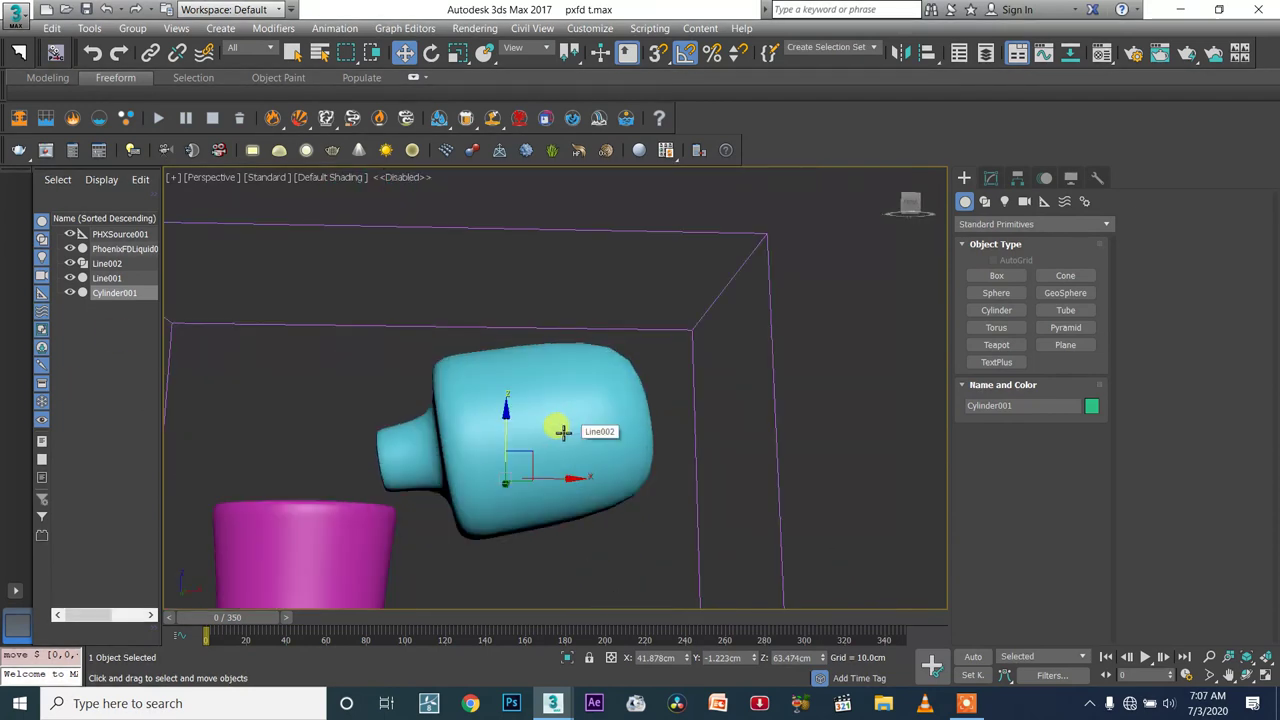
Isolate the cylinder and add an Edit Poly modifier to it
right_click(563, 433)
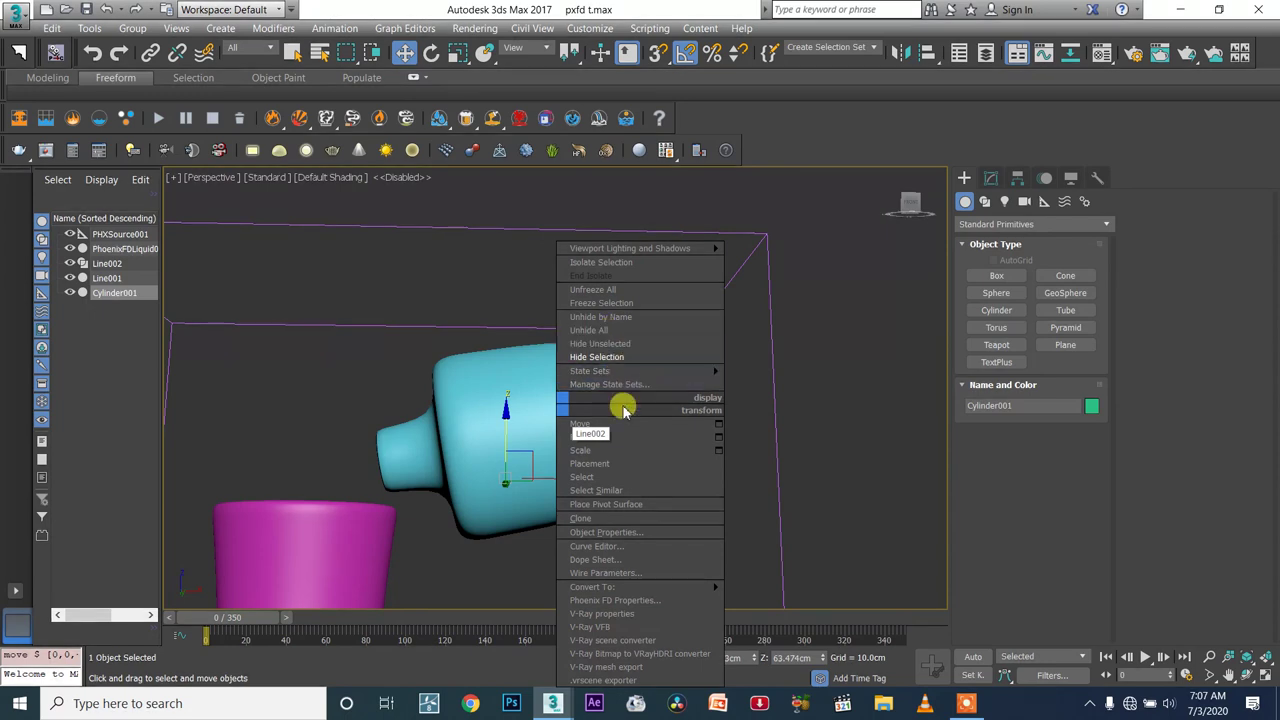
click(654, 262)
alt+middle_drag(643, 316, 657, 349)
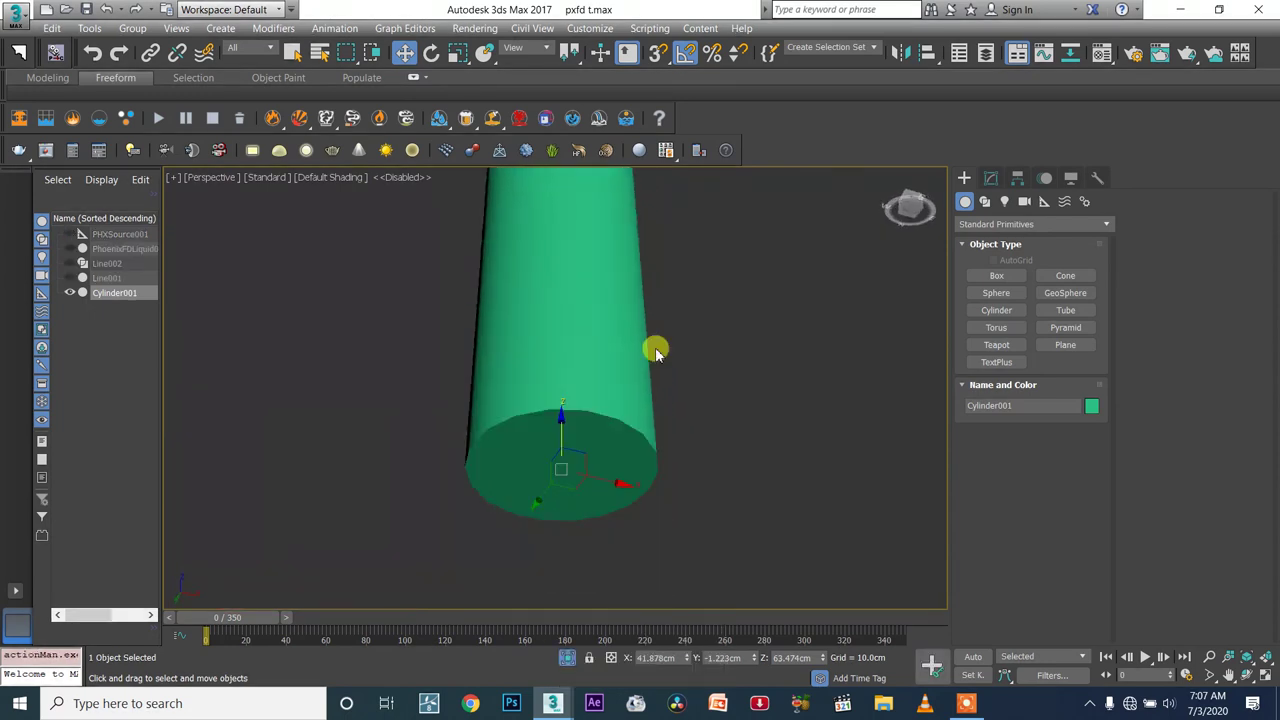
click(1016, 180)
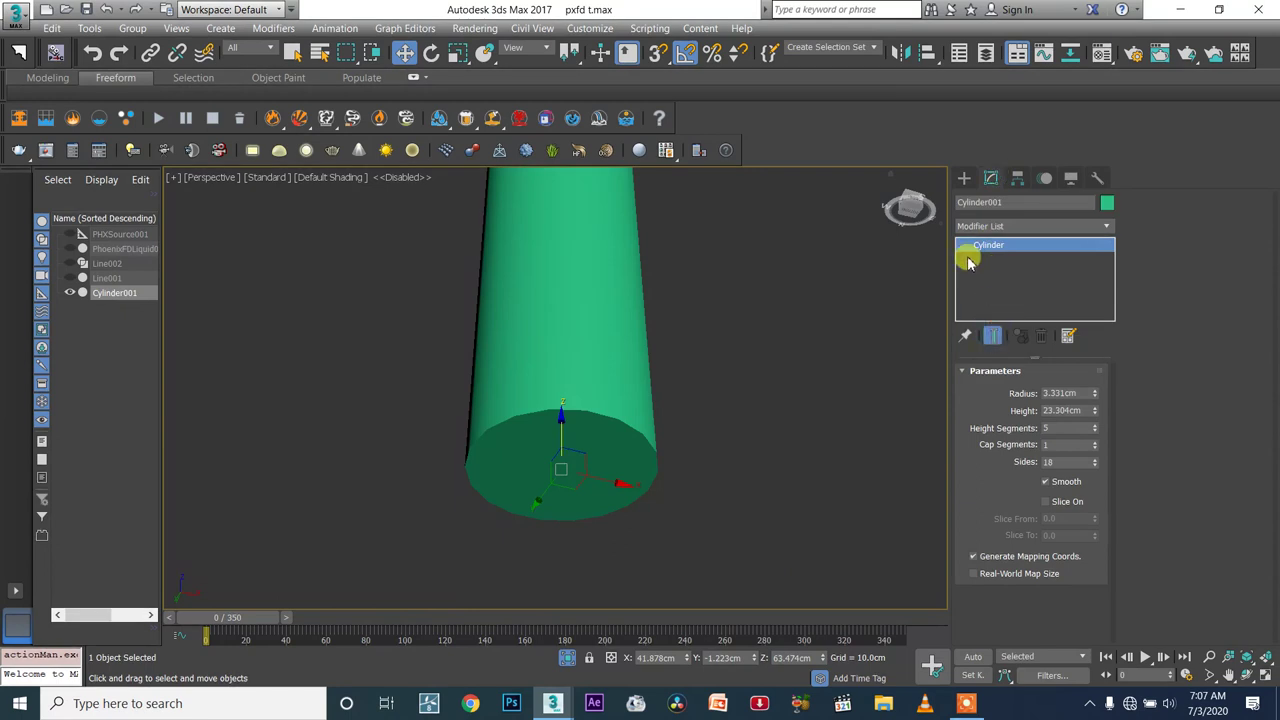
click(975, 226)
key(e)
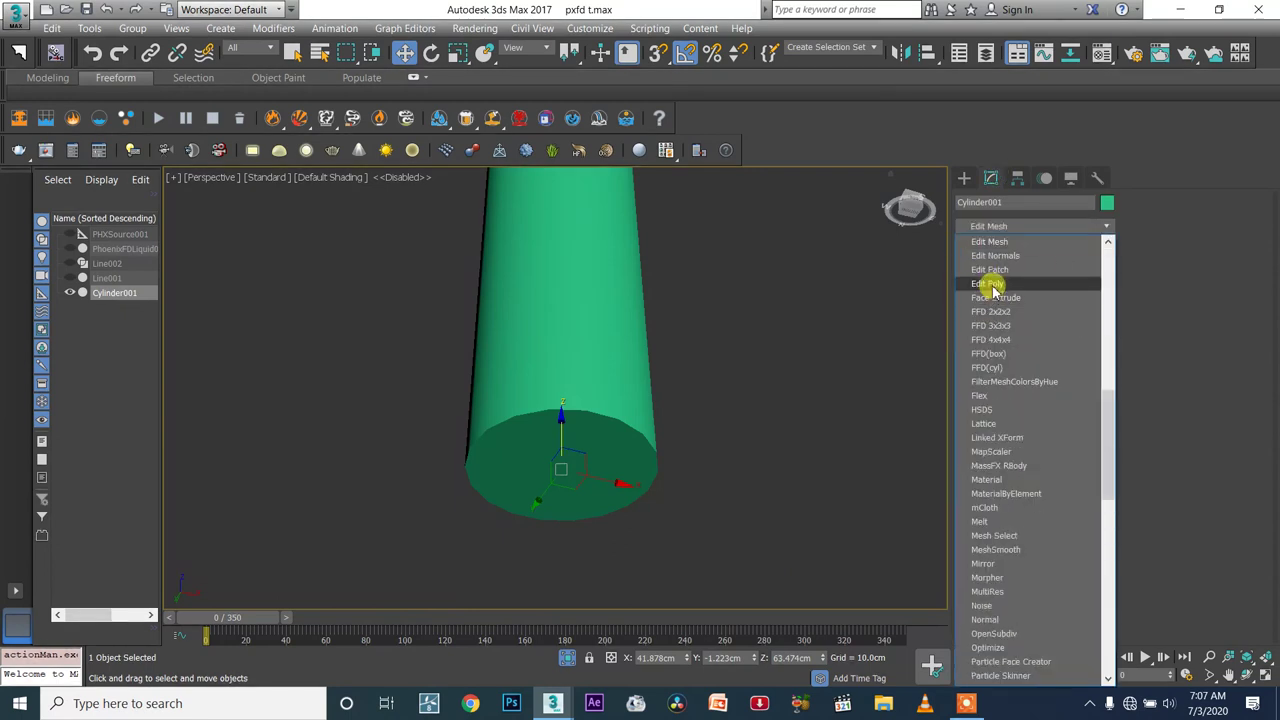
click(988, 284)
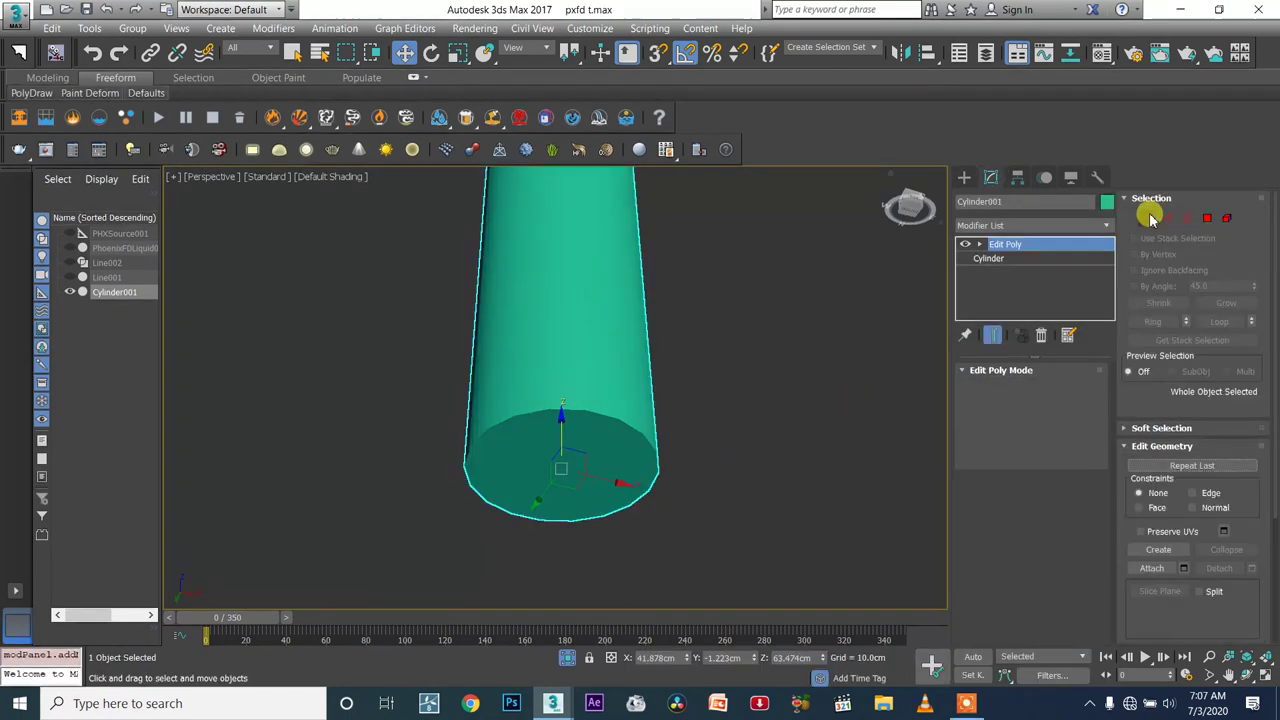
Assign material ID 5 to the cylinder's bottom cap polygon and leave polygon editing
click(1207, 218)
click(571, 449)
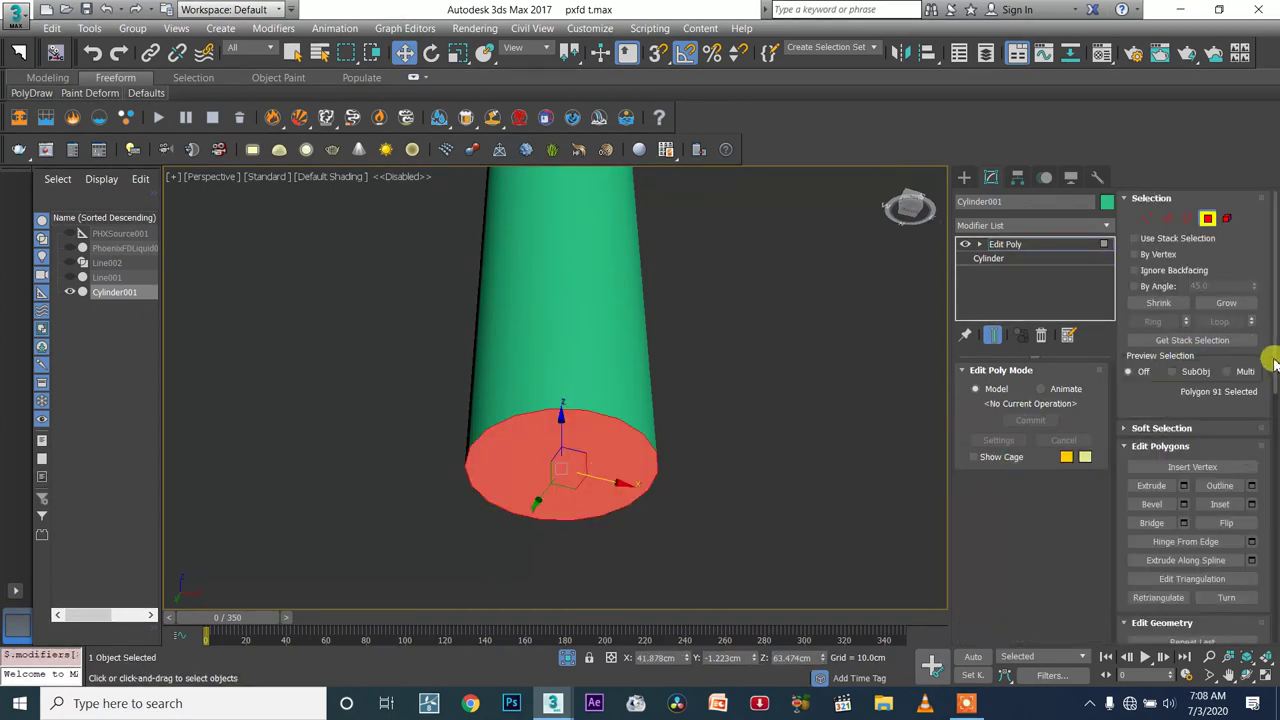
scroll(1270, 400, down, 5)
click(1207, 561)
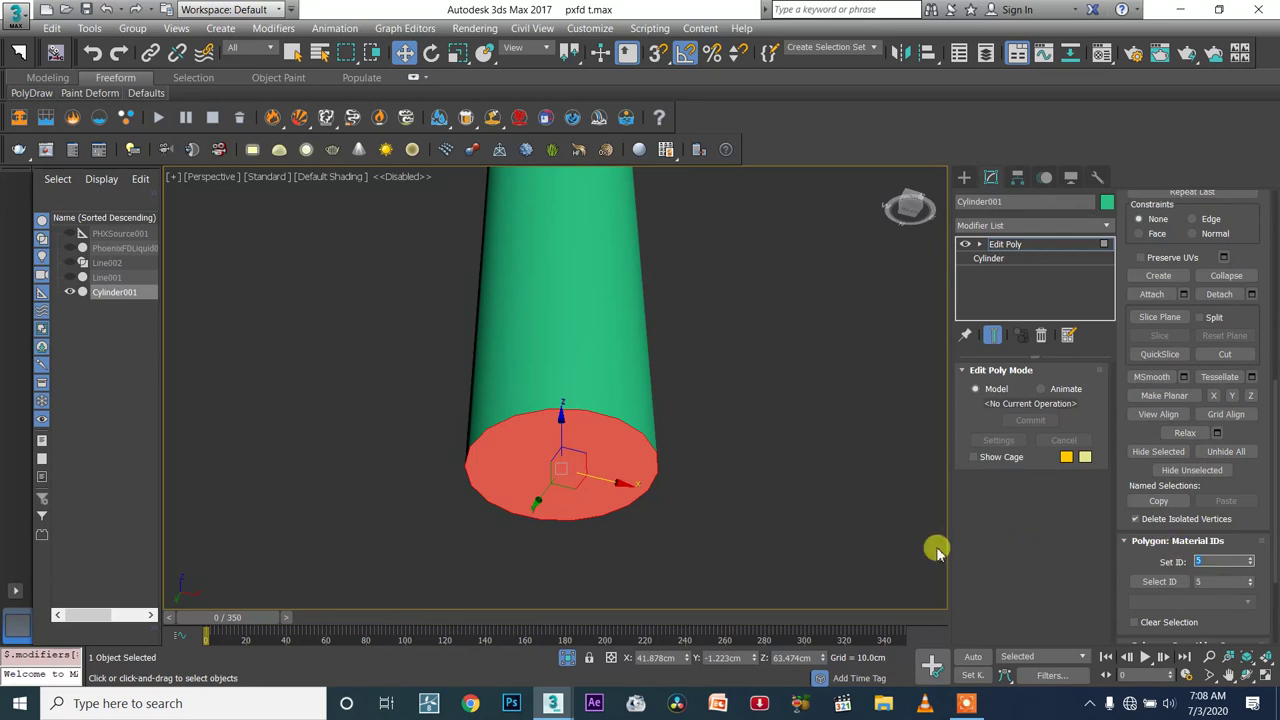
click(1005, 245)
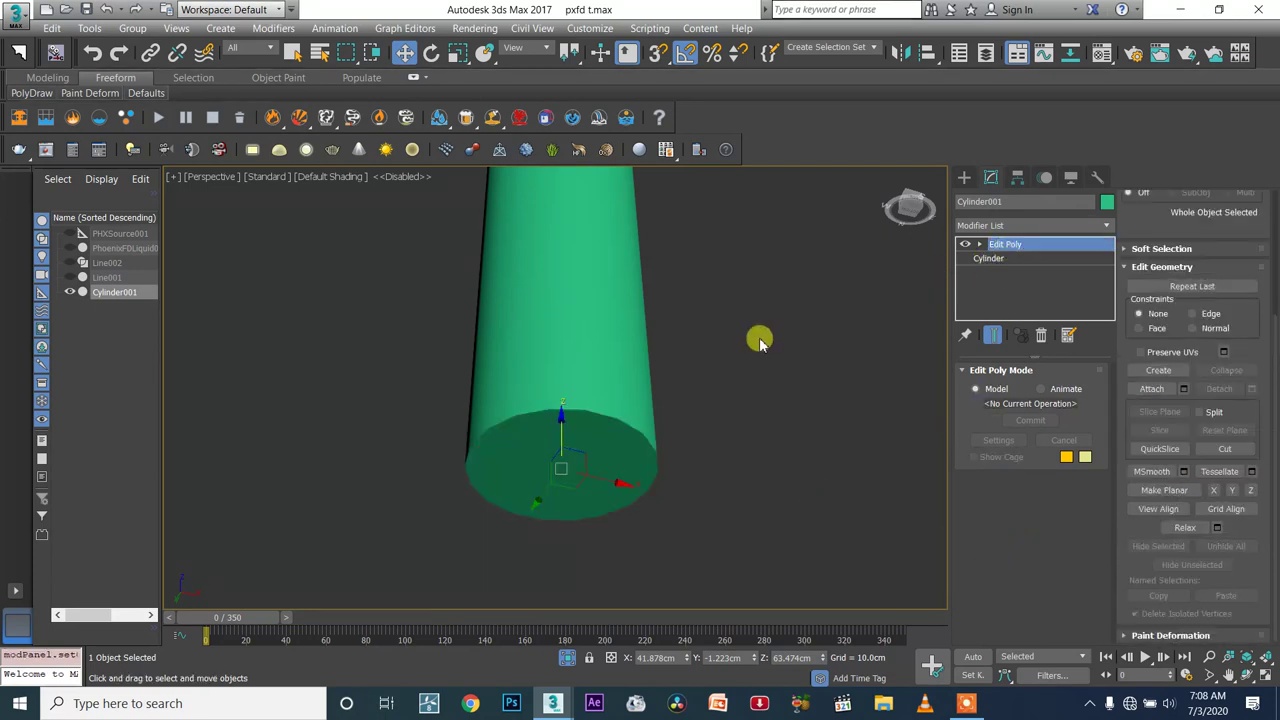
End the cylinder's isolation to bring back the glass, bottle and simulator
scroll(750, 350, down, 5)
right_click(718, 400)
click(752, 284)
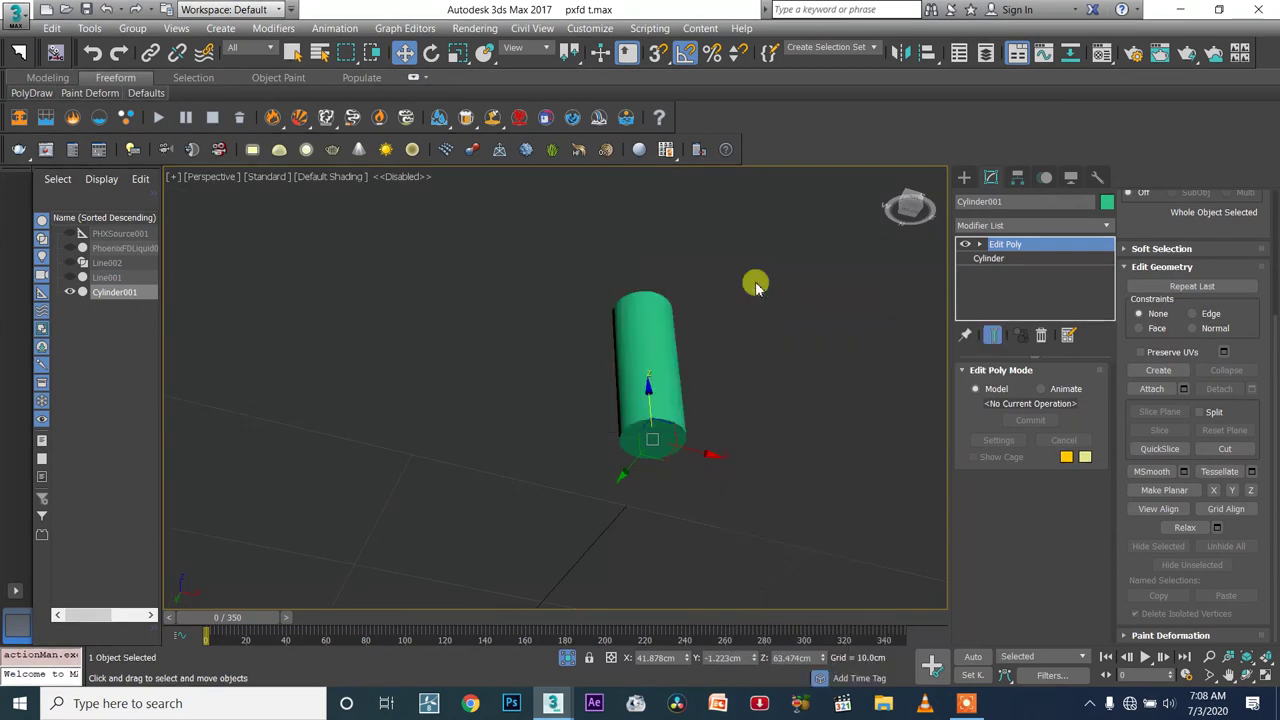
alt+middle_drag(575, 497, 609, 526)
scroll(590, 552, down, 4)
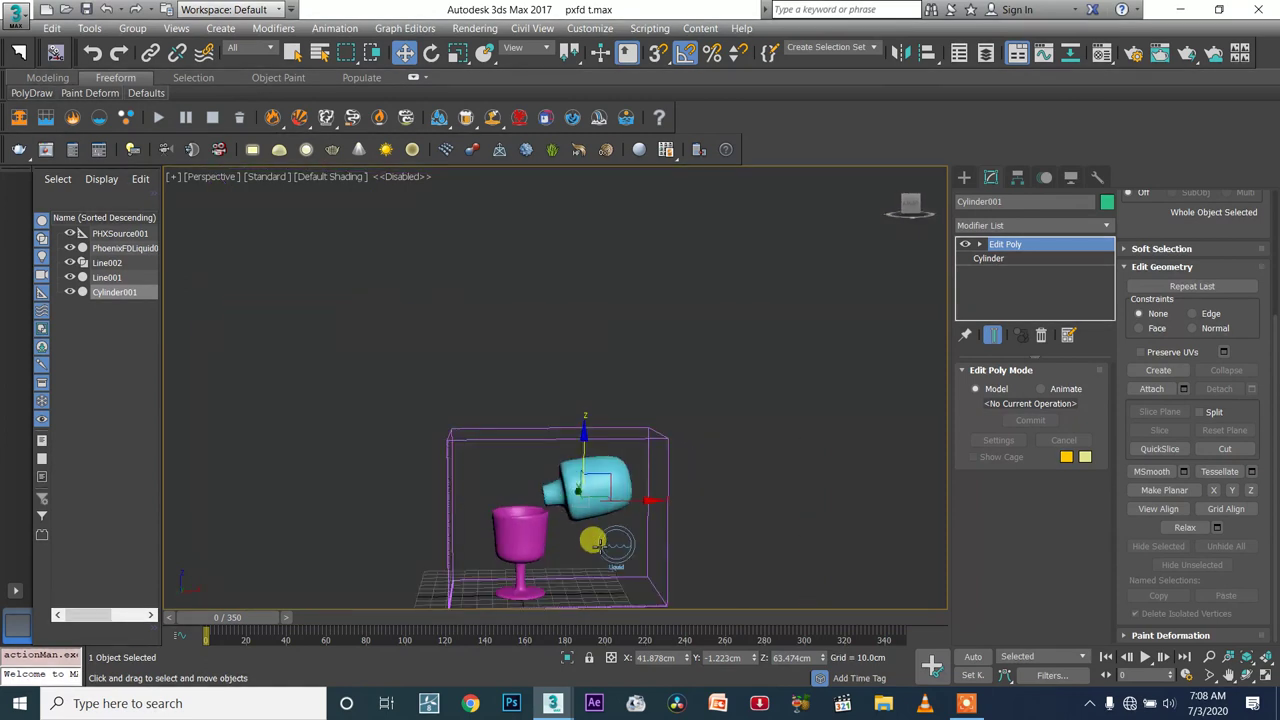
Add the cylinder inside the bottle as an emitter node of the PhoenixFD liquid source
click(595, 542)
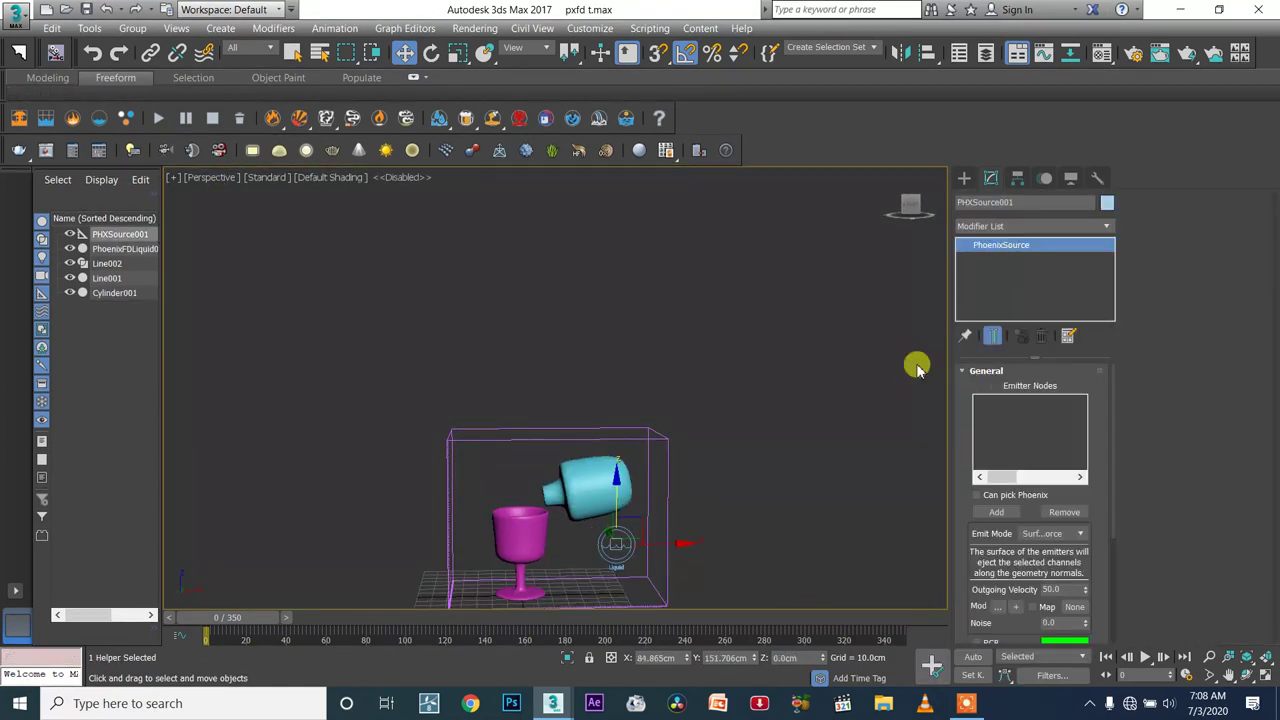
scroll(605, 560, up, 4)
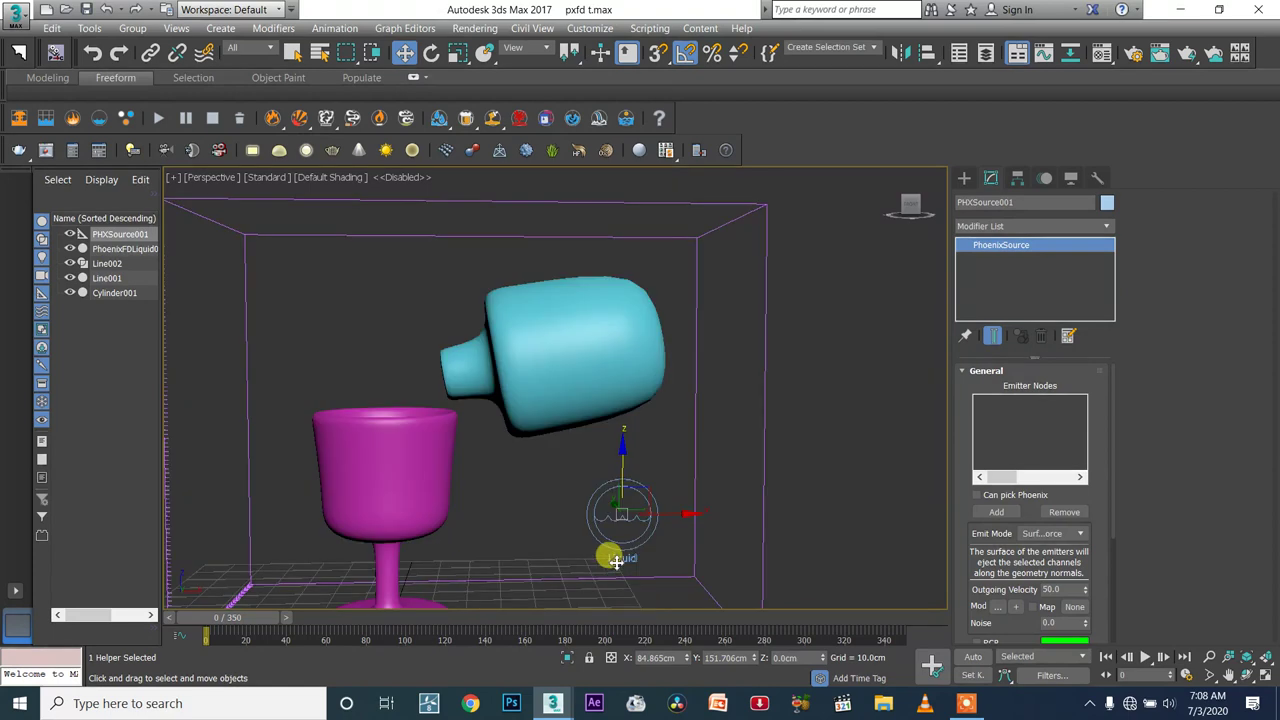
click(1006, 511)
alt+middle_drag(596, 406, 648, 411)
alt+middle_drag(920, 435, 806, 355)
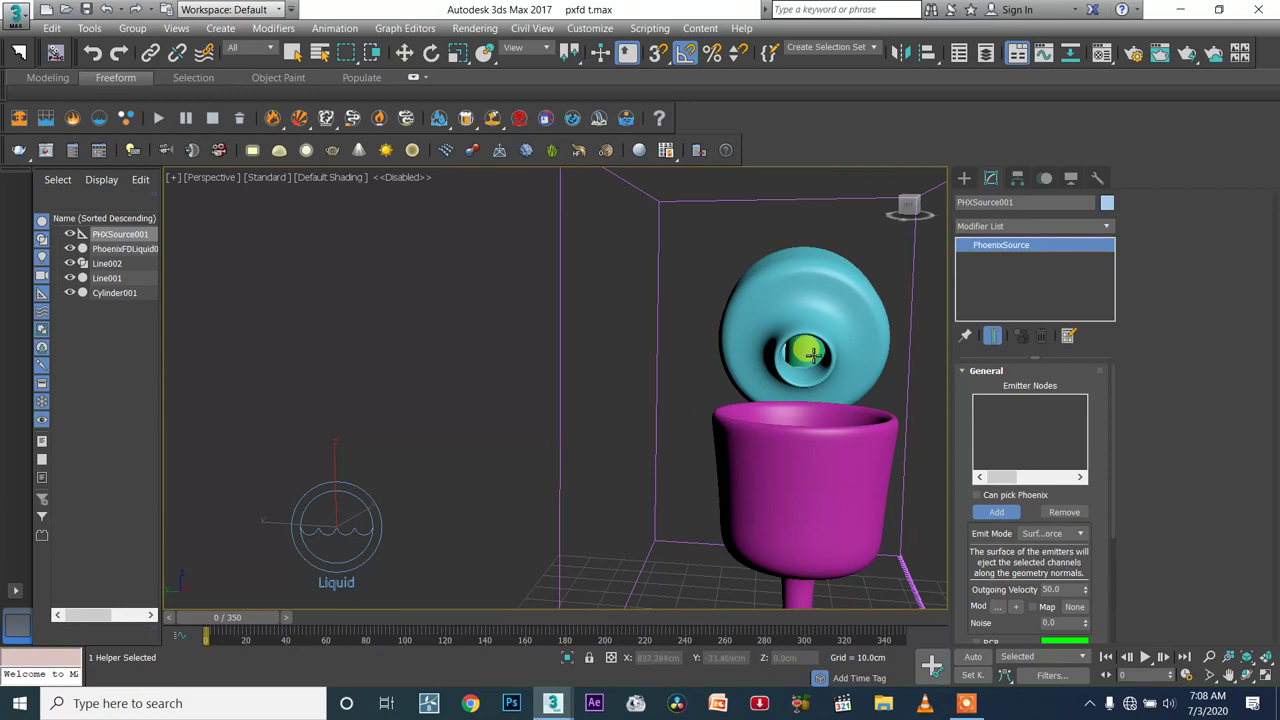
click(812, 354)
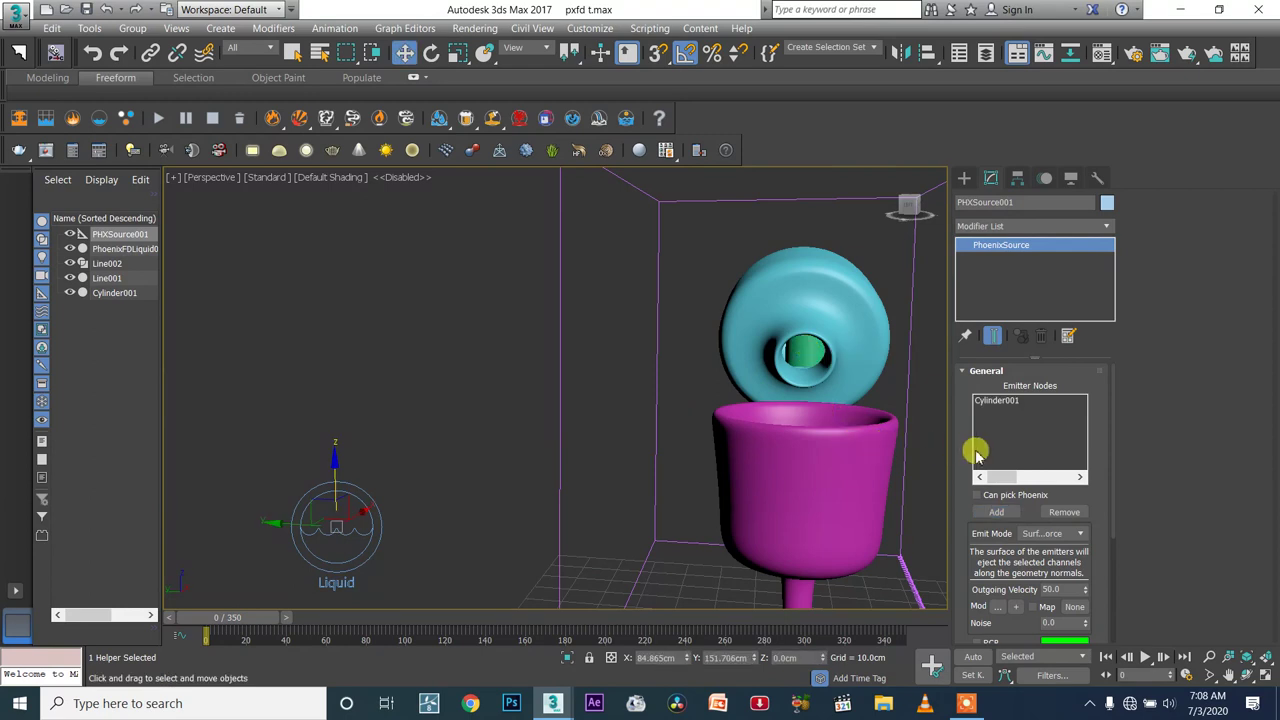
Set the liquid source's Polygon ID to the cylinder cap's material ID, clear the selection and start the liquid simulation
drag(1112, 517, 1103, 629)
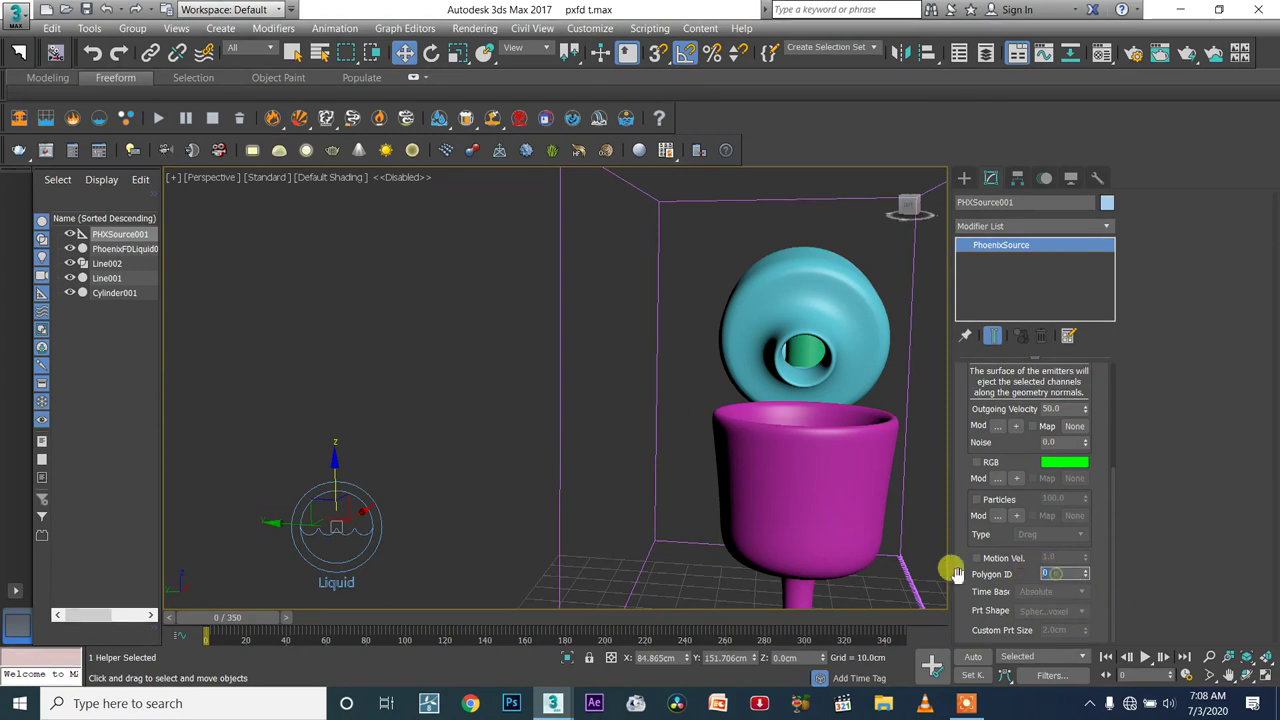
alt+middle_drag(587, 546, 663, 449)
scroll(491, 512, down, 4)
click(383, 329)
click(158, 118)
Examine the simulated particles around the bottle's neck and stop the simulation
scroll(605, 383, up, 5)
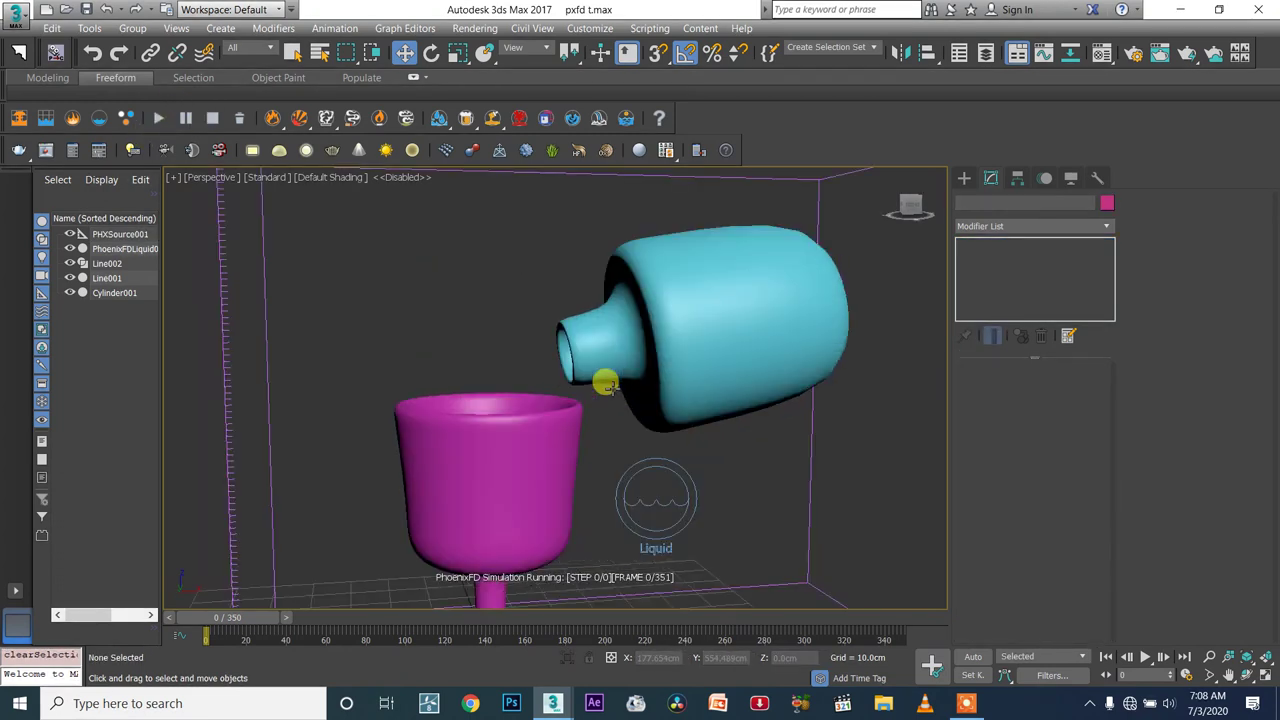
alt+middle_drag(597, 405, 680, 403)
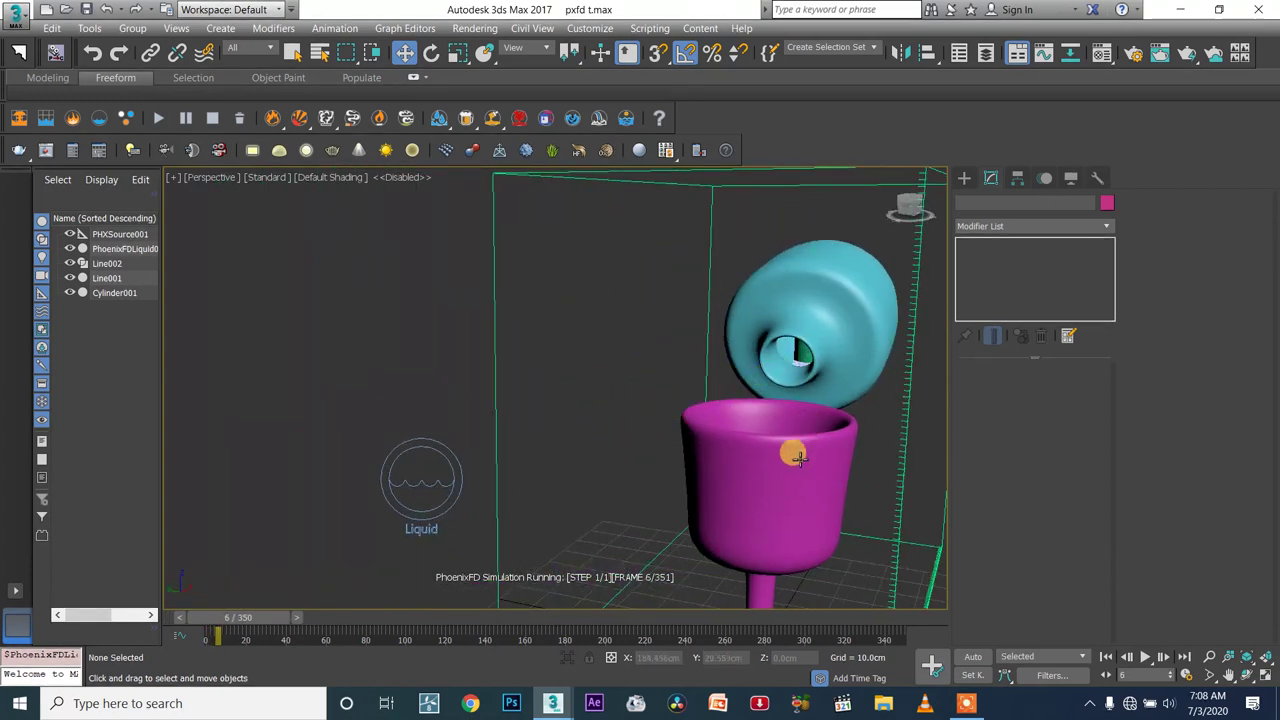
scroll(830, 380, up, 4)
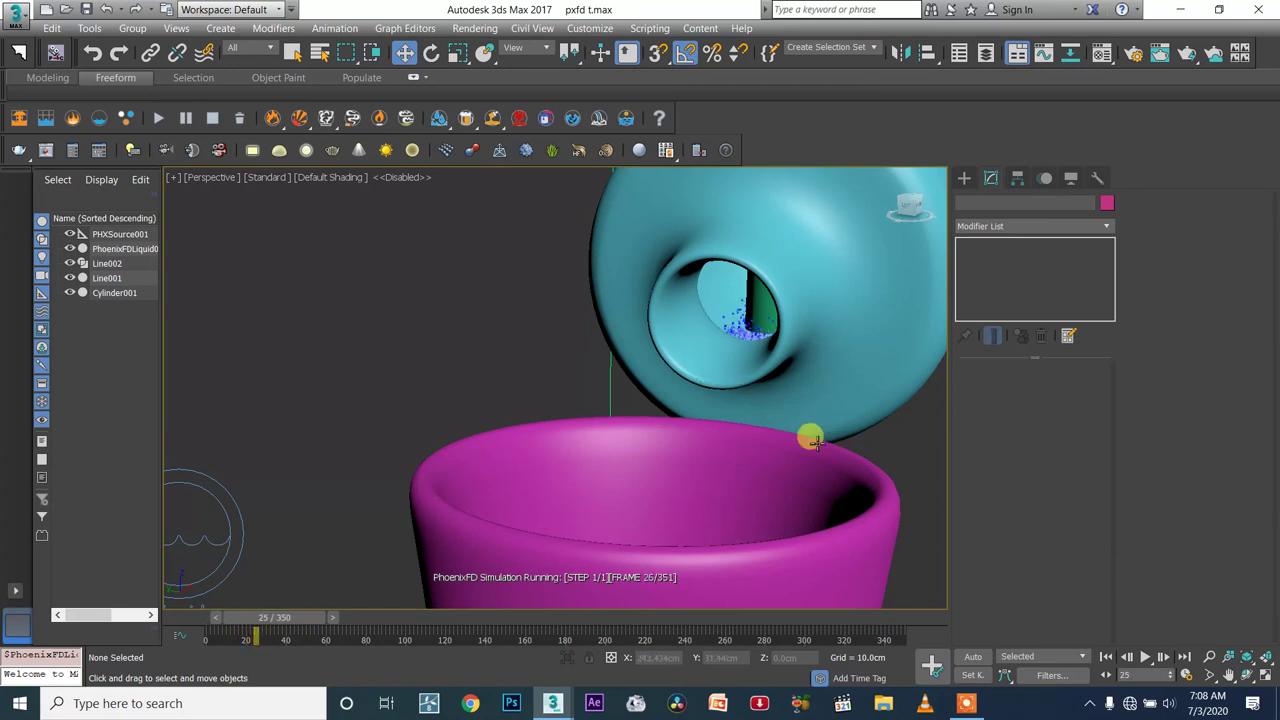
alt+middle_drag(775, 425, 720, 417)
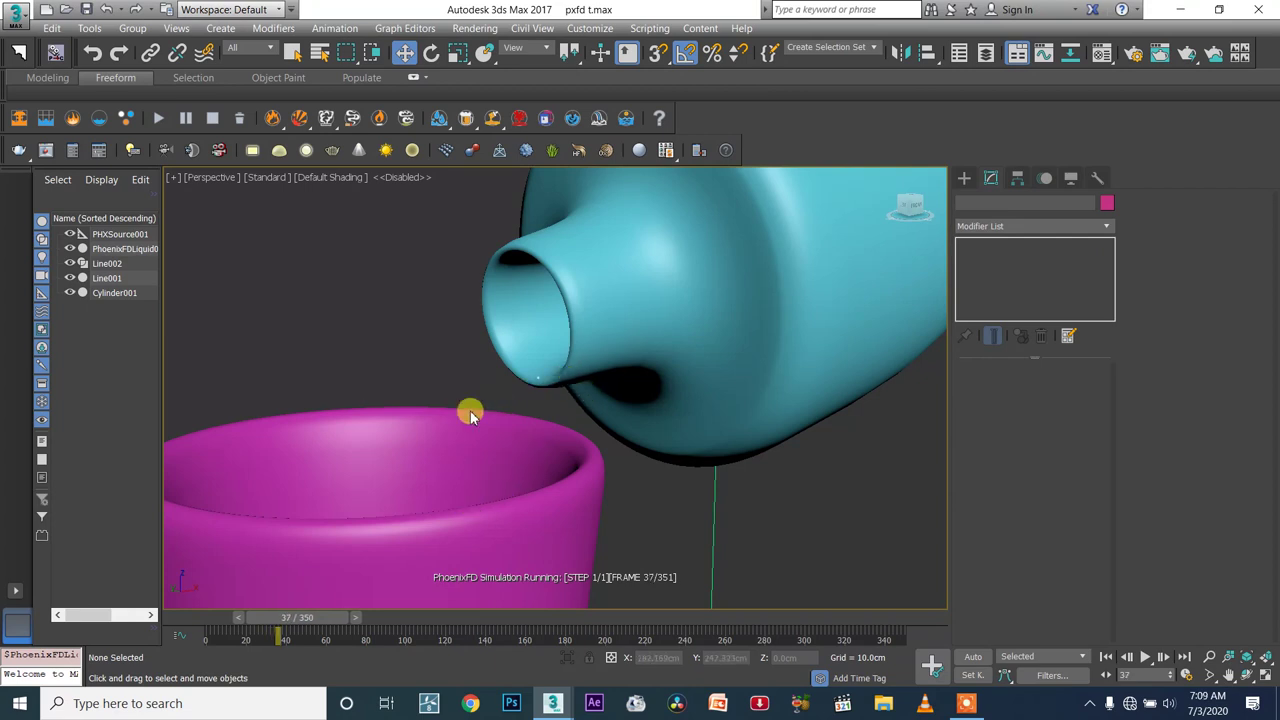
alt+middle_drag(595, 435, 614, 429)
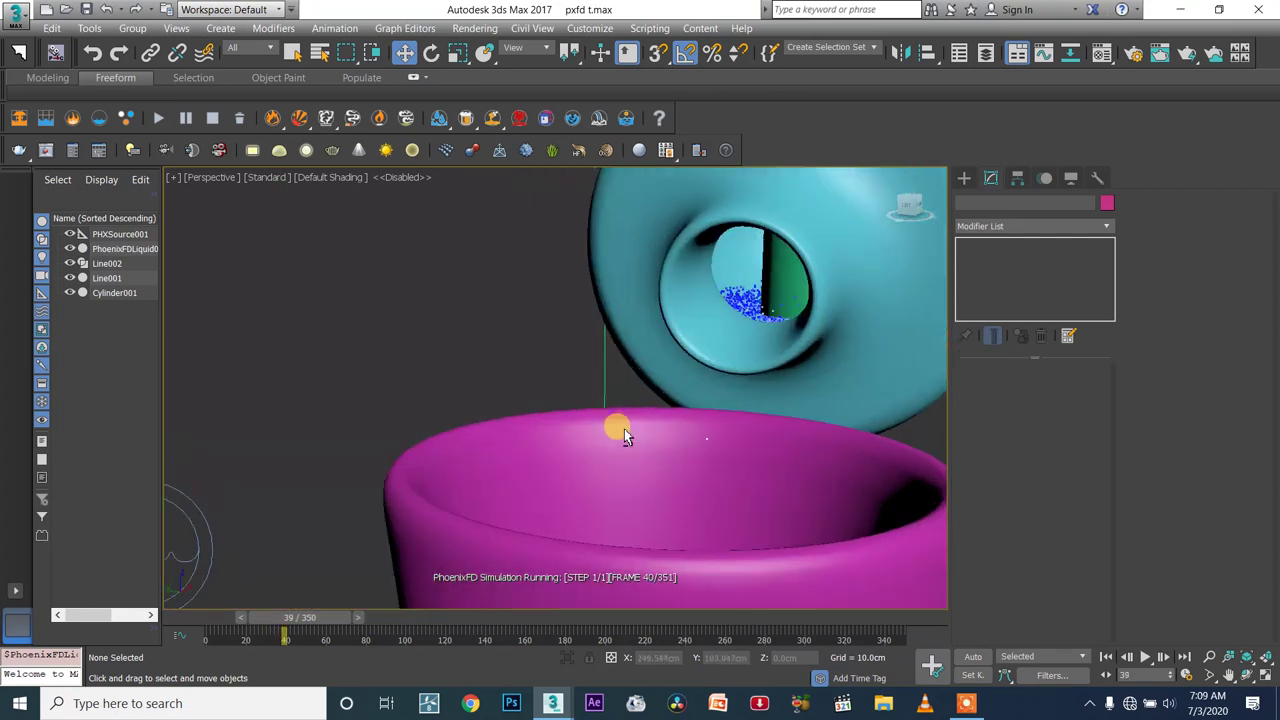
click(210, 120)
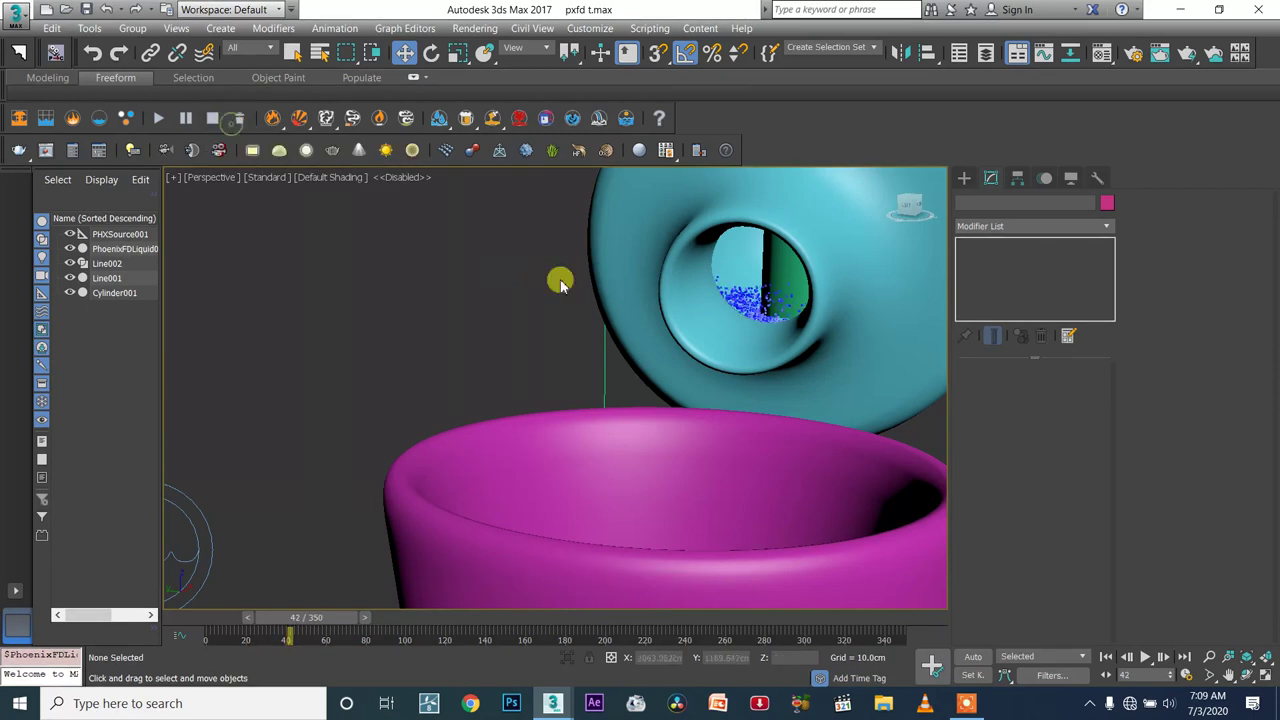
Select the liquid simulator and delete all of its cache files
click(603, 360)
click(213, 118)
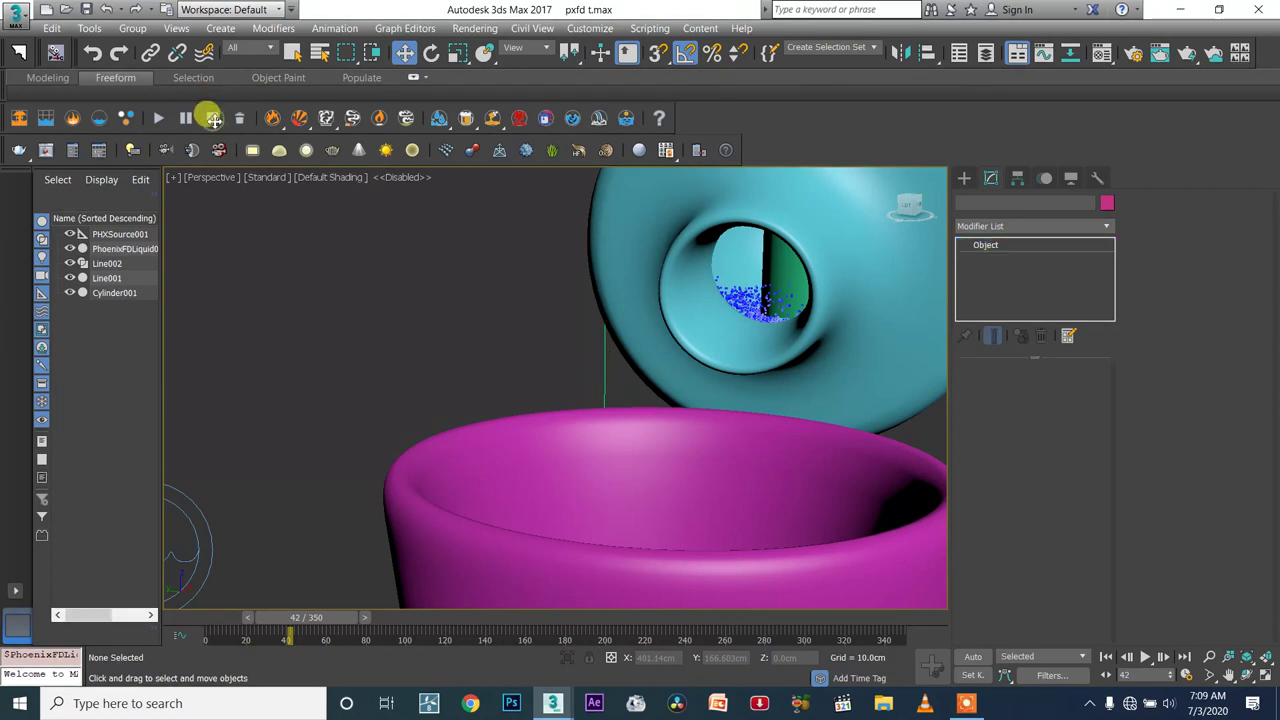
click(221, 118)
click(231, 118)
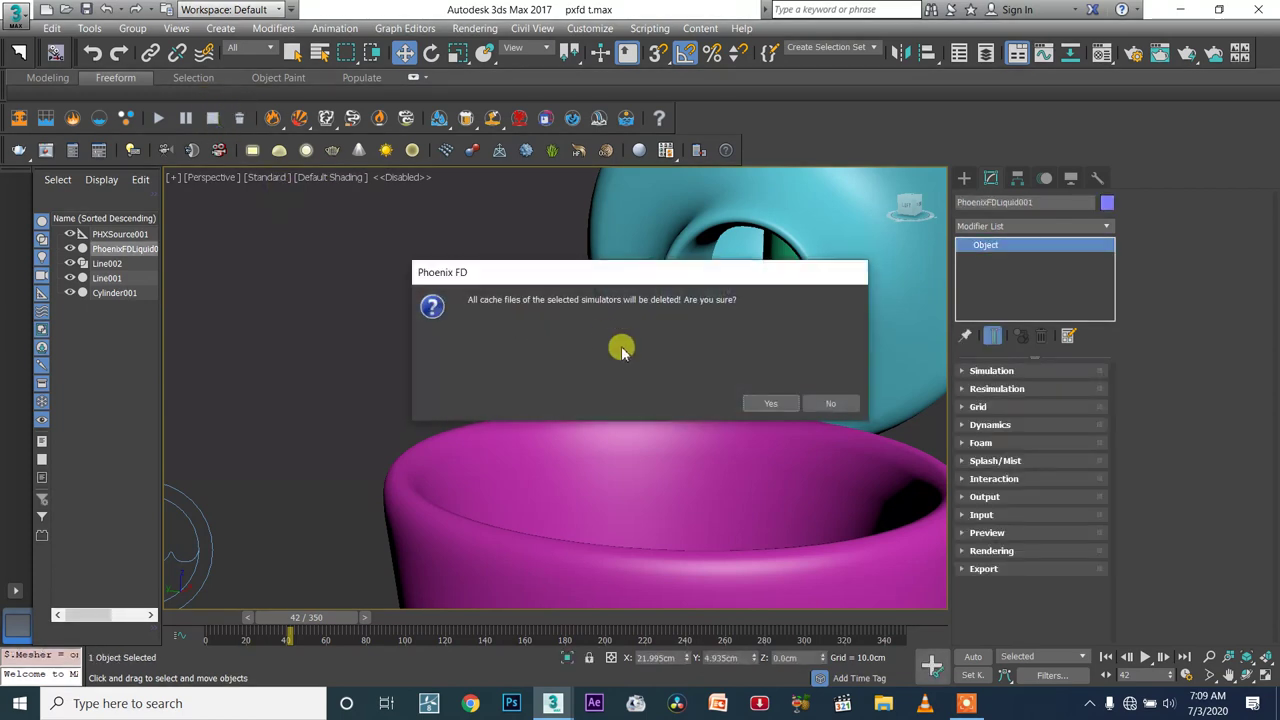
click(752, 401)
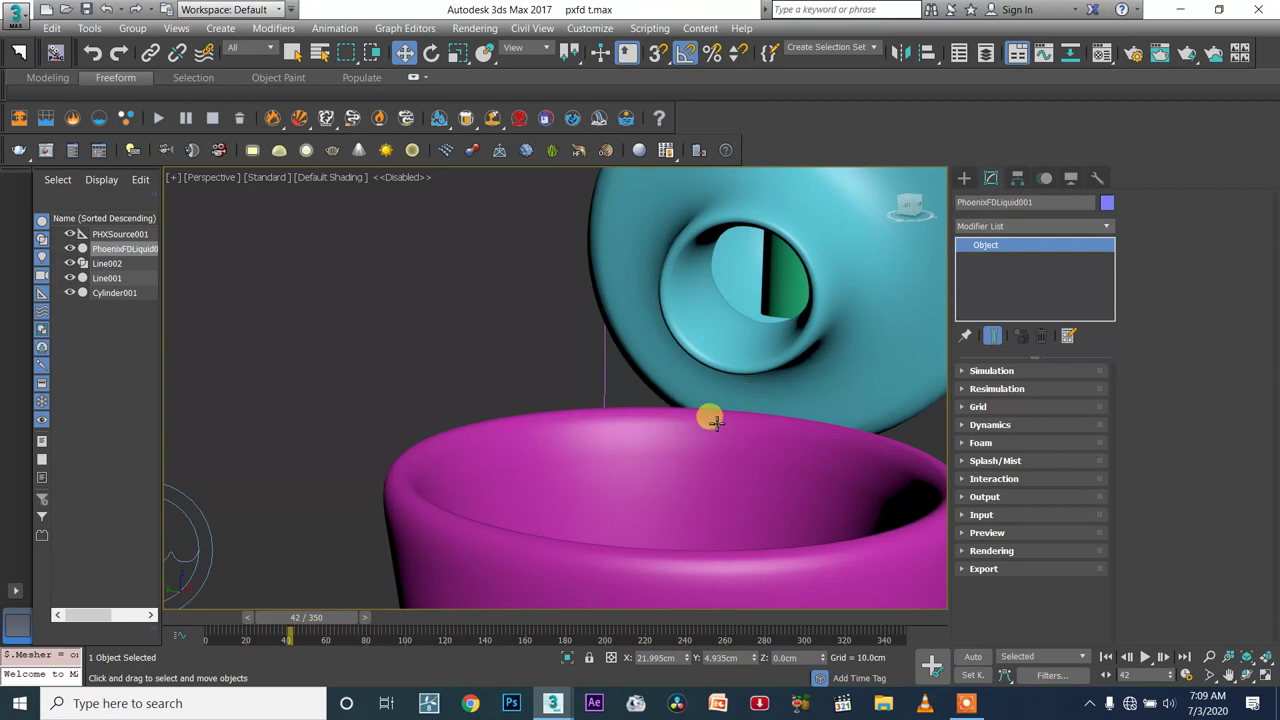
Select the PhoenixFD liquid simulator and set its grid cell size to 0.2 cm
alt+middle_drag(720, 422, 450, 390)
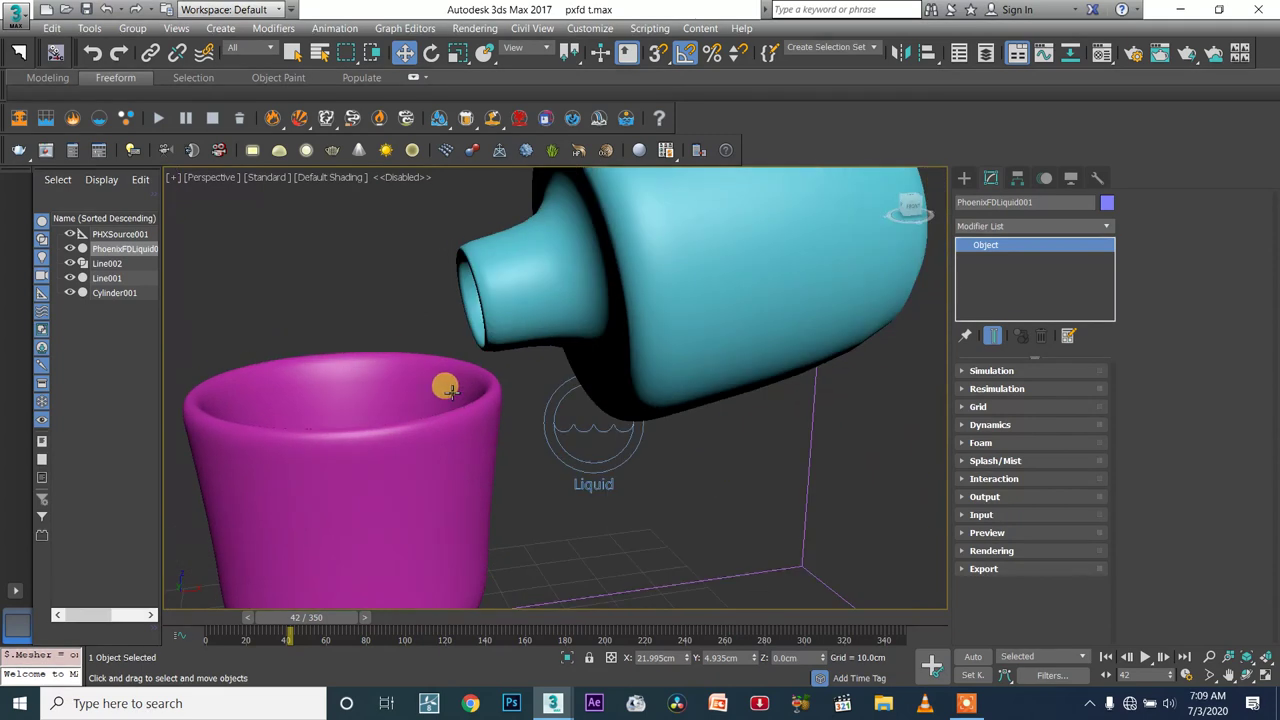
click(818, 421)
click(290, 54)
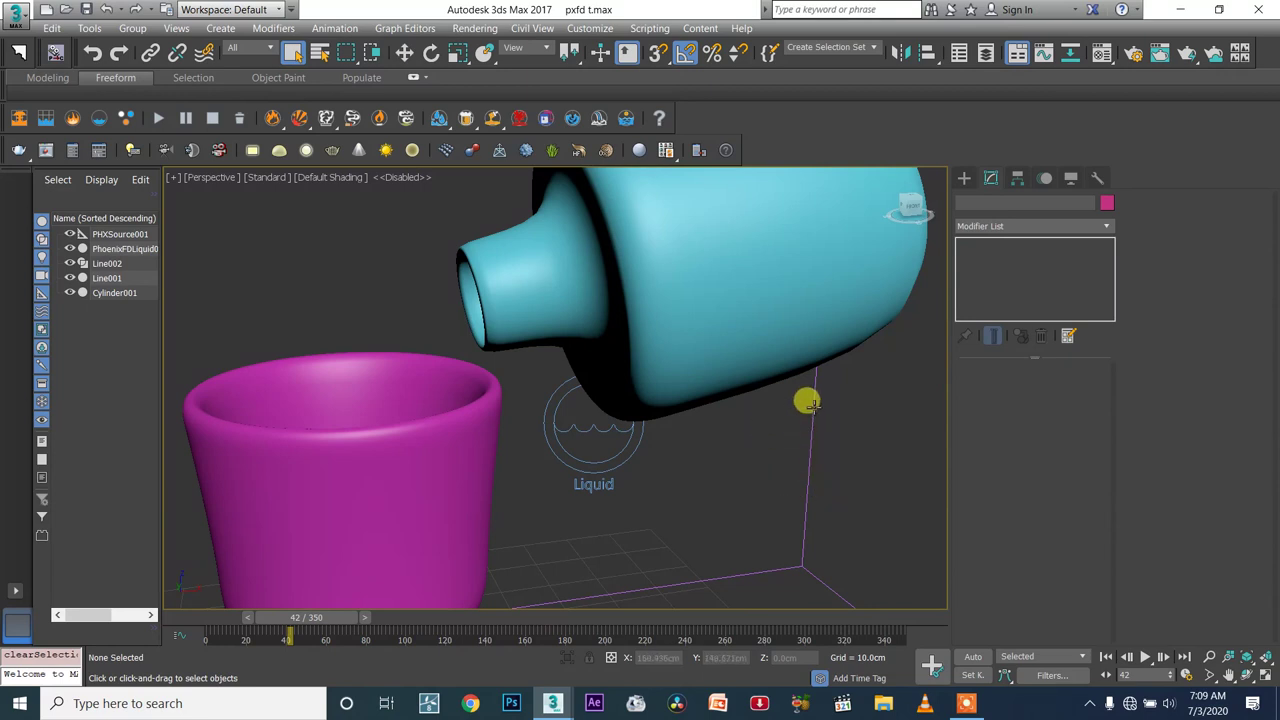
click(811, 404)
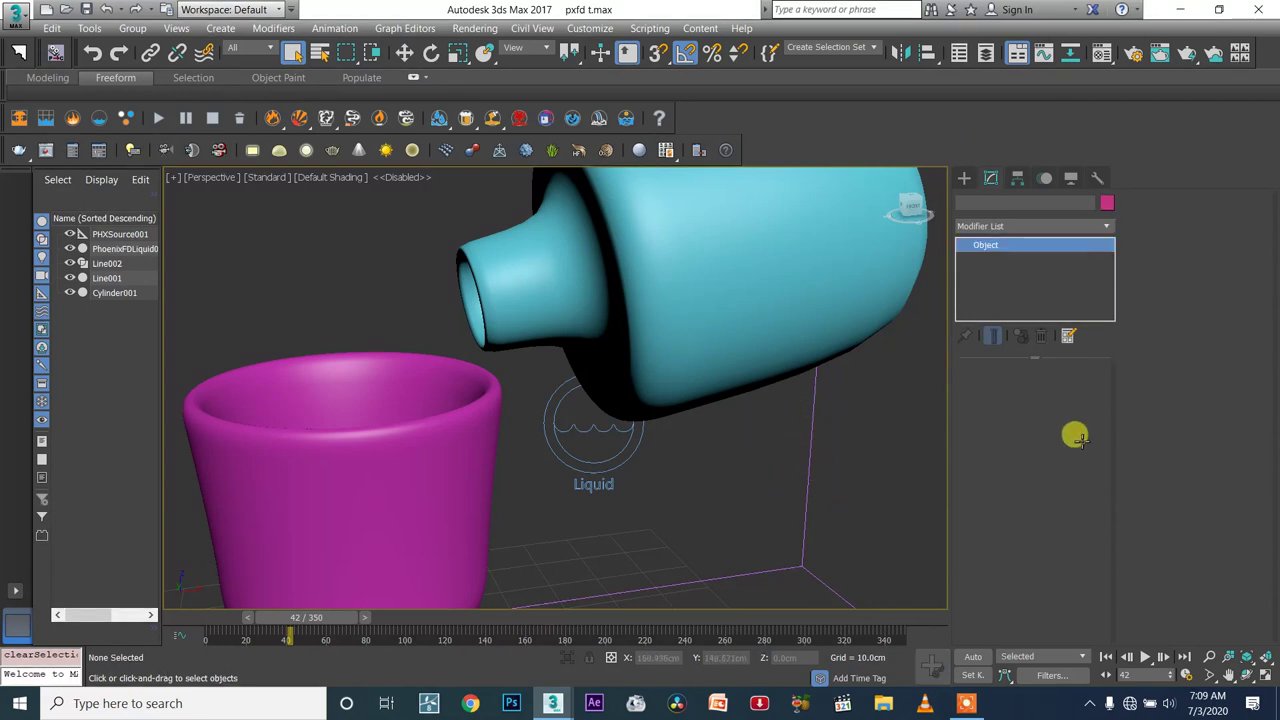
click(1003, 410)
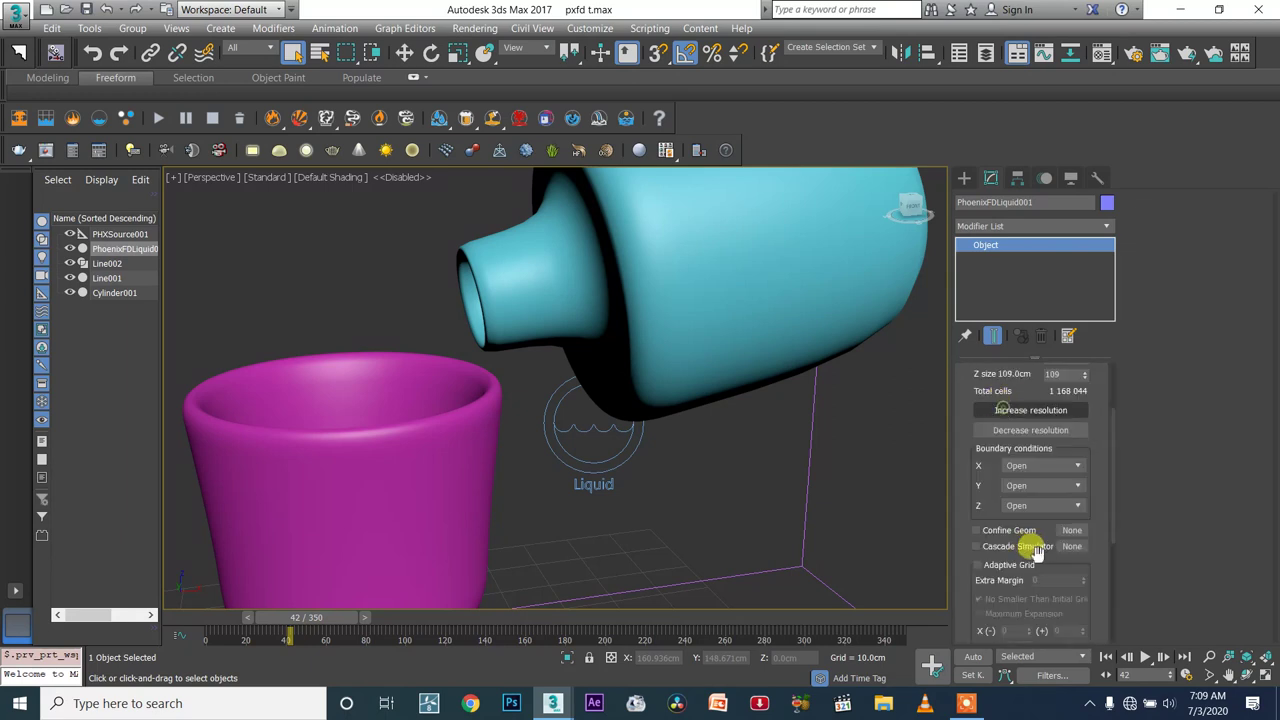
double_click(1222, 219)
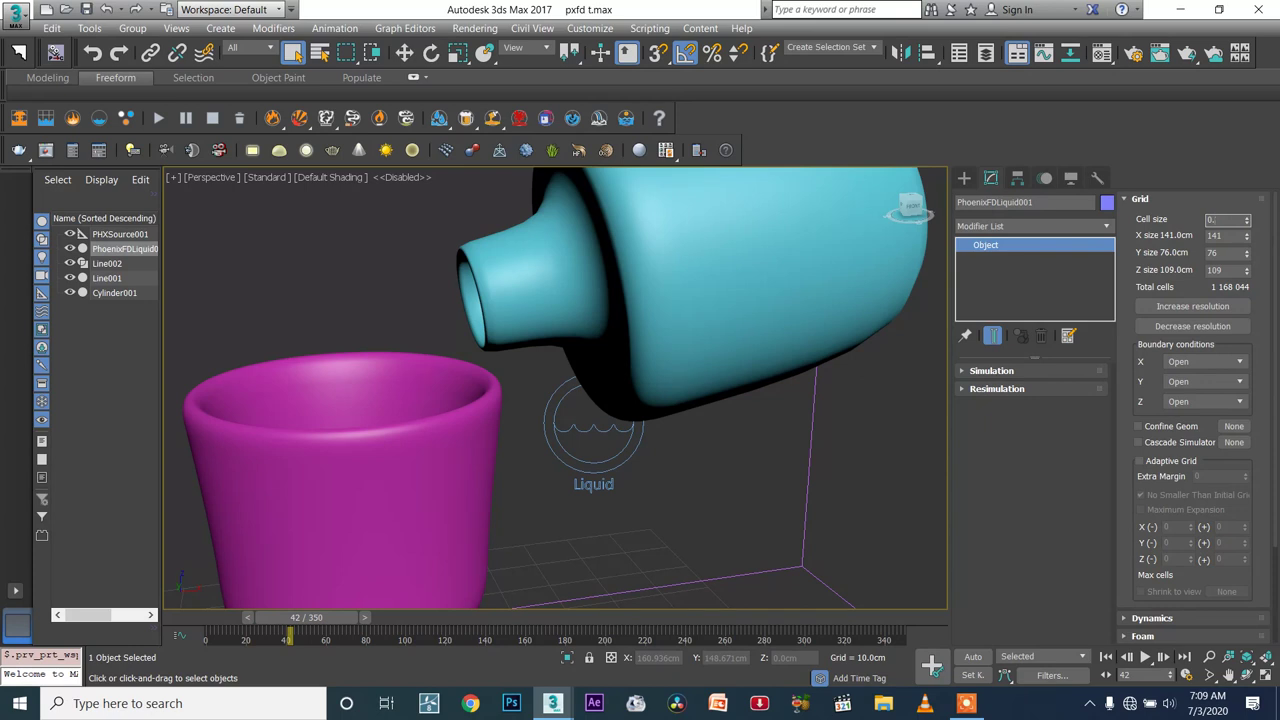
key(Return)
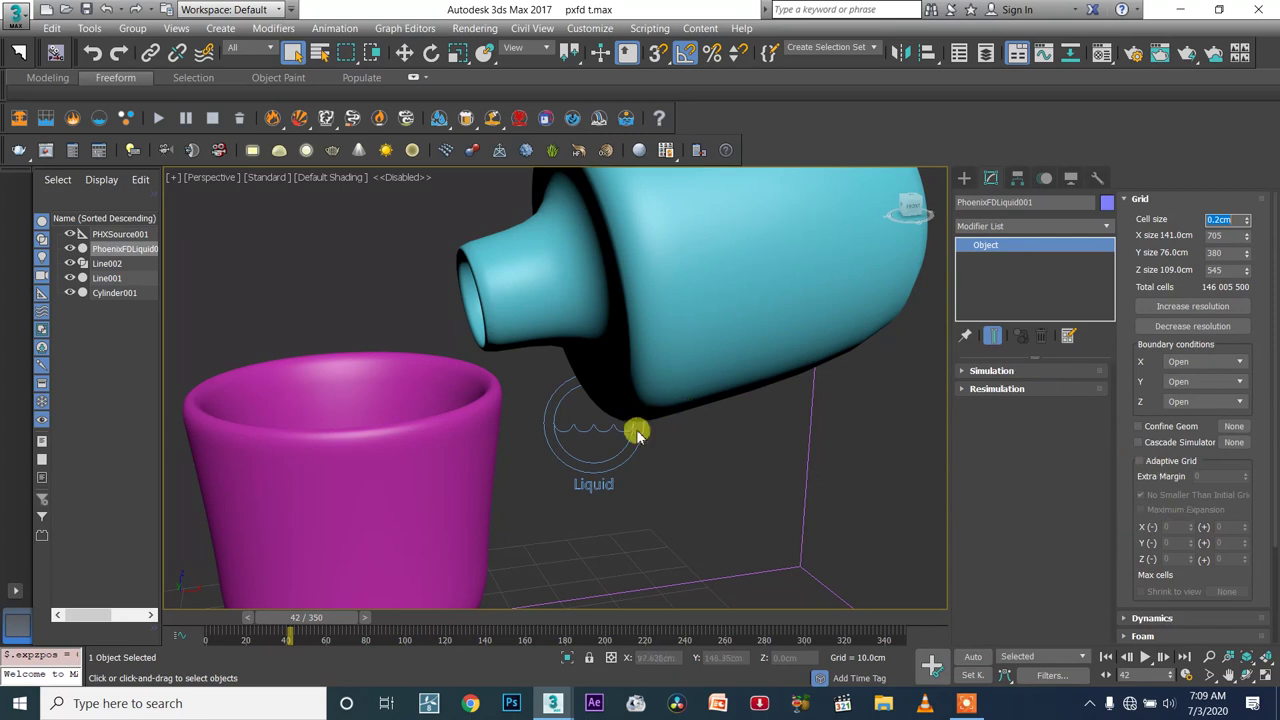
Select the PhoenixFD liquid source, keep its emit mode on Surface Force and set the outgoing velocity to 40
click(618, 455)
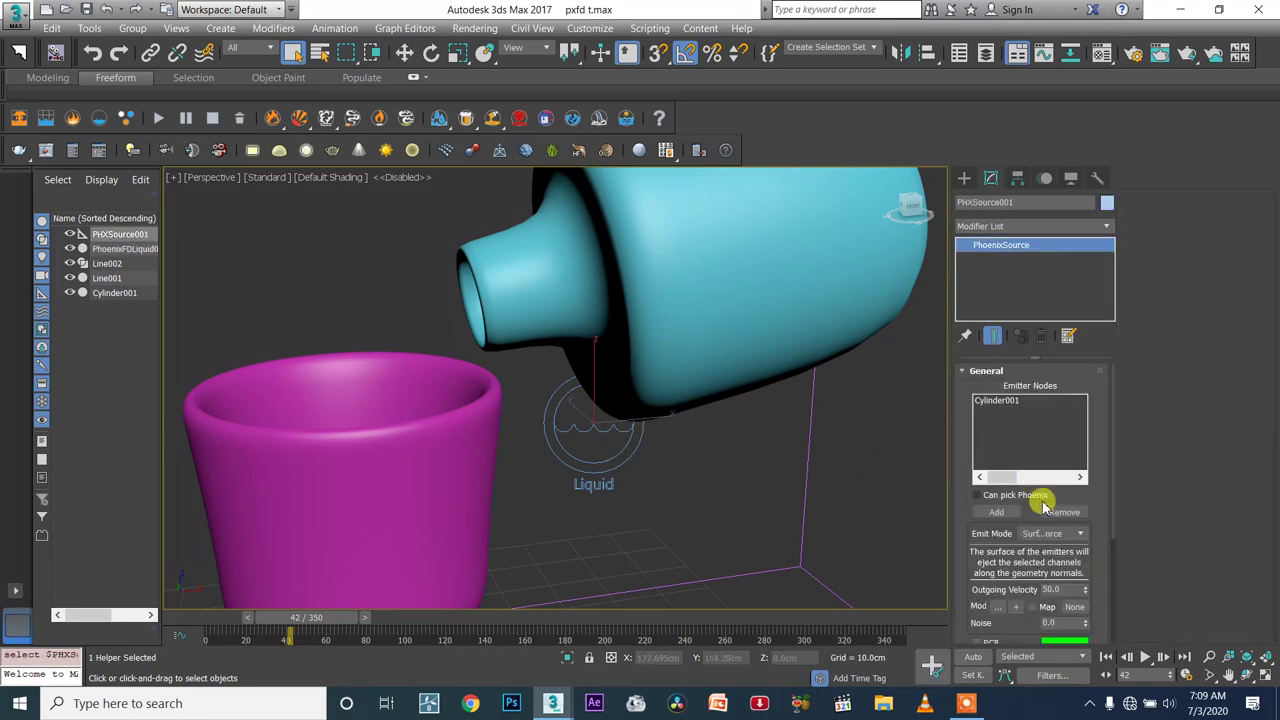
click(1050, 533)
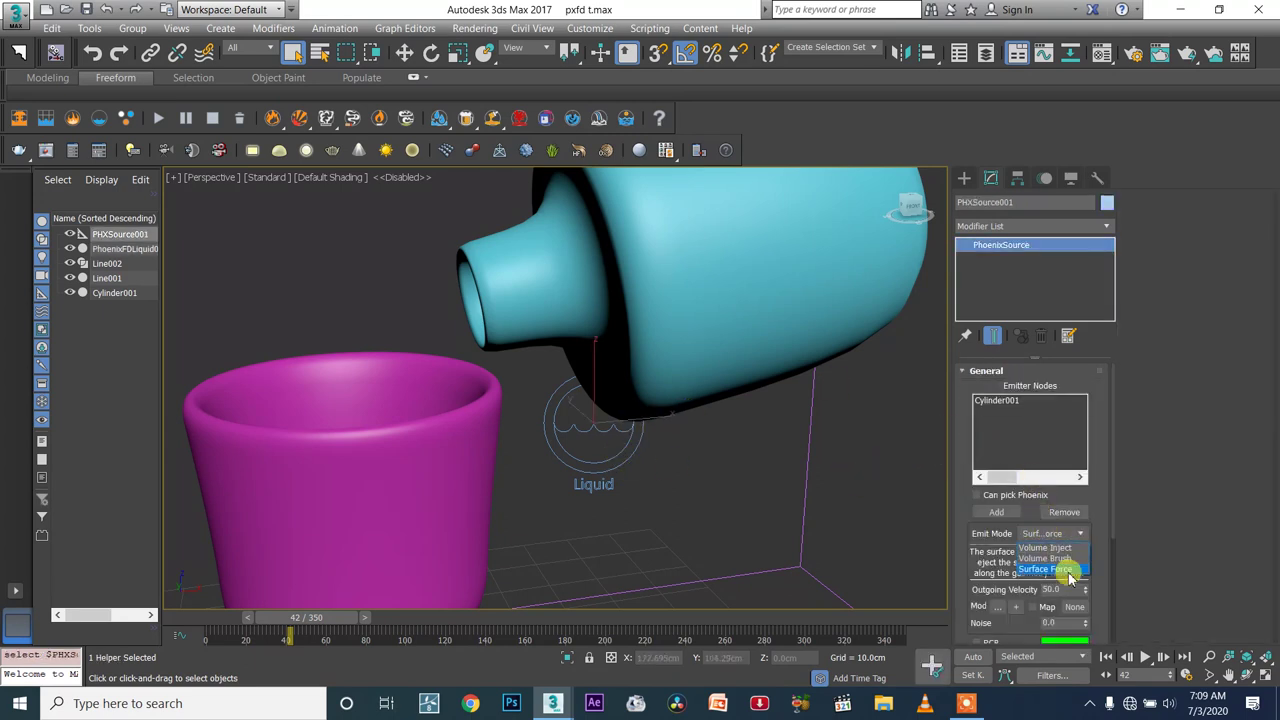
click(1066, 570)
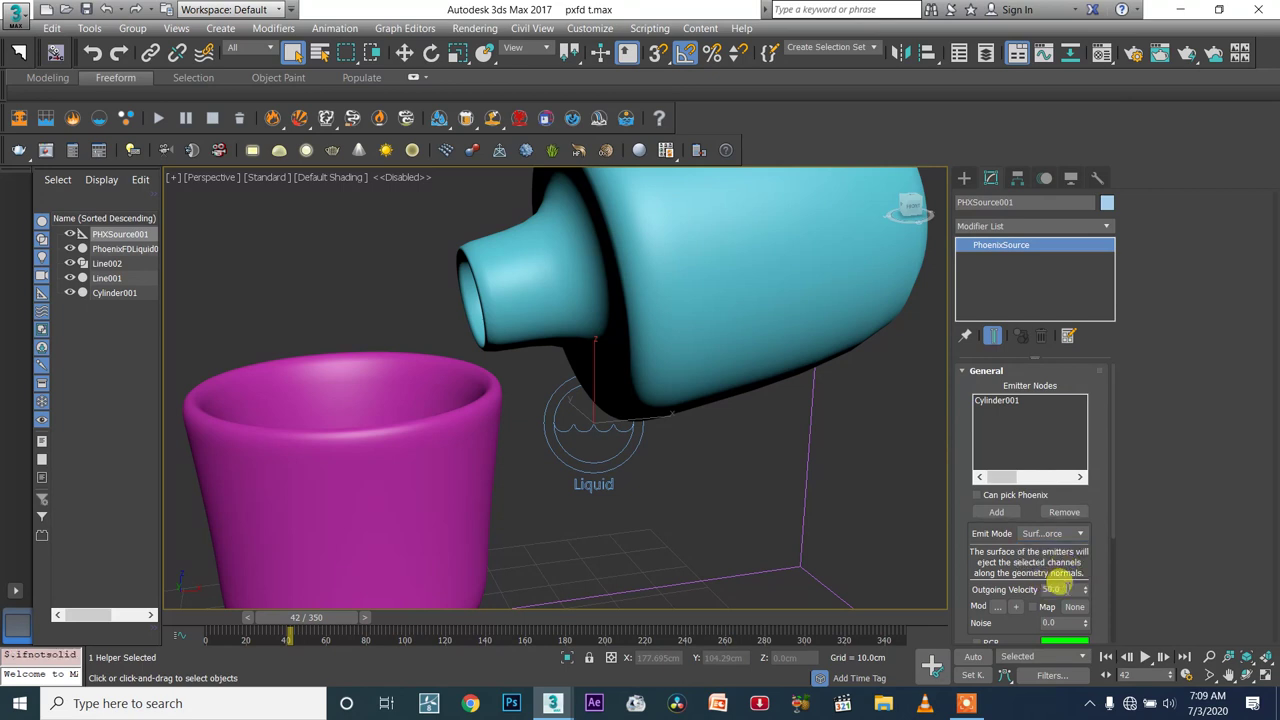
double_click(1052, 589)
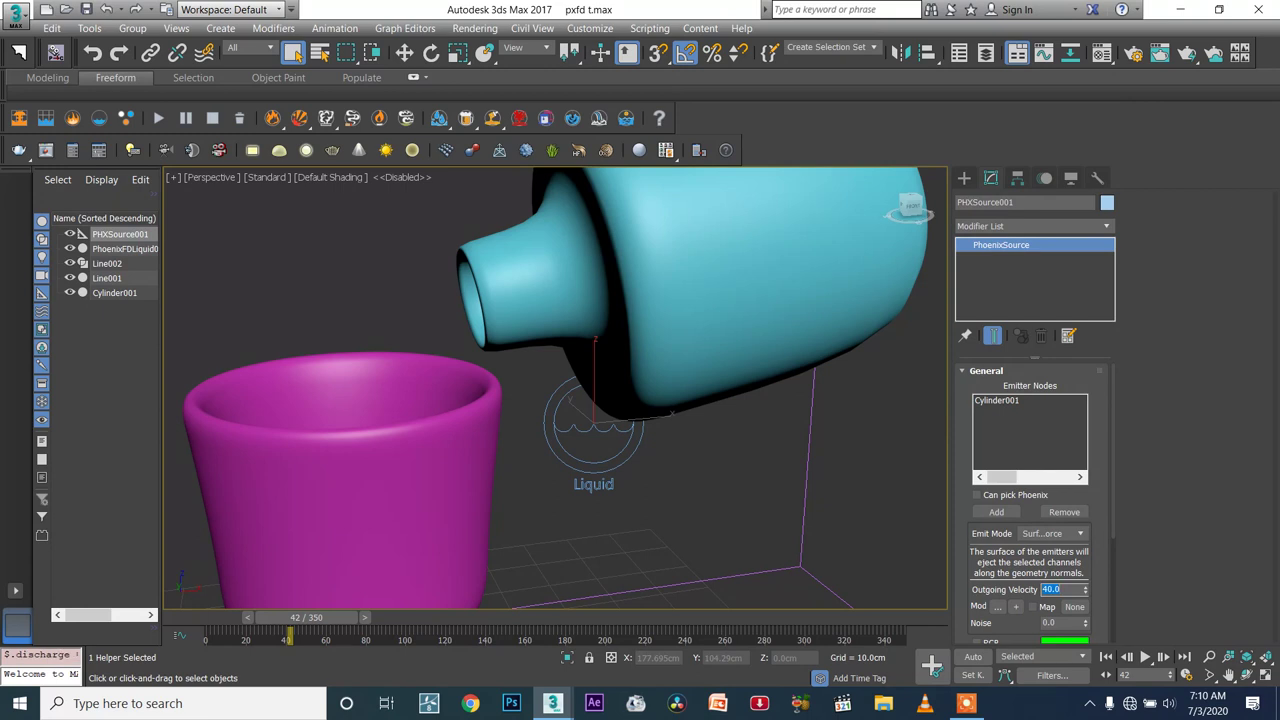
Select the liquid simulator and set the time scale in its dynamics settings to 0.2
click(813, 391)
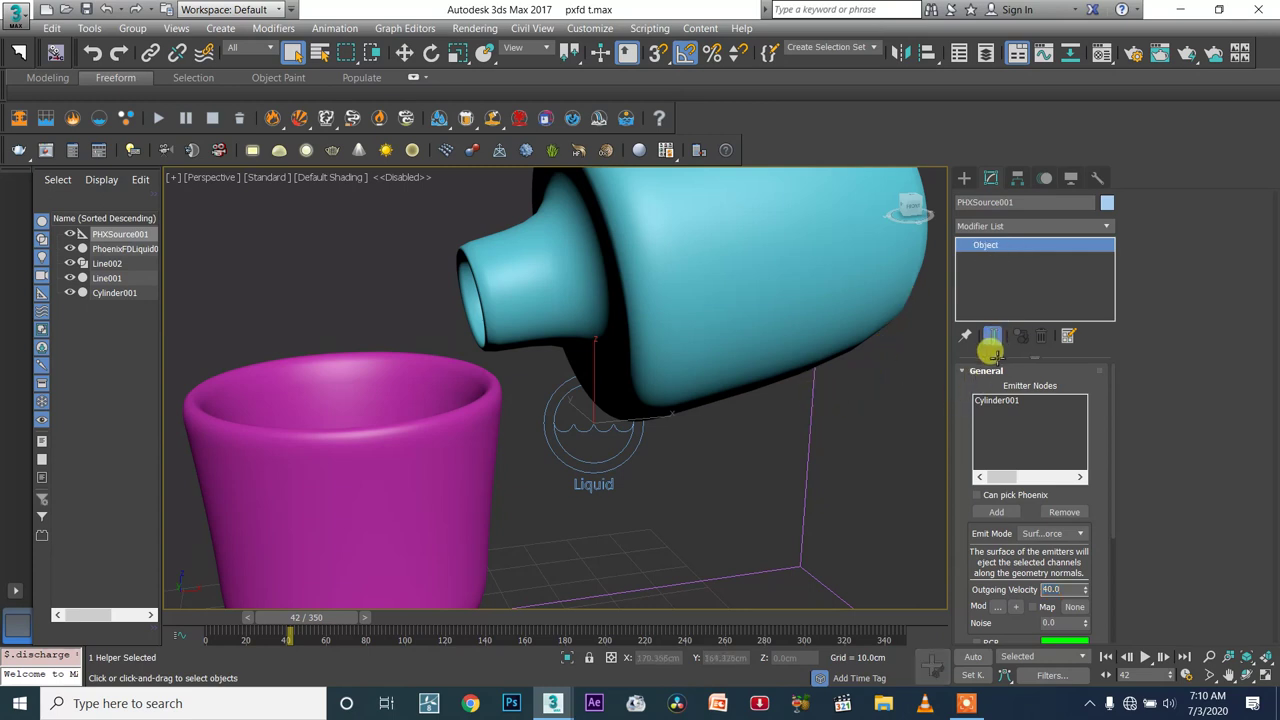
click(810, 381)
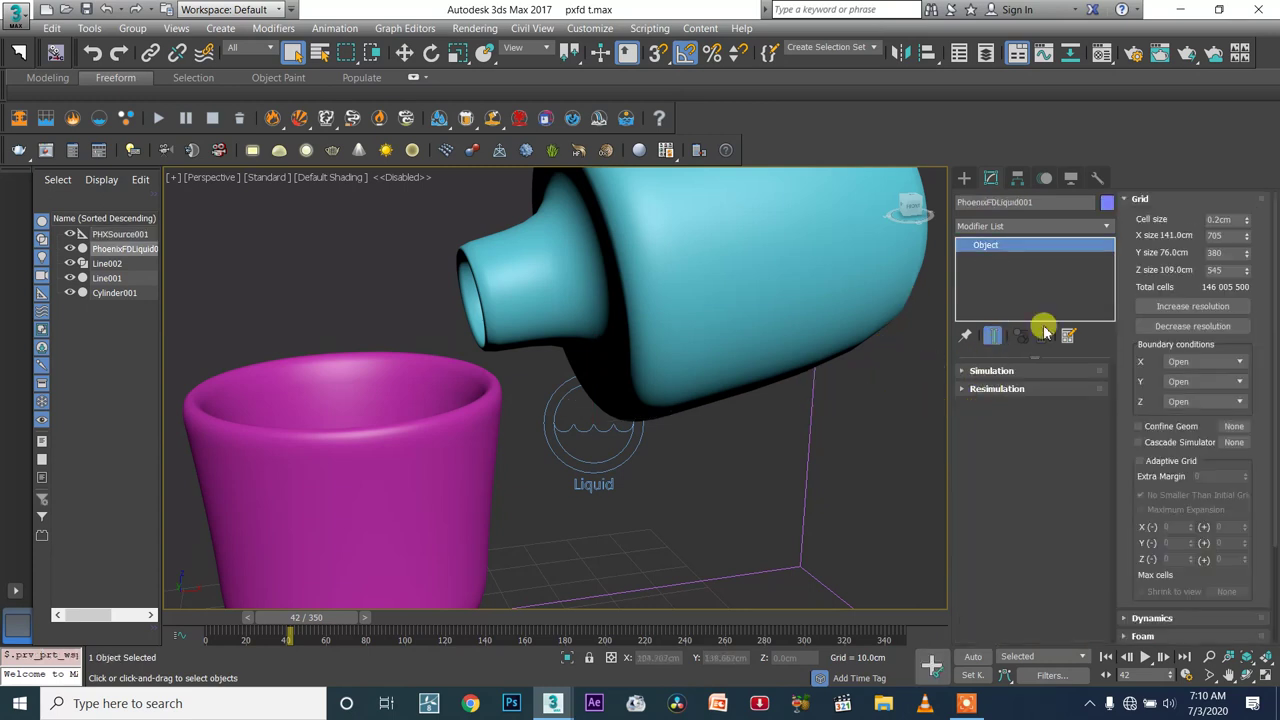
click(1138, 200)
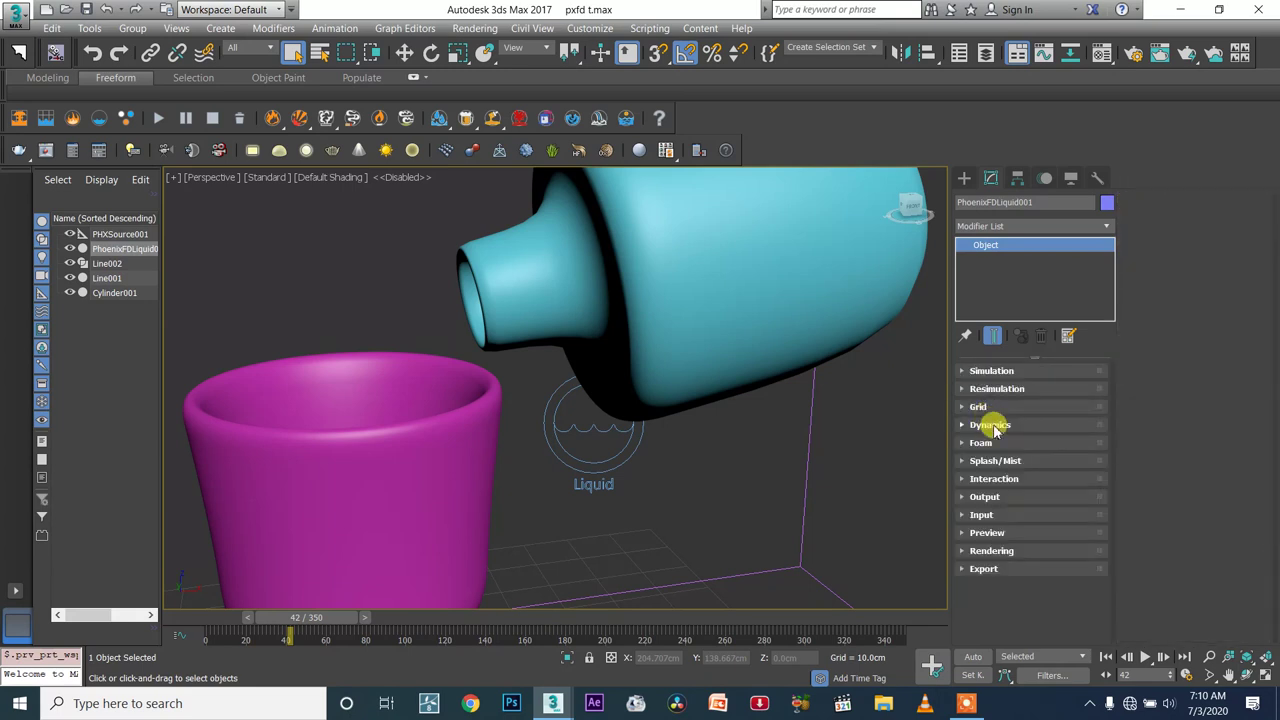
click(990, 425)
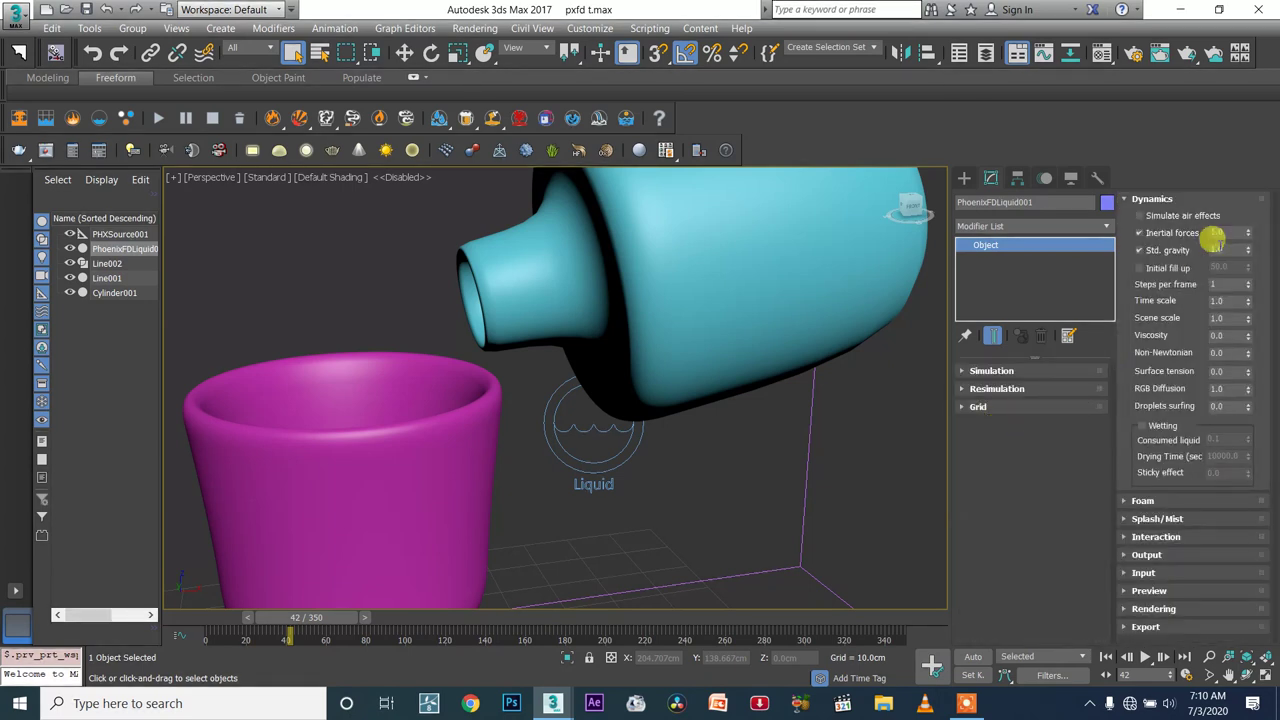
click(1220, 300)
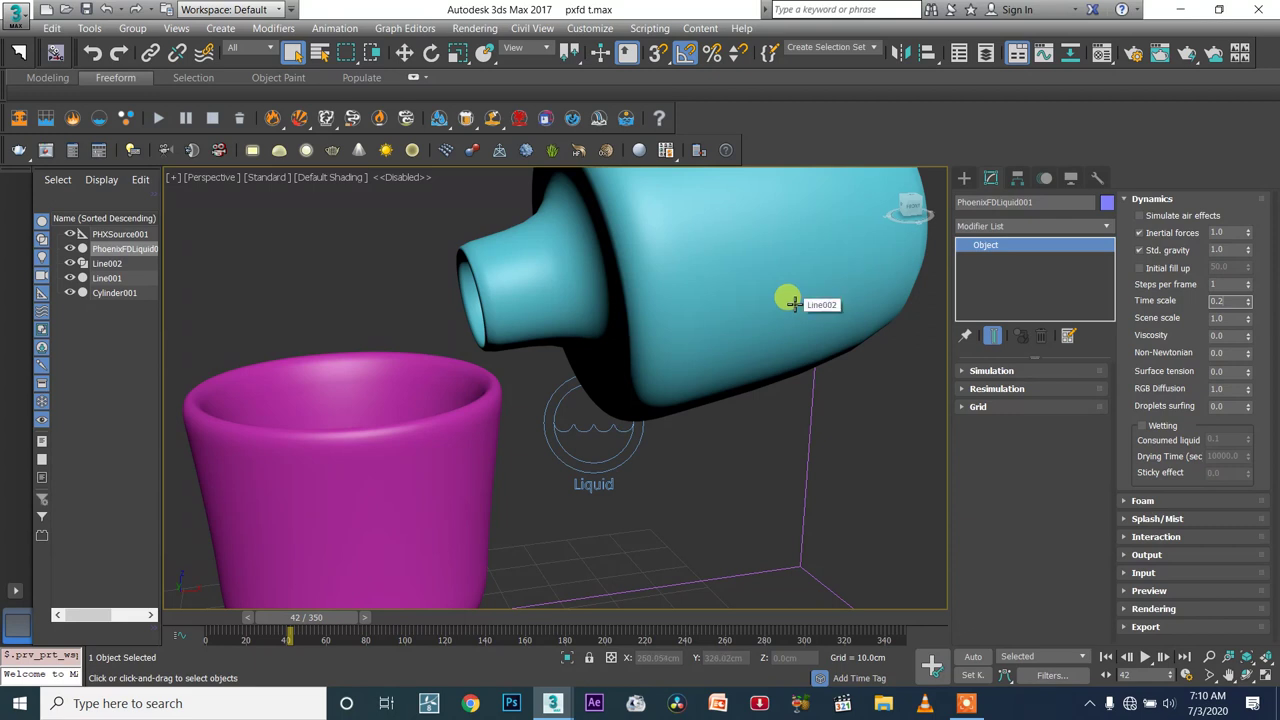
Start the liquid simulation with a close view into the bottle's neck
click(163, 120)
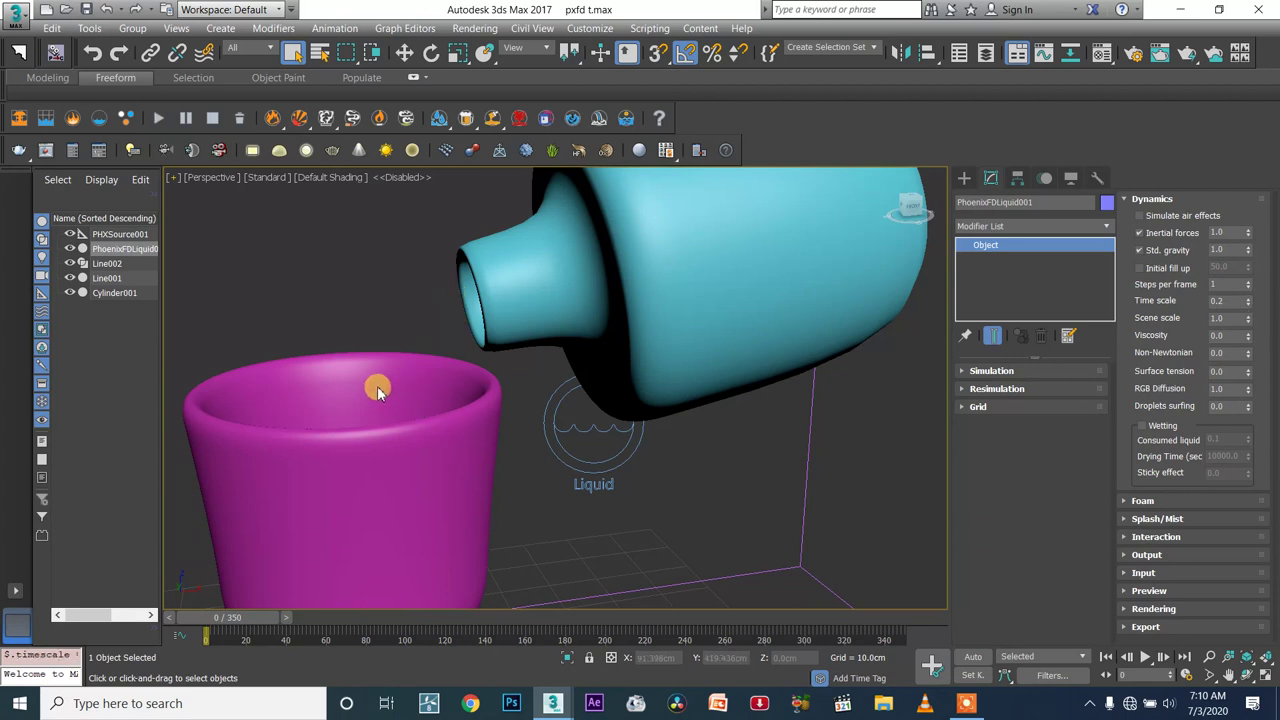
scroll(378, 380, up, 2)
alt+middle_drag(389, 374, 566, 373)
scroll(704, 256, up, 3)
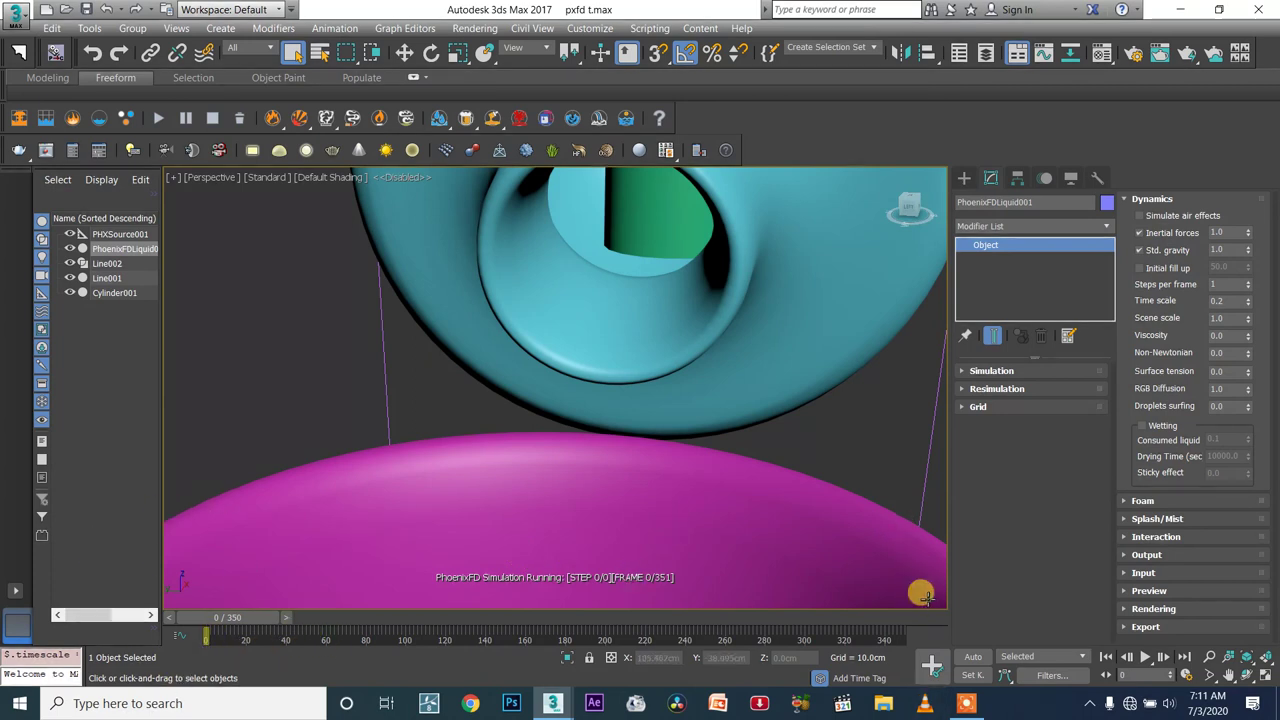
click(965, 703)
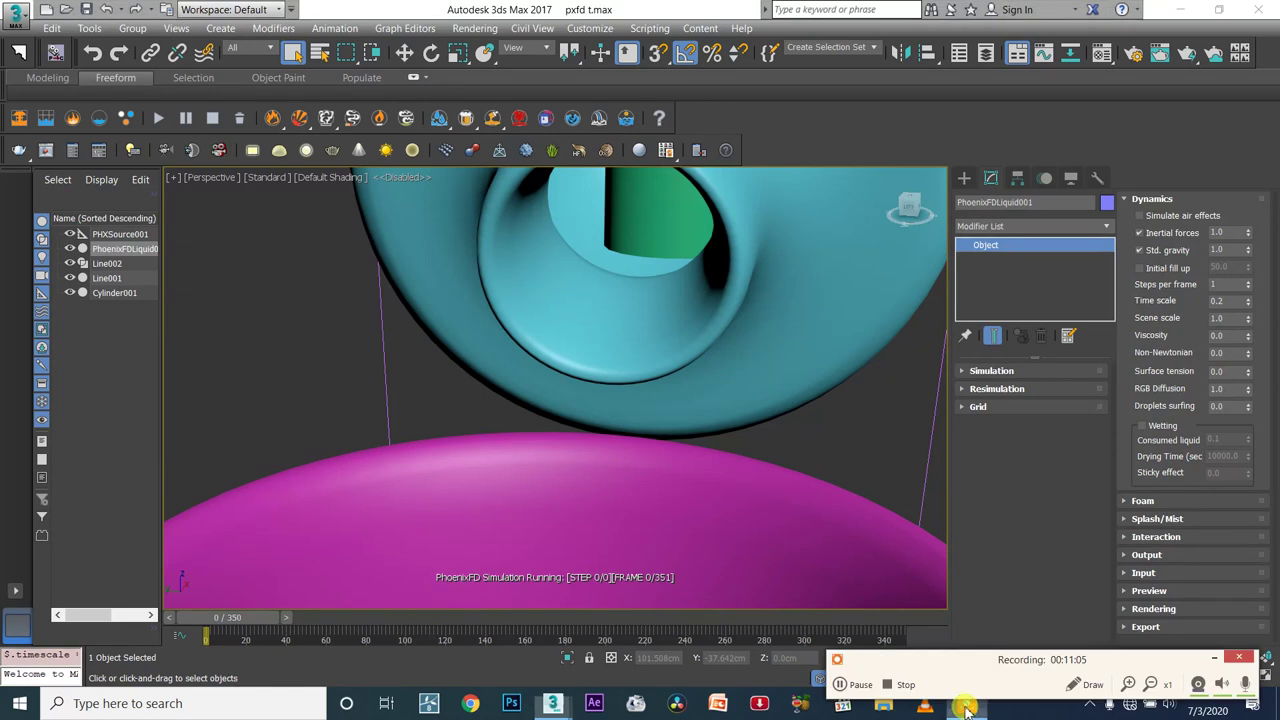
click(851, 686)
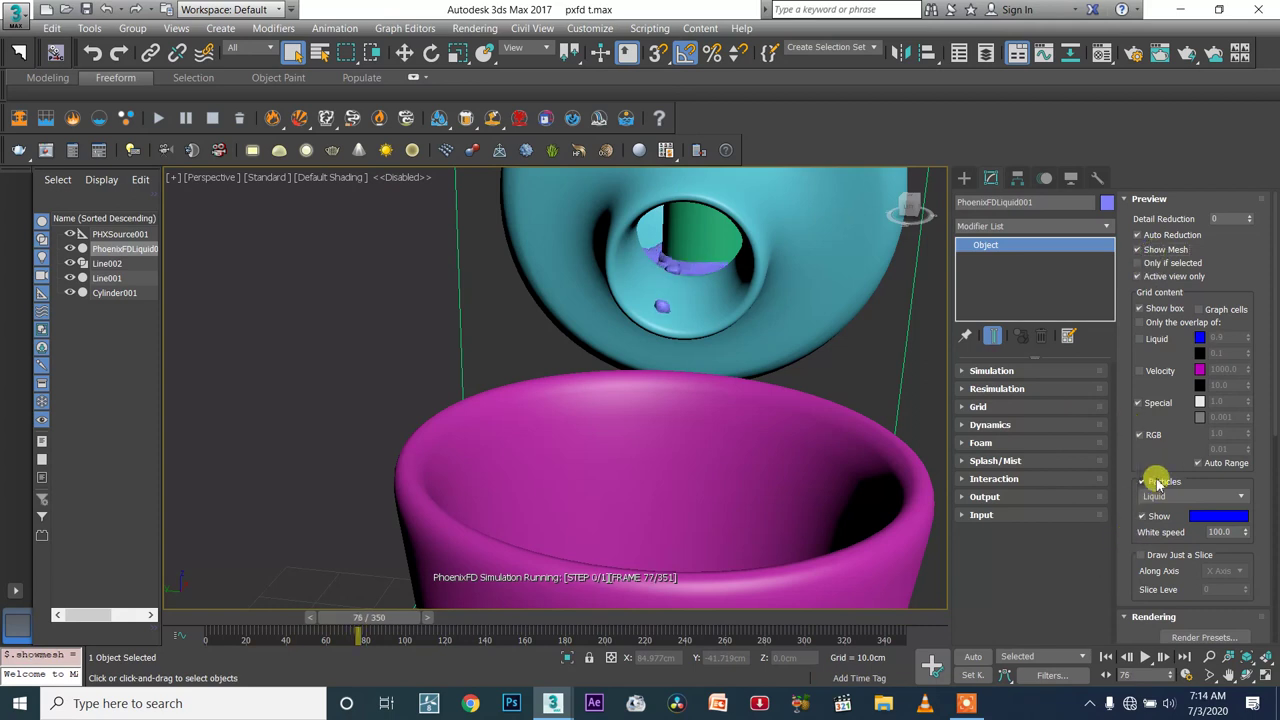
Examine the liquid mesh flowing out of the bottle's neck and check the simulator's grid settings
alt+middle_drag(714, 360, 682, 368)
scroll(687, 370, up, 1)
scroll(616, 313, up, 4)
alt+middle_drag(766, 313, 823, 317)
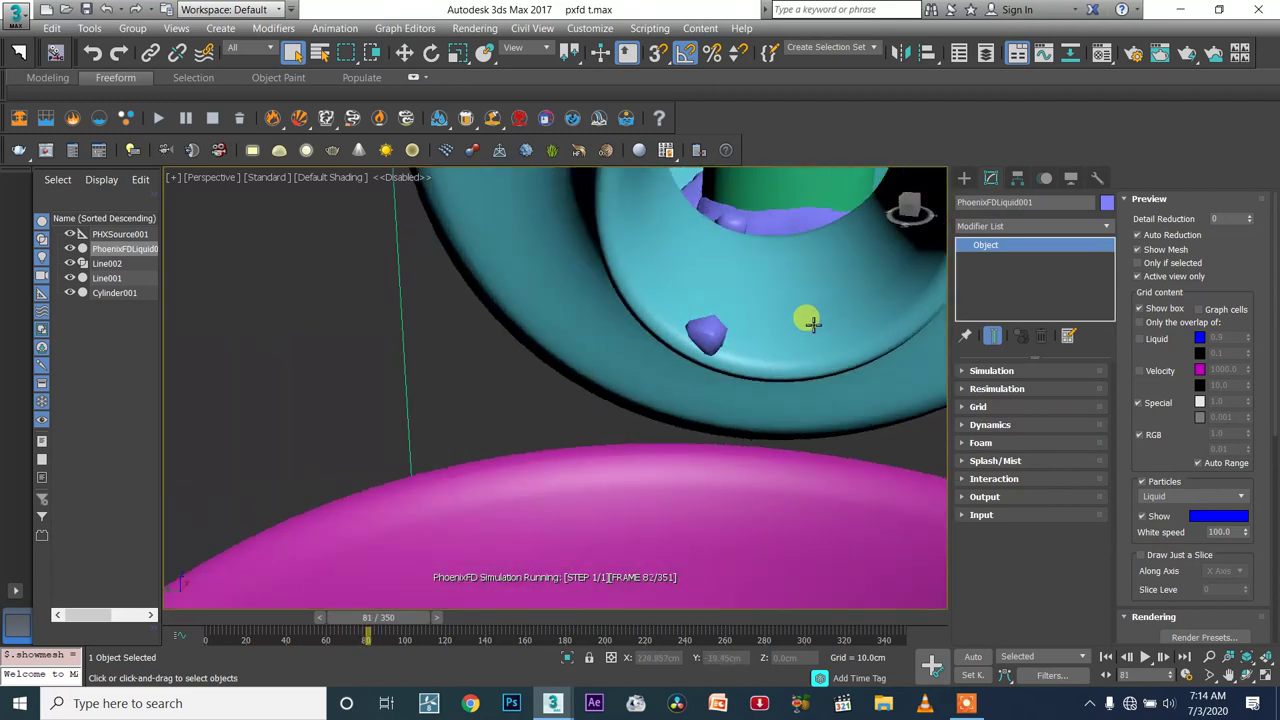
scroll(812, 321, down, 2)
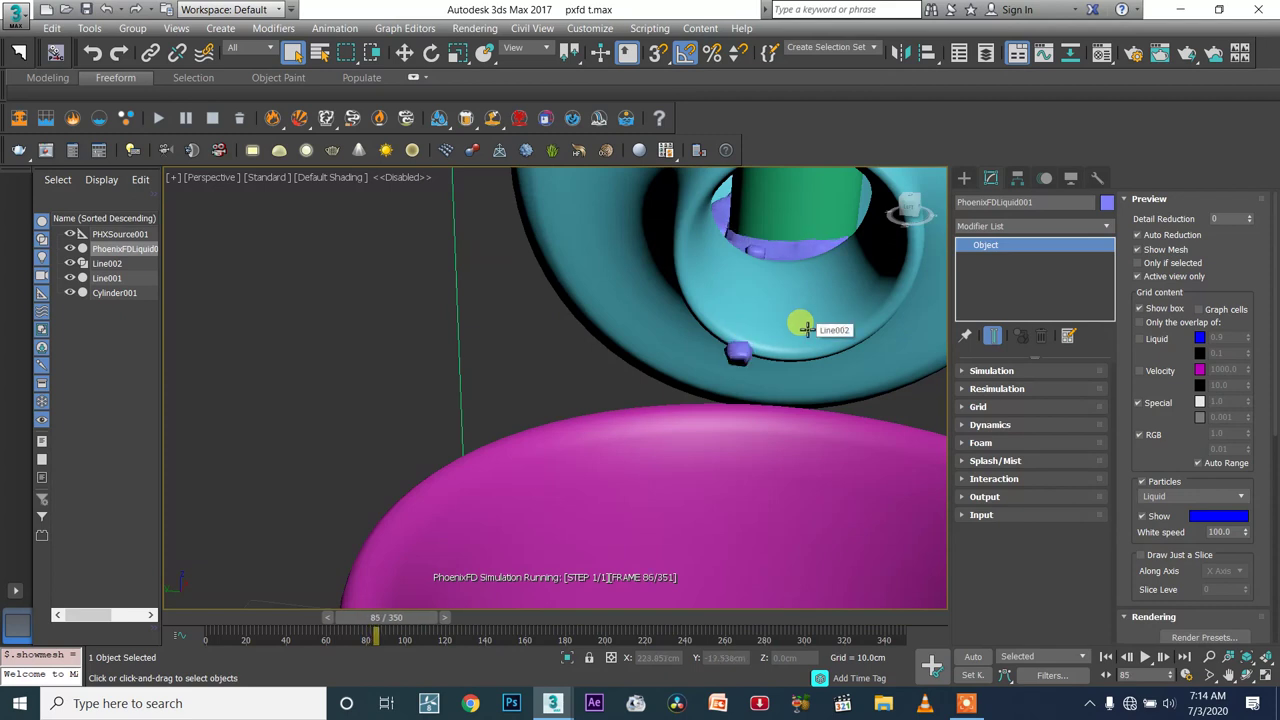
click(980, 407)
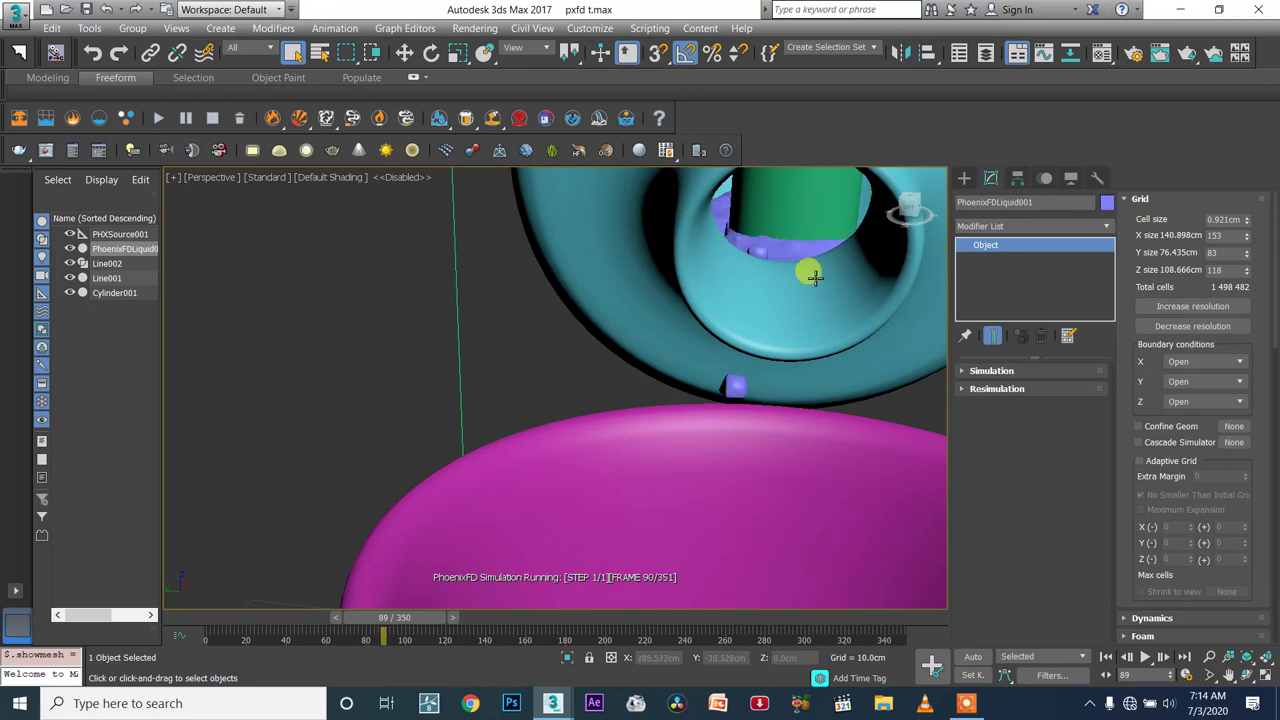
alt+middle_drag(806, 328, 780, 326)
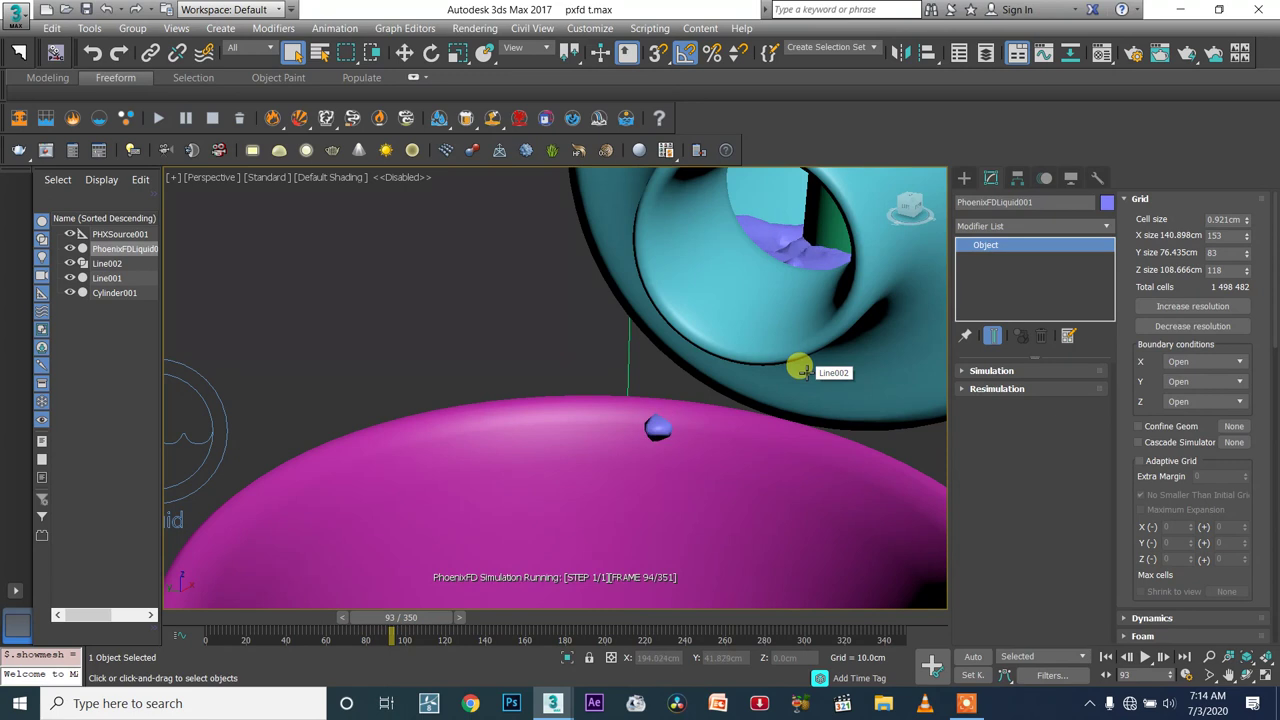
Stop the running simulation and delete all cache files of the liquid simulator
click(213, 122)
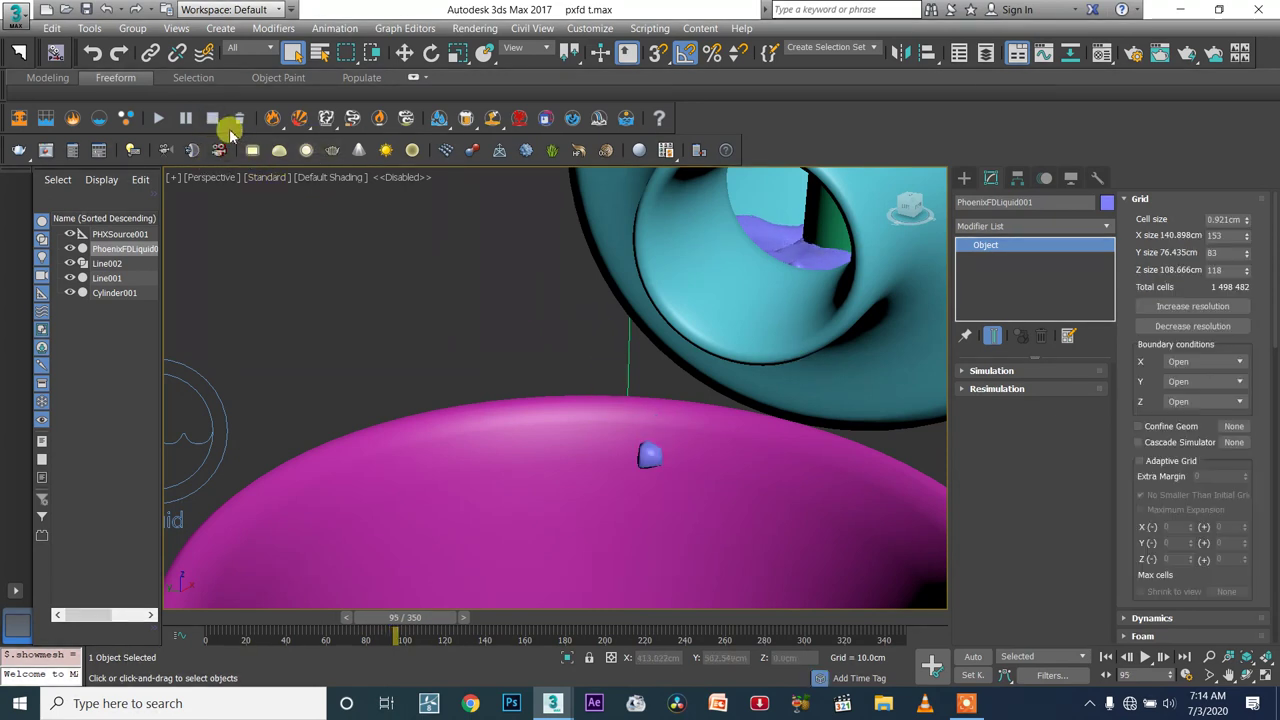
click(235, 122)
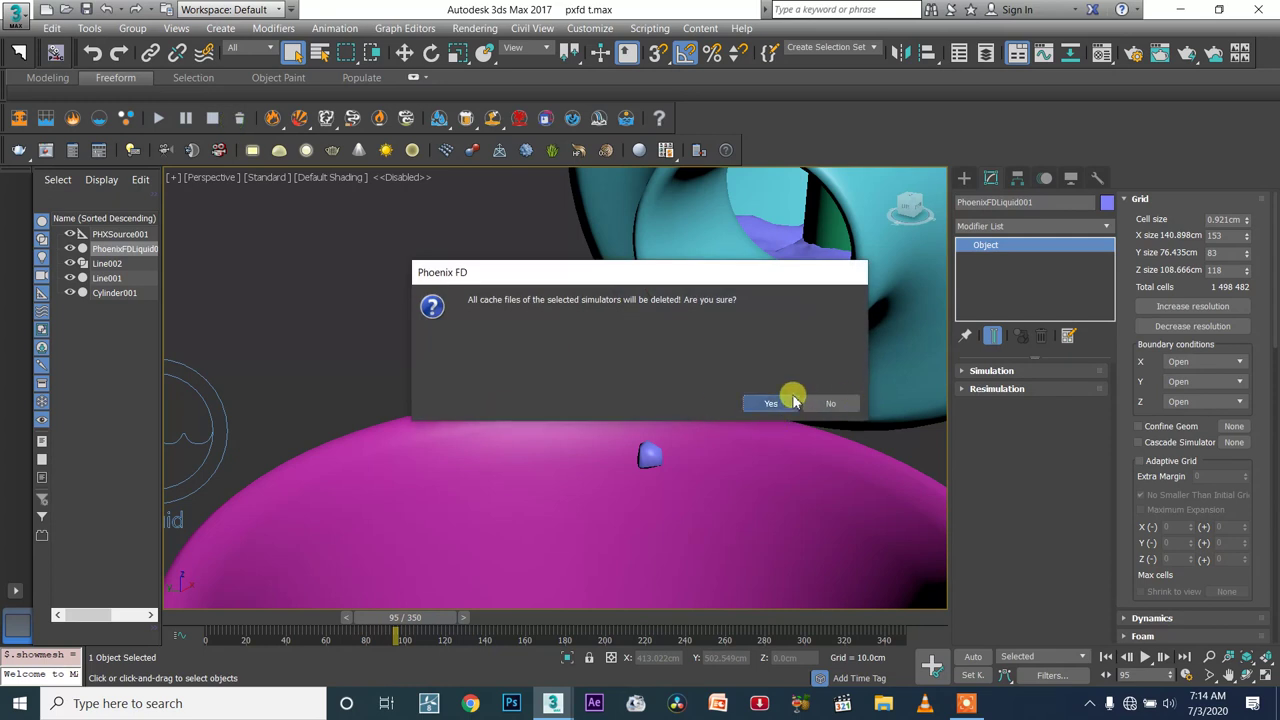
click(774, 398)
scroll(700, 393, down, 3)
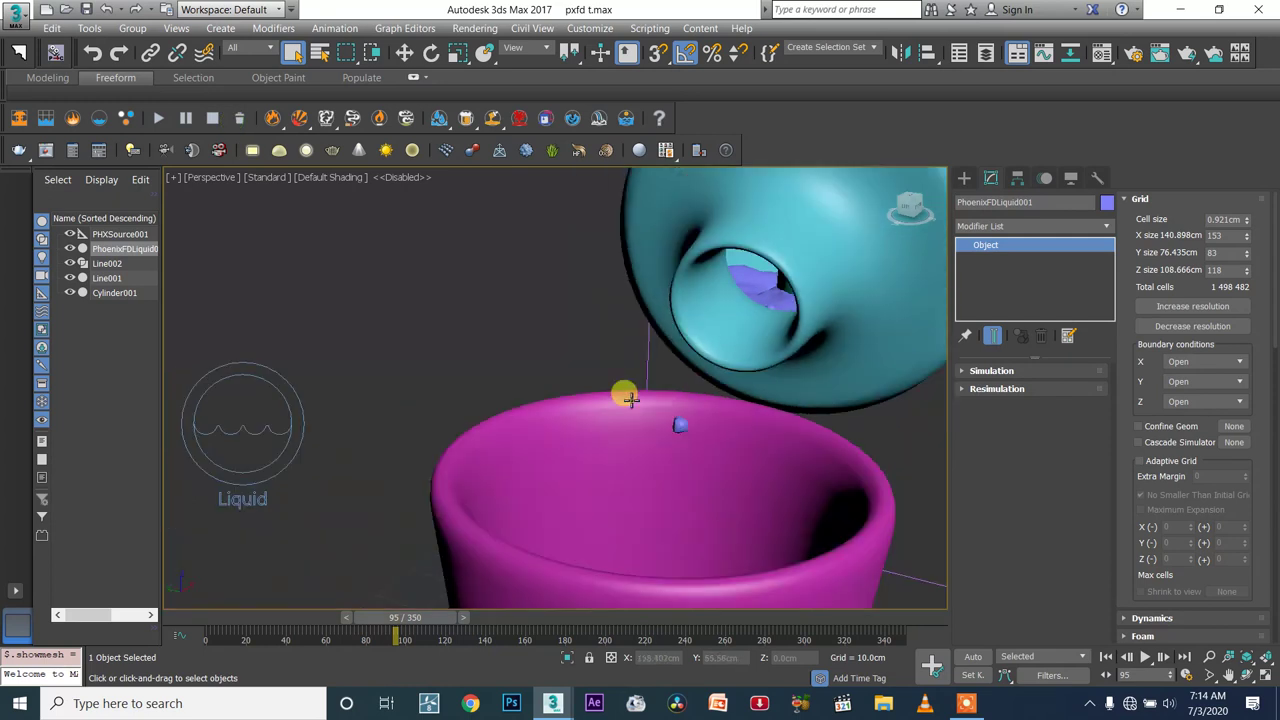
Select the liquid source and raise its outgoing velocity to 74.8
click(283, 444)
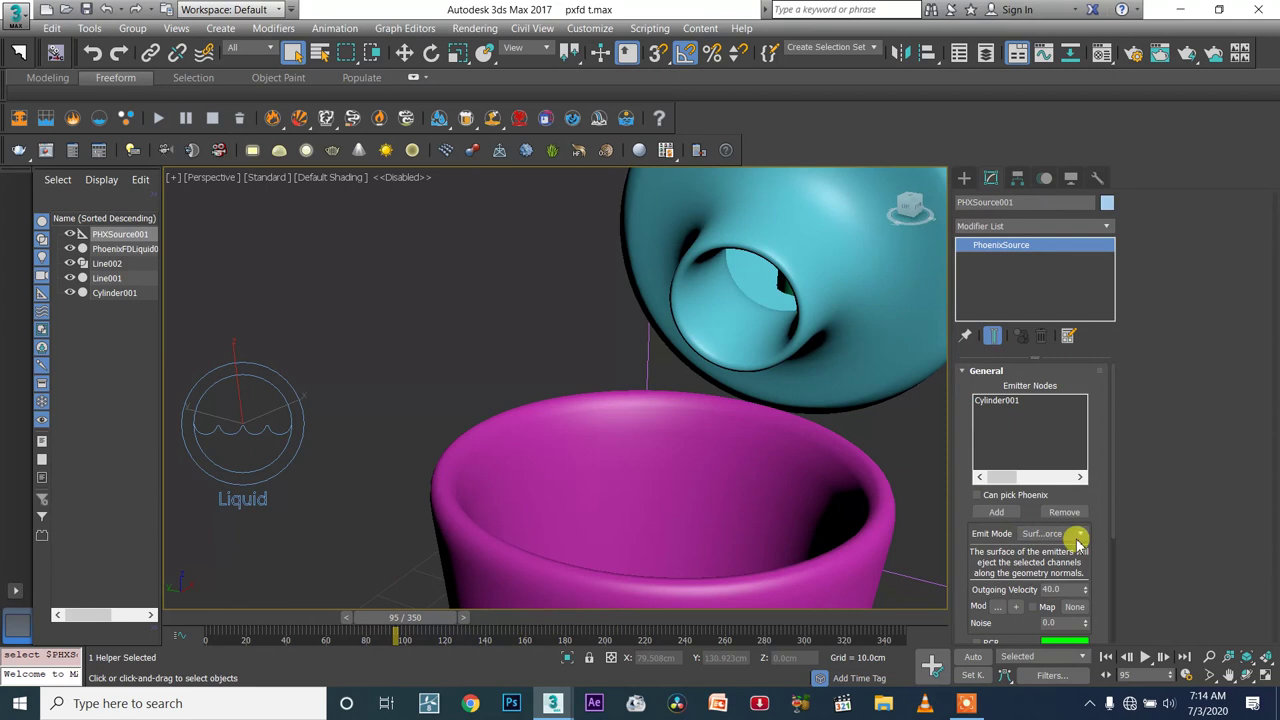
drag(1085, 590, 1086, 536)
Rotate the bottle by -10 degrees about its Y axis and raise it about 4.7 cm above the glass
scroll(834, 364, down, 5)
alt+middle_drag(829, 361, 694, 322)
middle_drag(445, 301, 667, 373)
click(513, 270)
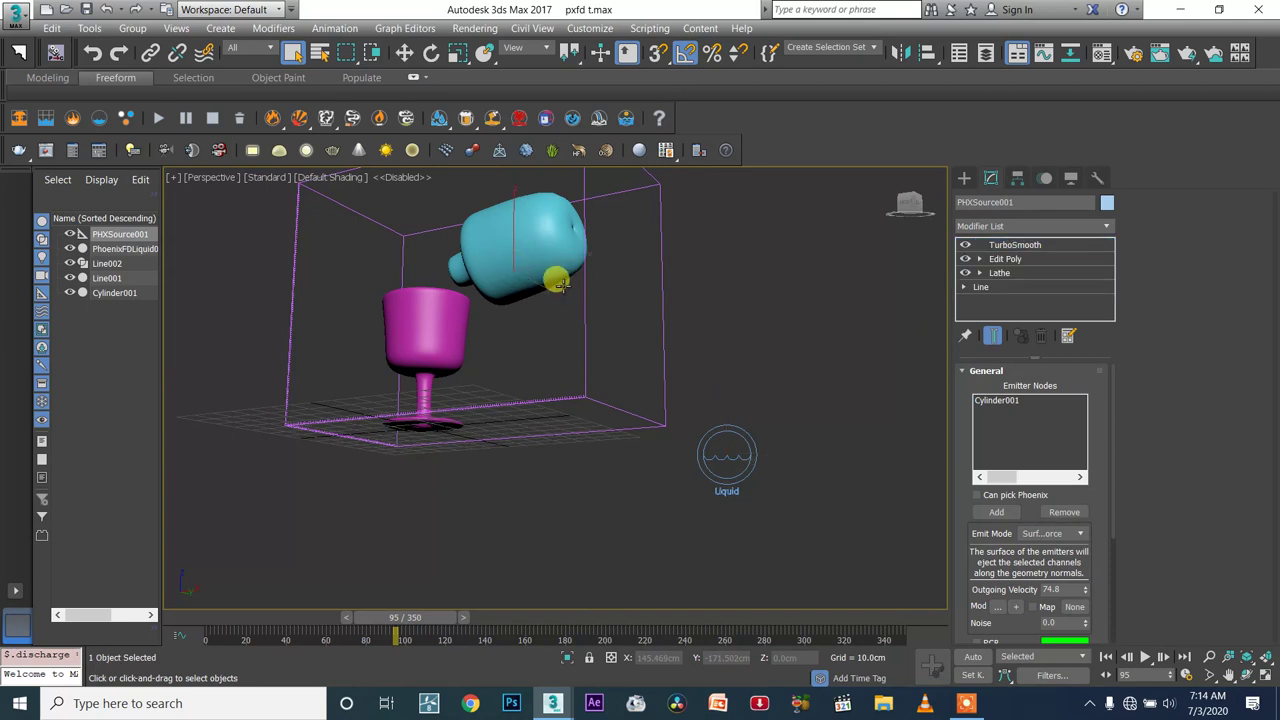
click(560, 283)
key(w)
alt+middle_drag(563, 283, 551, 280)
key(e)
drag(560, 290, 564, 305)
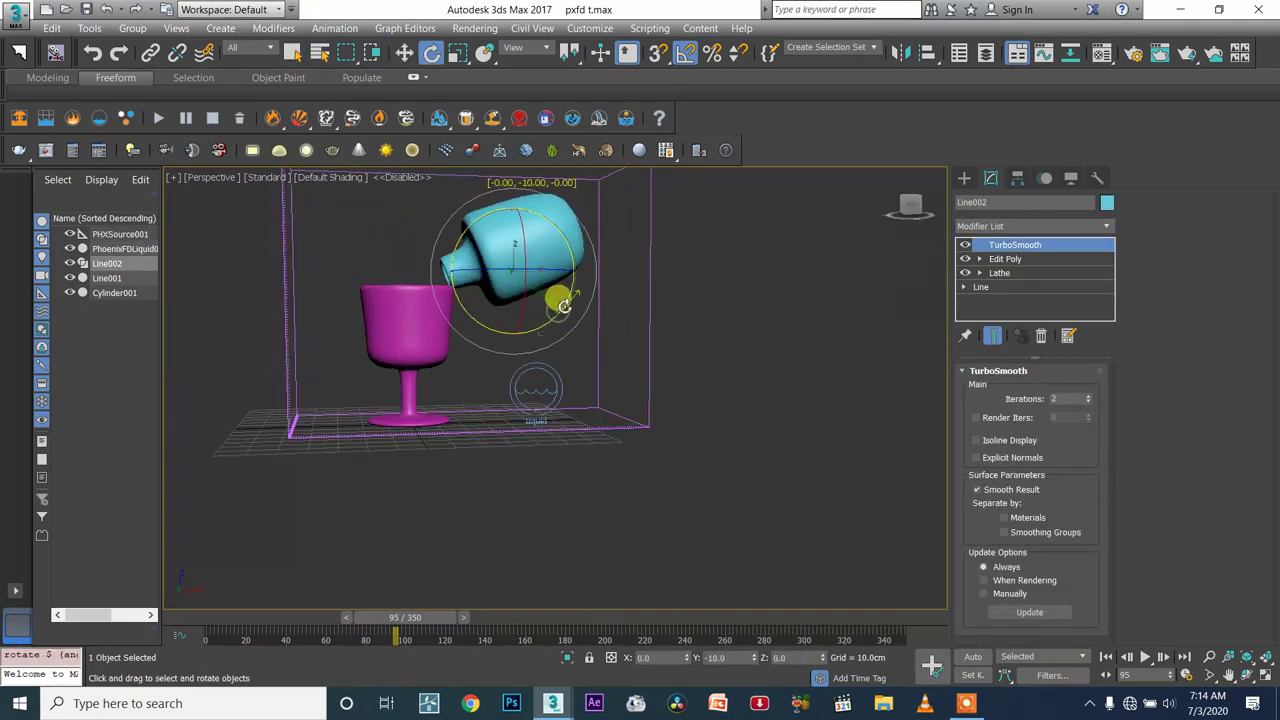
key(w)
drag(515, 217, 515, 207)
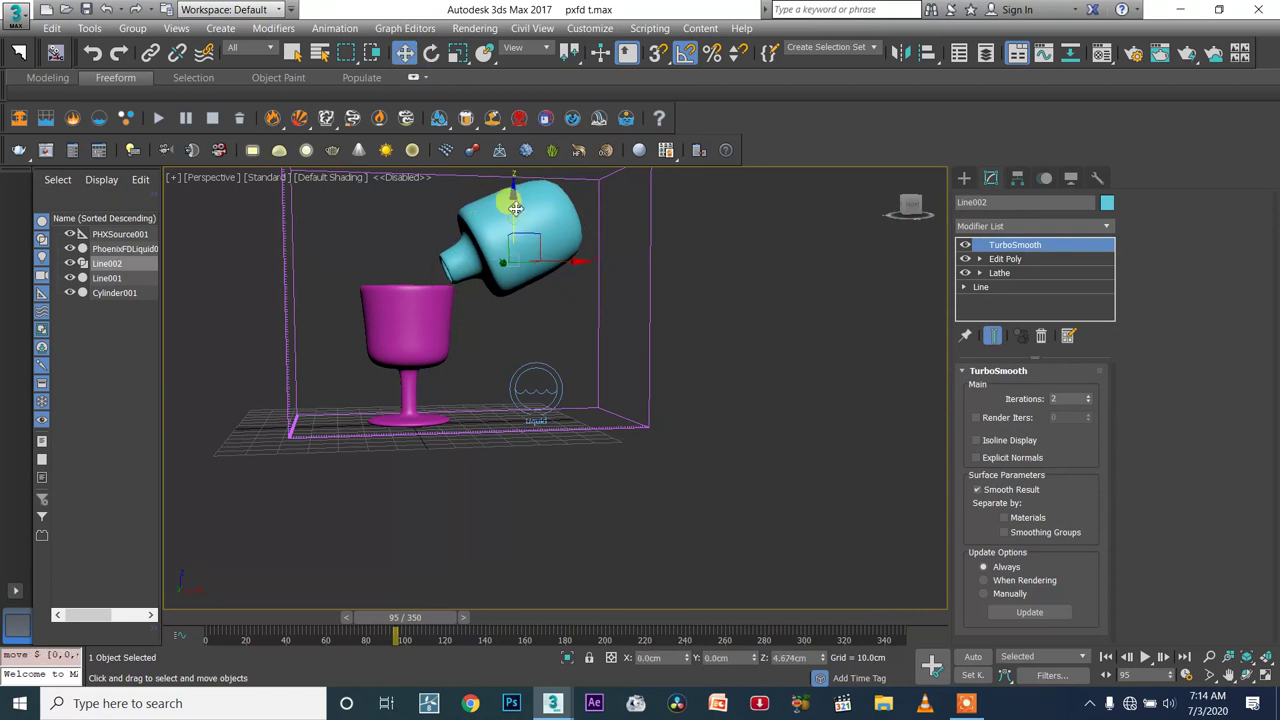
Select the emitter cylinder inside the bottle and raise it to a Z position of about 68.8 cm
alt+middle_drag(480, 289, 572, 283)
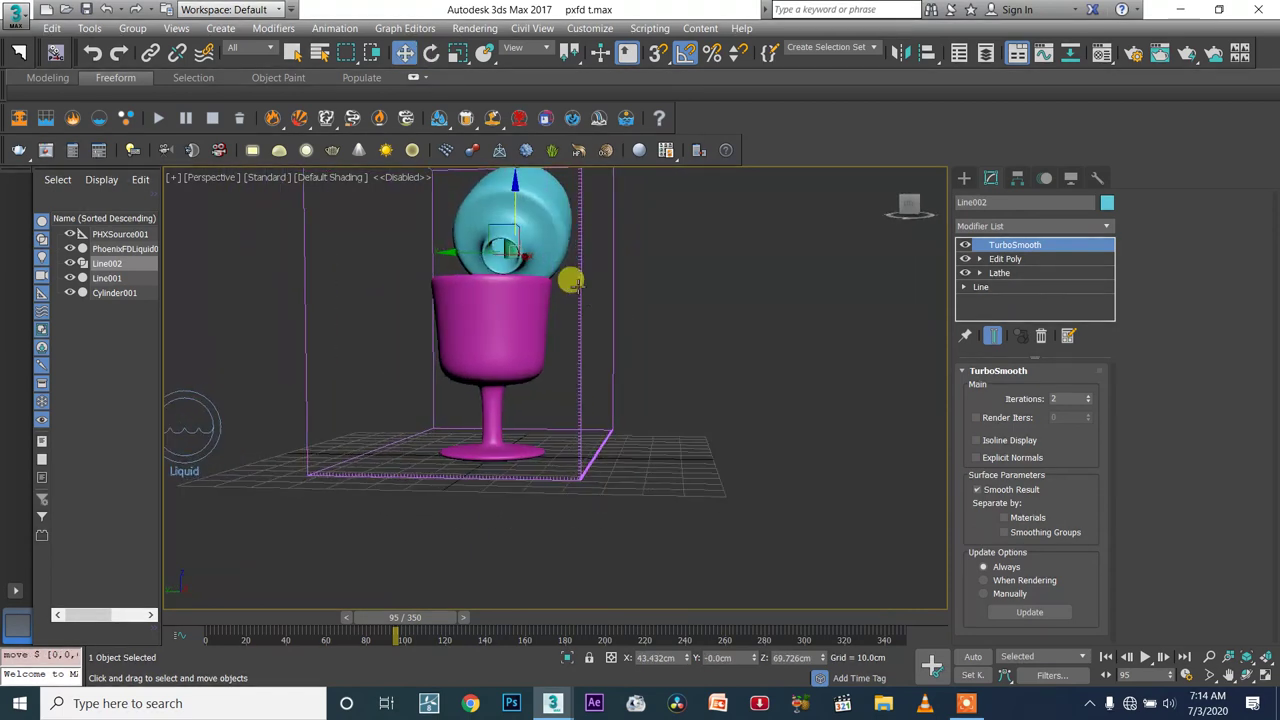
scroll(495, 251, up, 5)
click(508, 243)
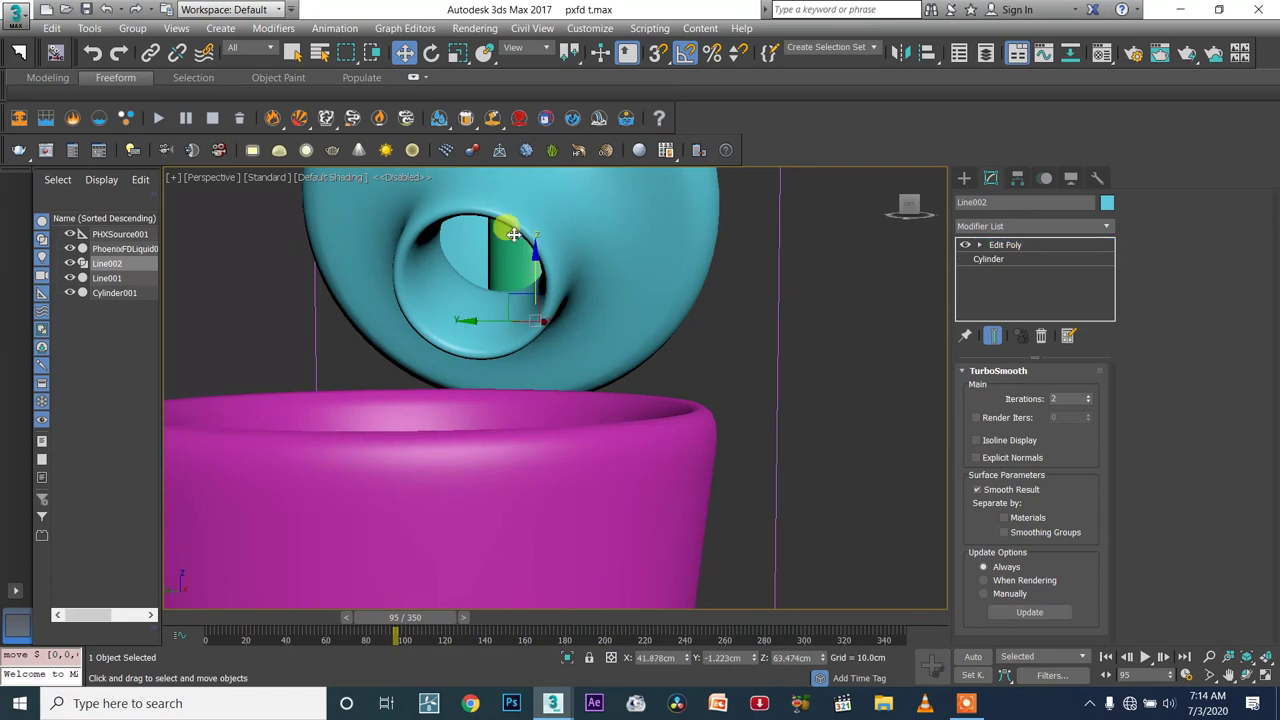
drag(533, 266, 539, 220)
Start the liquid simulation again and bring up the simulator's Preview settings in place of the Grid settings
alt+middle_drag(539, 219, 529, 274)
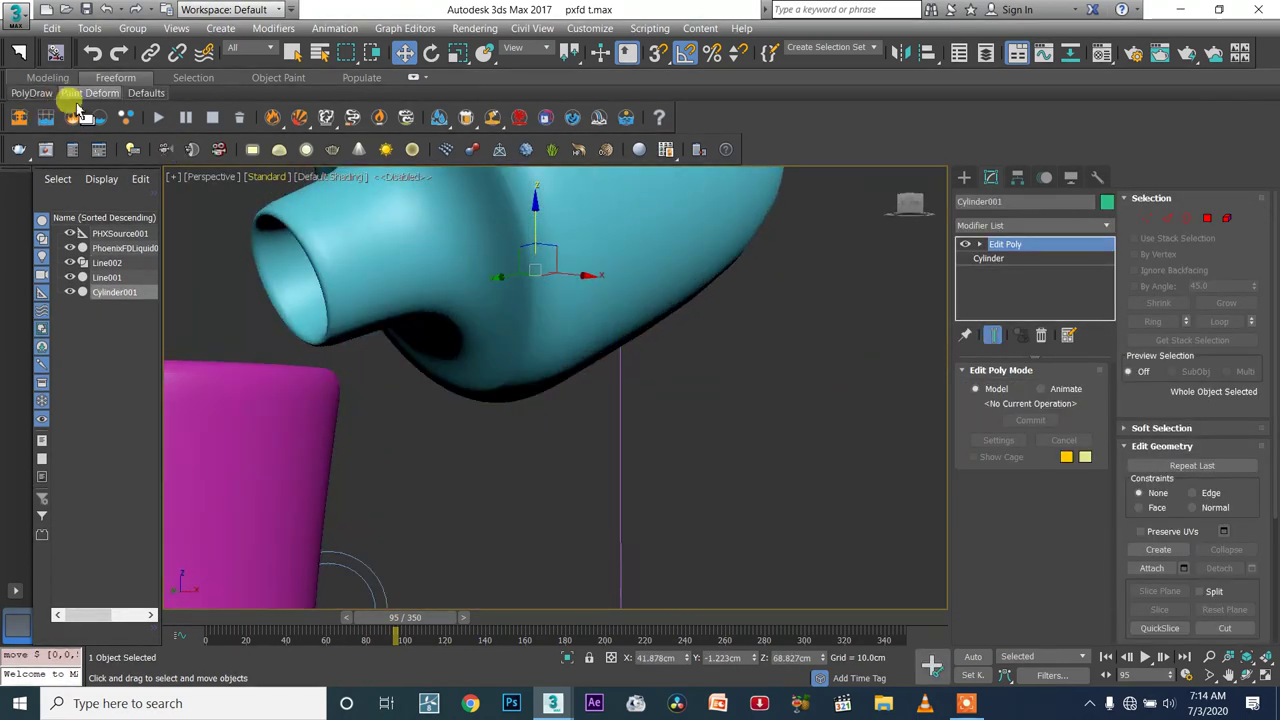
click(158, 117)
alt+middle_drag(306, 280, 391, 297)
alt+middle_drag(470, 344, 459, 346)
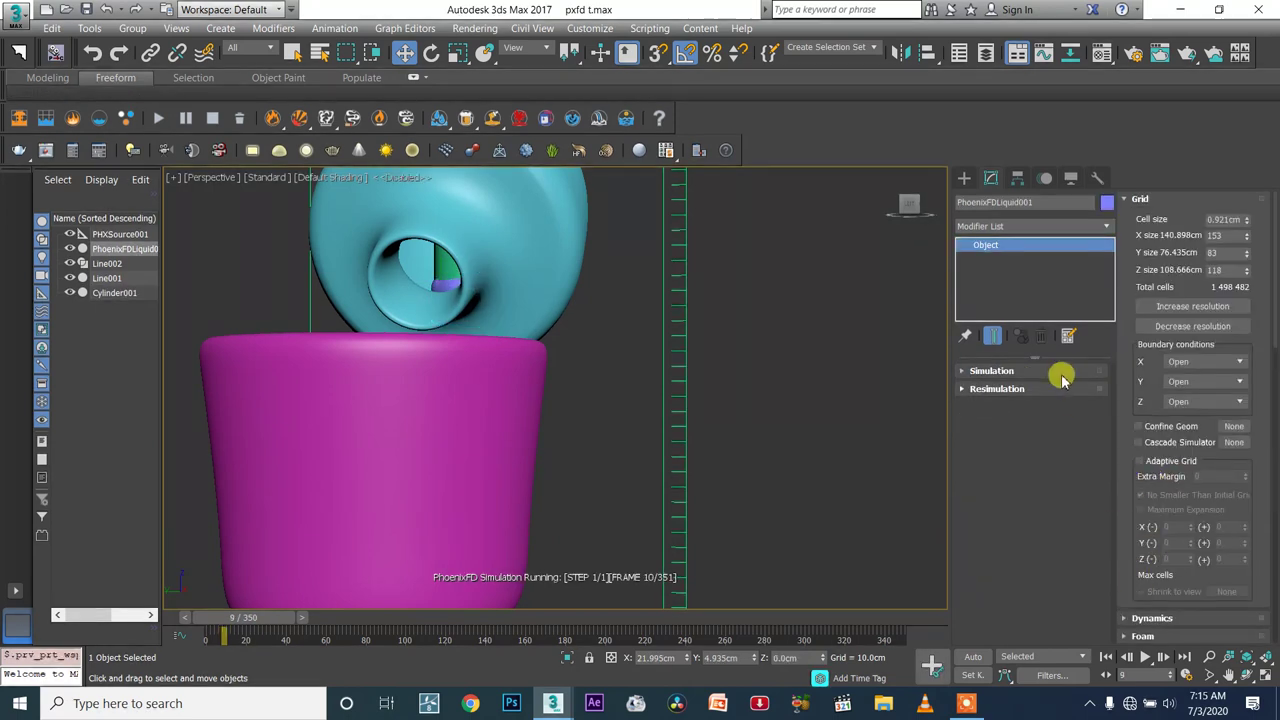
click(1142, 198)
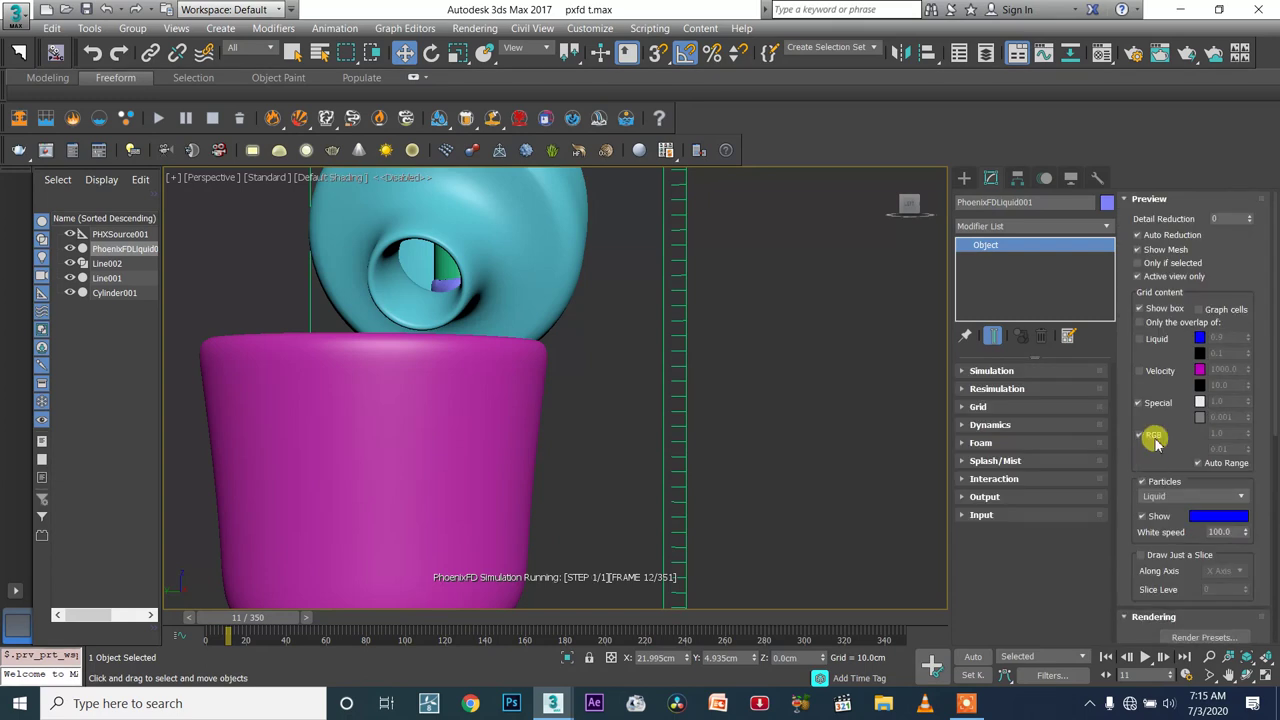
Set the mesh smoothness of the liquid simulator to 5 in its Rendering settings
click(1141, 199)
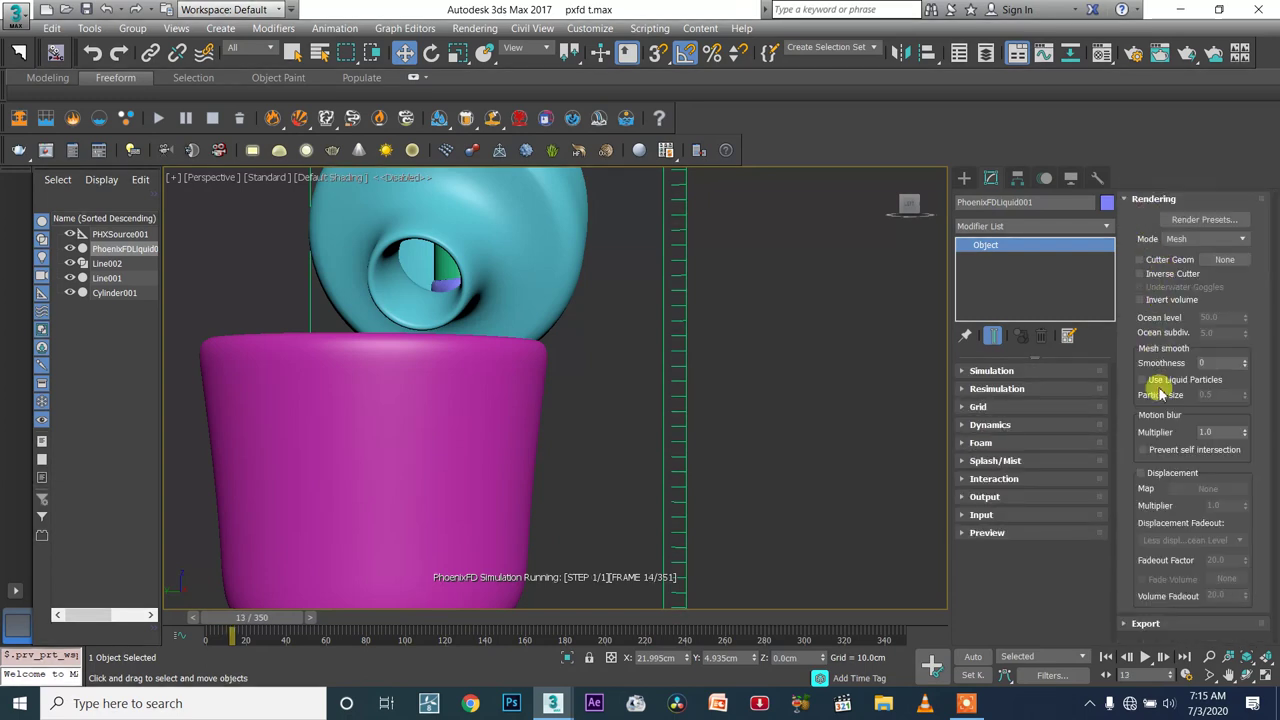
click(1210, 362)
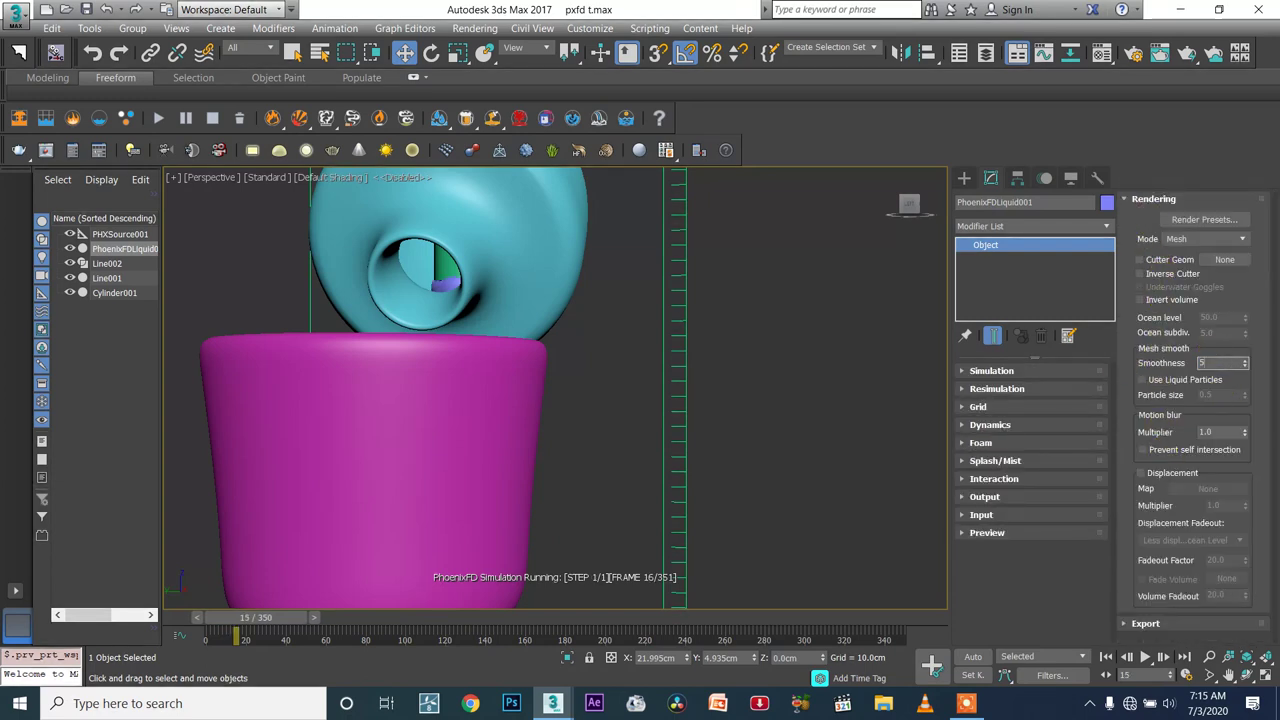
key(Return)
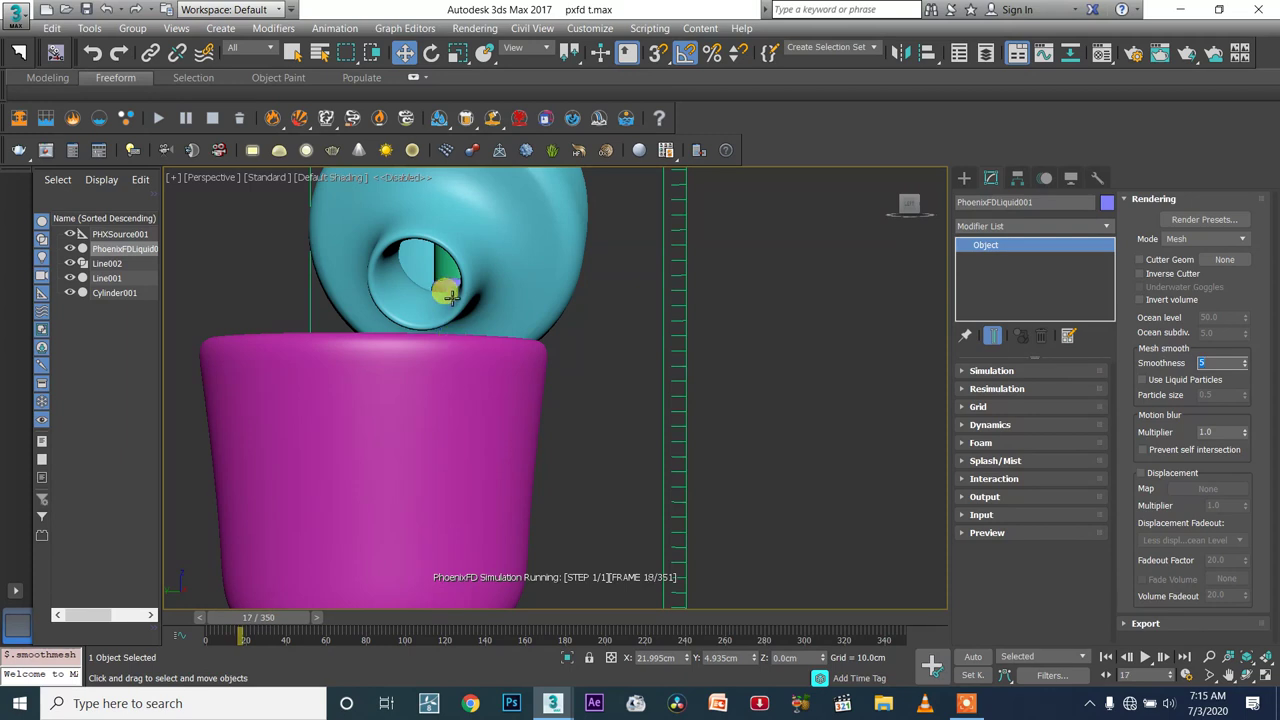
Examine the liquid mesh at the bottle's mouth from several angles as the simulation progresses
scroll(440, 275, up, 5)
scroll(465, 338, down, 3)
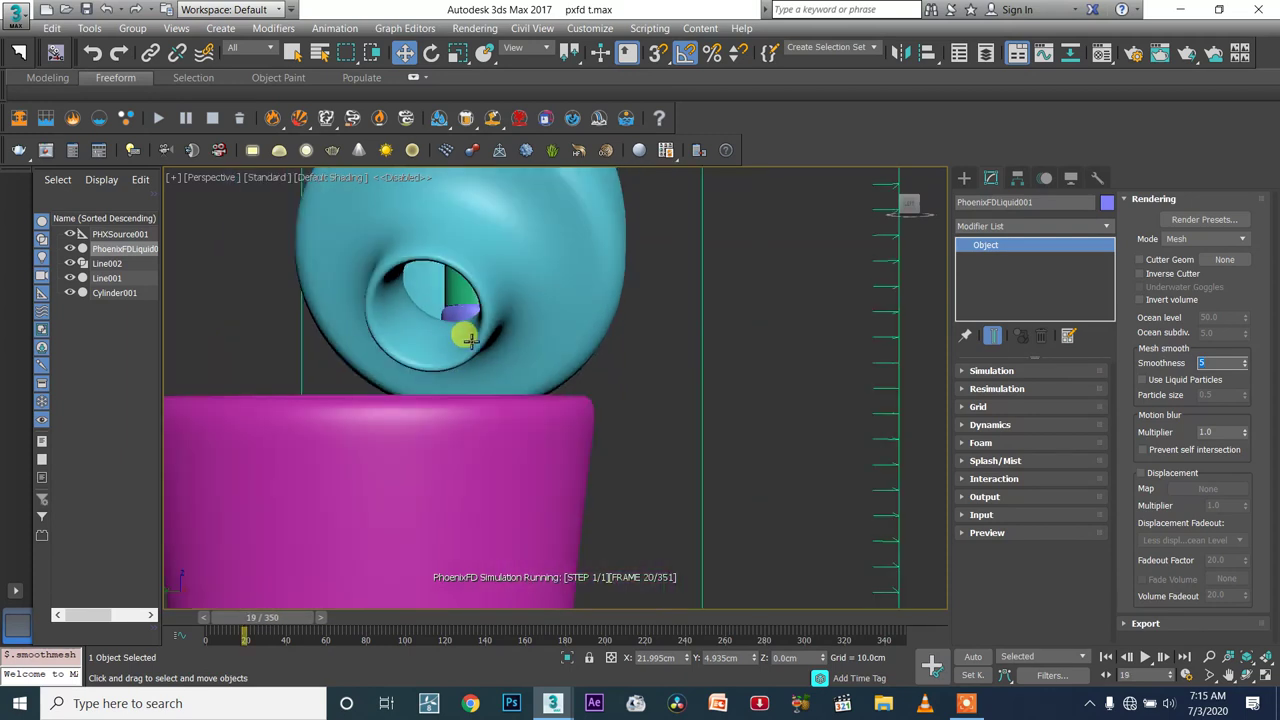
scroll(480, 337, up, 4)
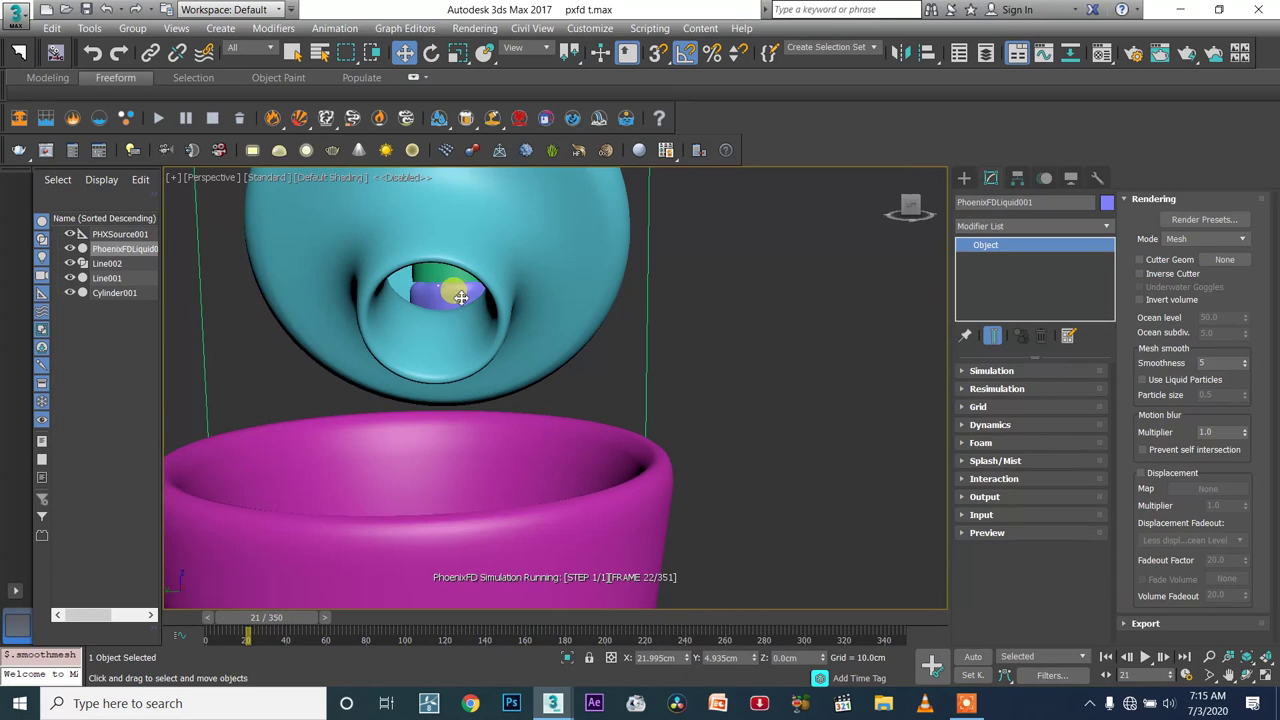
scroll(457, 301, up, 2)
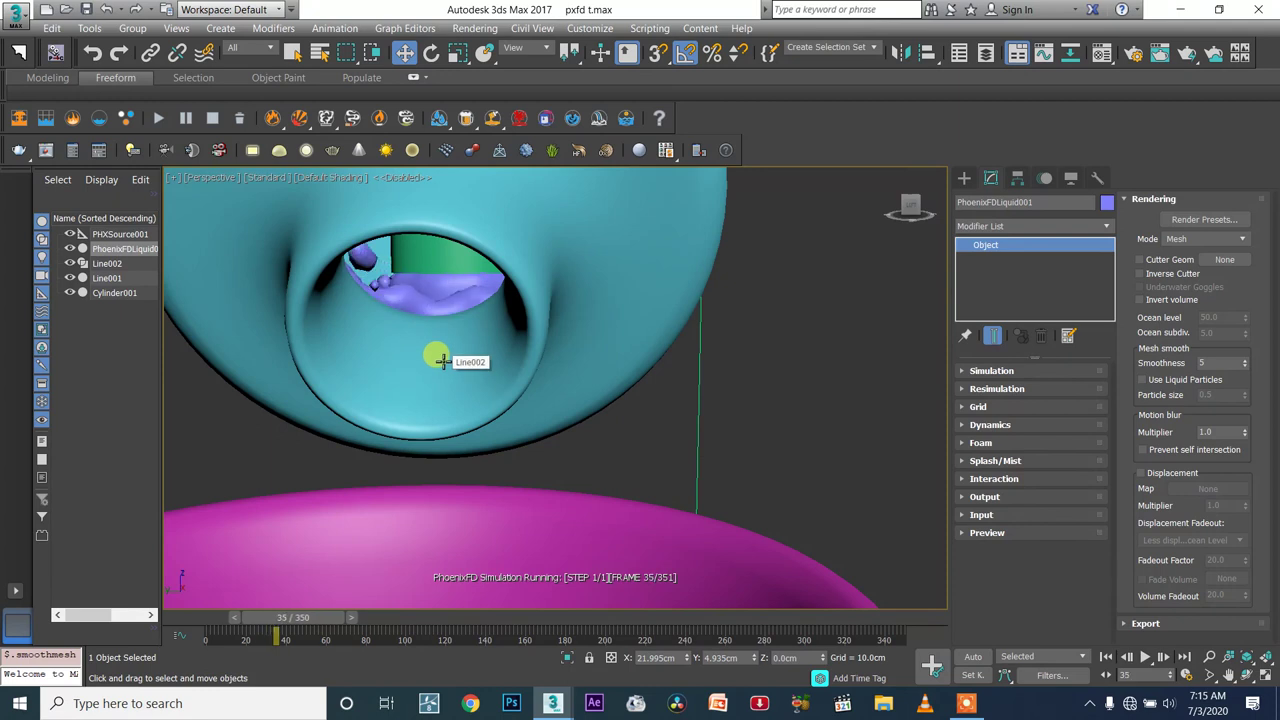
scroll(441, 361, up, 2)
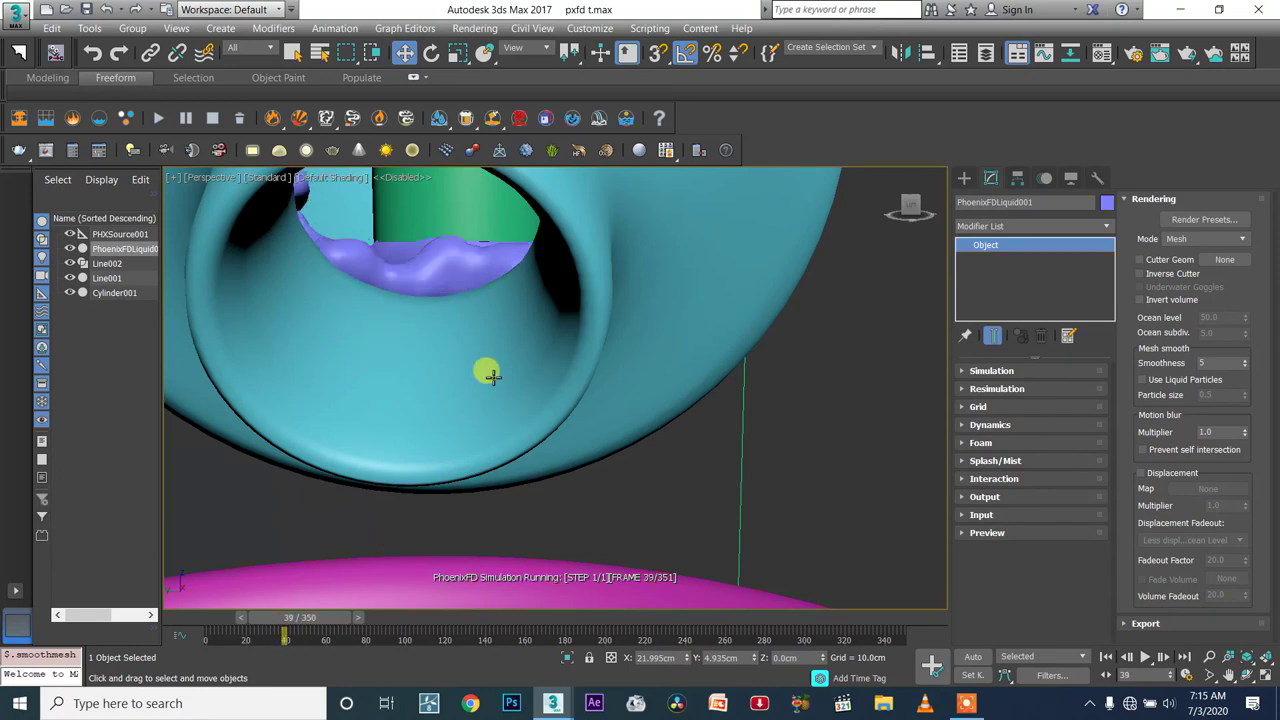
scroll(489, 370, down, 2)
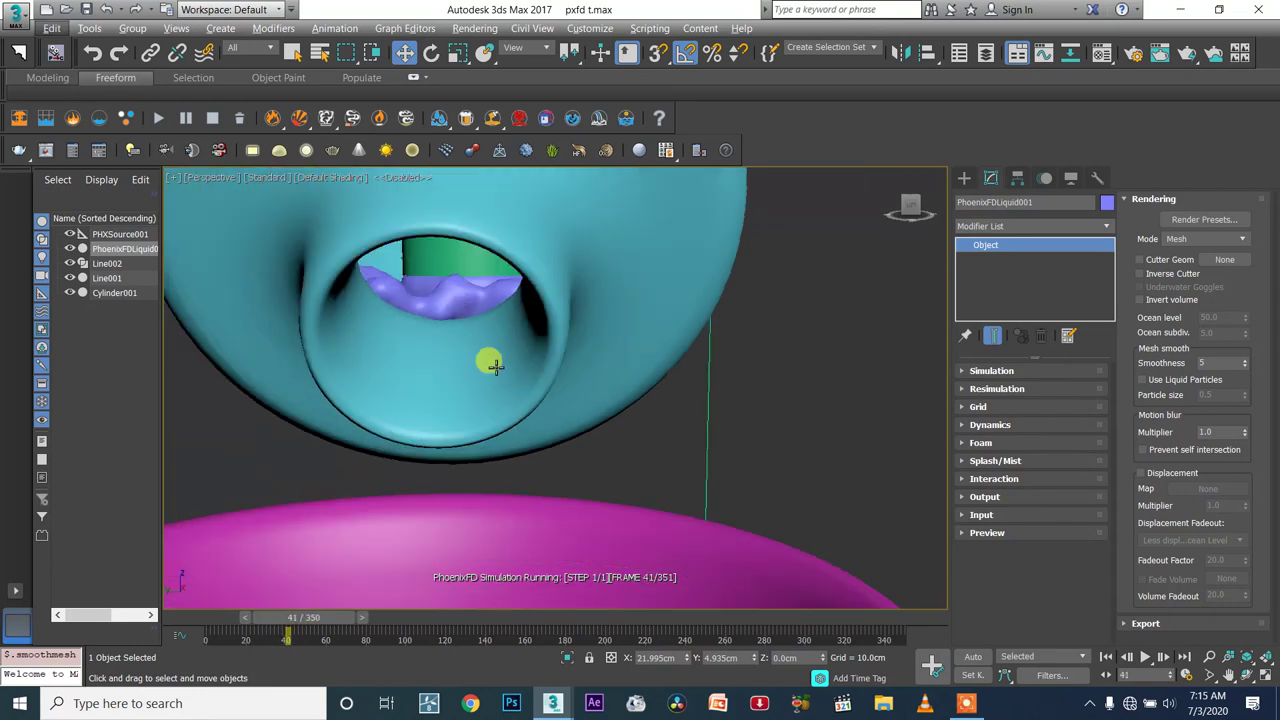
alt+middle_drag(535, 372, 640, 347)
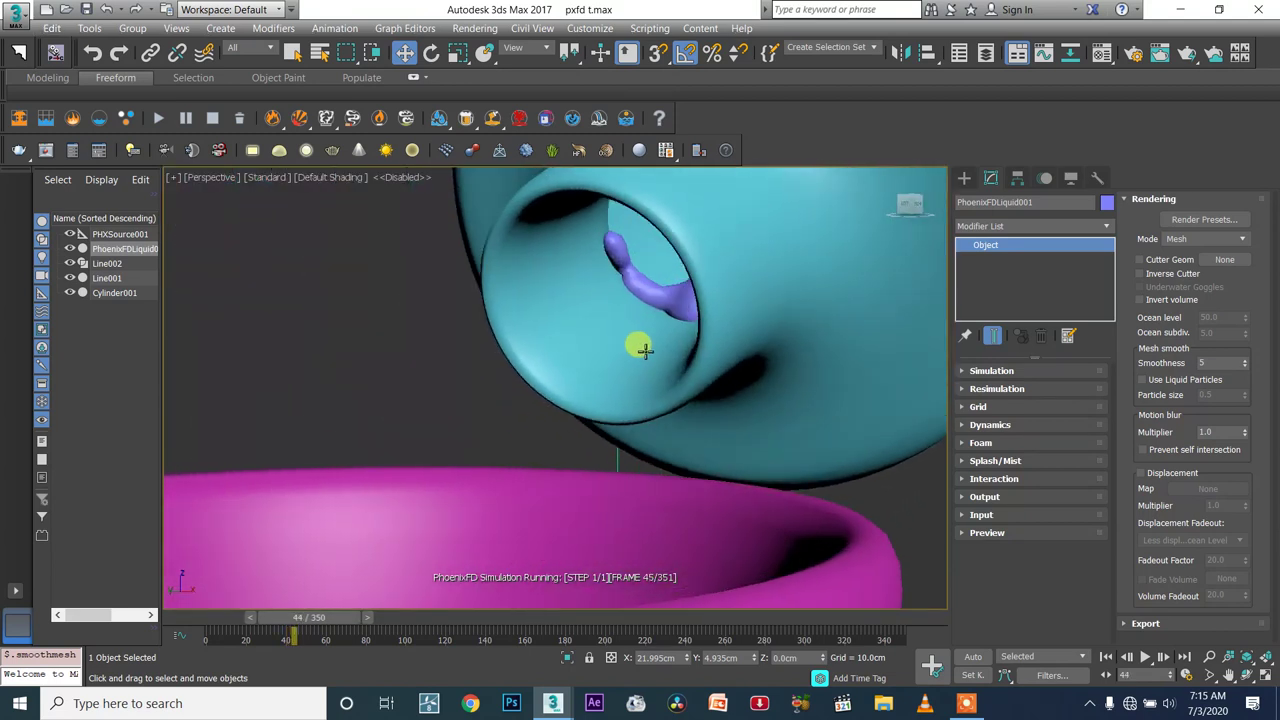
scroll(655, 340, up, 2)
scroll(660, 356, up, 2)
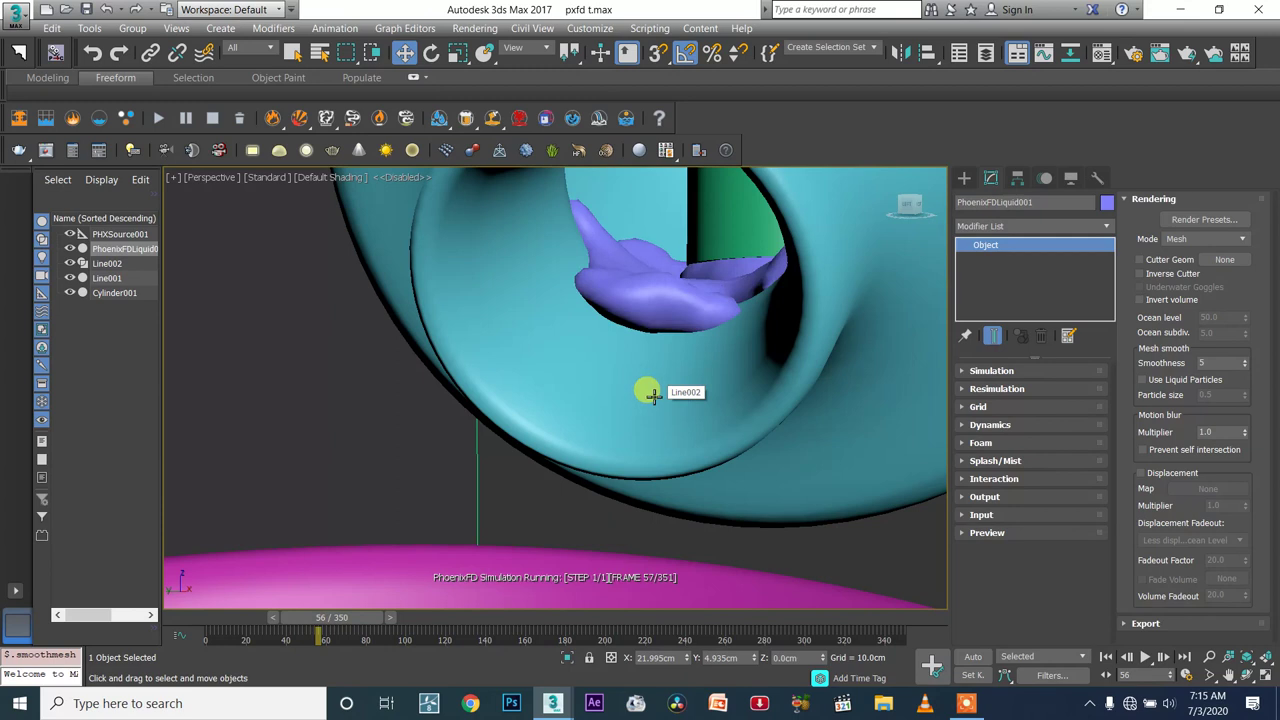
scroll(655, 390, down, 5)
scroll(651, 402, up, 5)
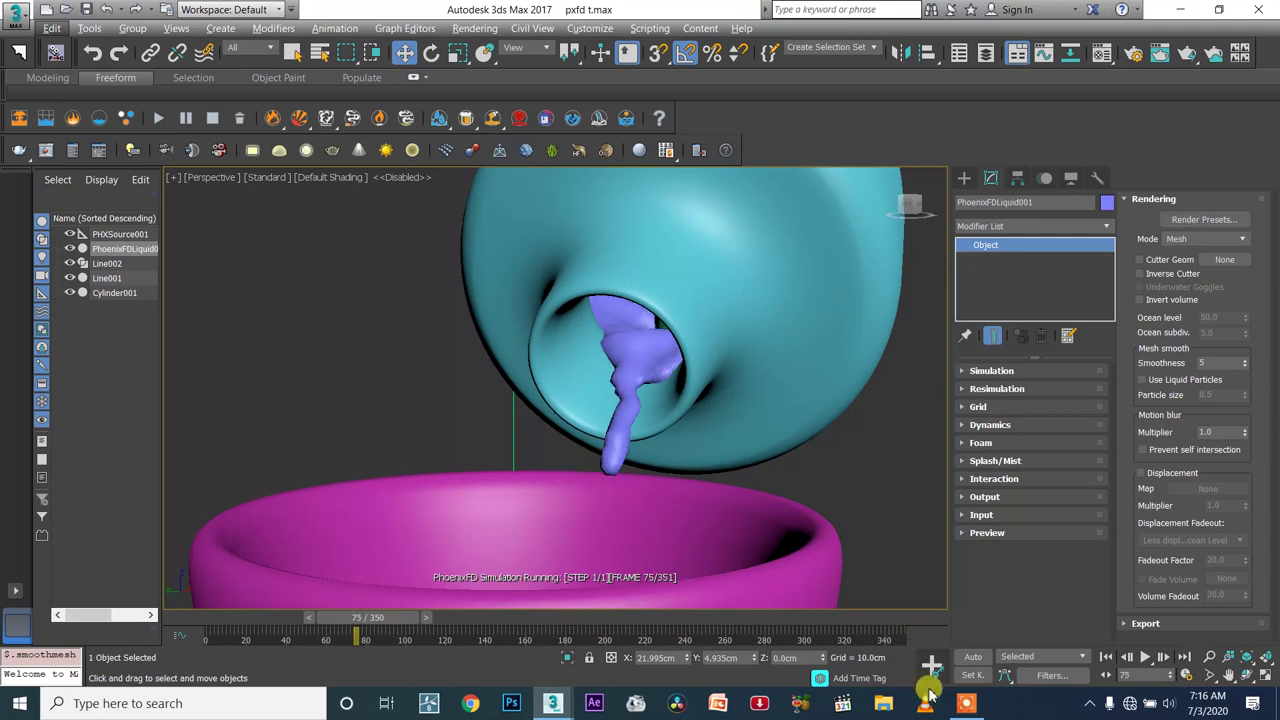
click(966, 706)
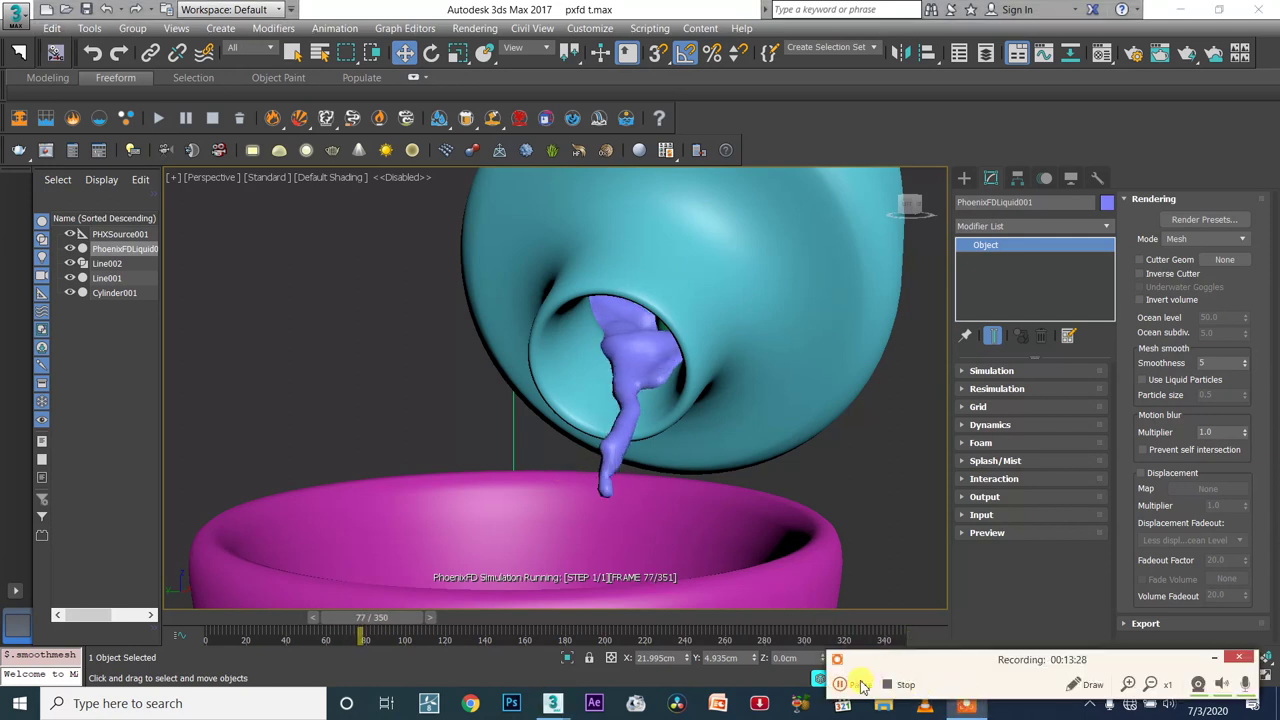
click(862, 686)
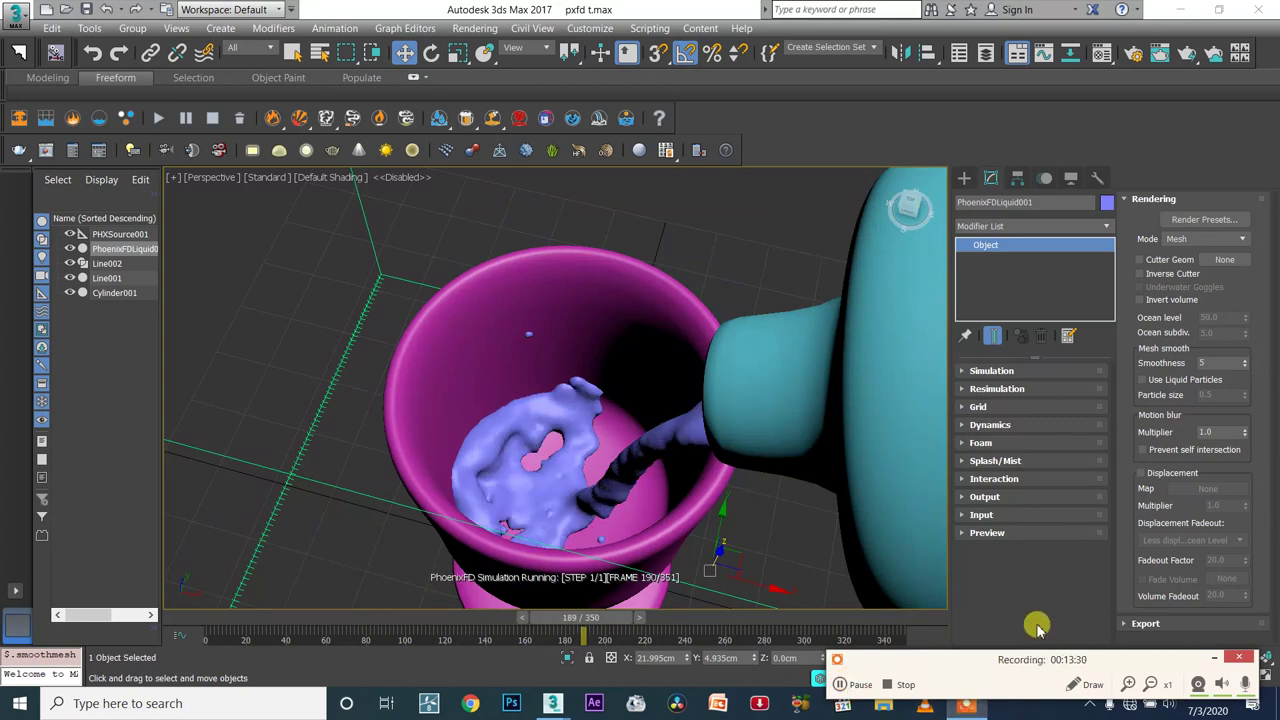
click(1217, 657)
Examine the liquid stream leaving the bottle and the liquid collecting in the glass
scroll(625, 501, up, 5)
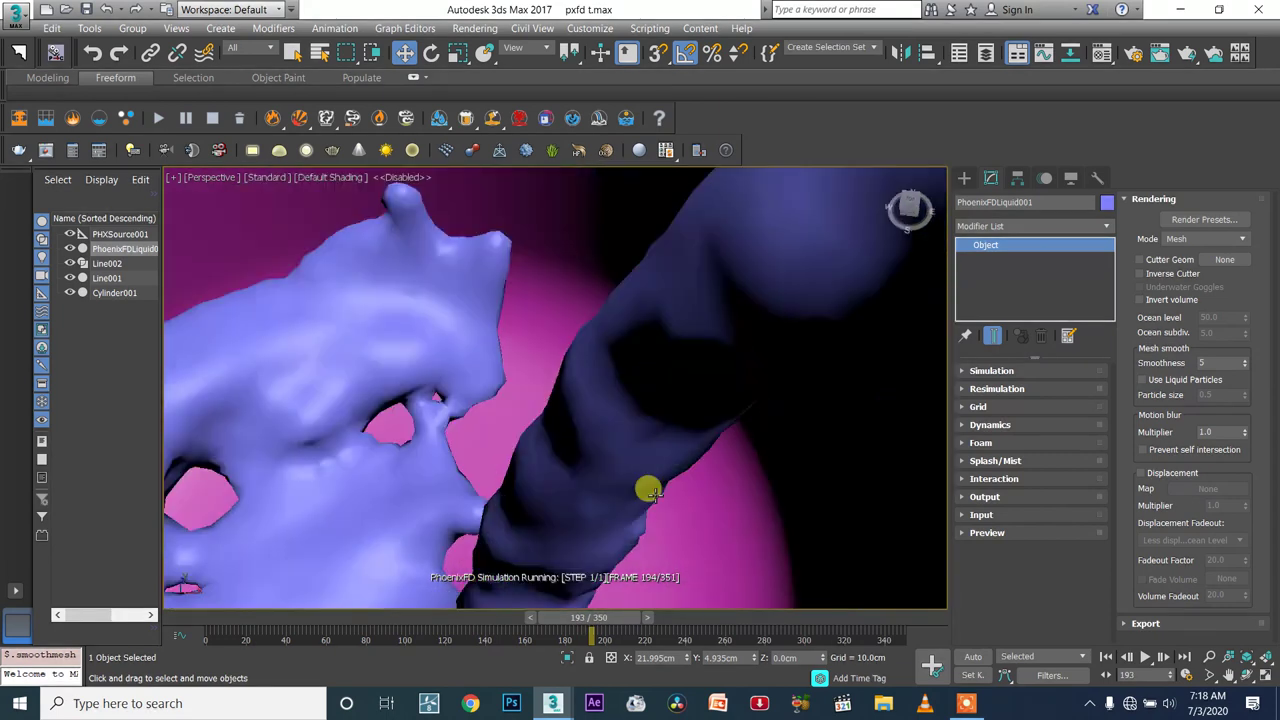
scroll(650, 490, down, 8)
alt+middle_drag(762, 479, 726, 368)
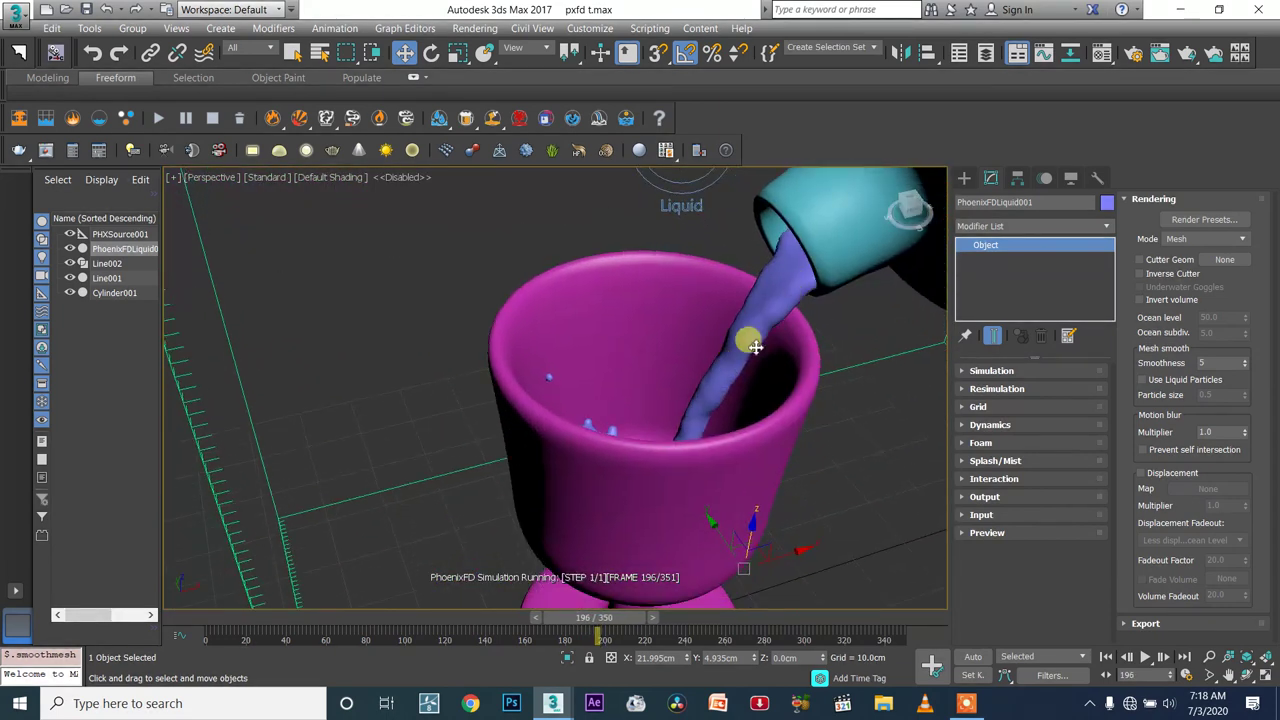
middle_drag(824, 297, 380, 412)
middle_drag(669, 351, 764, 336)
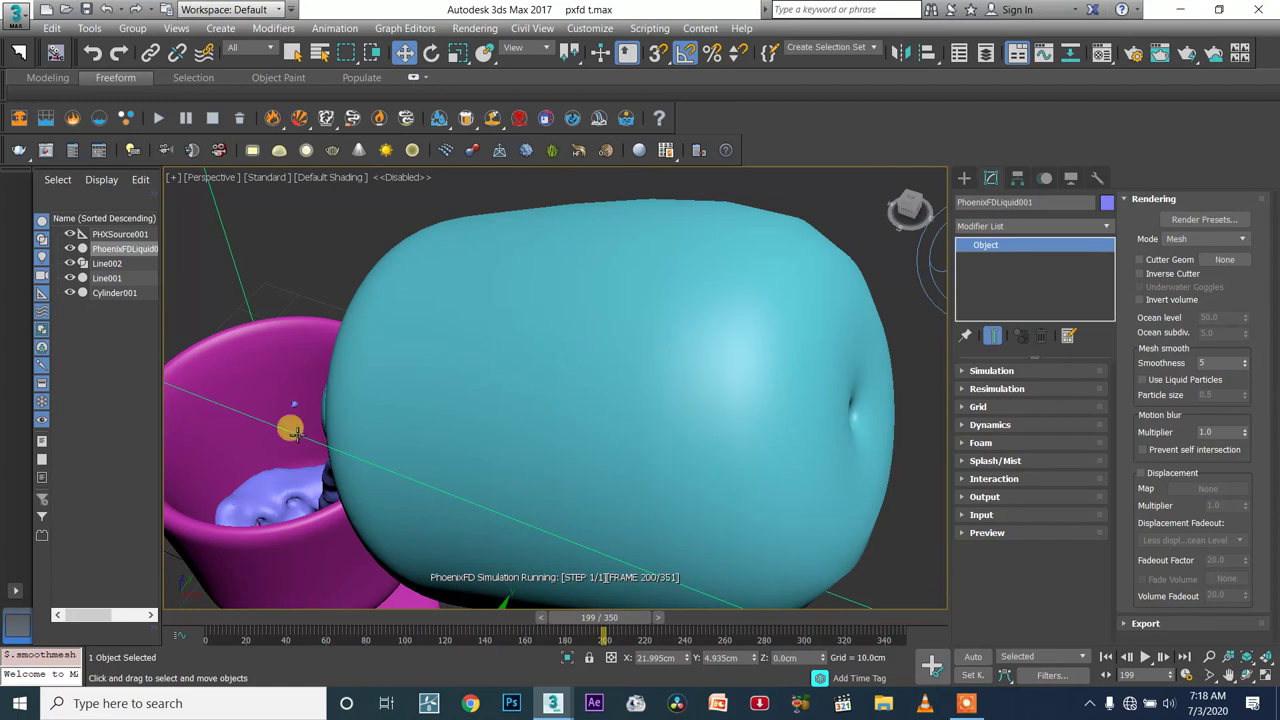
scroll(460, 392, up, 3)
middle_drag(352, 472, 423, 467)
scroll(686, 406, down, 3)
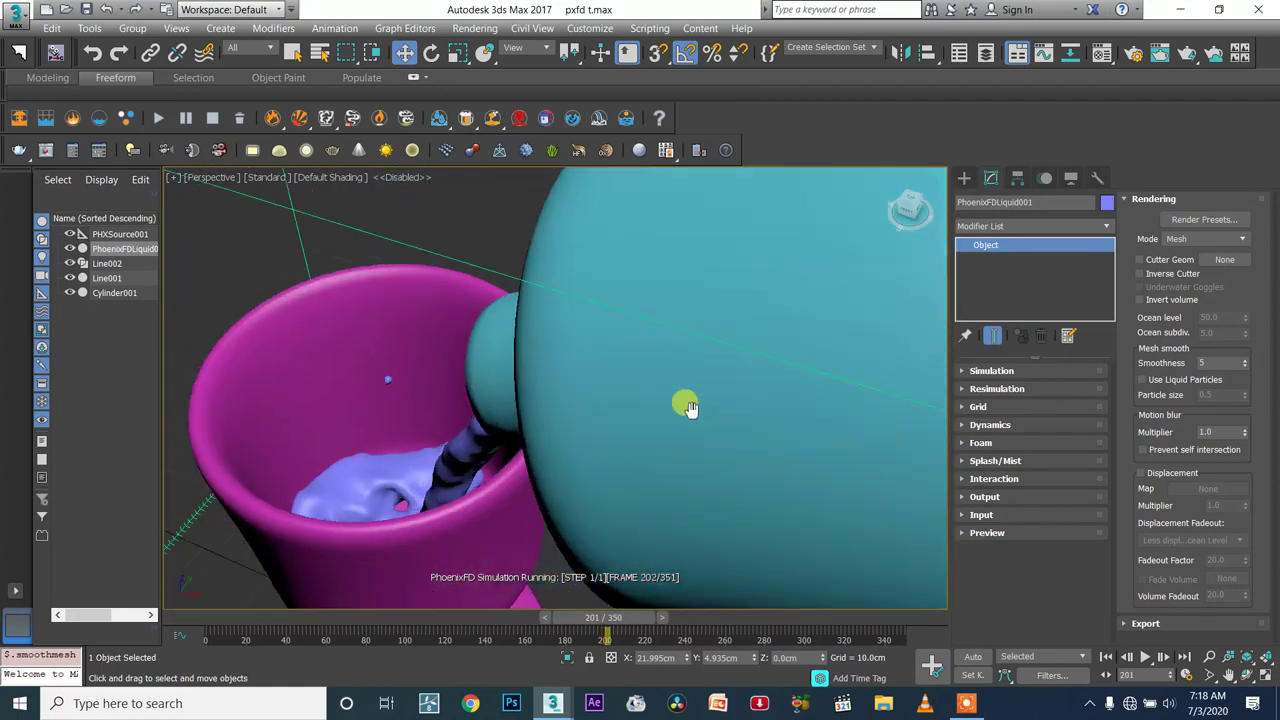
scroll(460, 562, up, 4)
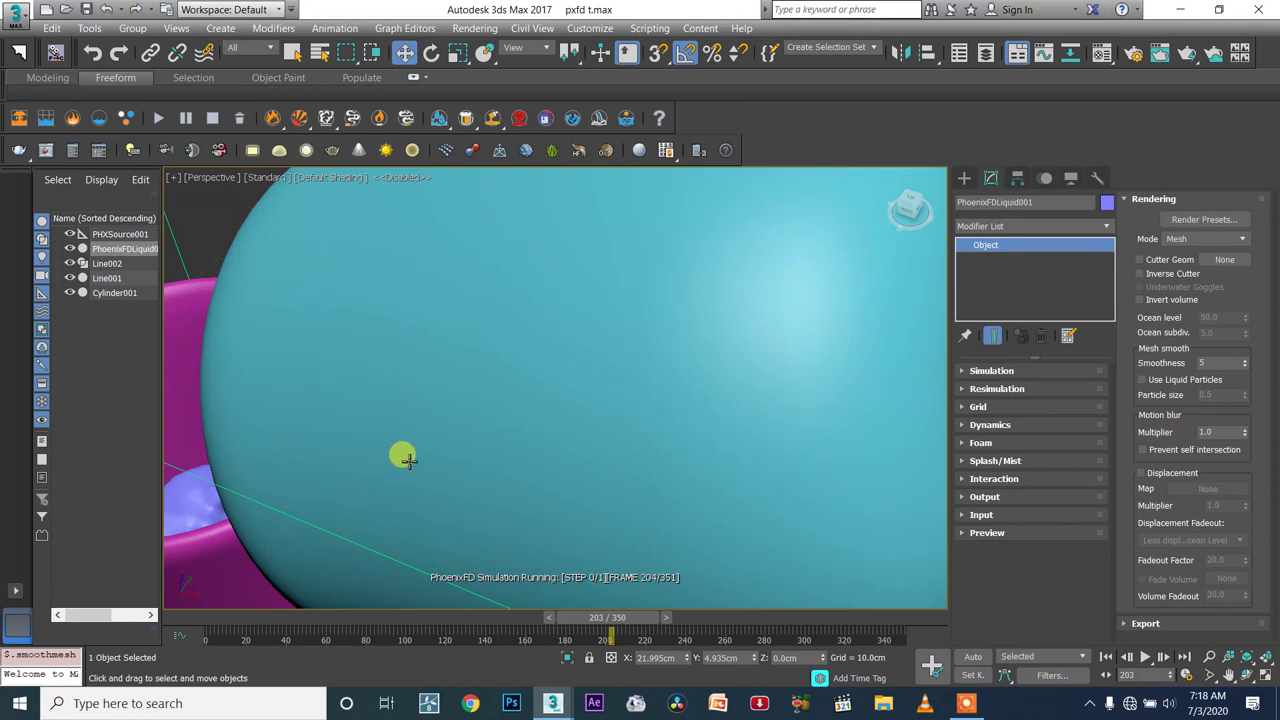
scroll(408, 460, down, 3)
middle_drag(765, 379, 773, 378)
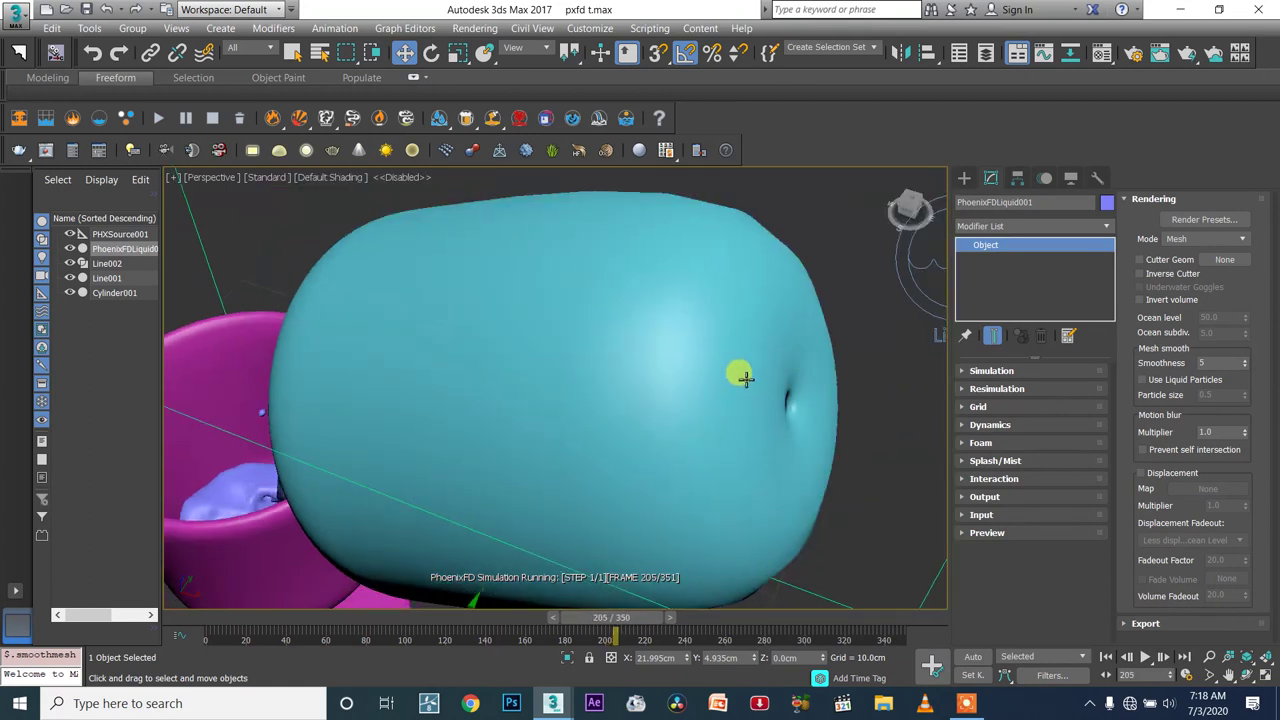
Create a VRay physical camera from the current view, look through it, dolly in close on the glass and clear the selection
scroll(697, 385, down, 4)
middle_drag(590, 362, 857, 272)
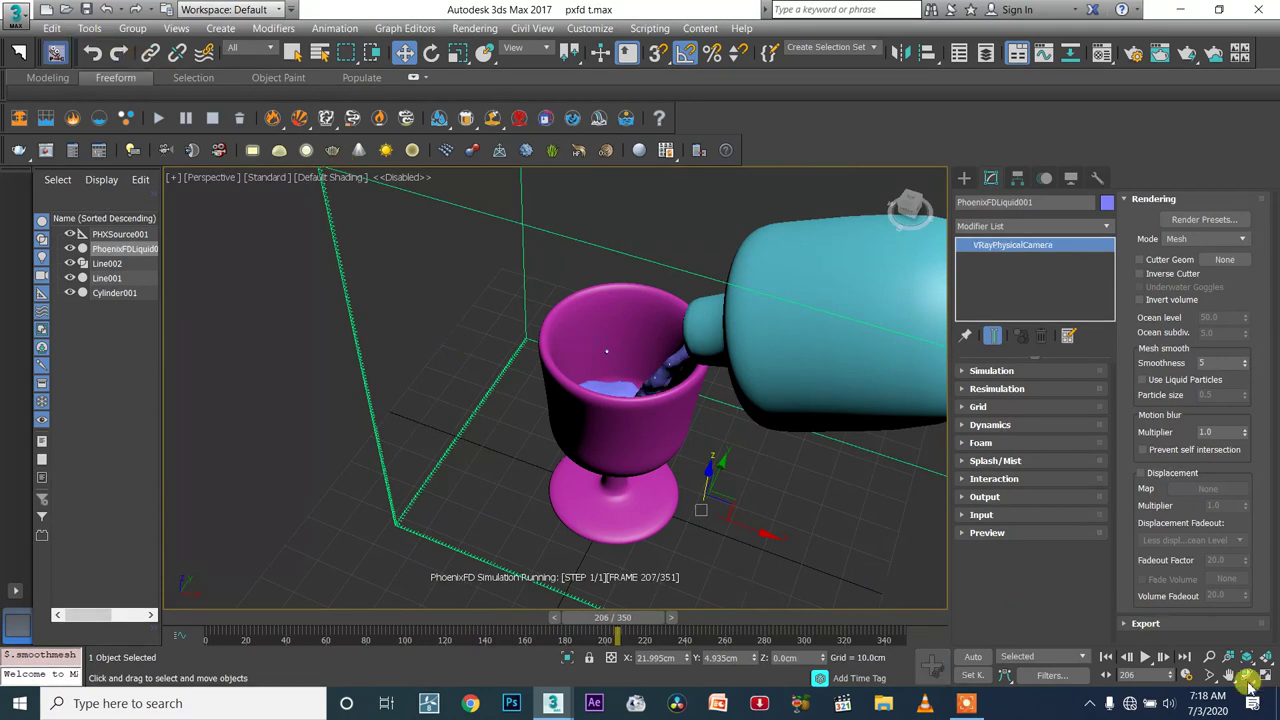
scroll(603, 451, down, 2)
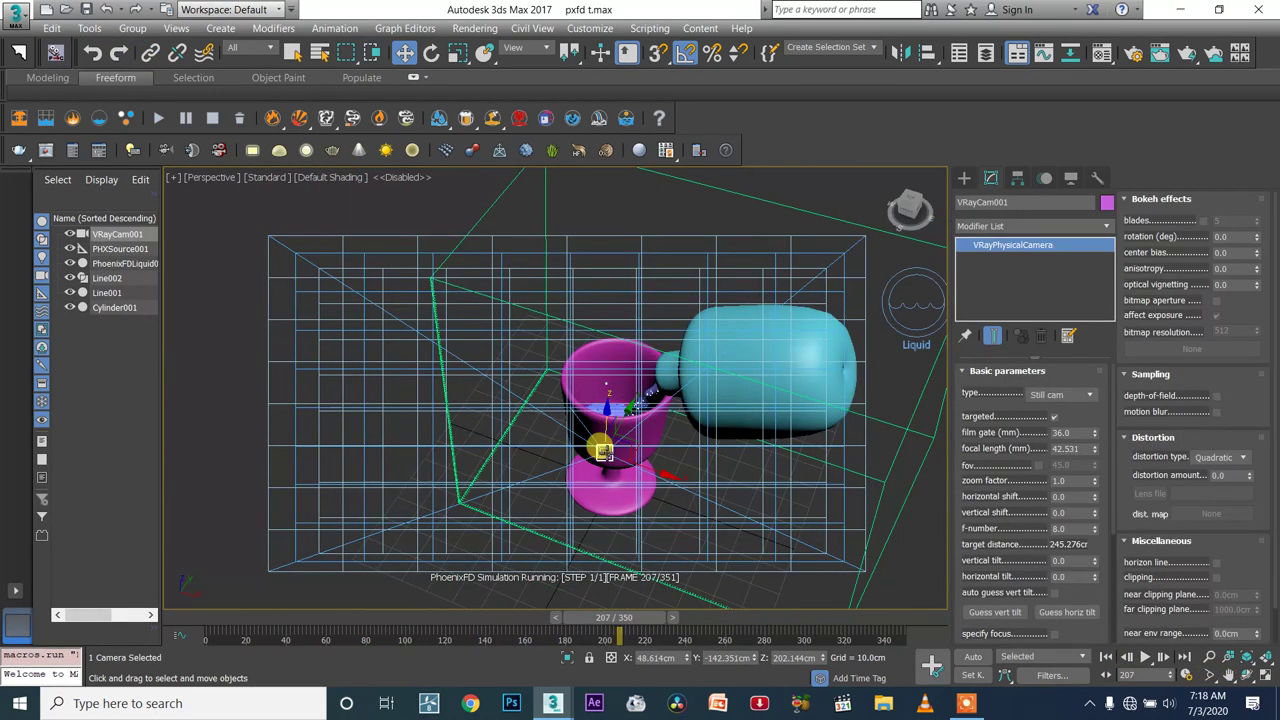
key(c)
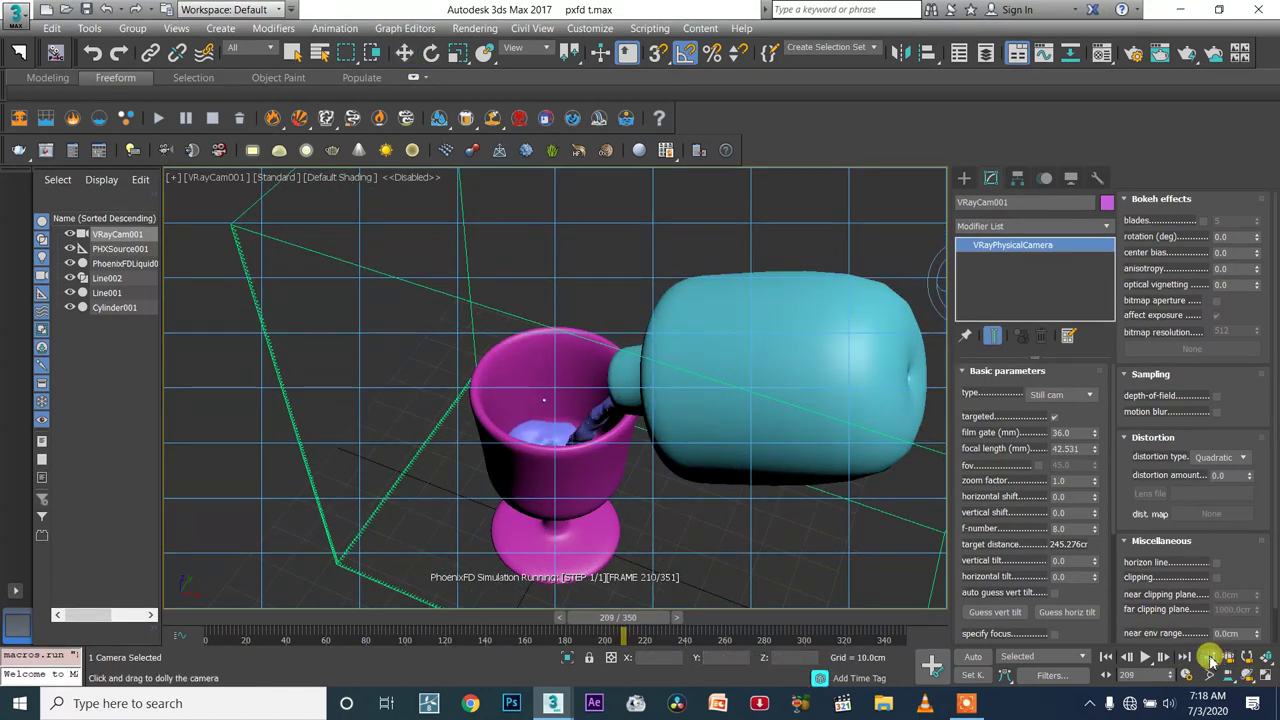
click(1210, 657)
drag(621, 447, 679, 455)
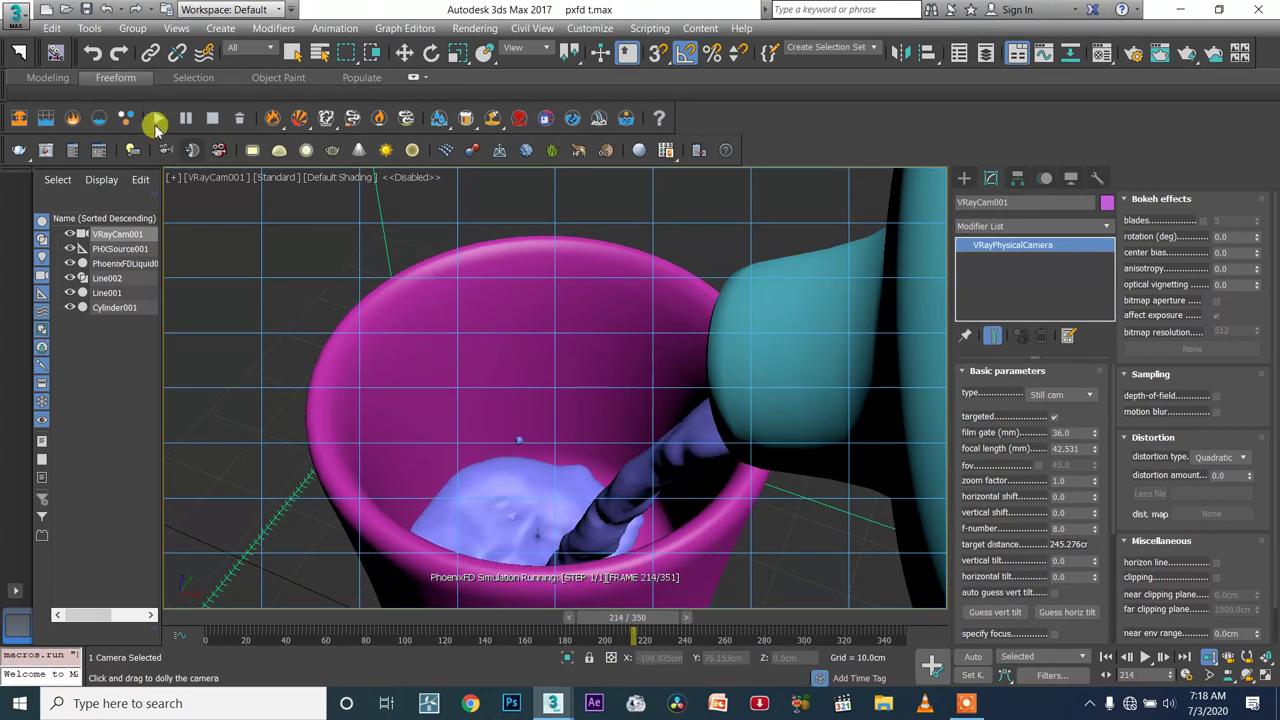
click(292, 52)
click(424, 421)
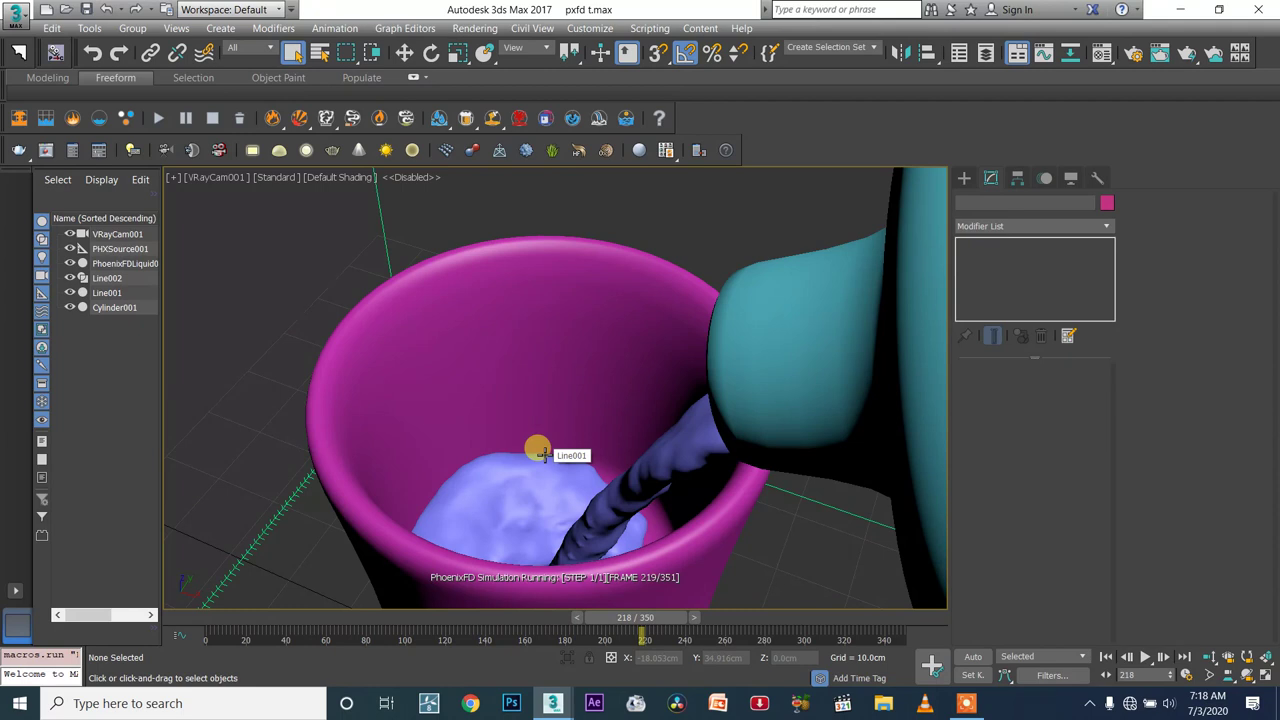
Return to the perspective view, select the liquid simulator and turn off the Particles display in its Preview settings
key(p)
key(z)
mouse_move(614, 456)
alt+middle_down()
mouse_move(709, 437)
mouse_move(591, 437)
mouse_move(598, 448)
alt+middle_up()
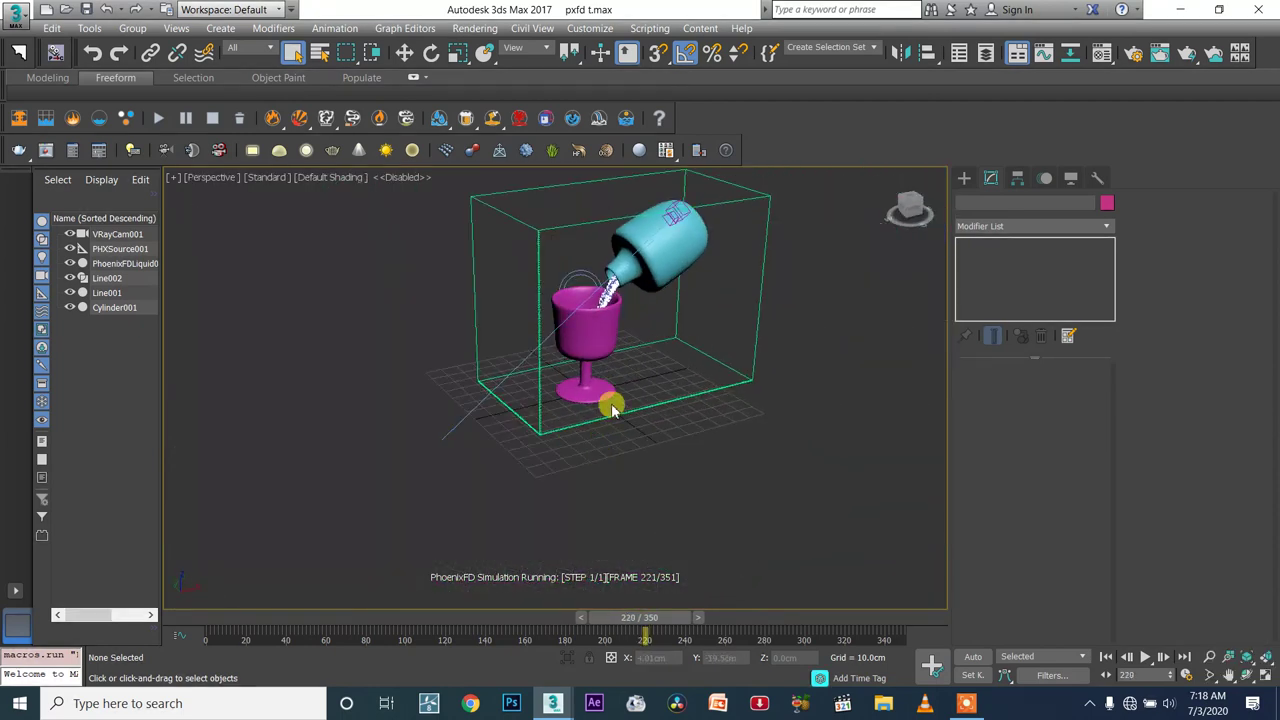
scroll(596, 284, up, 7)
scroll(654, 318, down, 2)
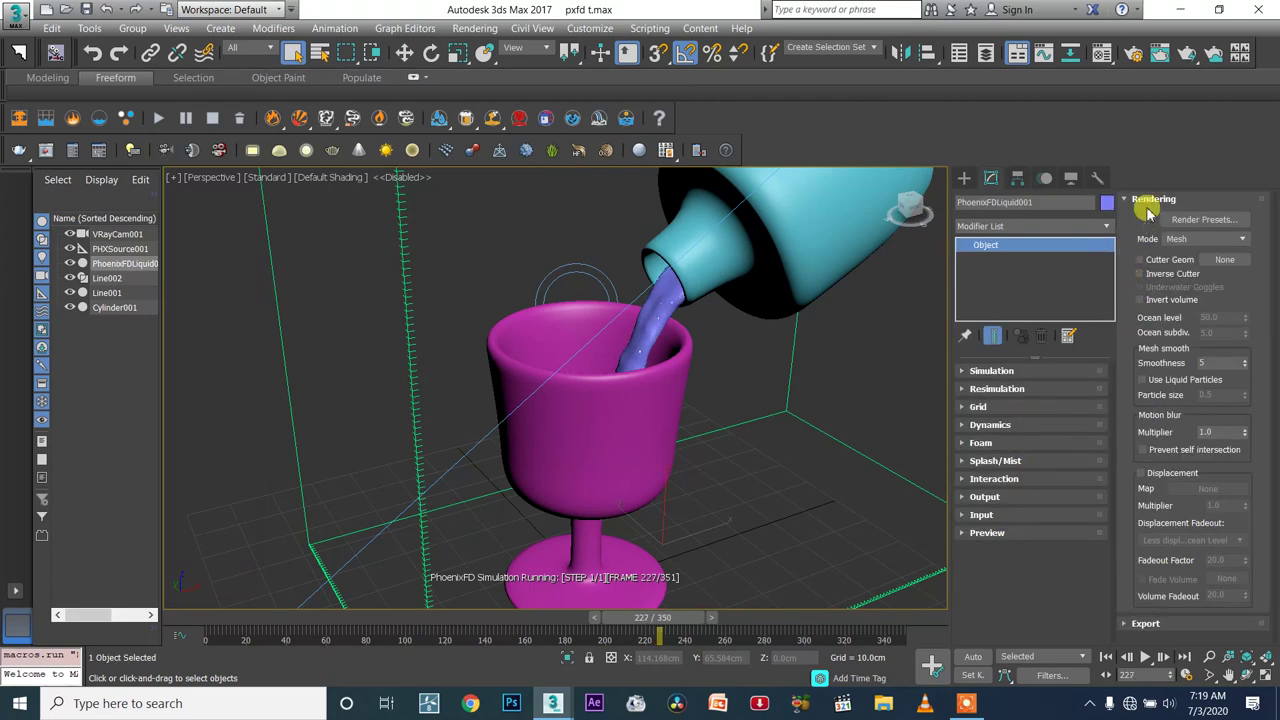
click(998, 536)
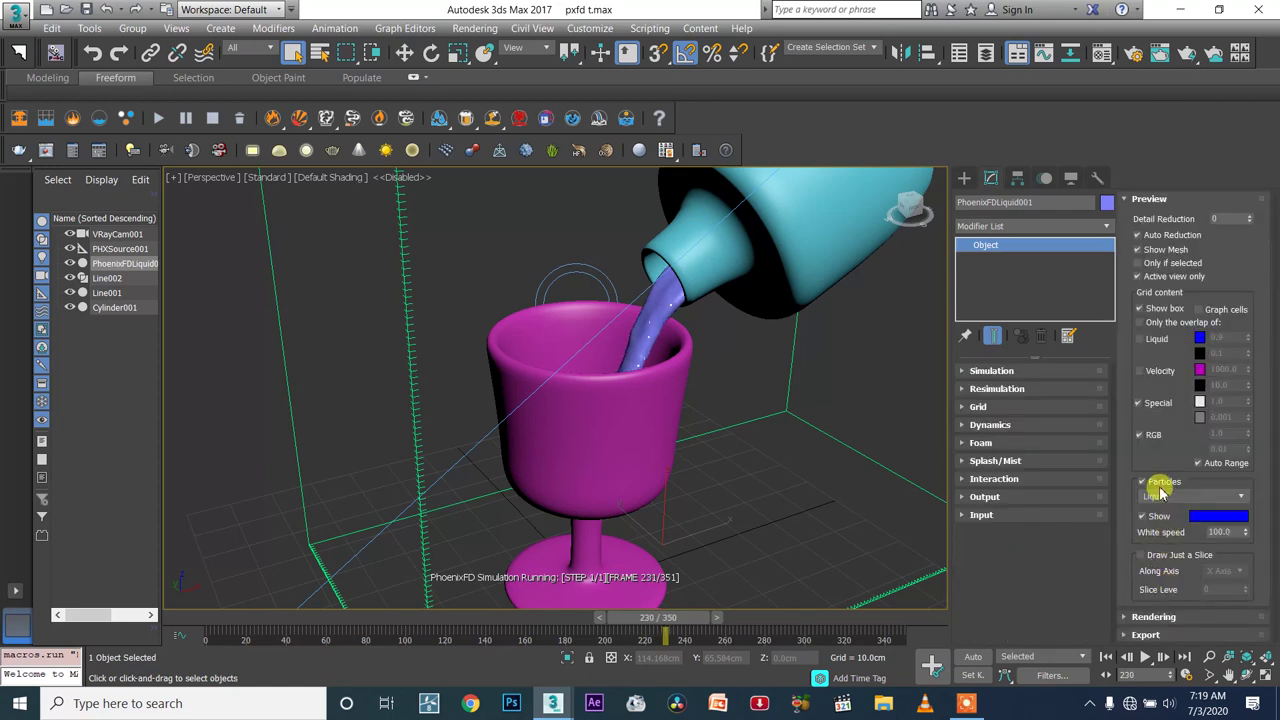
scroll(641, 337, down, 4)
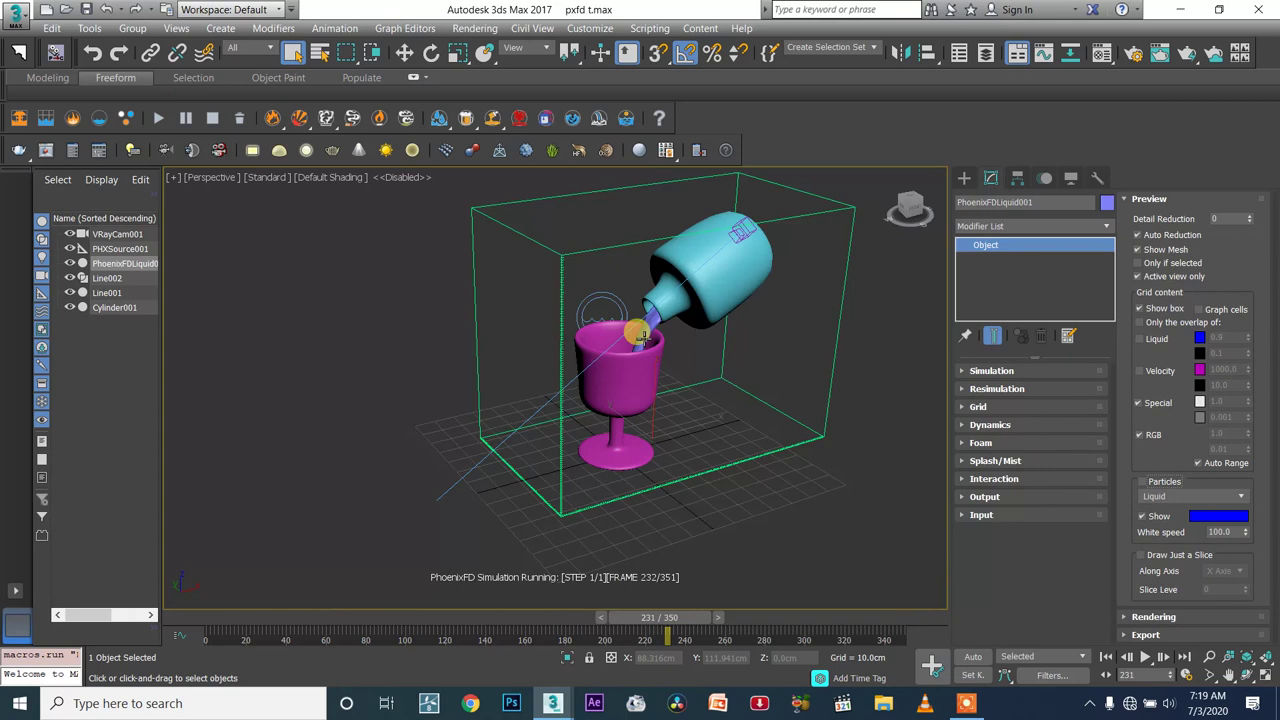
Draw a ground plane about 250 cm long and 251 cm wide beneath the glass and bottle
scroll(641, 337, up, 4)
scroll(660, 364, down, 5)
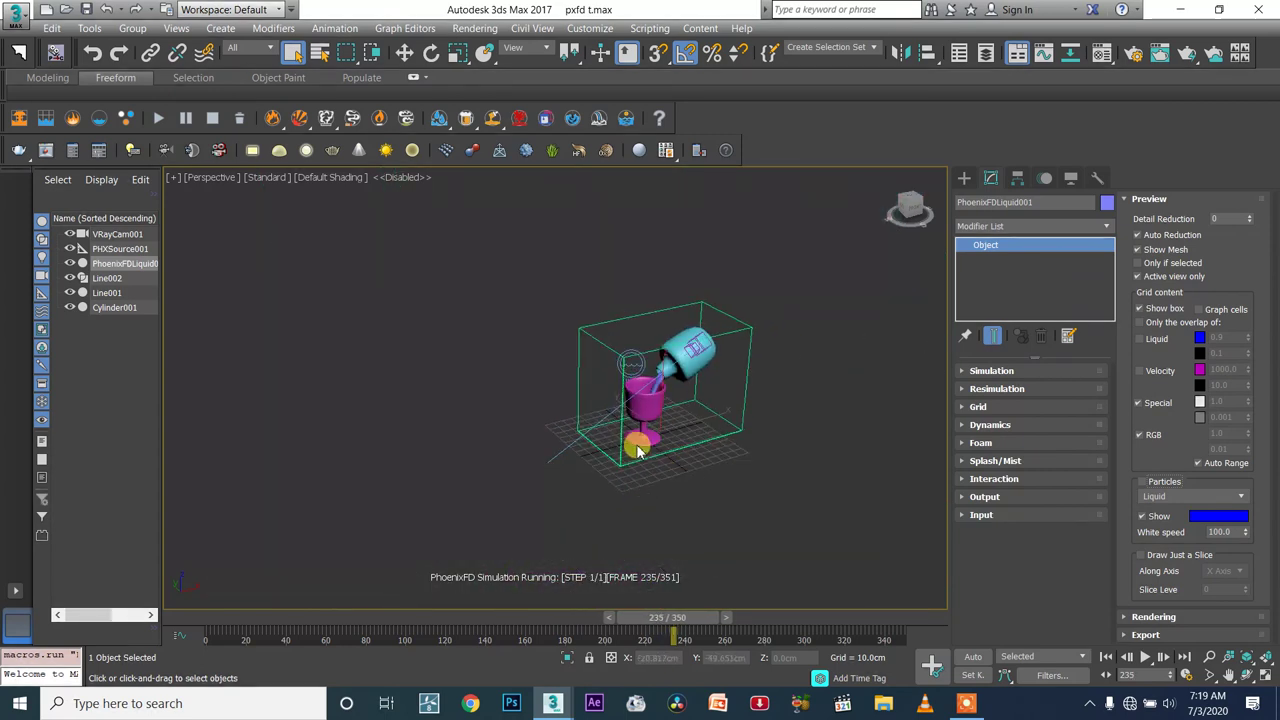
scroll(614, 458, up, 4)
scroll(637, 485, down, 4)
scroll(644, 491, up, 2)
ctrl+right_click(685, 505)
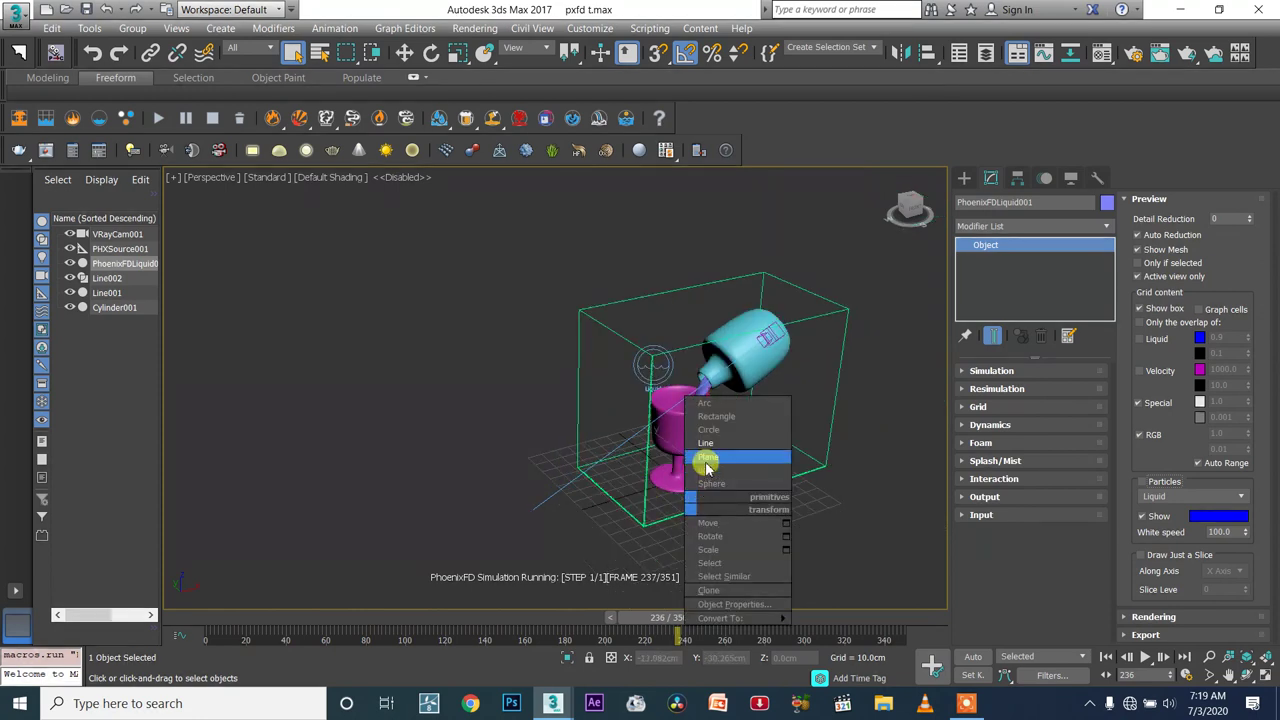
click(705, 461)
drag(850, 518, 314, 442)
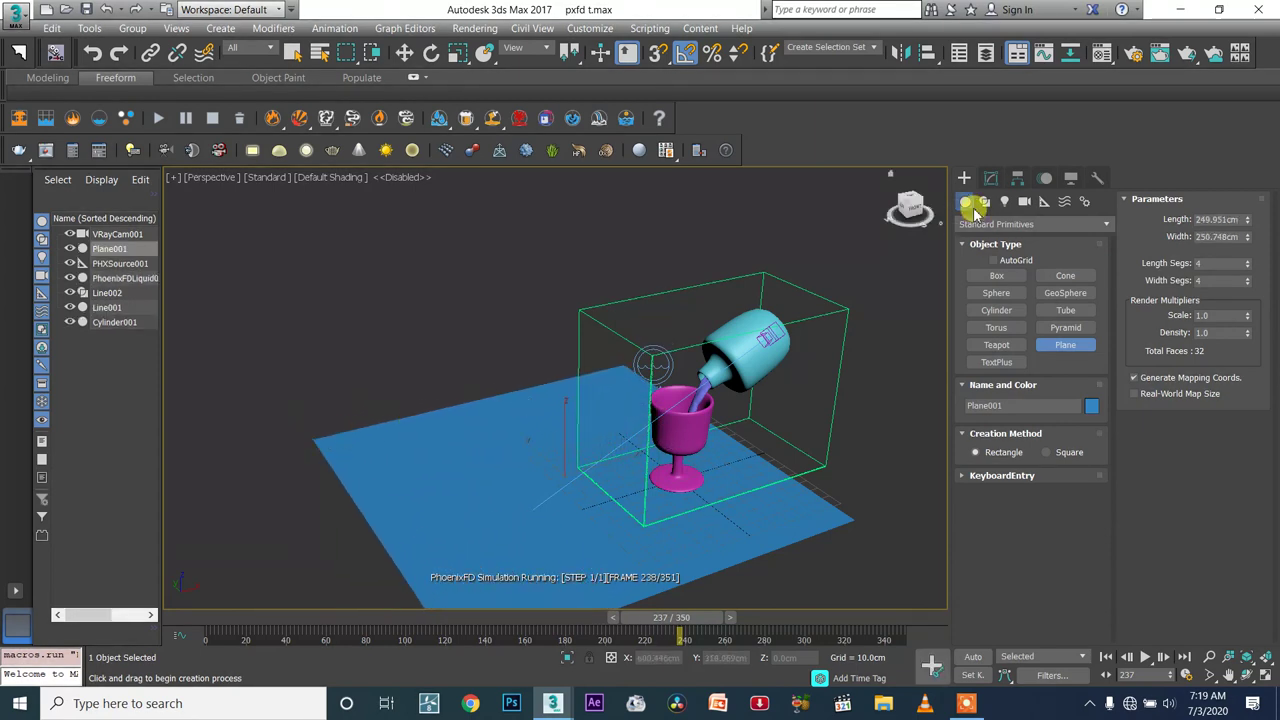
Set the plane's length and width segments to 1 and apply an Edit Poly modifier
click(990, 180)
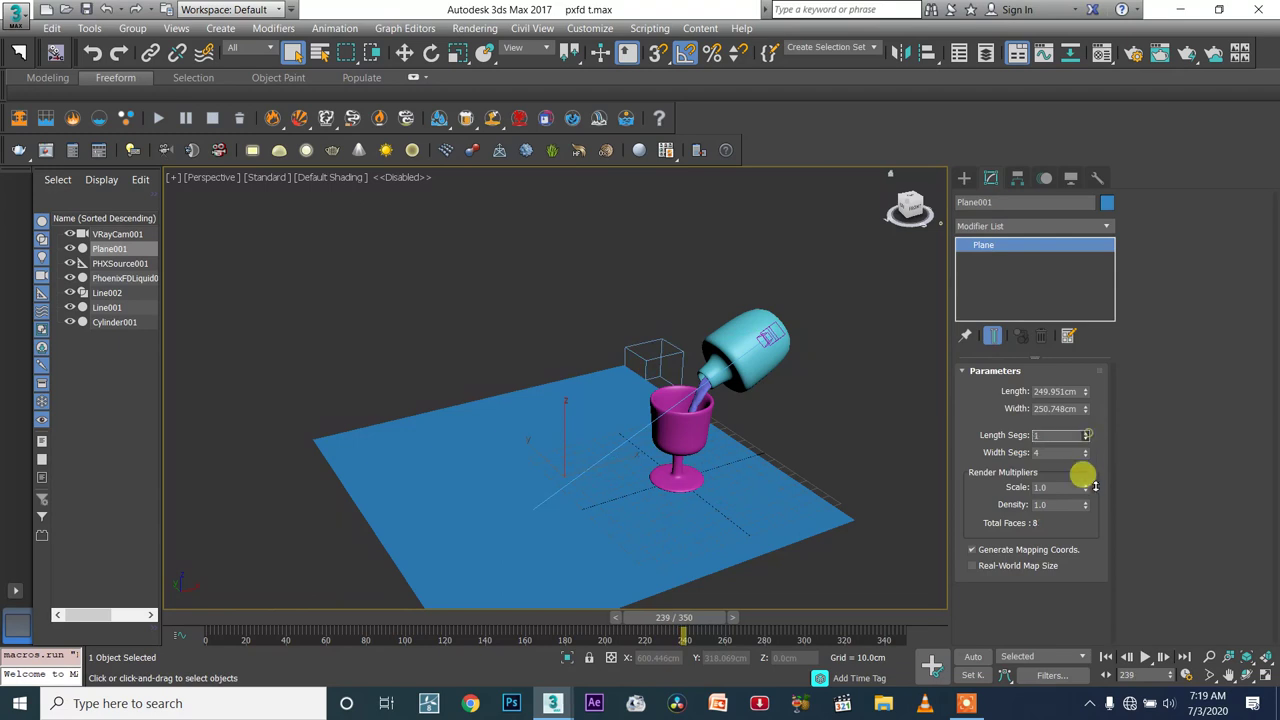
click(1022, 228)
scroll(1015, 270, down, 10)
click(1011, 280)
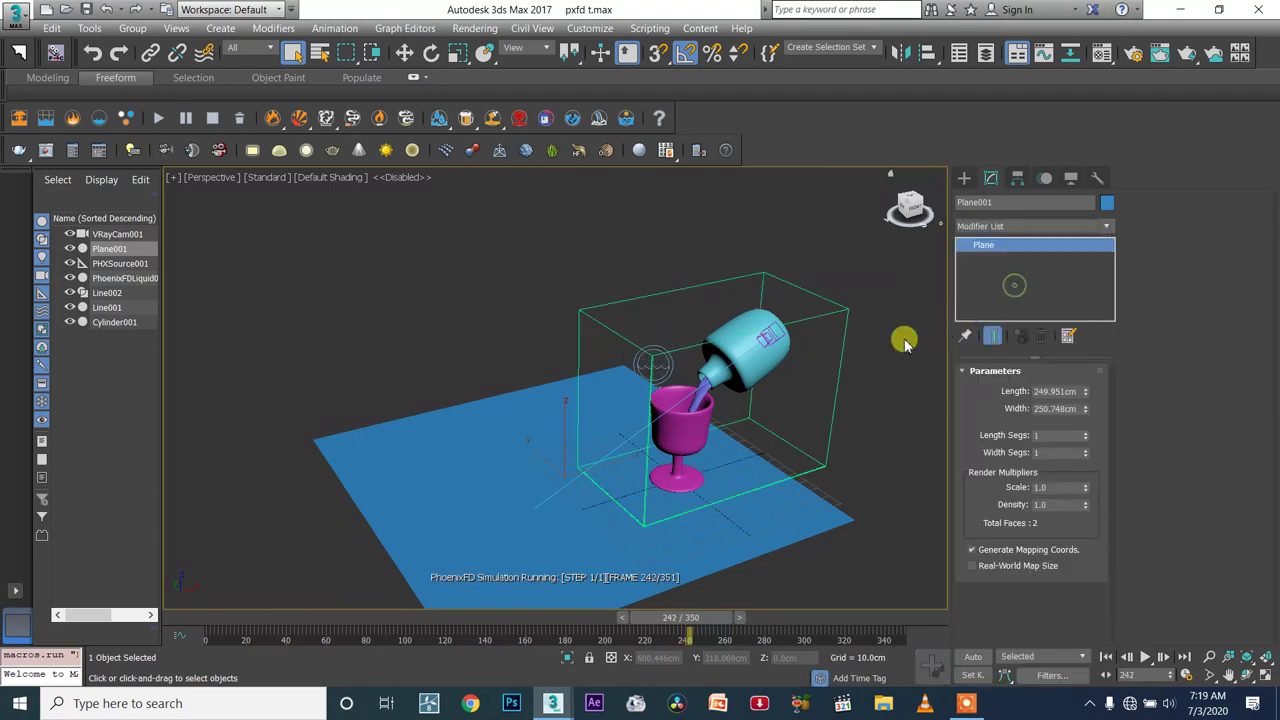
Select the plane's far edge beside the glass and extend a copy of it upward into a wall about 177 cm high
key(2)
alt+middle_drag(449, 449, 606, 437)
click(540, 397)
key(w)
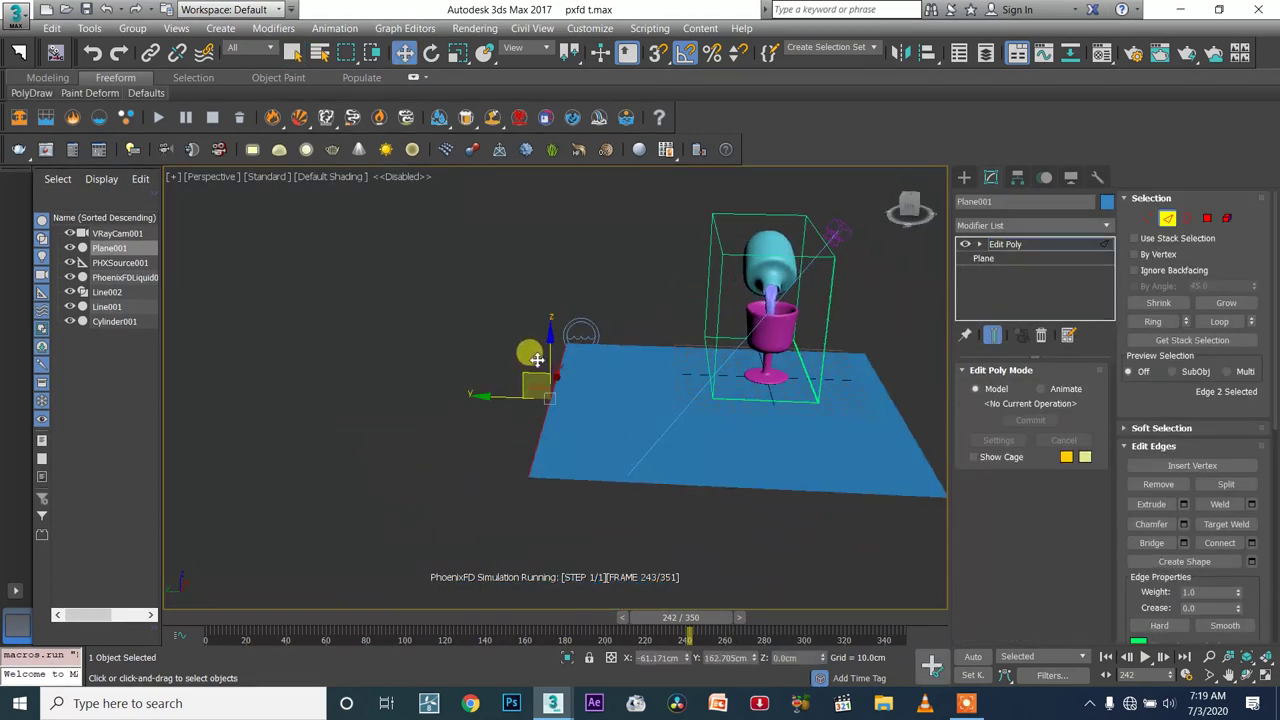
shift+drag(581, 229, 614, 148)
Extend the wall's upper edge horizontally over the glass as a ceiling and select the edge where wall and ceiling meet
middle_drag(658, 259, 443, 343)
drag(437, 340, 703, 357)
click(423, 337)
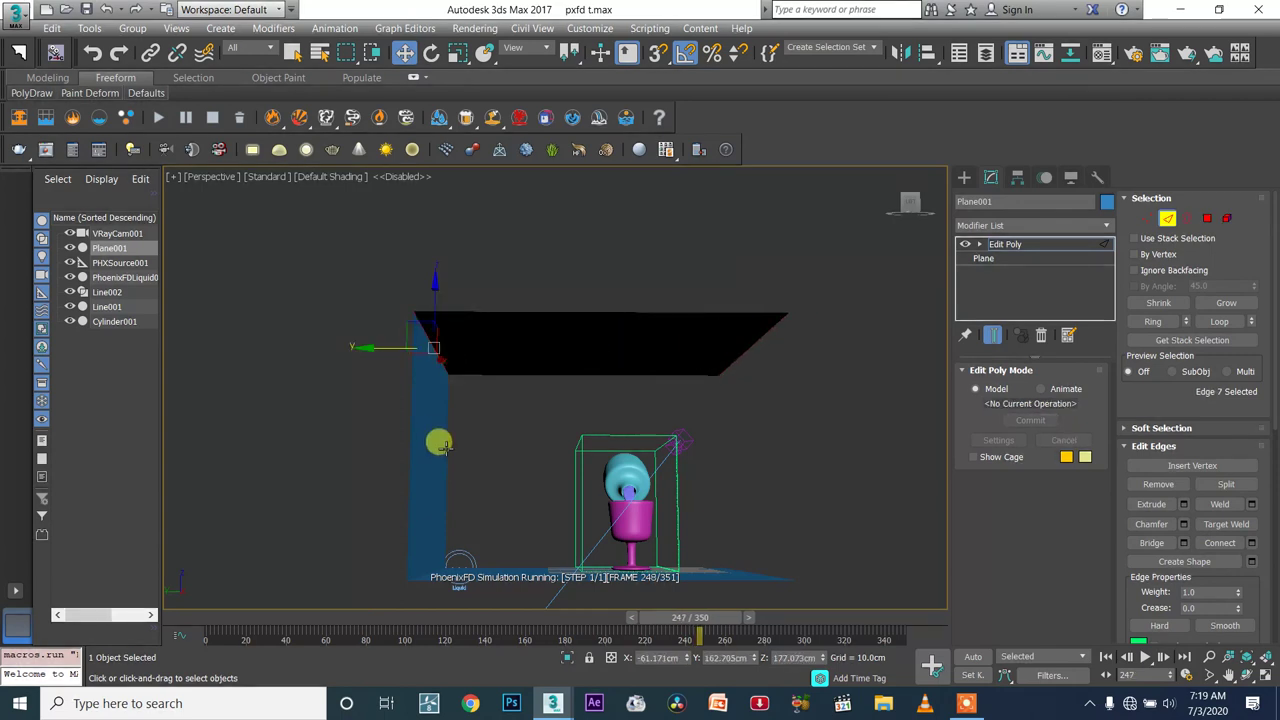
Chamfer the edges joining the wall to the floor and the ceiling by about 37.8 cm with 19 segments
alt+middle_drag(437, 443, 455, 538)
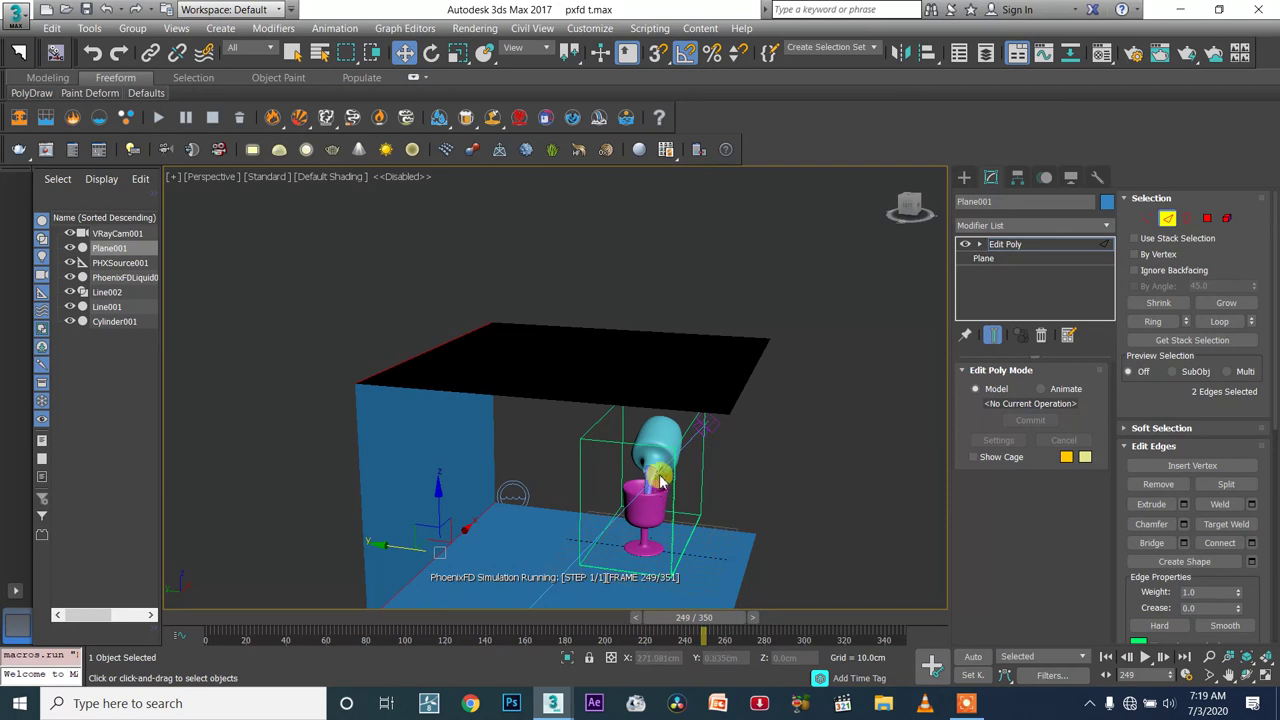
scroll(655, 478, up, 4)
scroll(485, 537, down, 3)
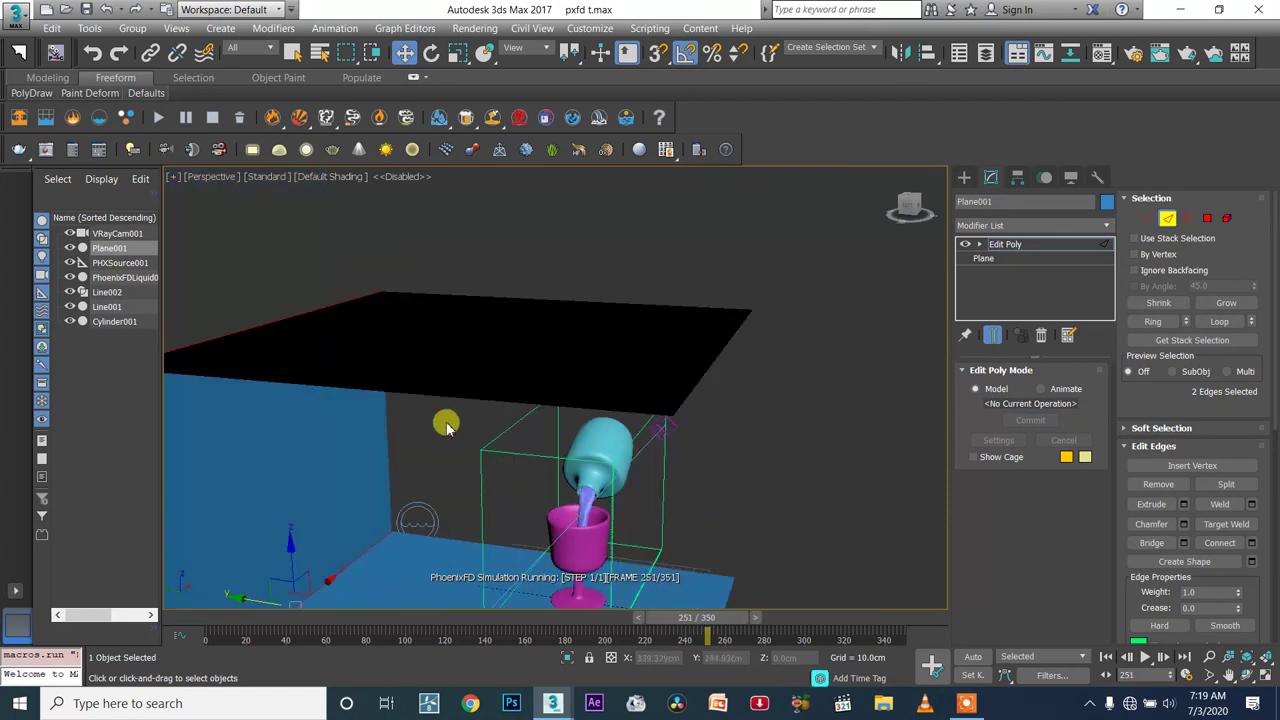
middle_drag(536, 386, 563, 376)
alt+middle_drag(541, 425, 666, 347)
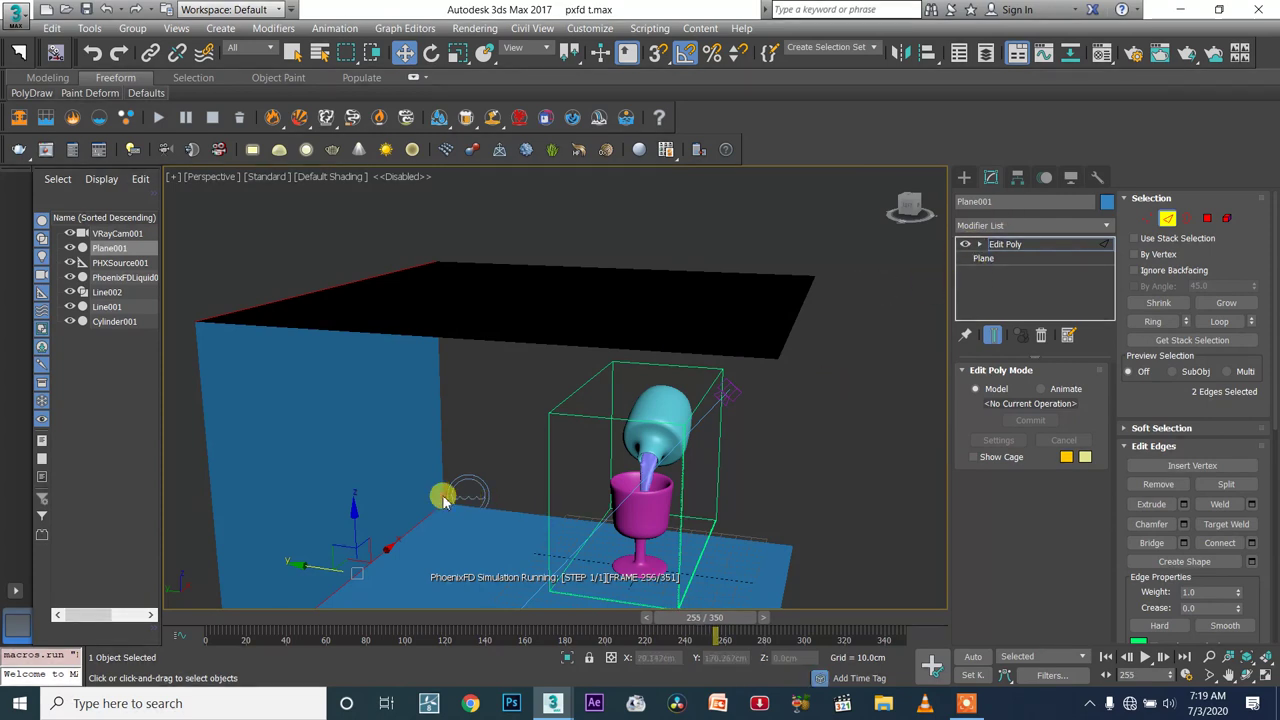
right_click(424, 406)
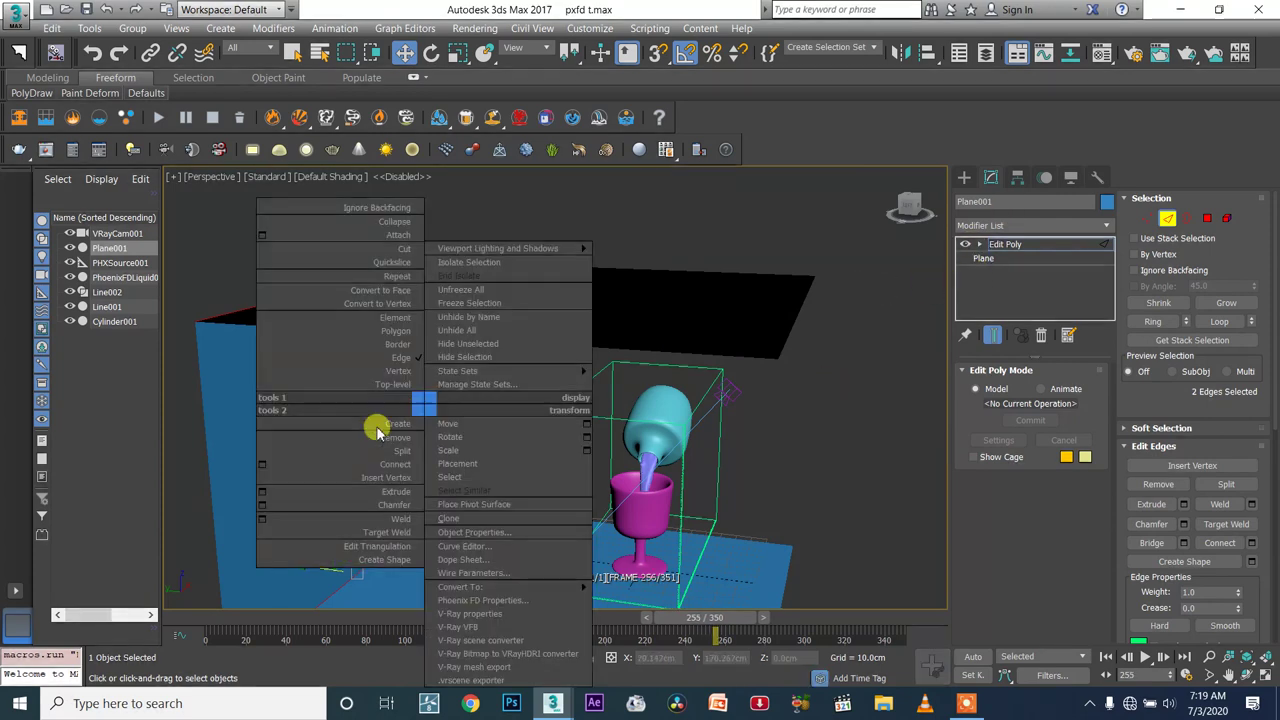
click(261, 505)
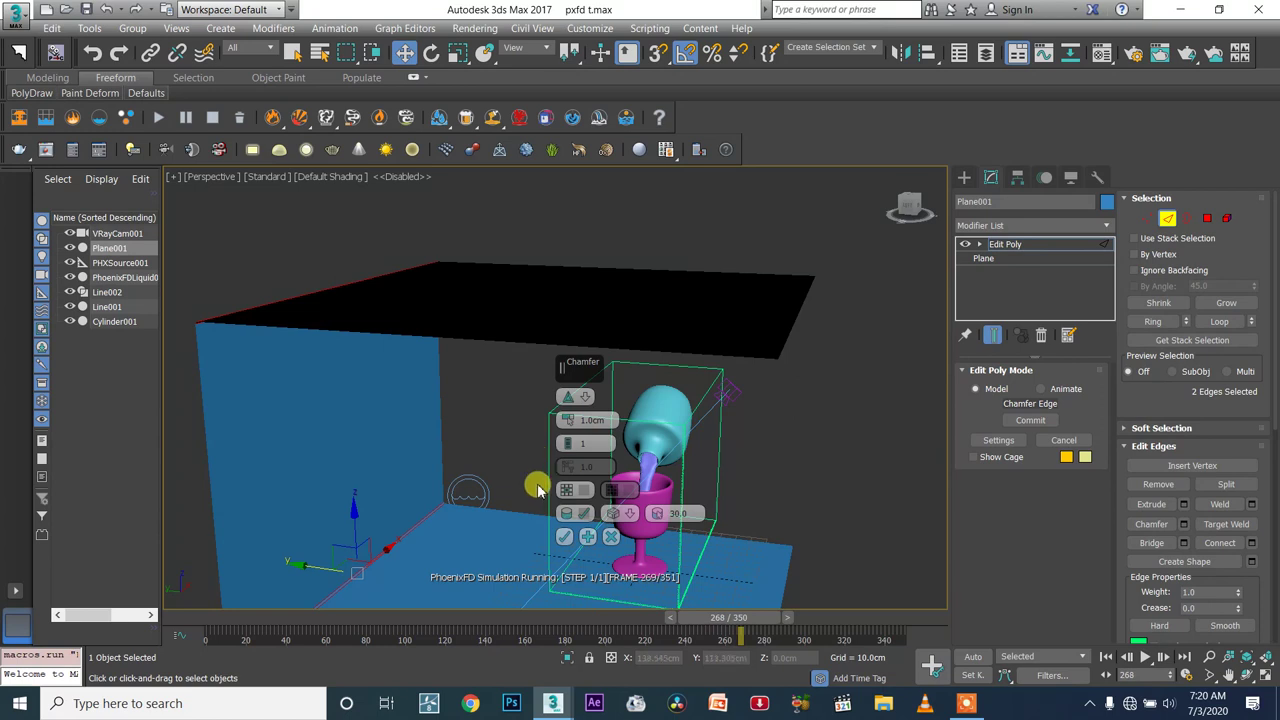
drag(567, 421, 611, 203)
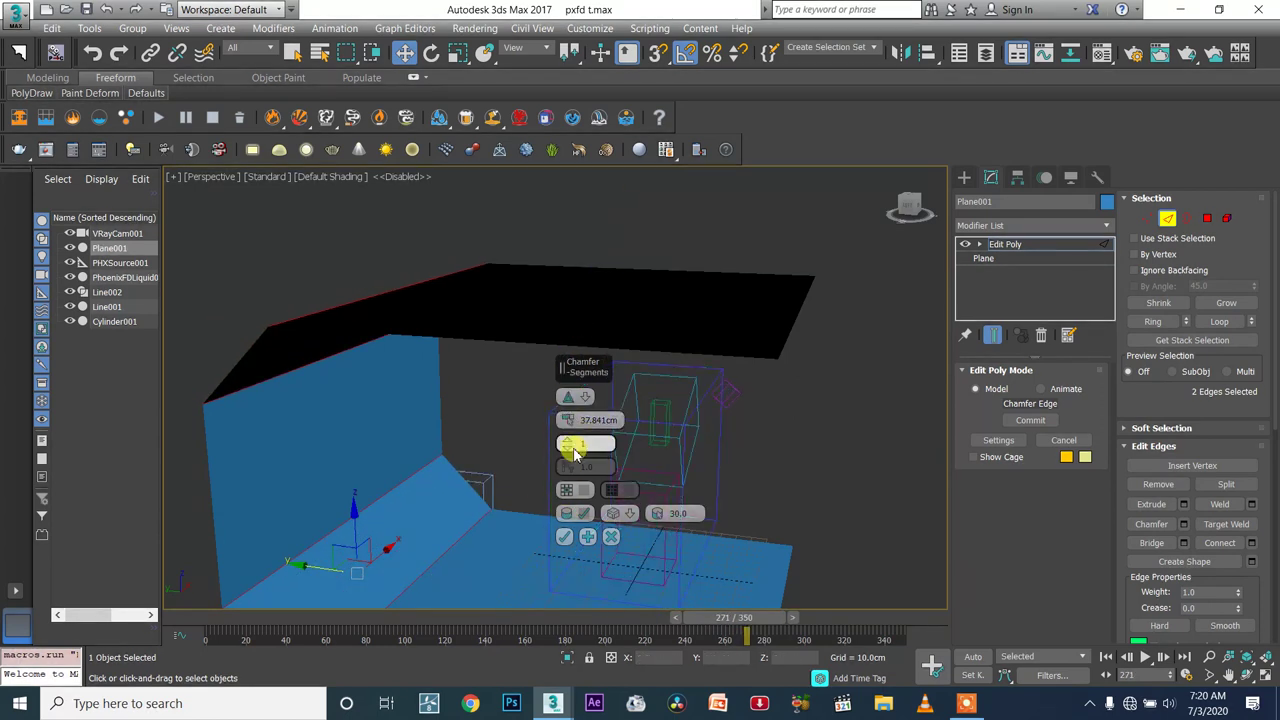
drag(566, 422, 566, 391)
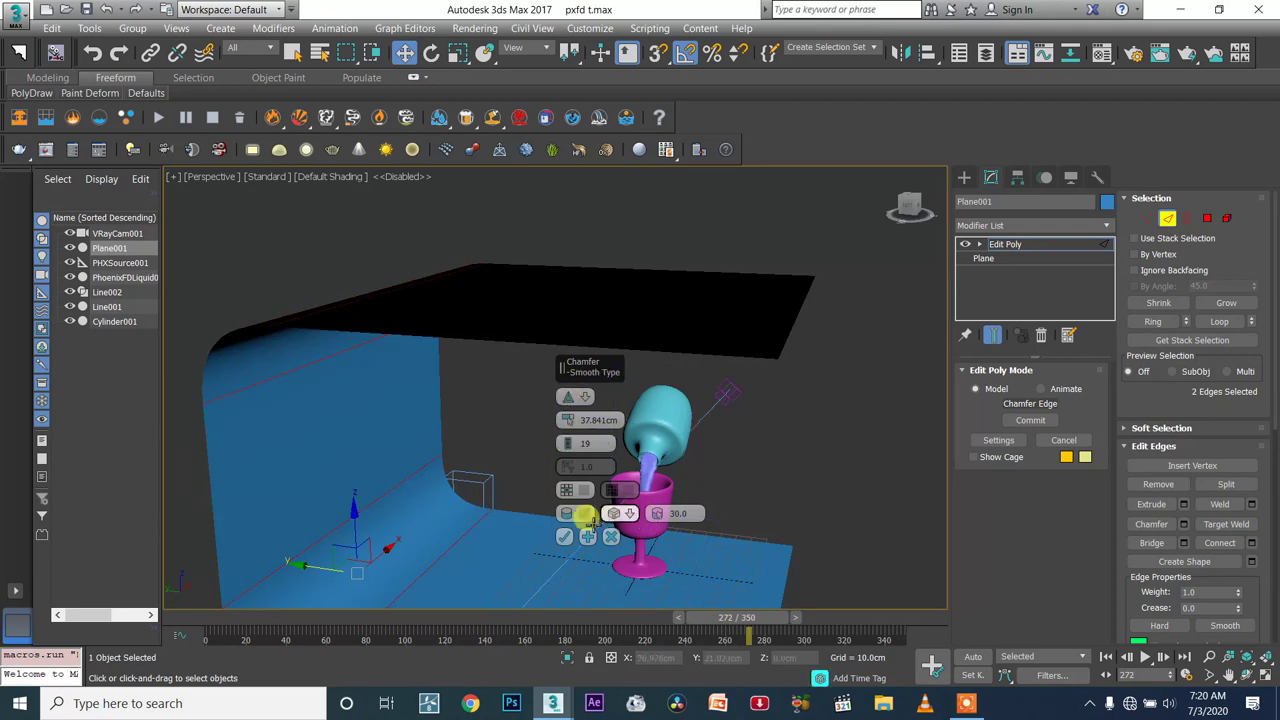
click(565, 537)
click(567, 538)
Return the backdrop to whole-object level and shift it about 19 cm in the negative Y direction
click(1003, 244)
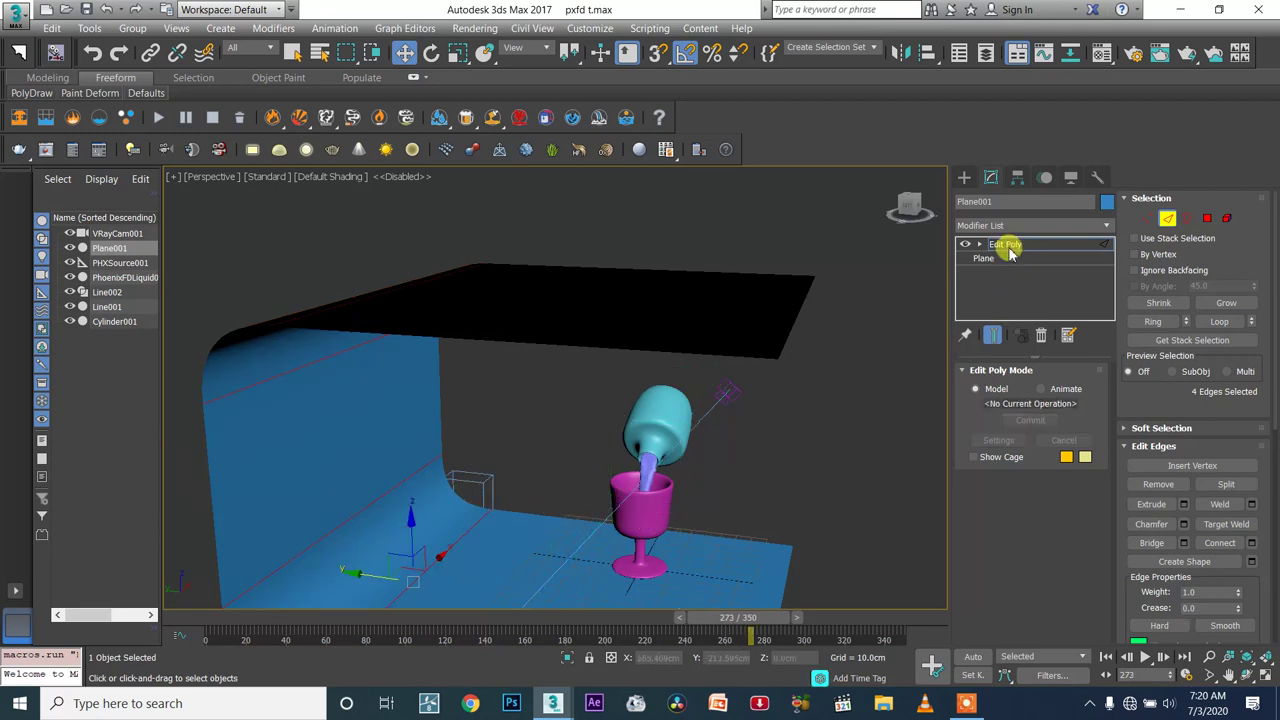
scroll(700, 430, down, 3)
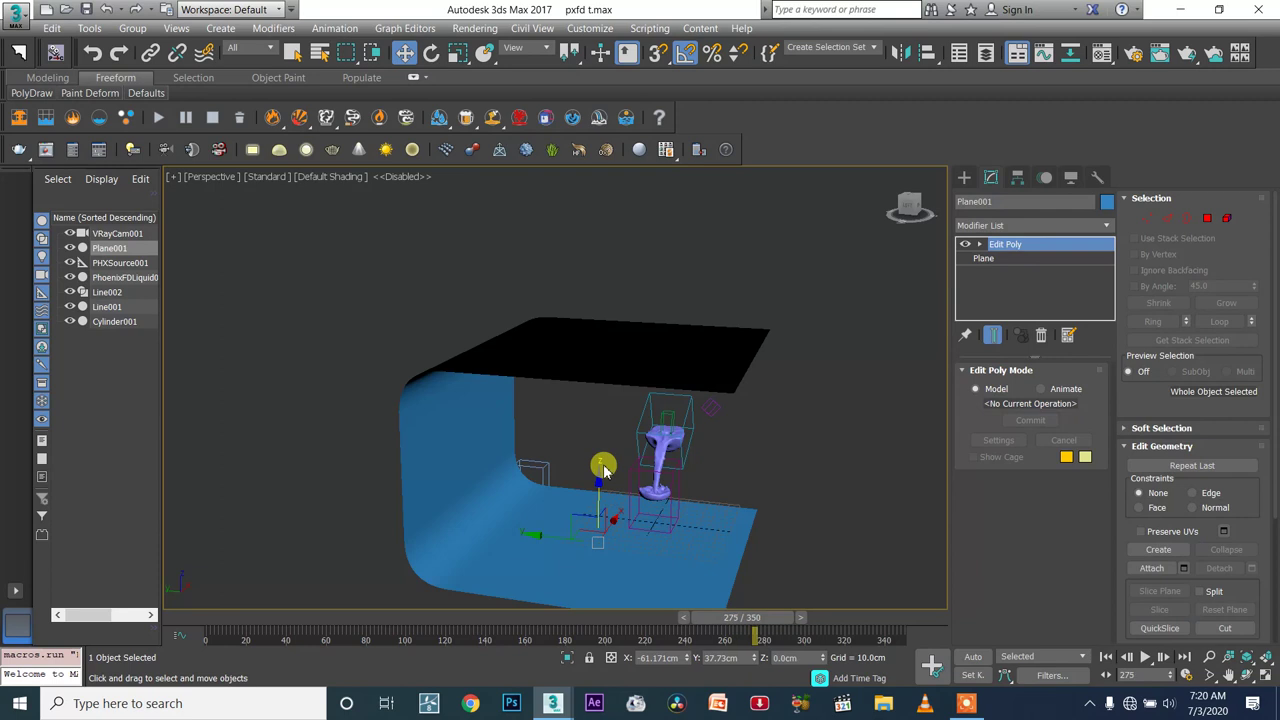
drag(550, 539, 571, 539)
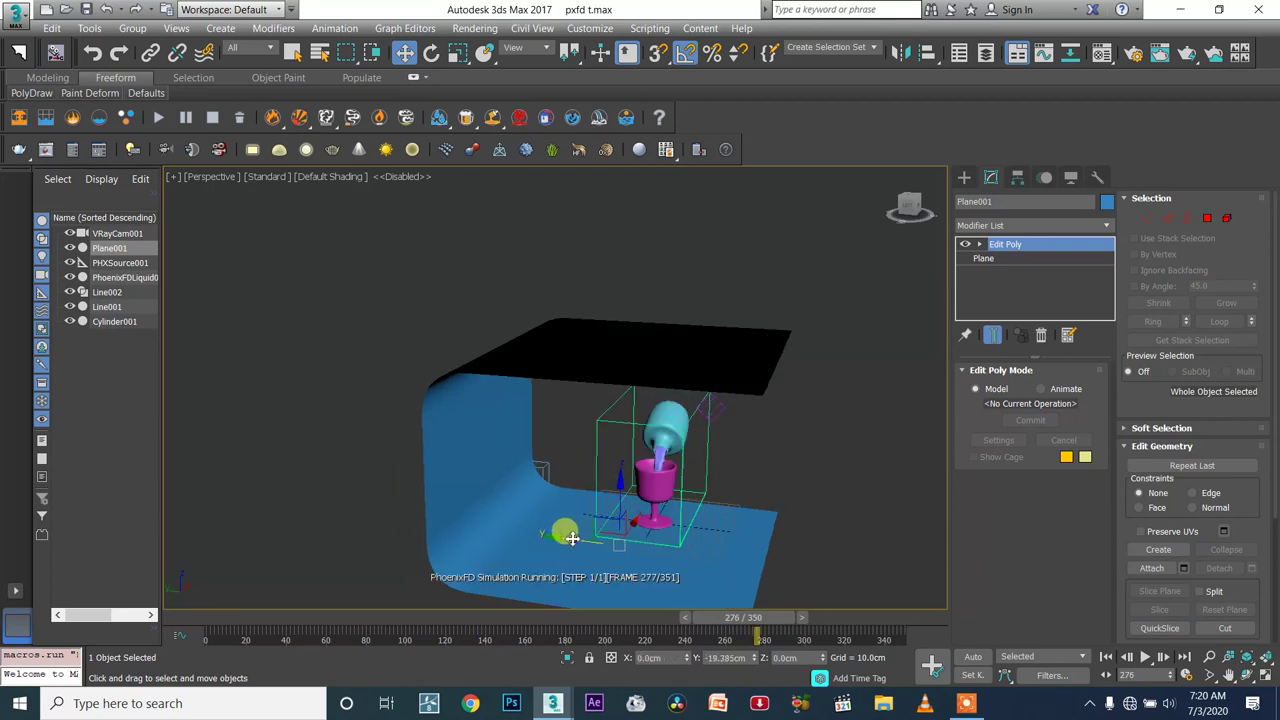
Create a copy of the backdrop rotated -90 degrees about the Z axis
alt+middle_drag(590, 522, 666, 520)
key(e)
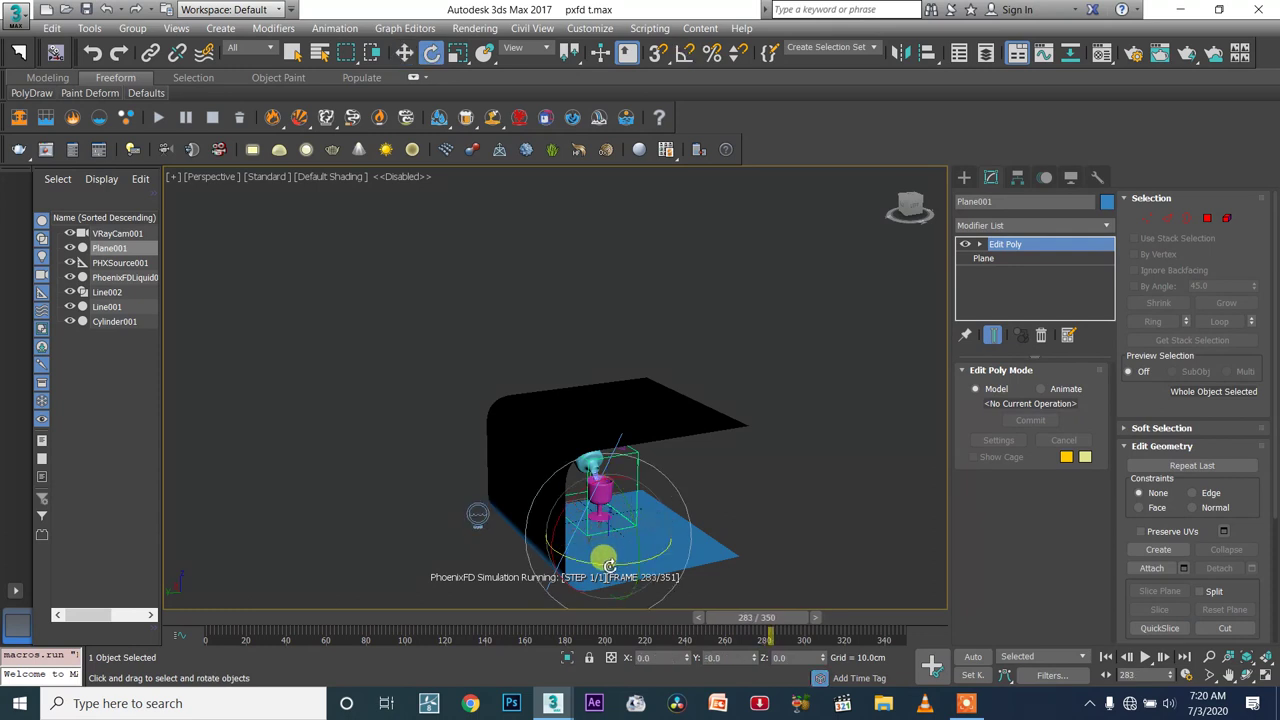
key(a)
drag(586, 553, 540, 556)
key(Return)
key(ctrl+z)
shift+drag(600, 563, 548, 567)
key(Return)
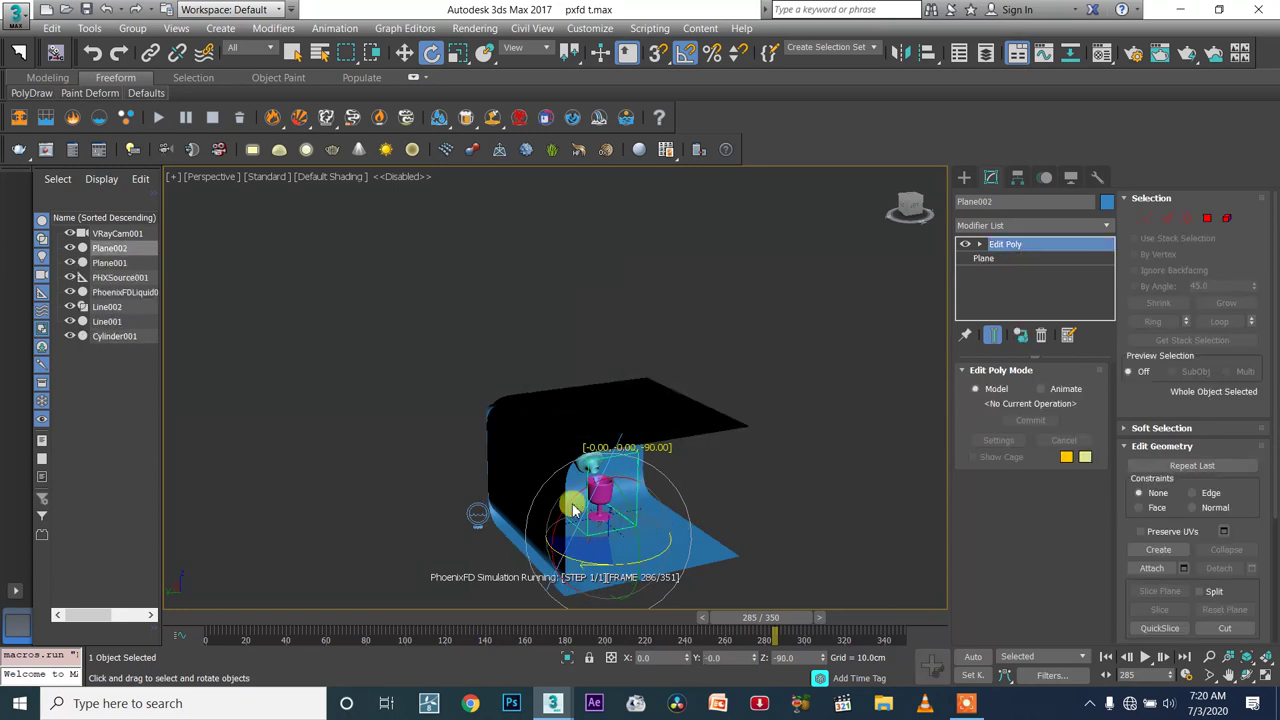
Select both backdrop pieces and shift them together along the X axis around the glass and bottle
scroll(634, 508, up, 2)
alt+middle_drag(680, 516, 597, 497)
key(w)
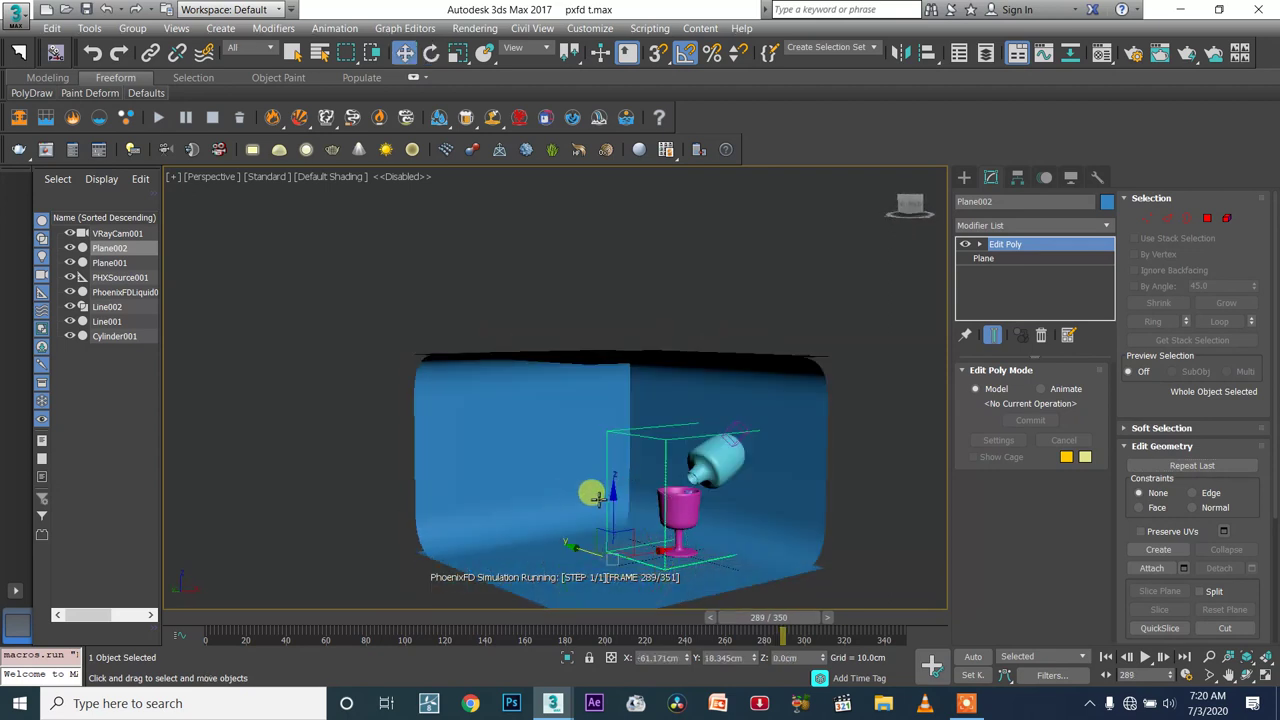
drag(647, 558, 614, 552)
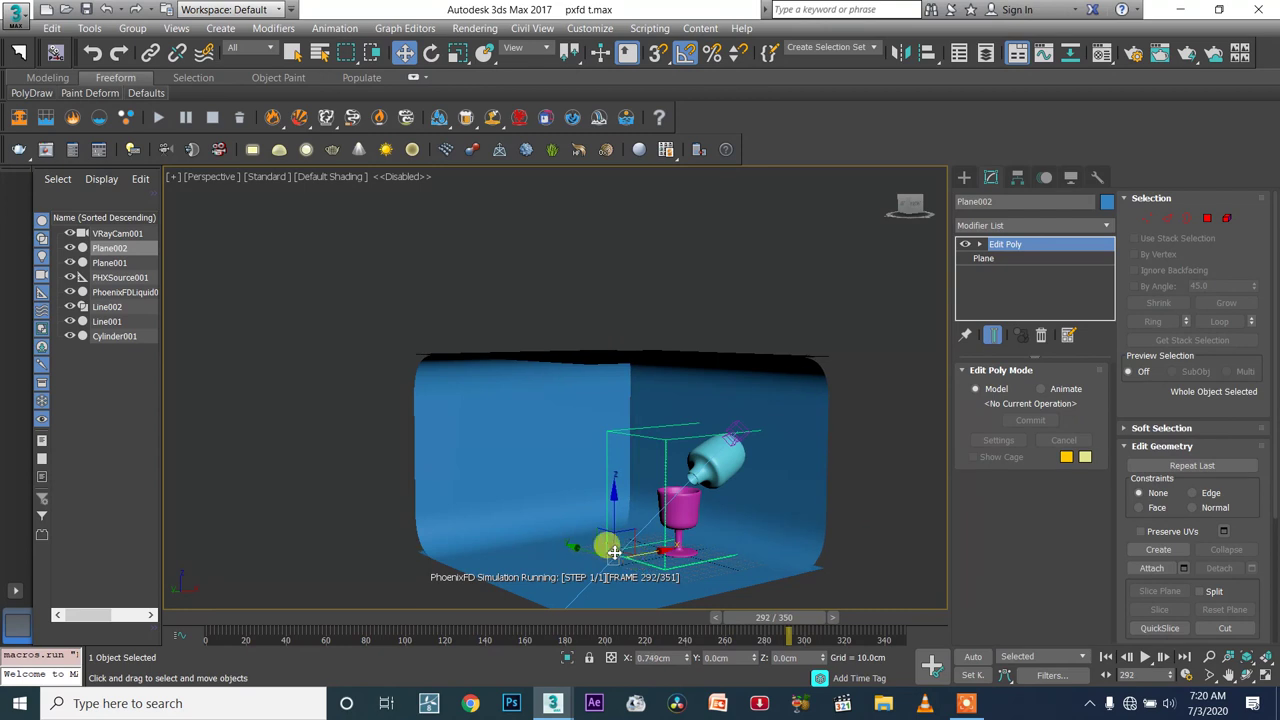
ctrl+click(557, 492)
drag(648, 456, 674, 456)
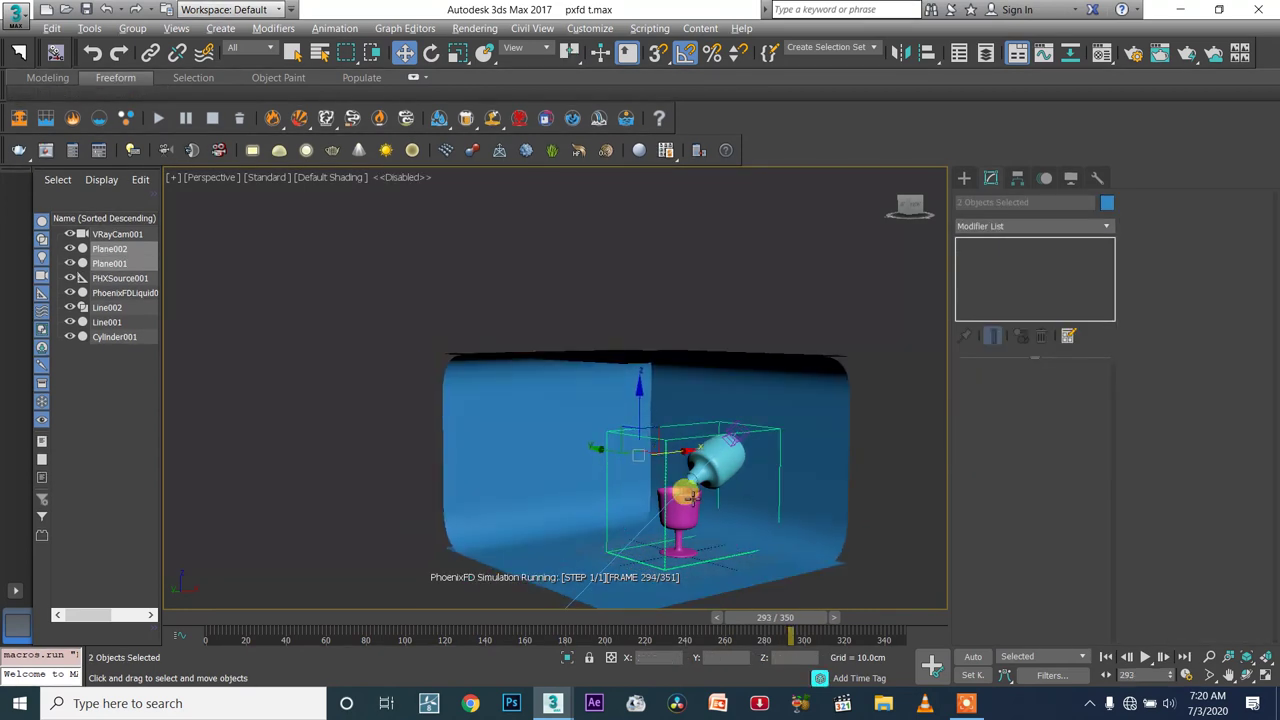
alt+middle_drag(690, 497, 754, 514)
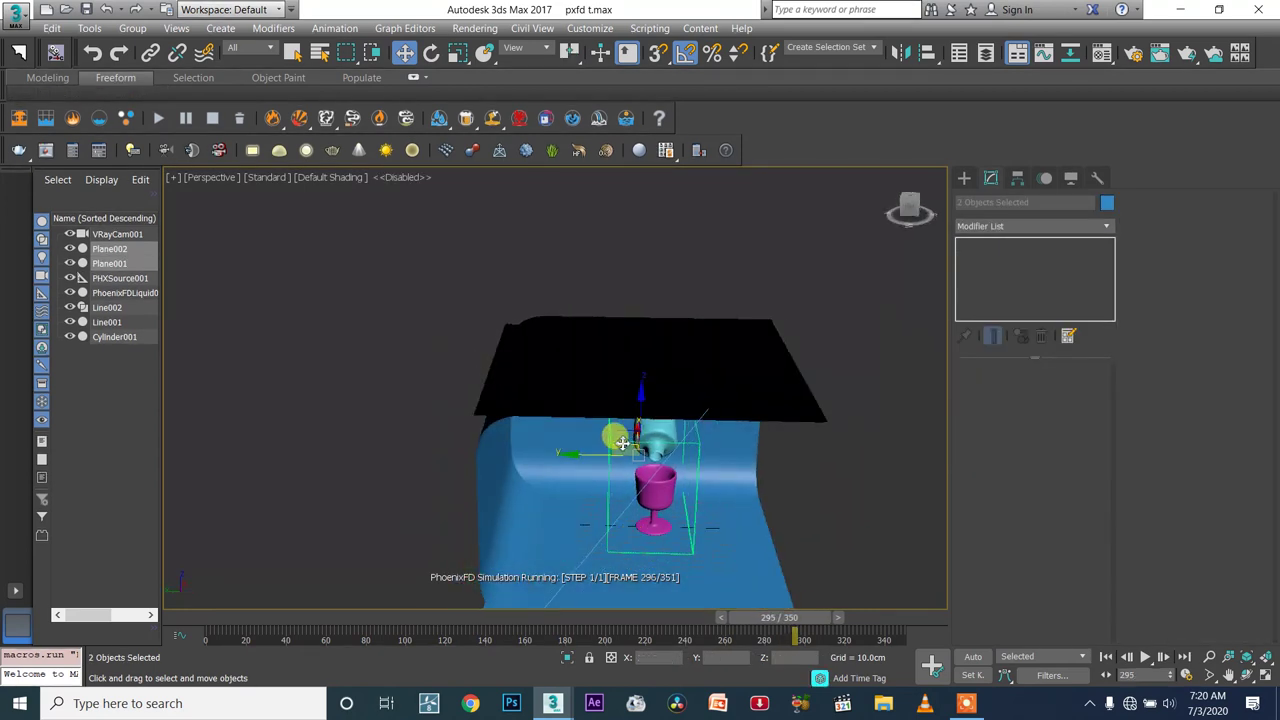
mouse_move(689, 469)
alt+middle_down()
mouse_move(622, 455)
mouse_move(728, 467)
mouse_move(691, 452)
alt+middle_up()
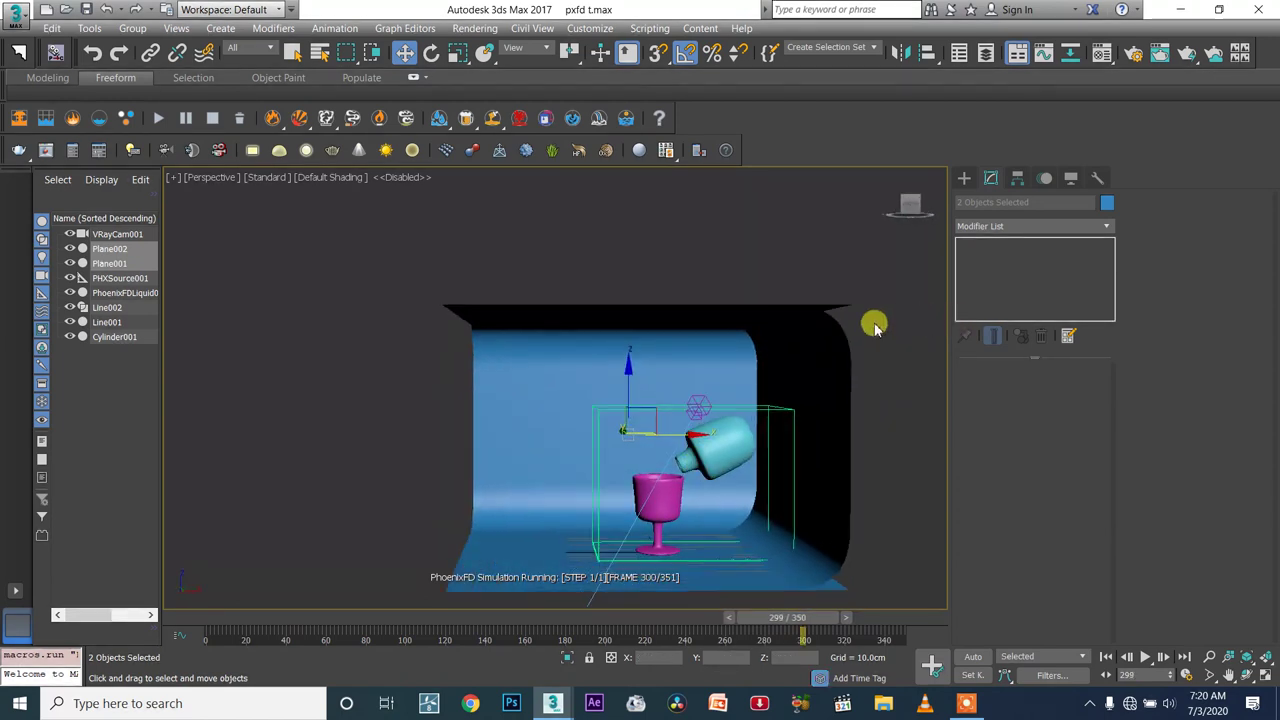
click(875, 328)
Create a plane-type VRayLight on the backdrop floor around the glass and bottle
click(965, 178)
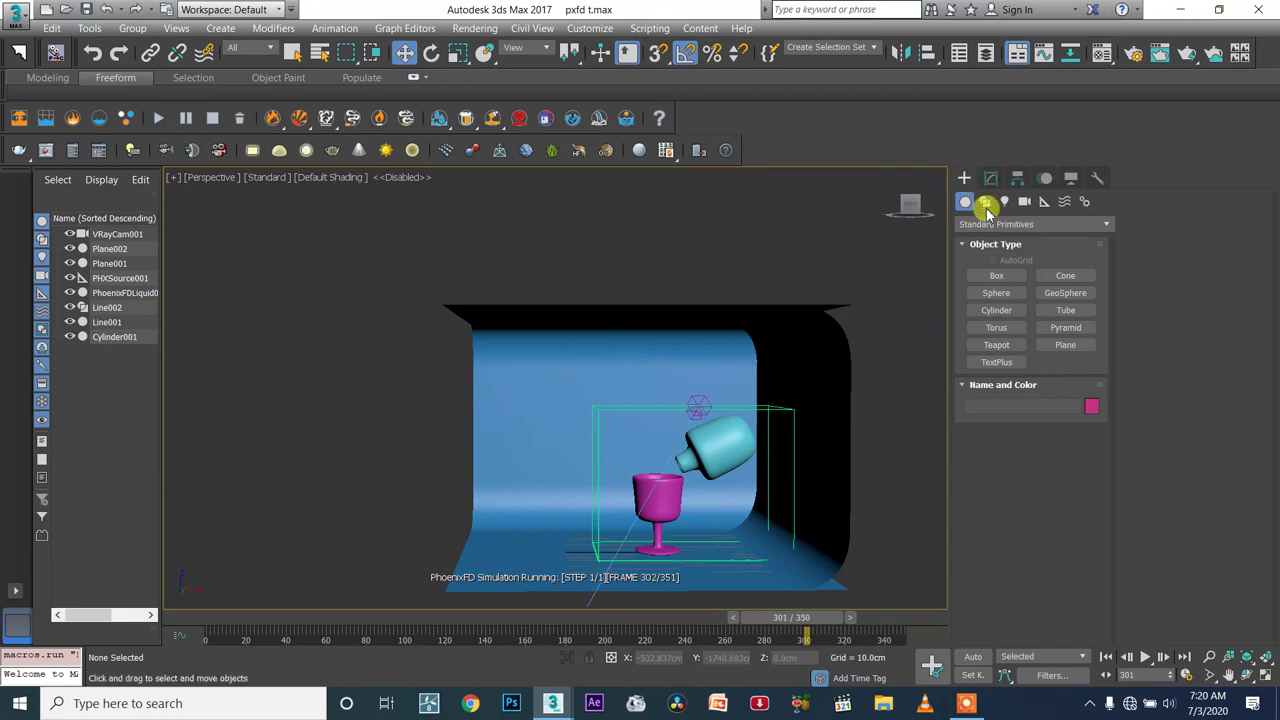
click(996, 226)
click(1005, 201)
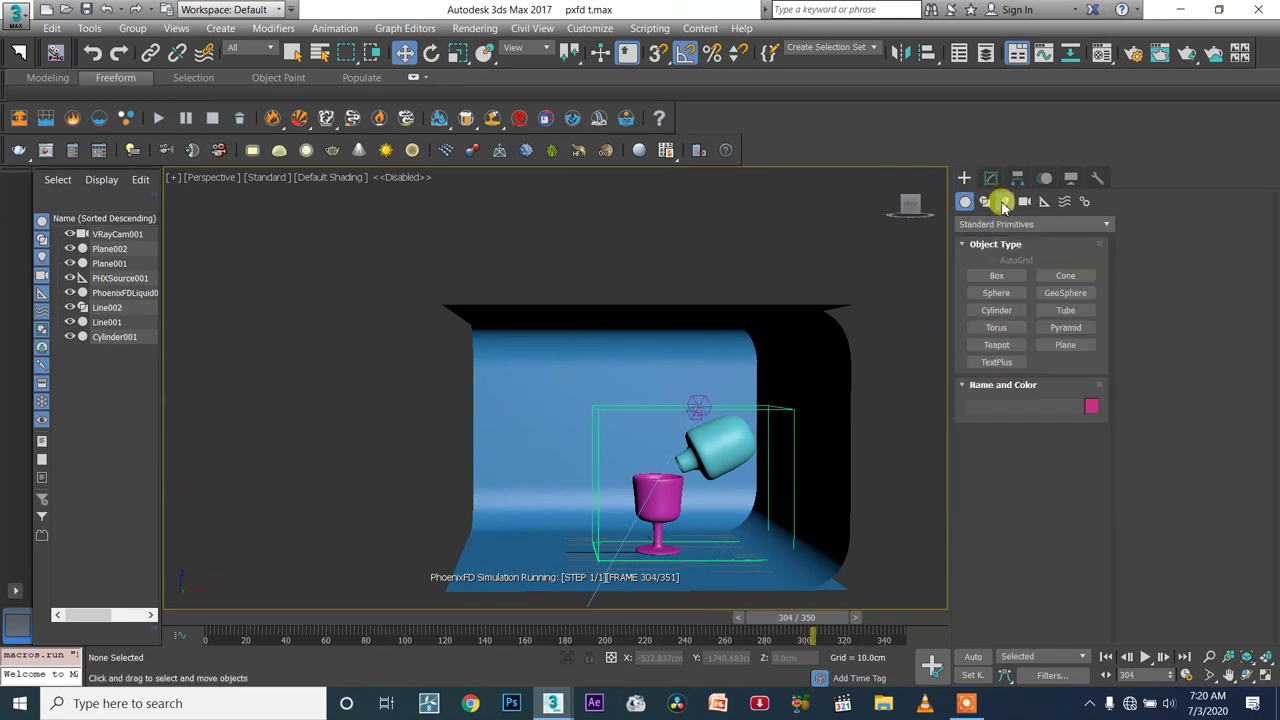
click(1005, 201)
click(1008, 224)
click(996, 276)
click(997, 276)
scroll(630, 450, down, 4)
alt+middle_drag(634, 471, 665, 490)
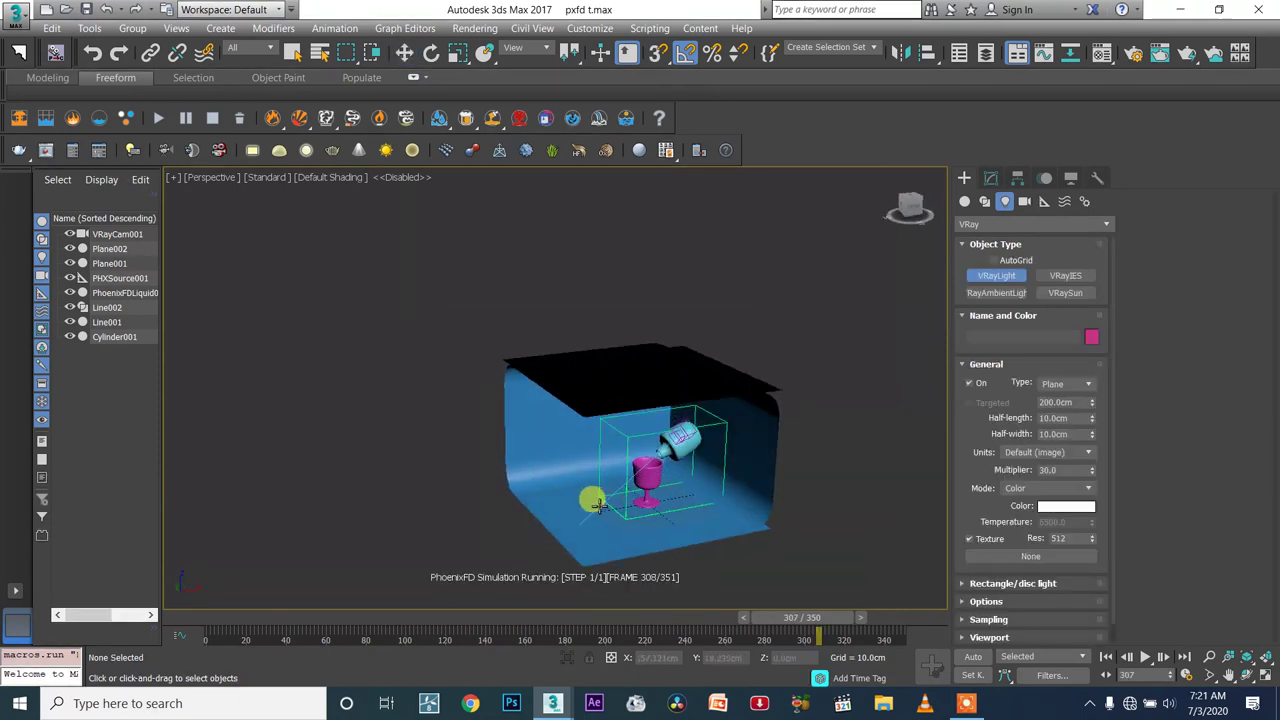
drag(598, 487, 720, 520)
right_click(669, 530)
Raise the VRayLight to a height of about 163 cm and adjust its horizontal position above the glass
alt+middle_drag(669, 518, 703, 457)
drag(657, 440, 651, 309)
alt+middle_drag(651, 309, 594, 415)
scroll(681, 436, up, 4)
mouse_move(681, 338)
mouse_down()
mouse_move(645, 340)
mouse_move(657, 346)
mouse_up()
alt+middle_drag(675, 457, 606, 470)
Switch to the VRayCam001 view and dolly the camera back to show more of the glass and bottle
key(c)
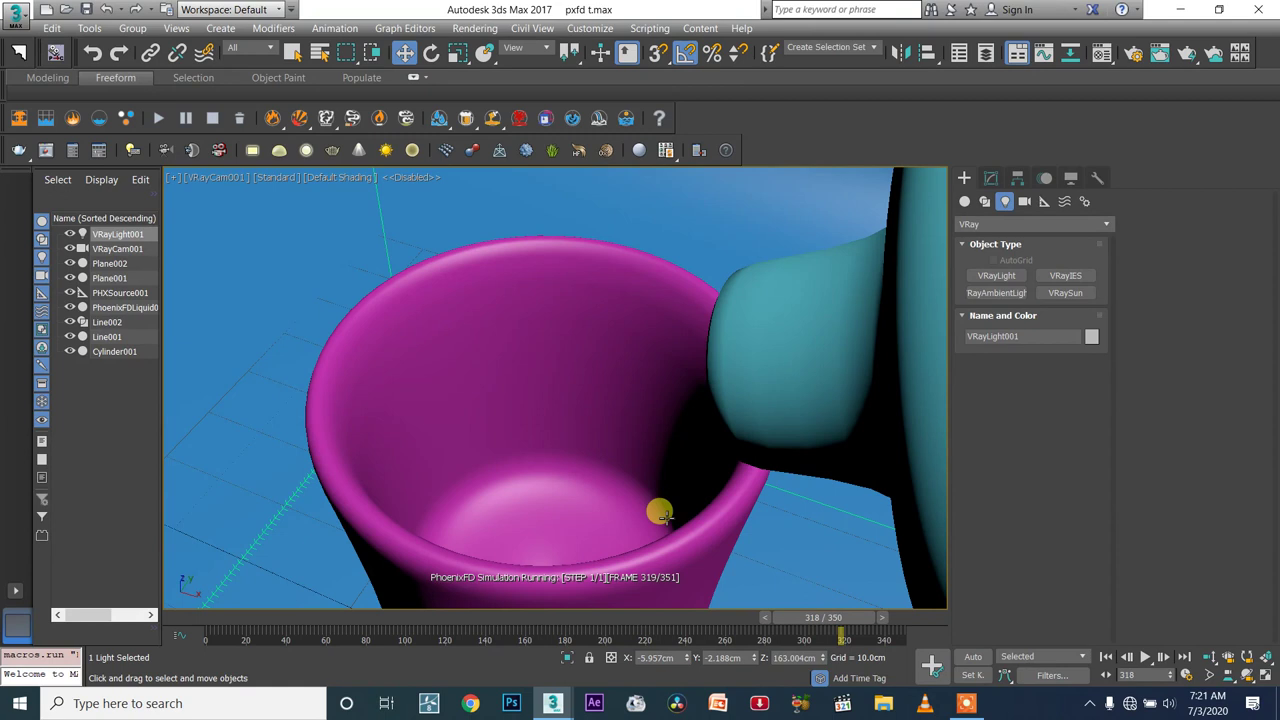
click(1208, 657)
mouse_move(643, 494)
mouse_down()
mouse_move(657, 500)
mouse_move(646, 509)
mouse_move(655, 501)
mouse_up()
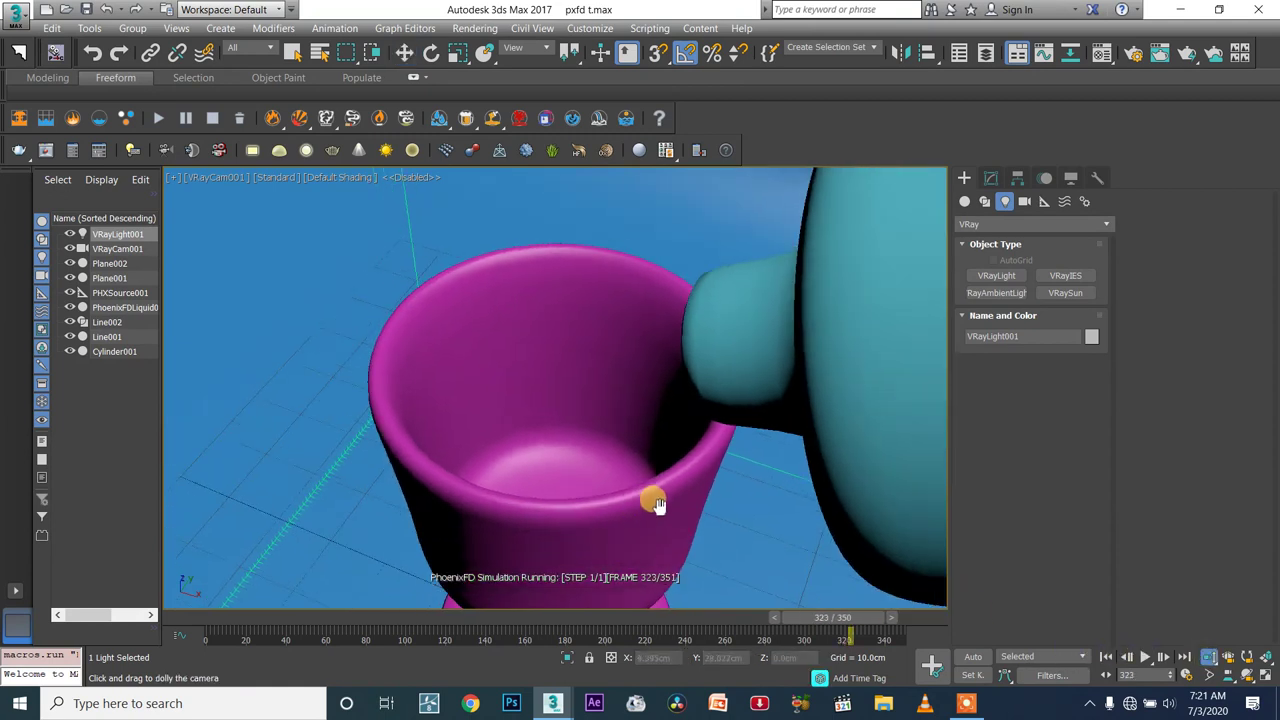
Stop the running PhoenixFD simulation and scrub the animation from frame 0 to frame 242 to review the pour
click(185, 121)
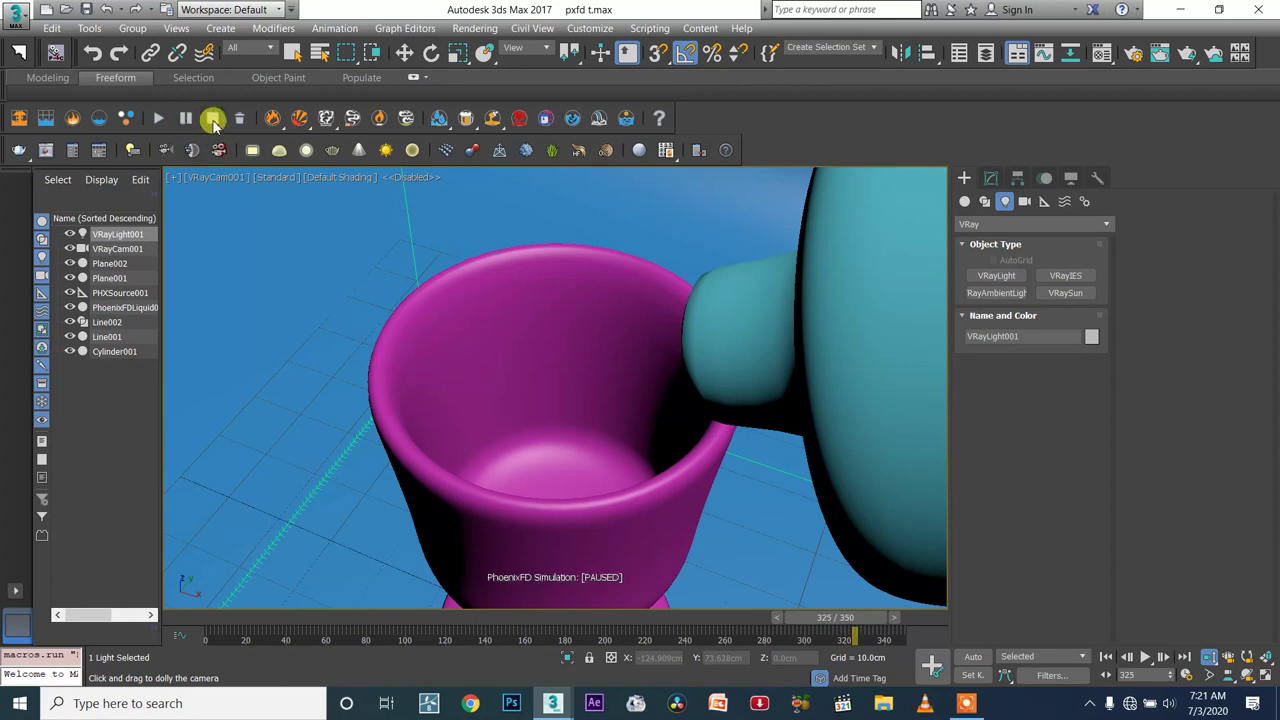
click(213, 120)
drag(329, 616, 181, 618)
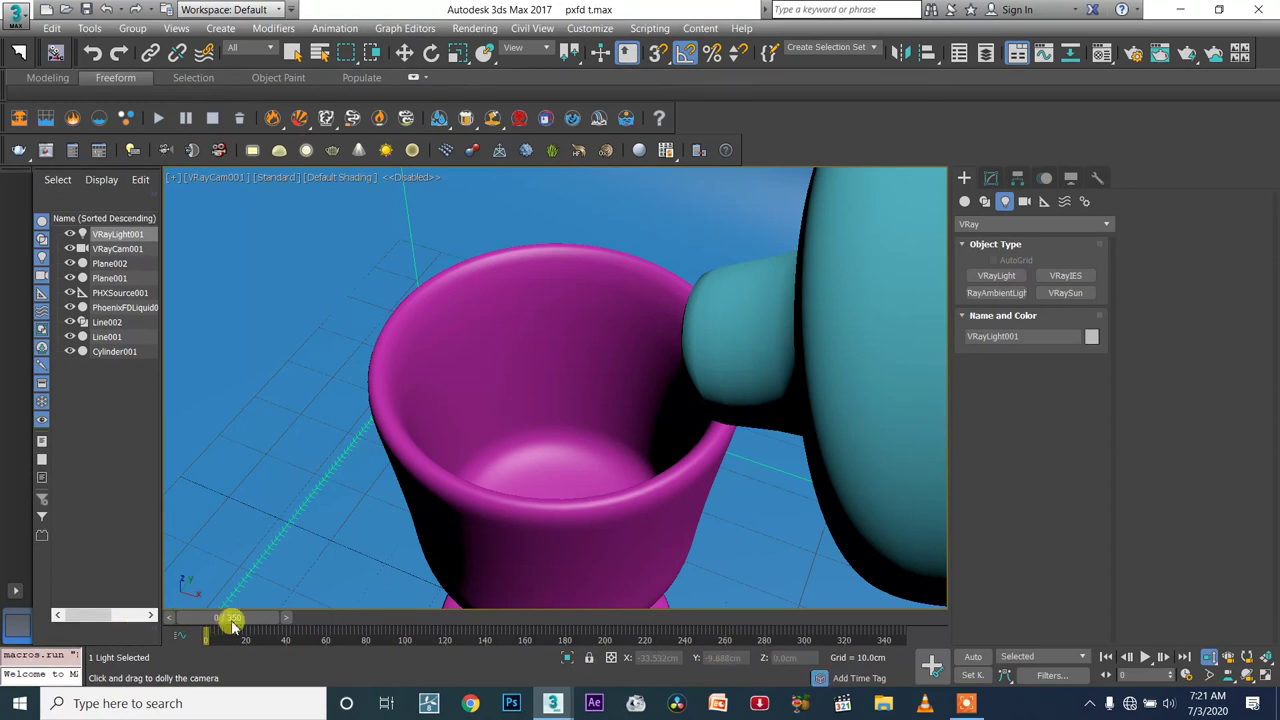
drag(259, 620, 330, 615)
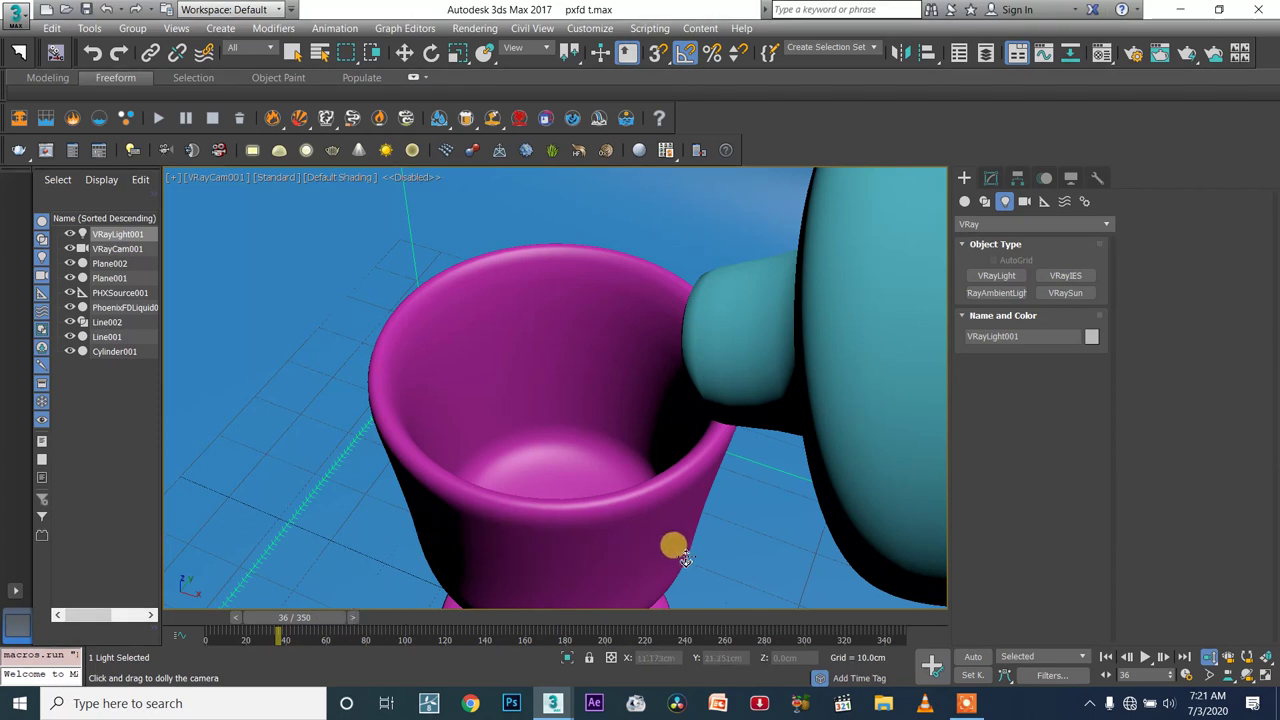
mouse_move(338, 622)
mouse_down()
mouse_move(437, 592)
mouse_move(410, 598)
mouse_move(497, 620)
mouse_move(606, 623)
mouse_move(694, 606)
mouse_move(663, 617)
mouse_move(693, 620)
mouse_up()
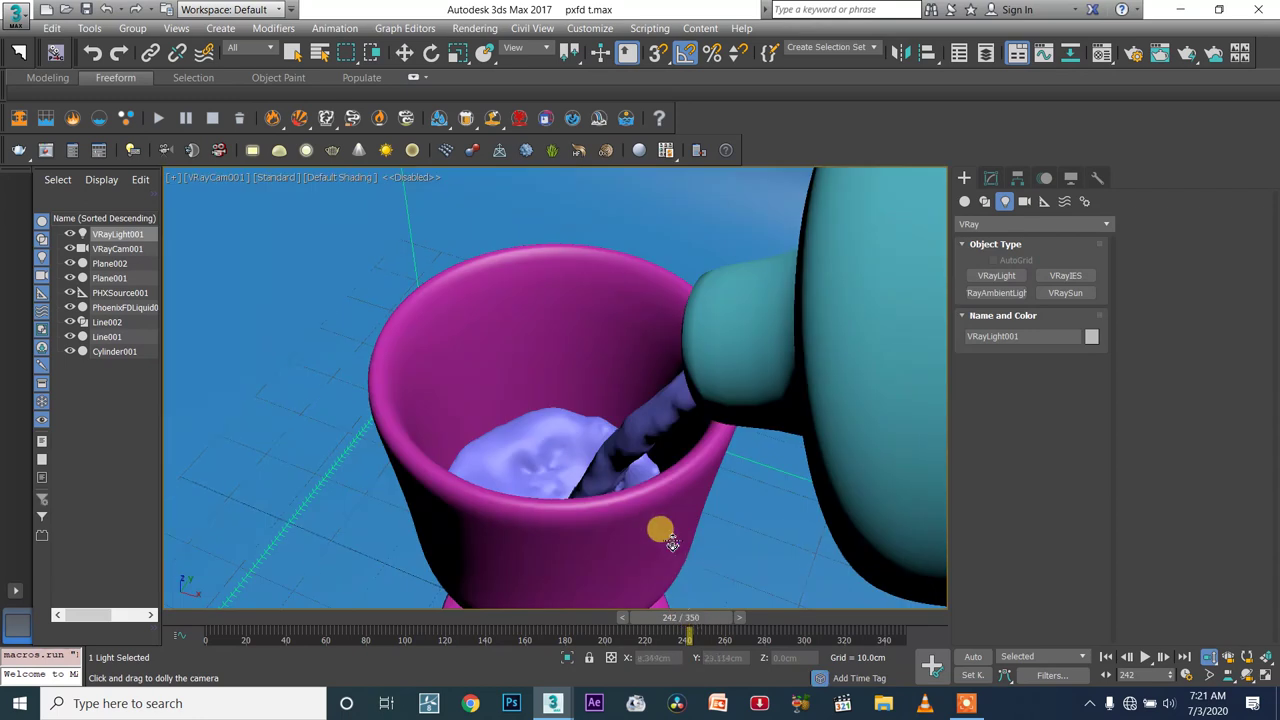
Open the Viewport Canvas and examine its brush image and paint option settings
click(16, 22)
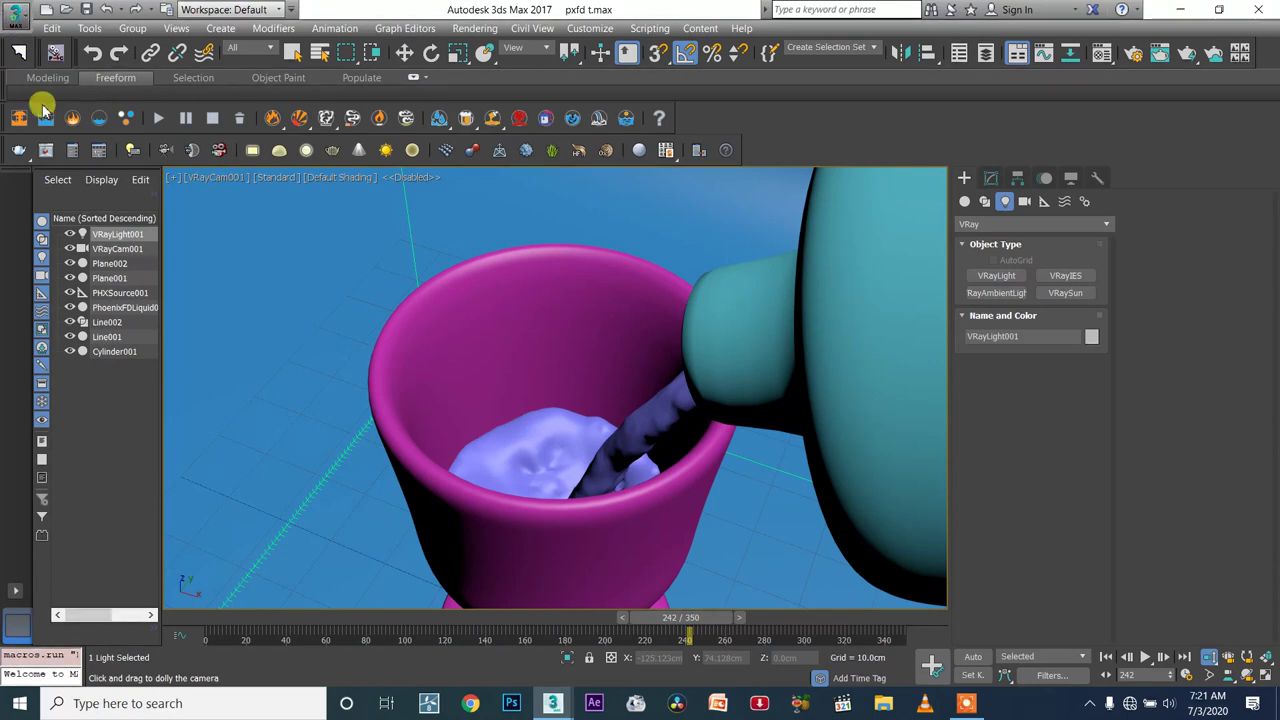
click(57, 166)
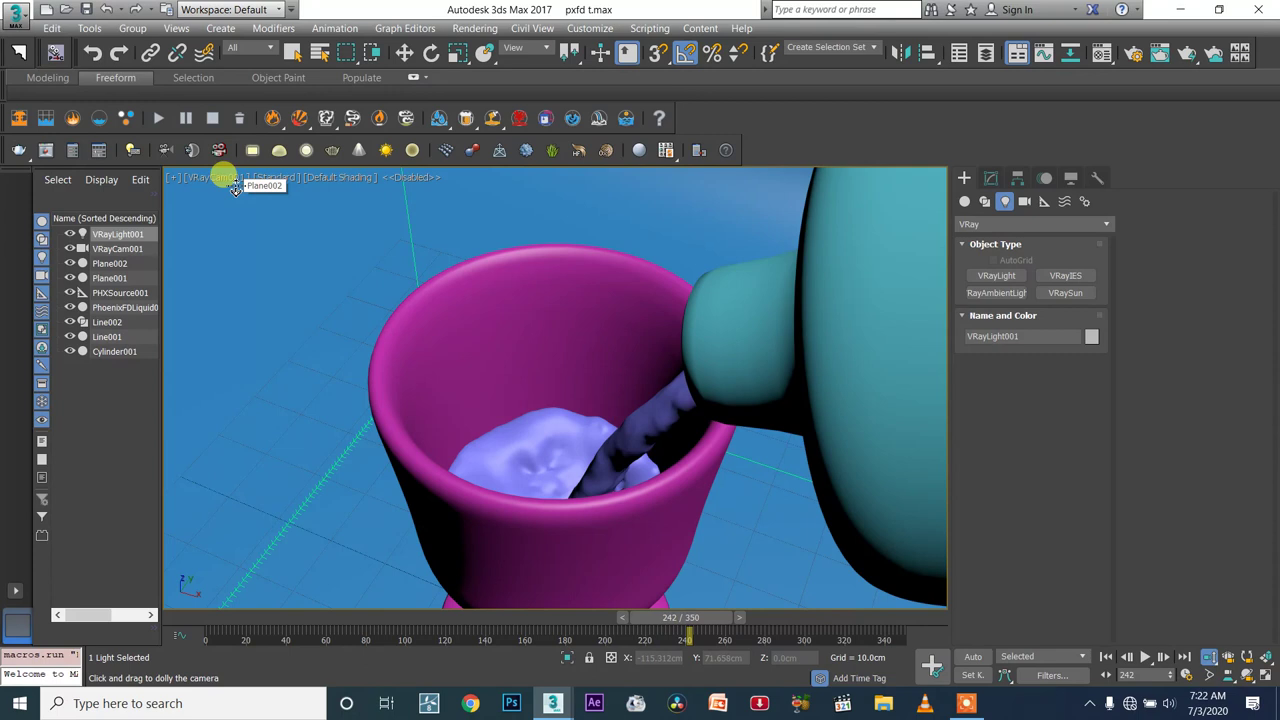
click(89, 29)
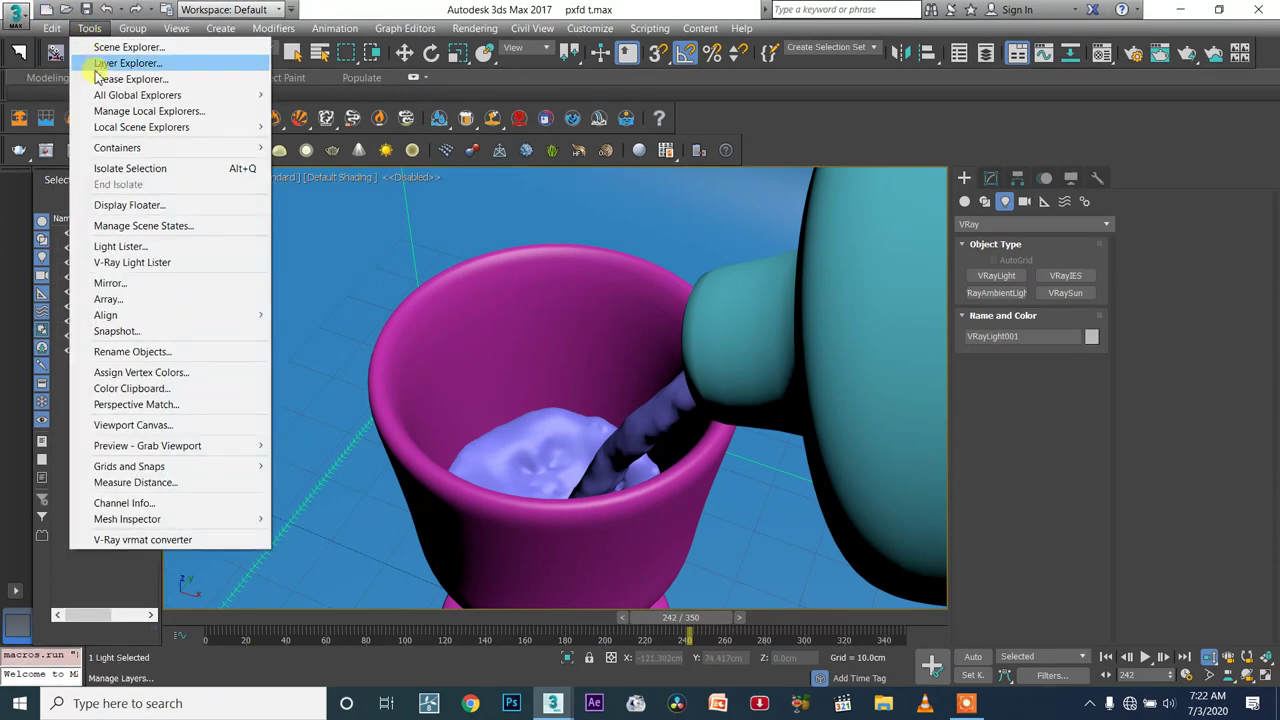
click(172, 427)
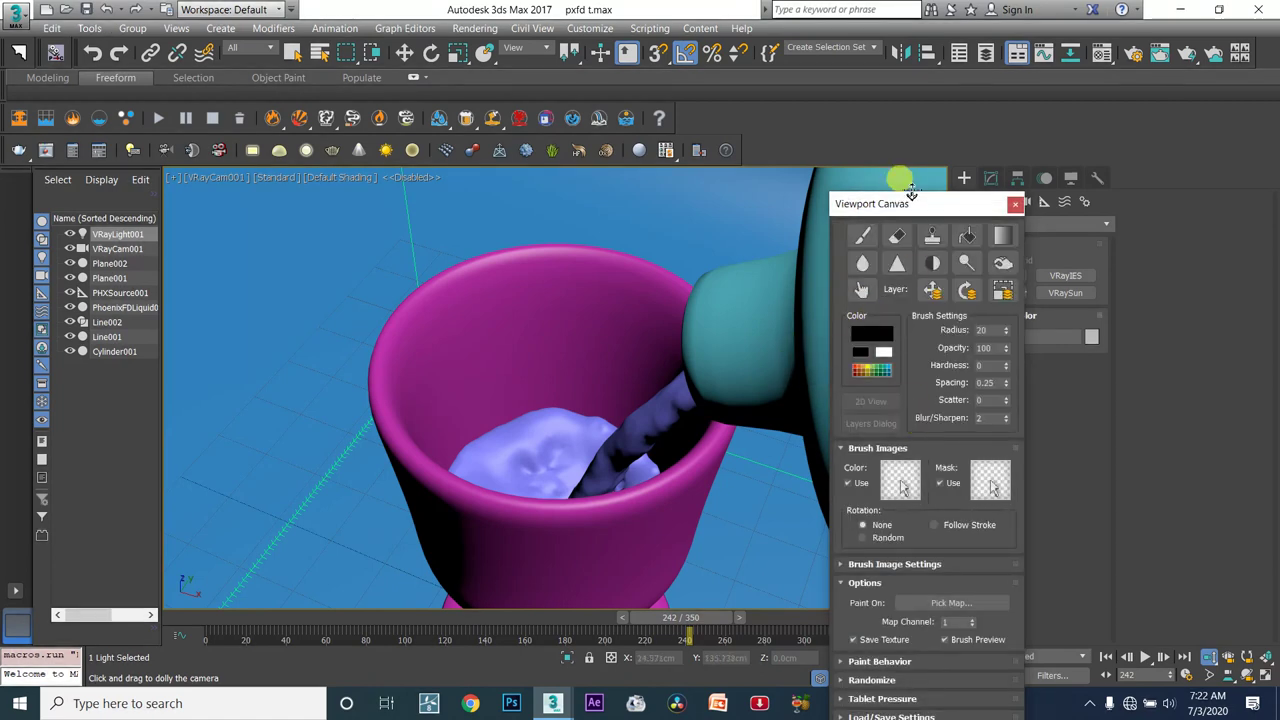
drag(915, 205, 779, 107)
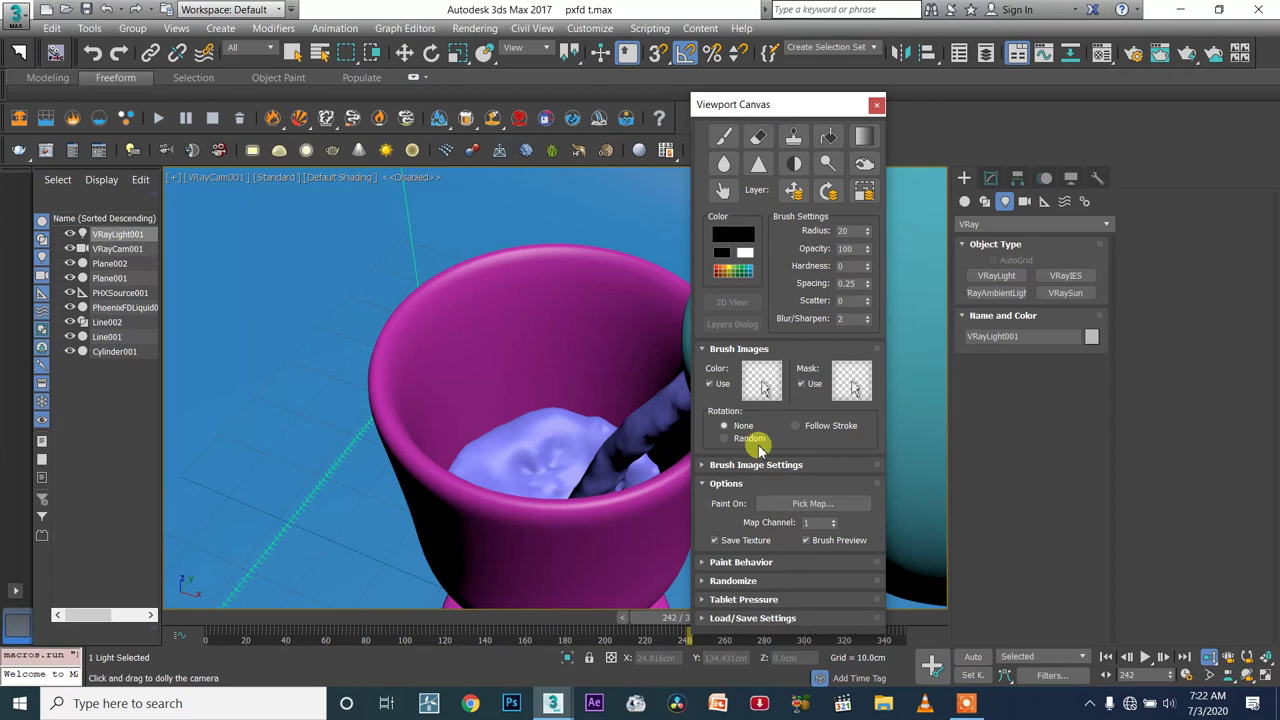
click(733, 350)
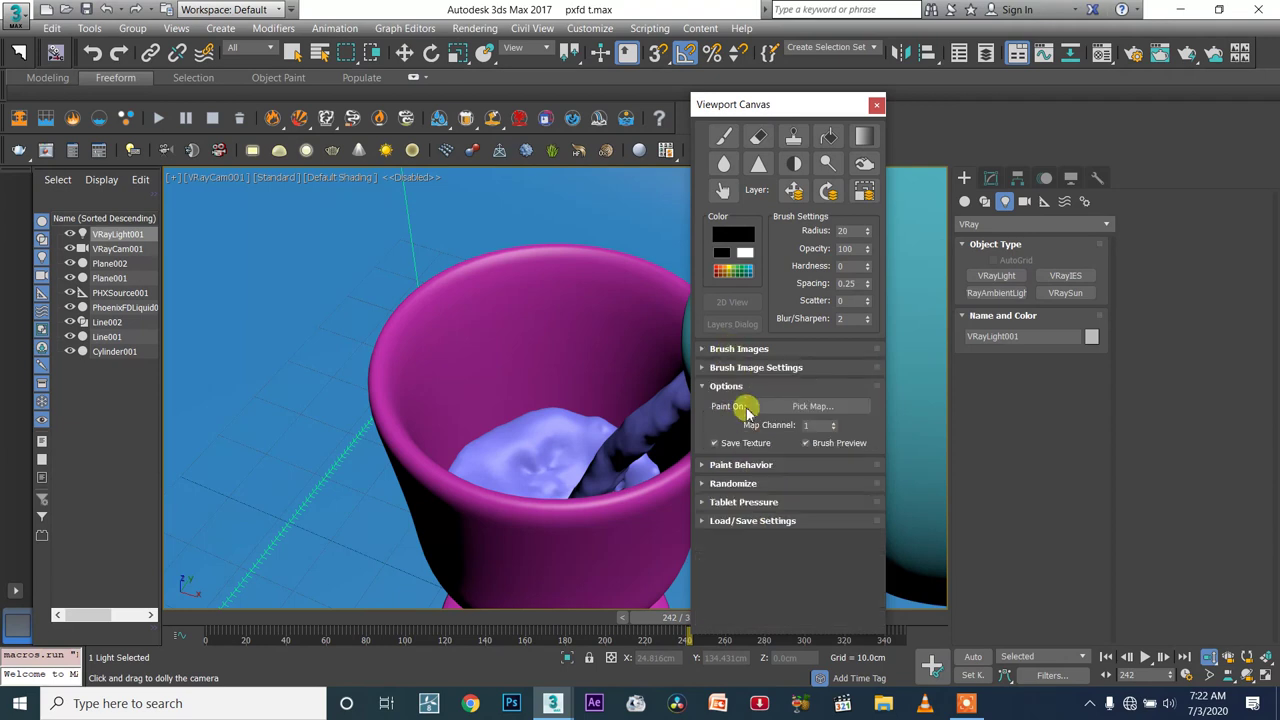
click(745, 366)
click(749, 368)
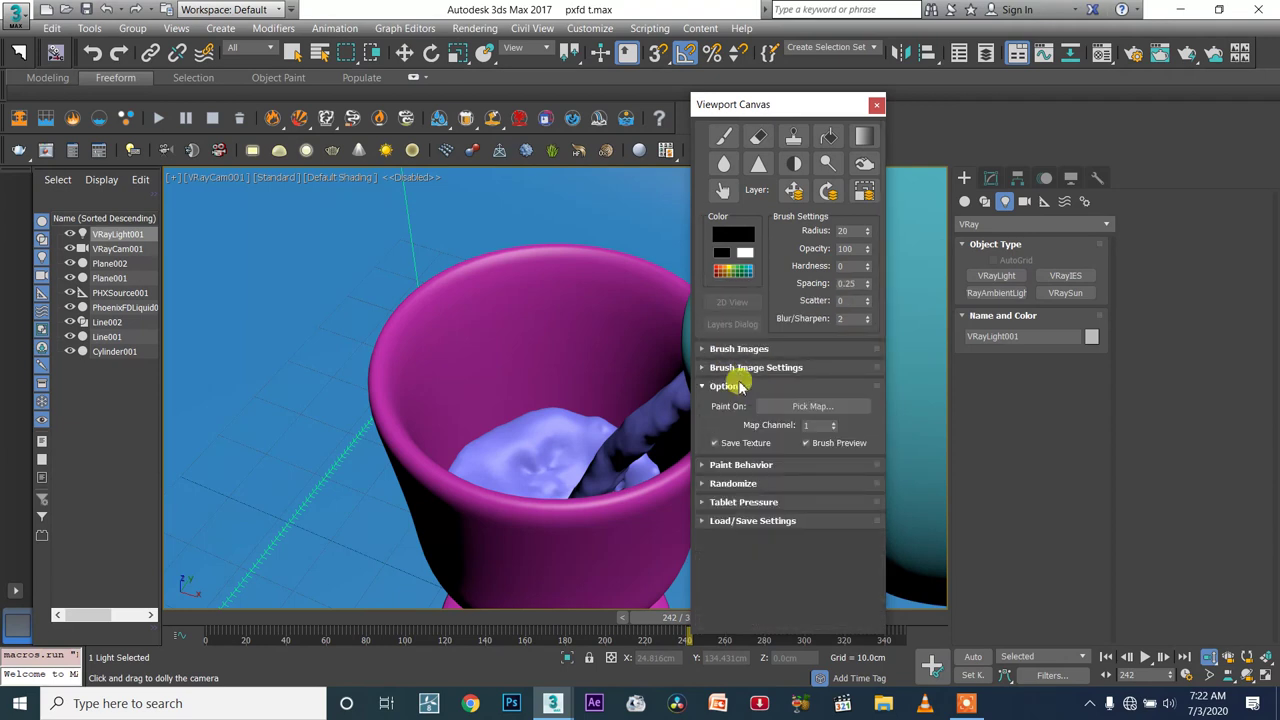
click(740, 387)
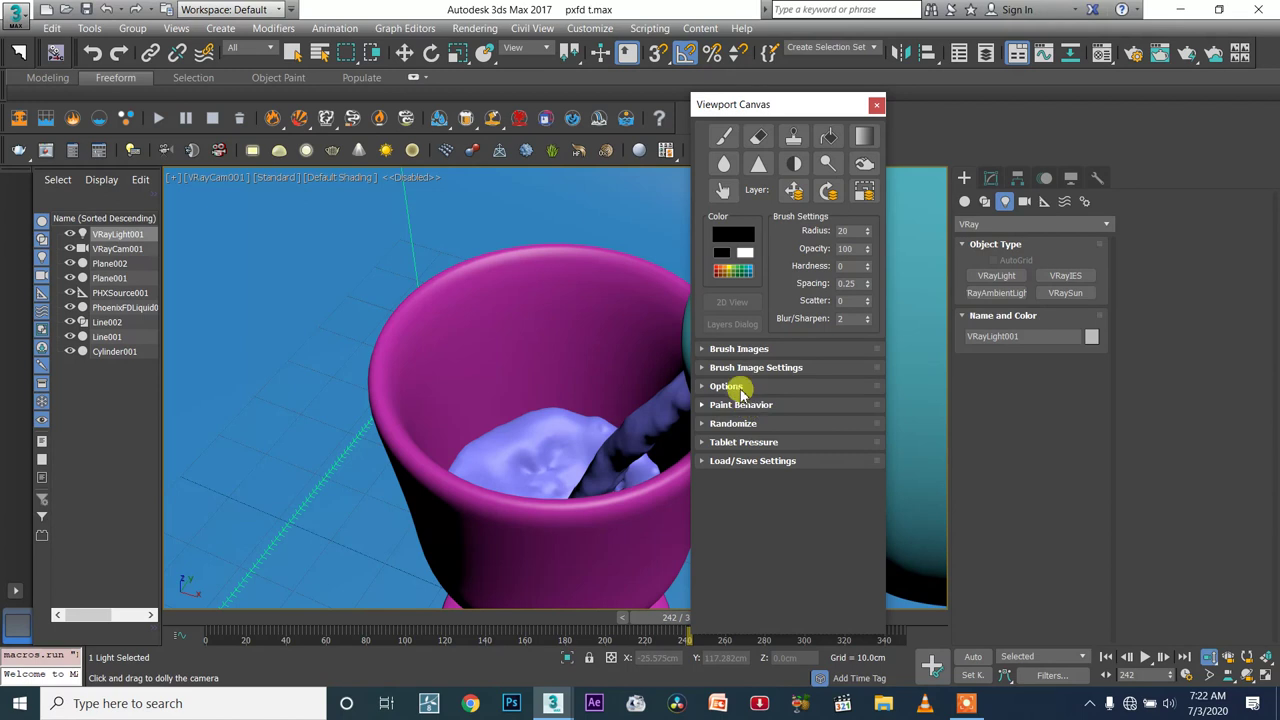
click(739, 346)
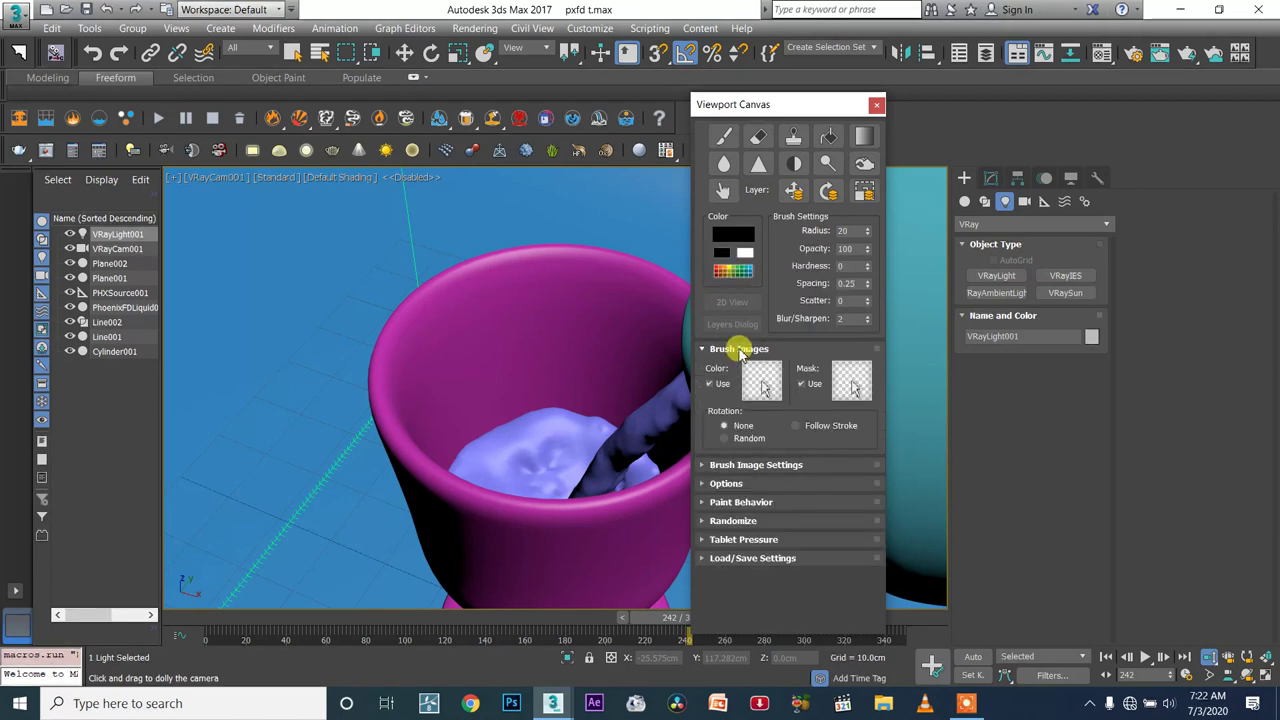
Examine the Viewport Canvas settings for brush images, paint behavior and randomizing, and close the window
click(744, 466)
drag(757, 474, 774, 394)
drag(768, 537, 794, 414)
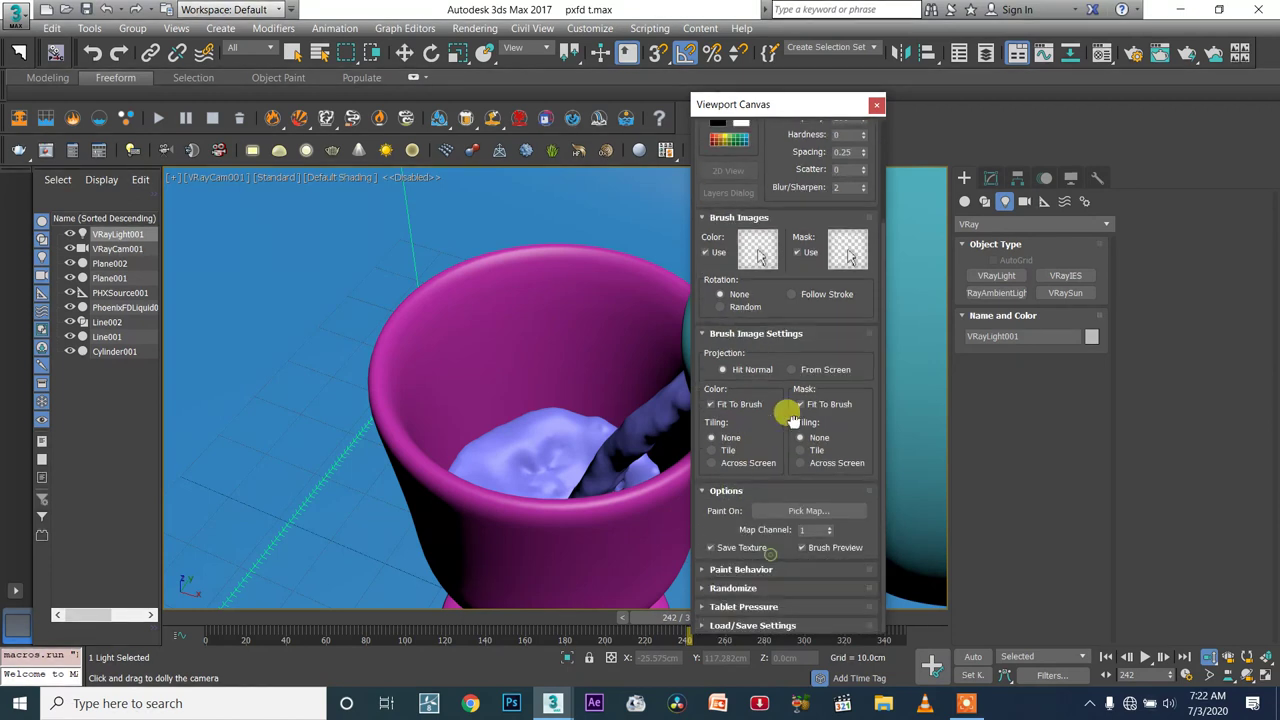
click(769, 570)
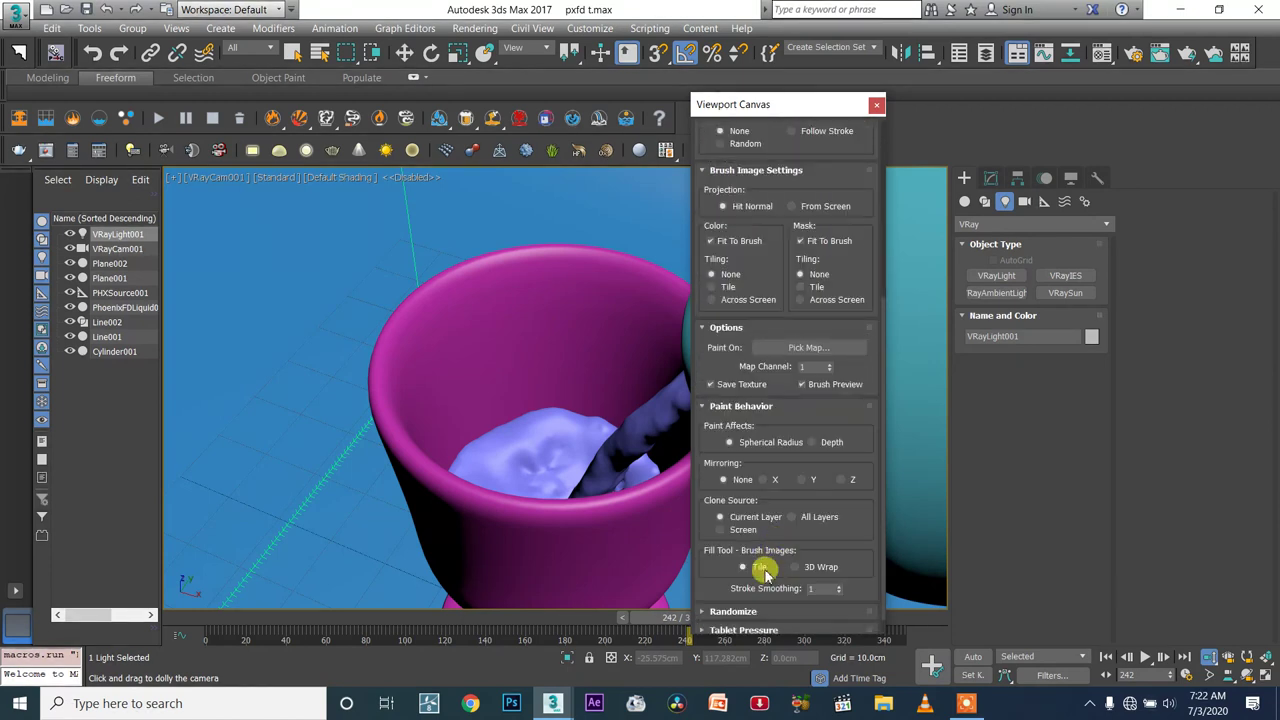
drag(714, 562, 750, 478)
click(730, 588)
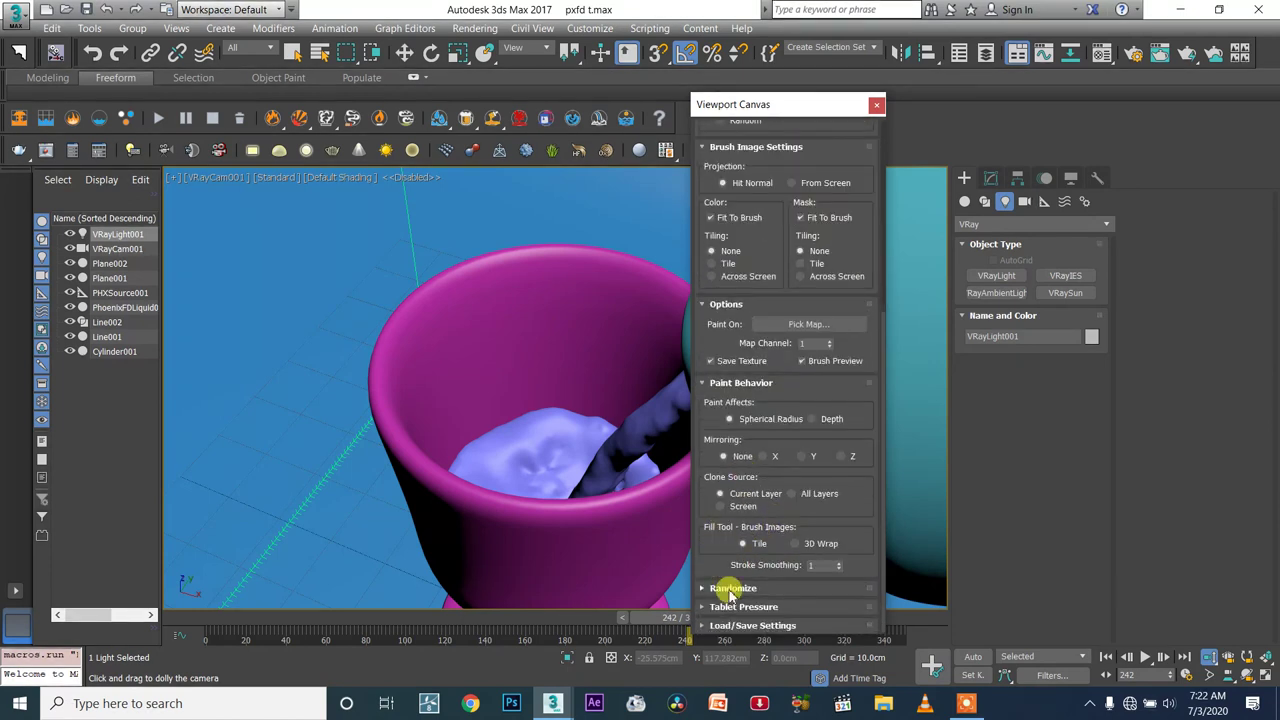
click(738, 585)
drag(830, 587, 830, 555)
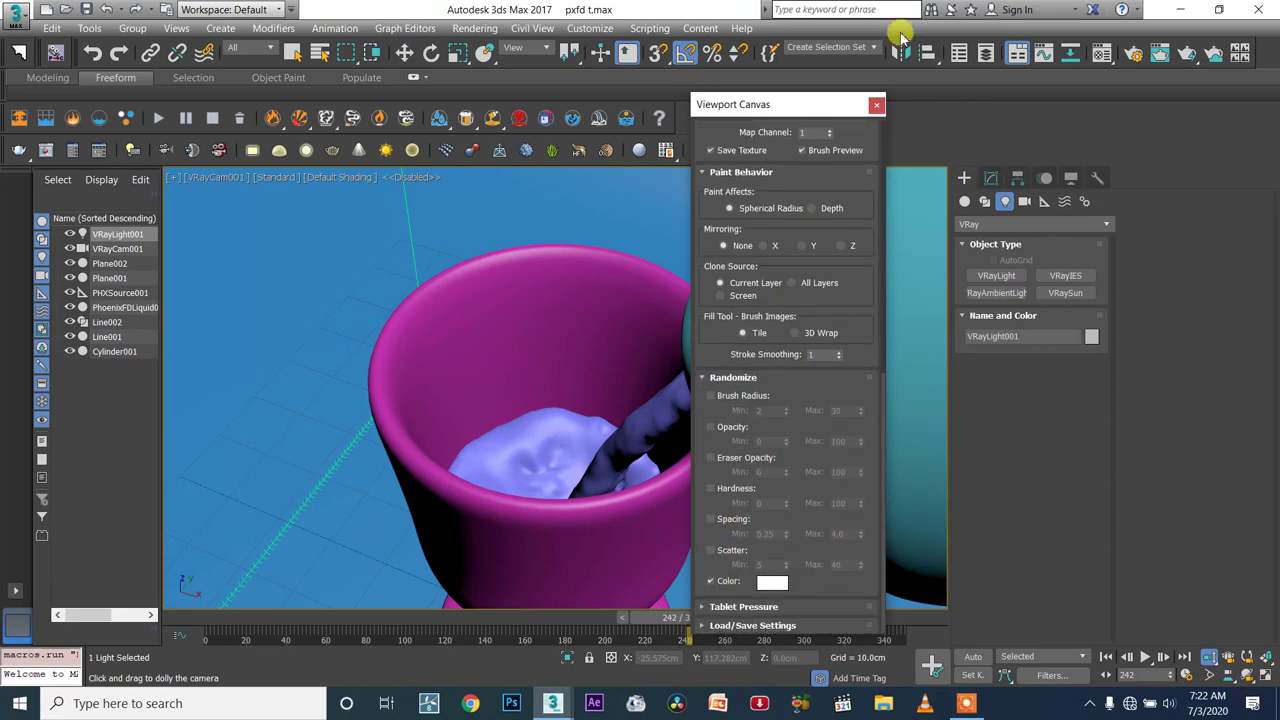
click(875, 105)
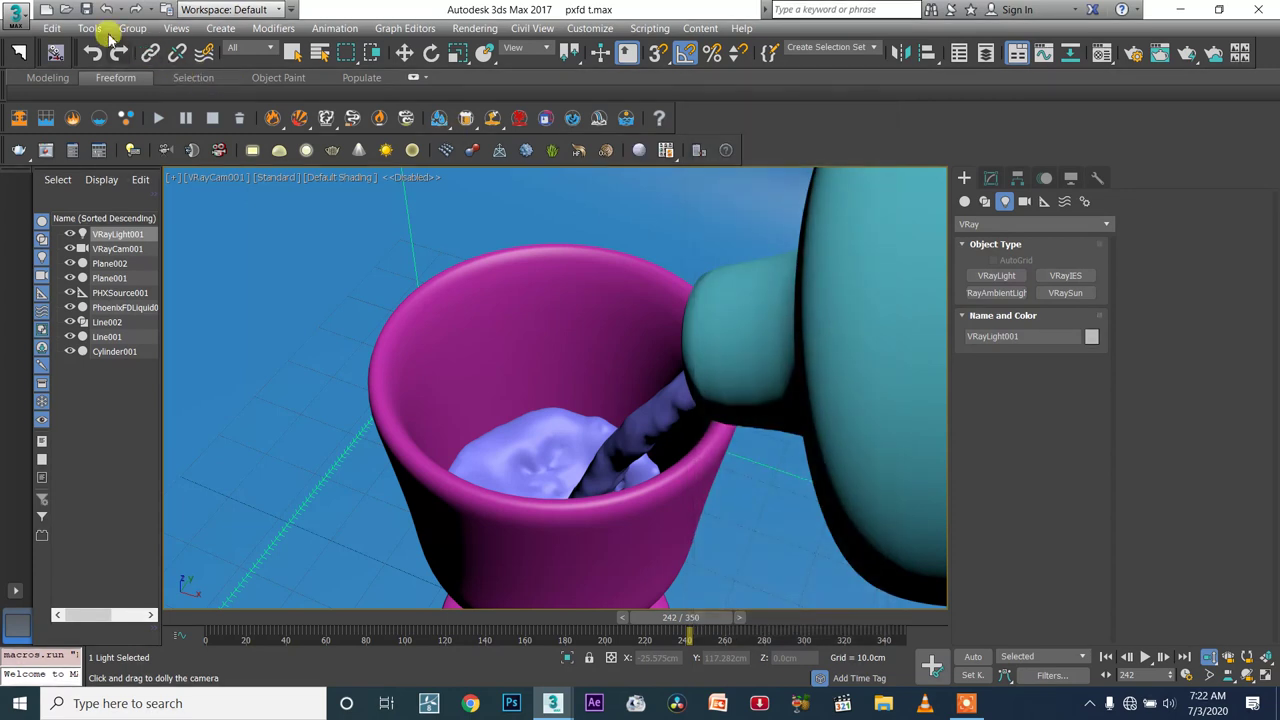
click(13, 26)
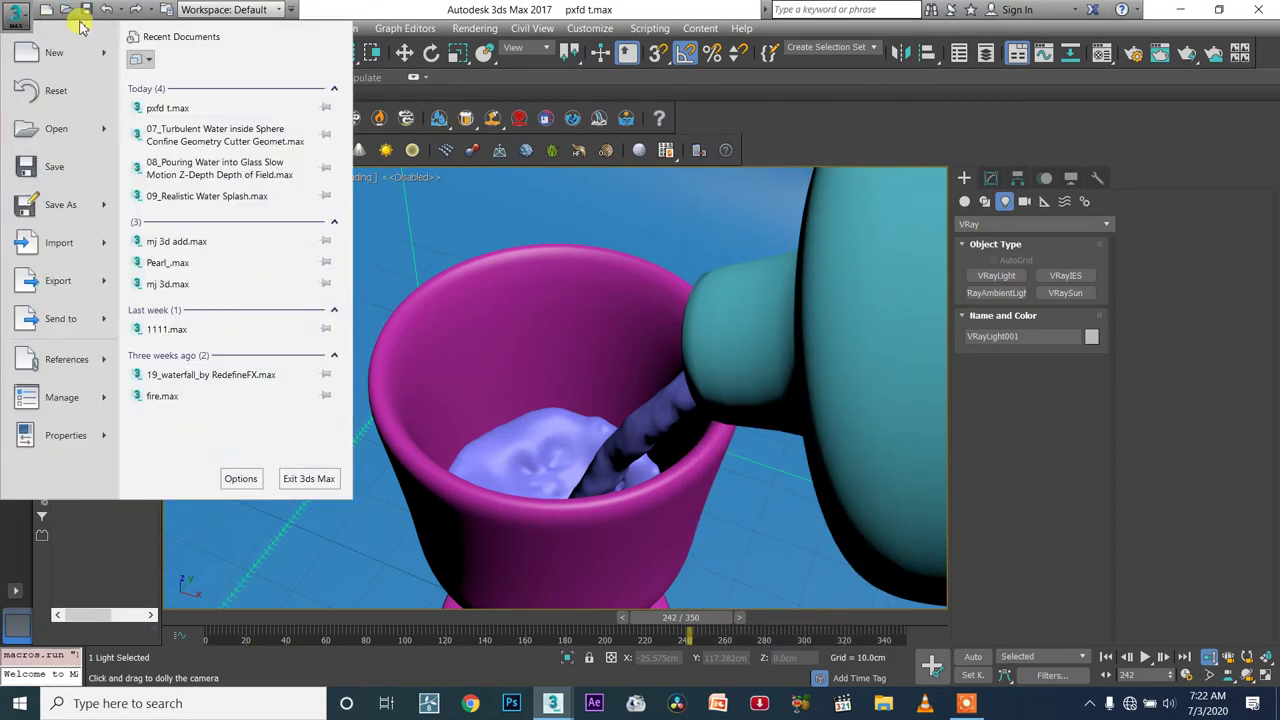
click(21, 14)
click(89, 28)
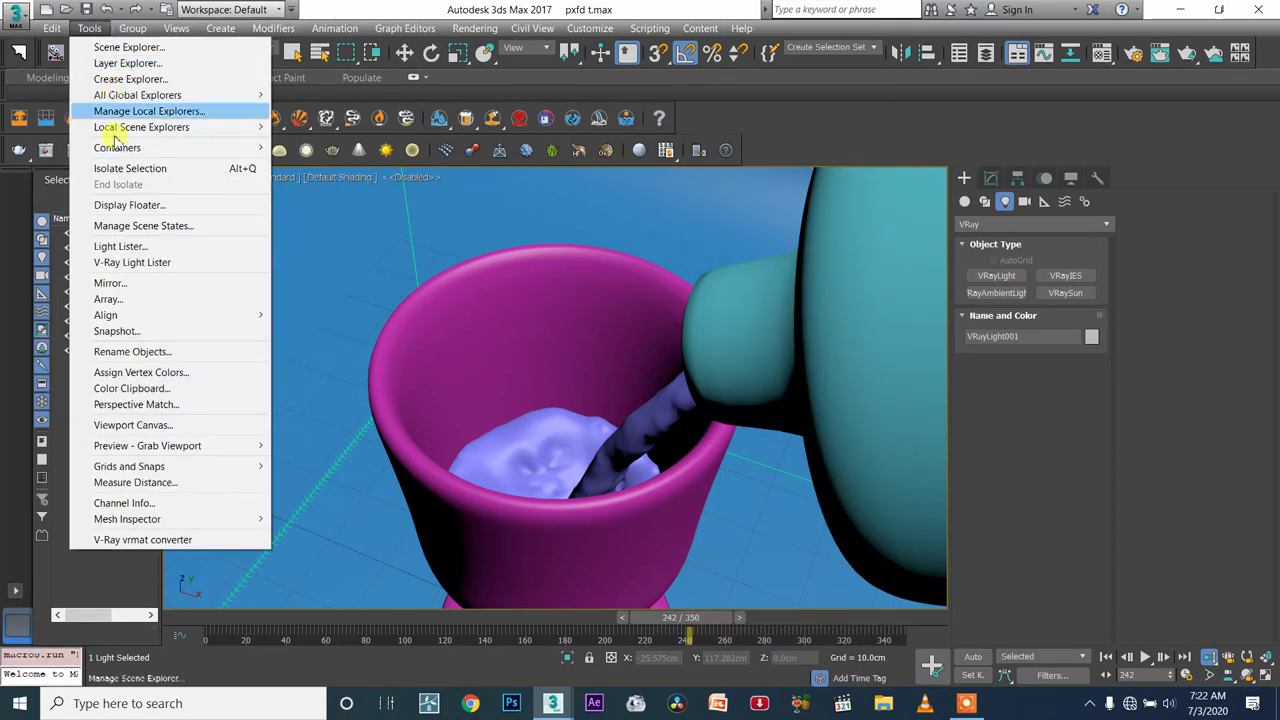
click(160, 425)
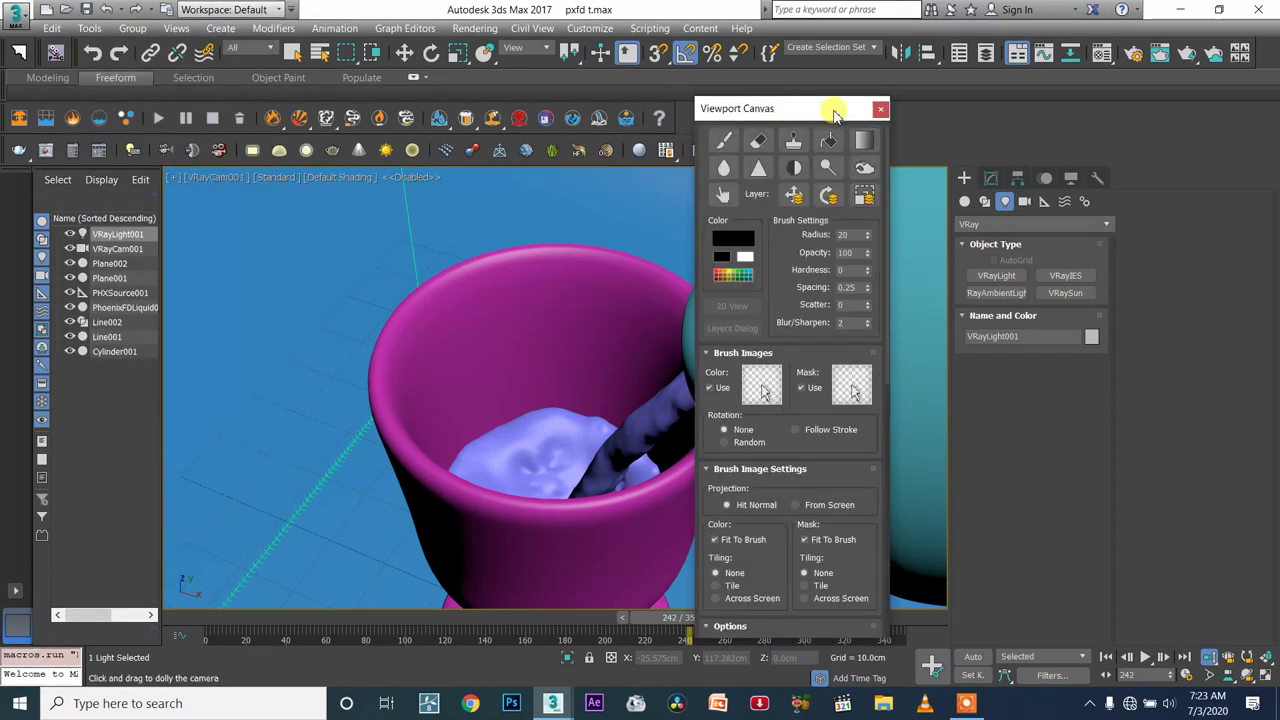
click(879, 110)
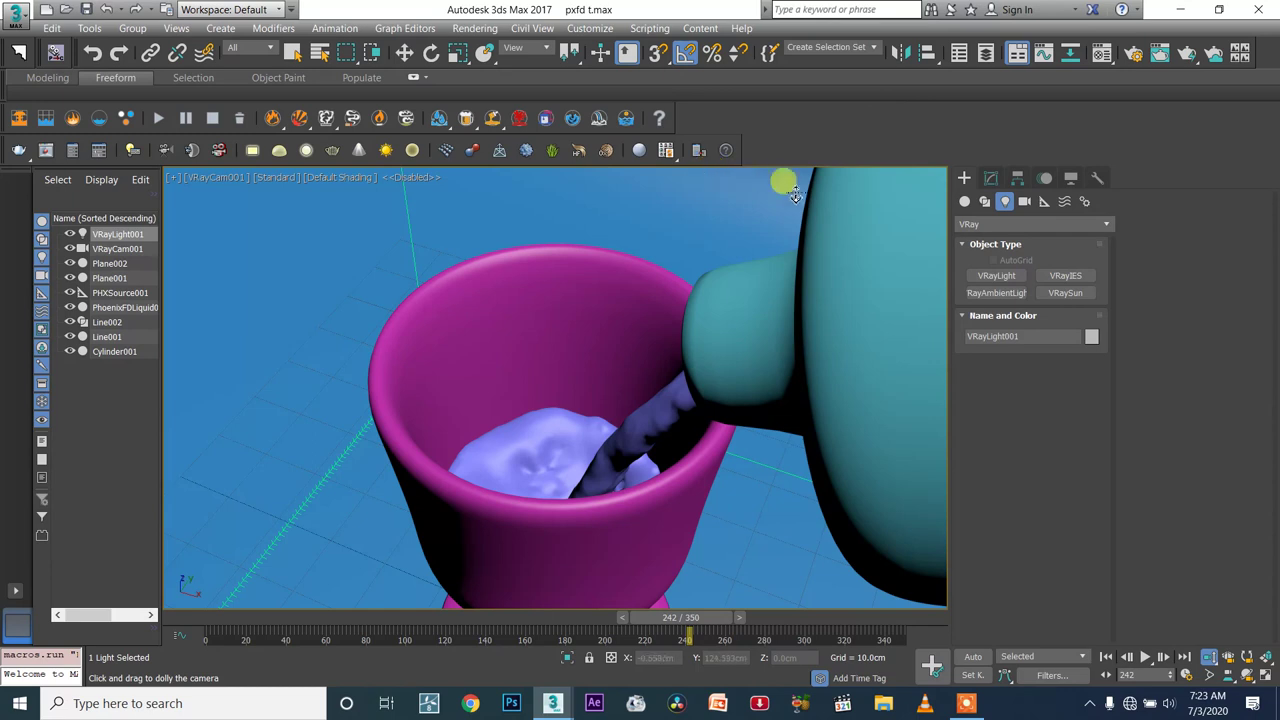
Open the render setup, scrub back to where the pour begins and activate a frame range starting at 60
click(1133, 55)
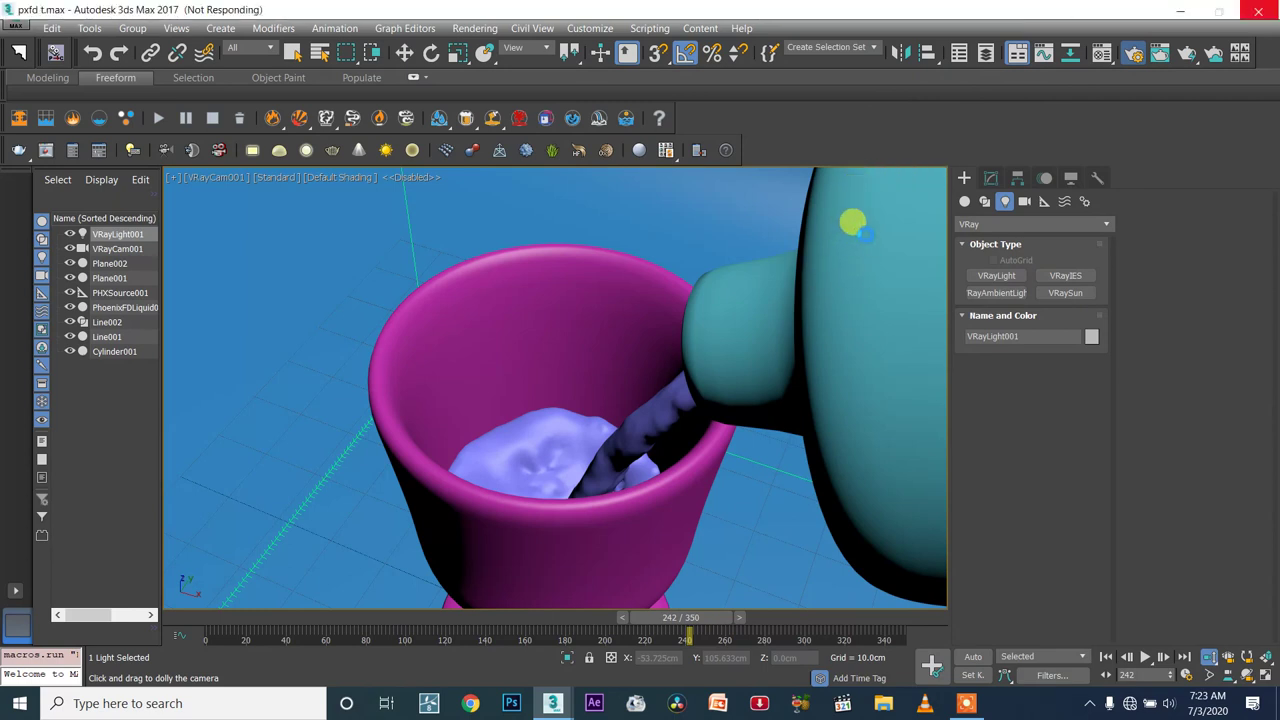
click(760, 170)
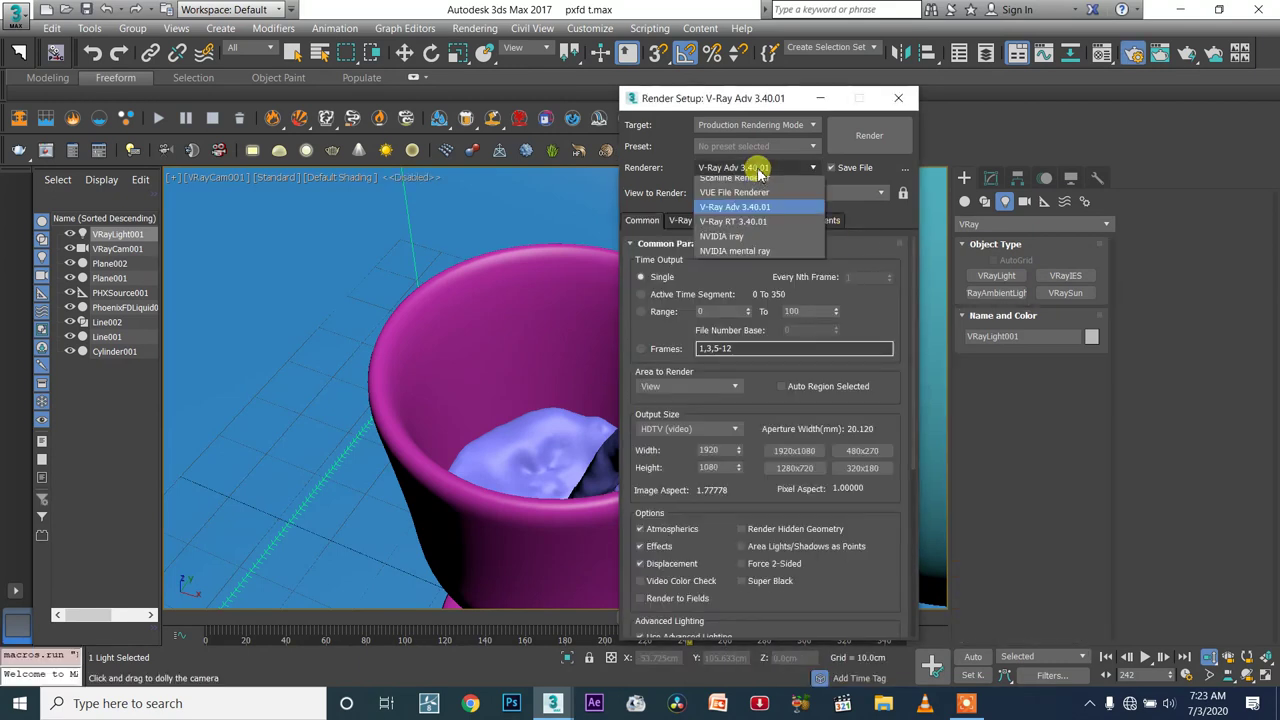
click(745, 170)
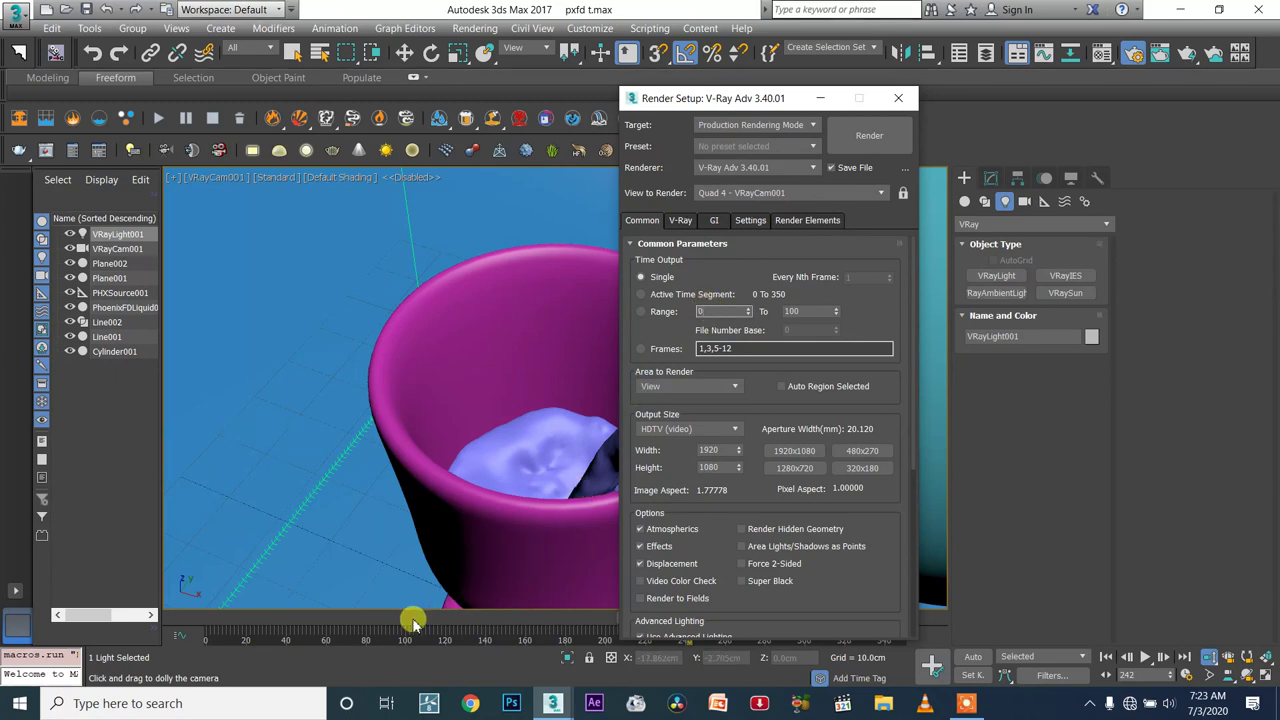
drag(406, 619, 401, 615)
drag(748, 100, 973, 72)
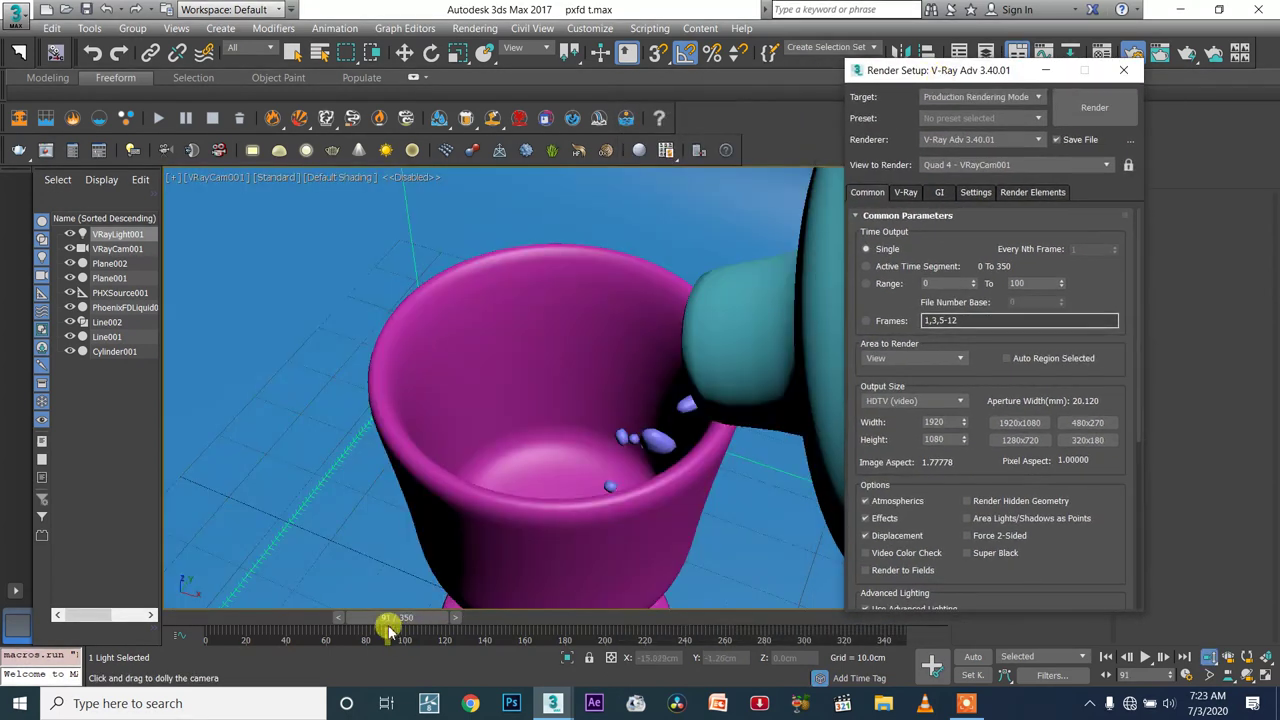
drag(372, 620, 334, 617)
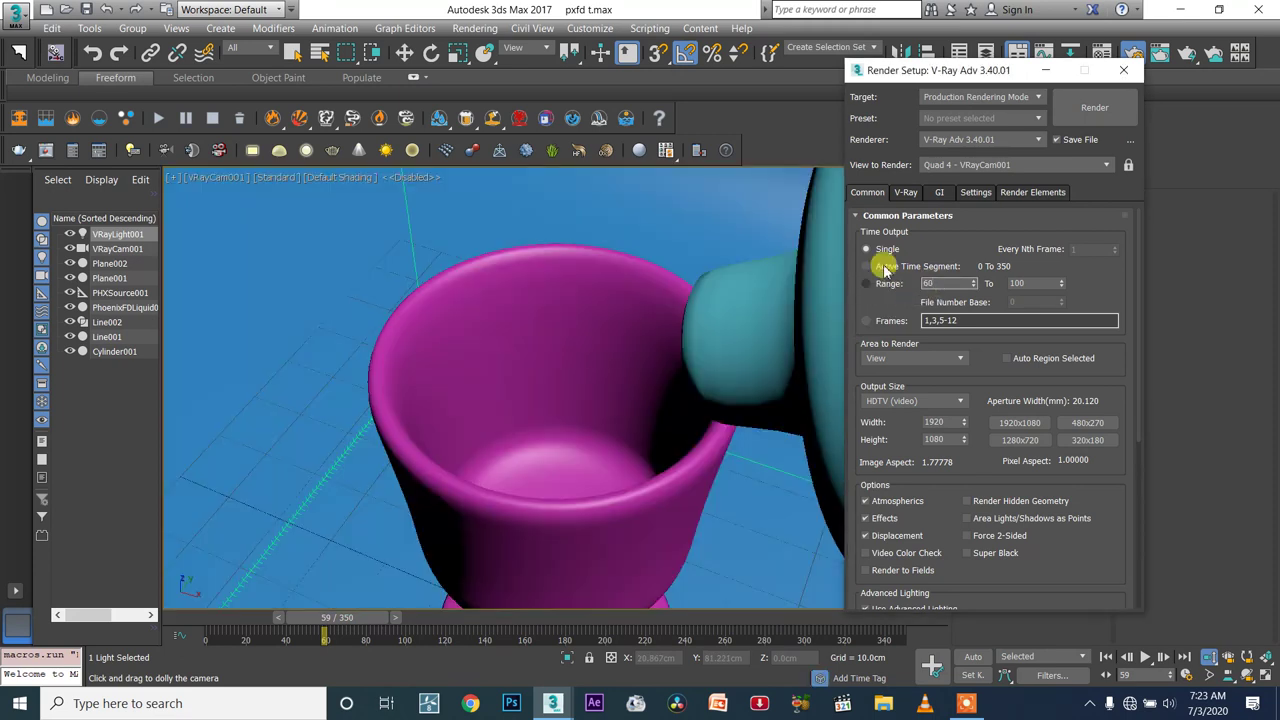
click(867, 283)
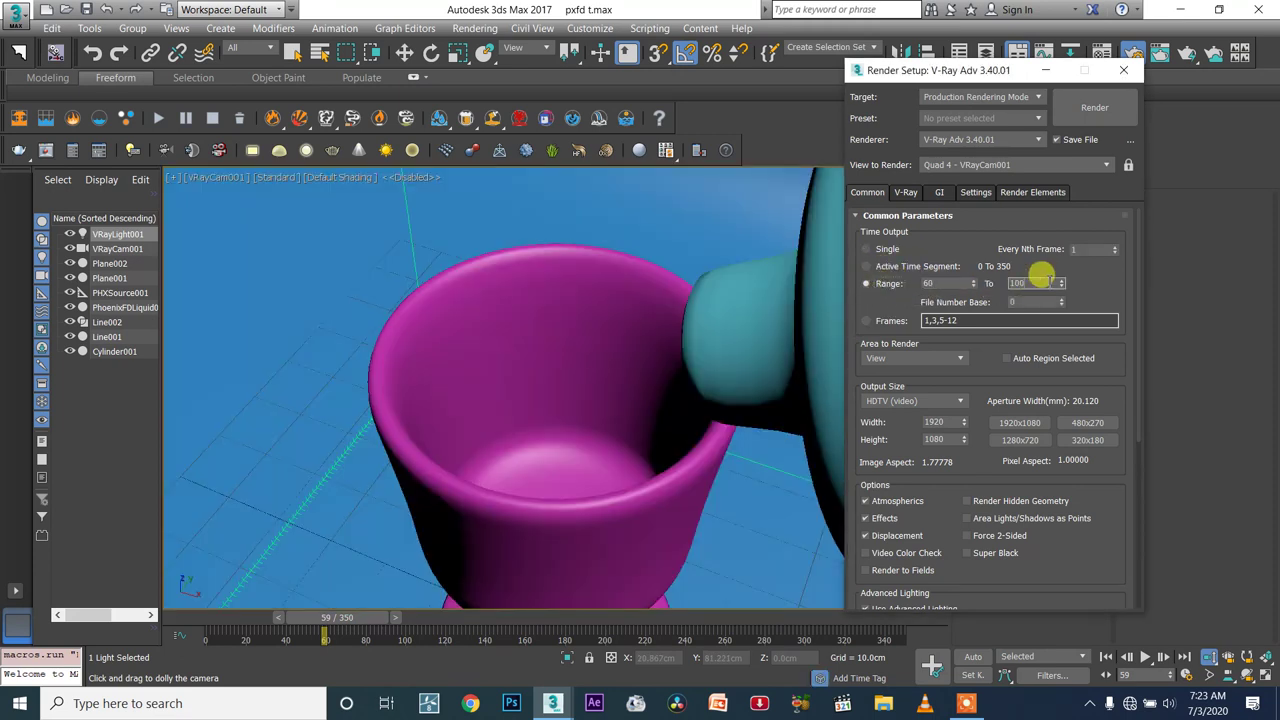
Scrub the animation to frame 250 and set the end of the render range to 250
drag(780, 616, 790, 618)
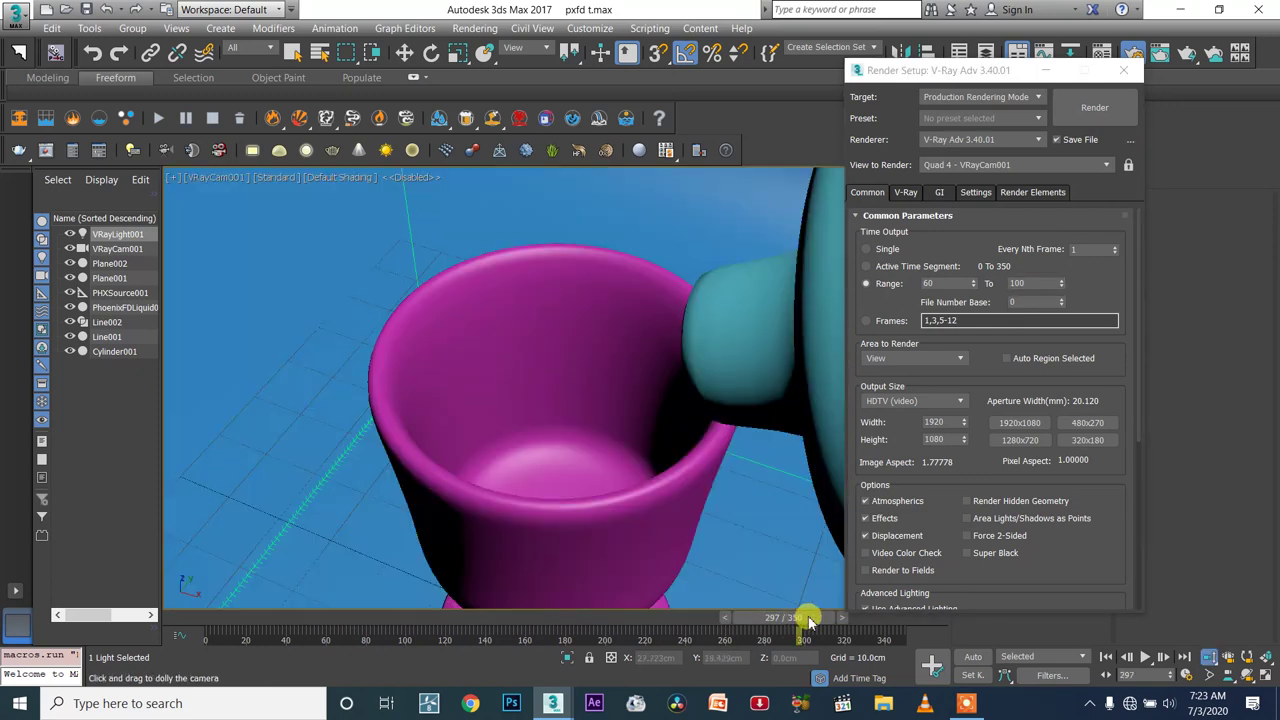
drag(808, 621, 786, 625)
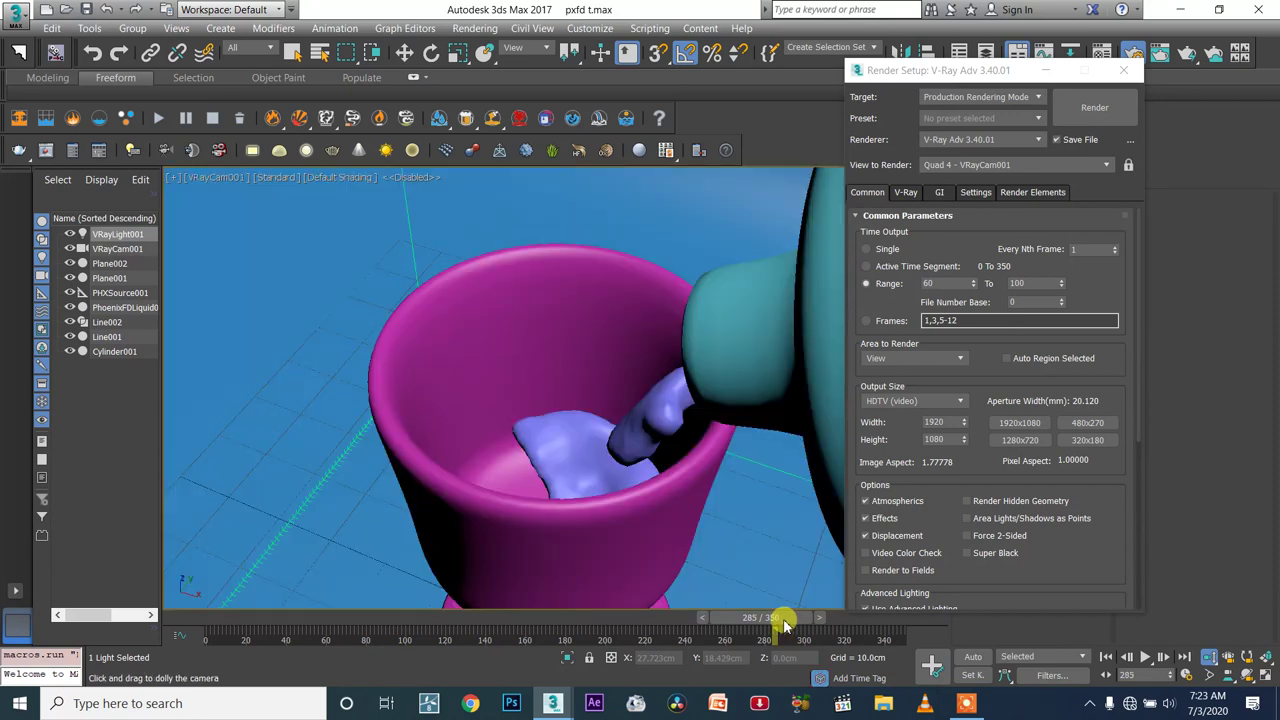
drag(786, 622, 729, 628)
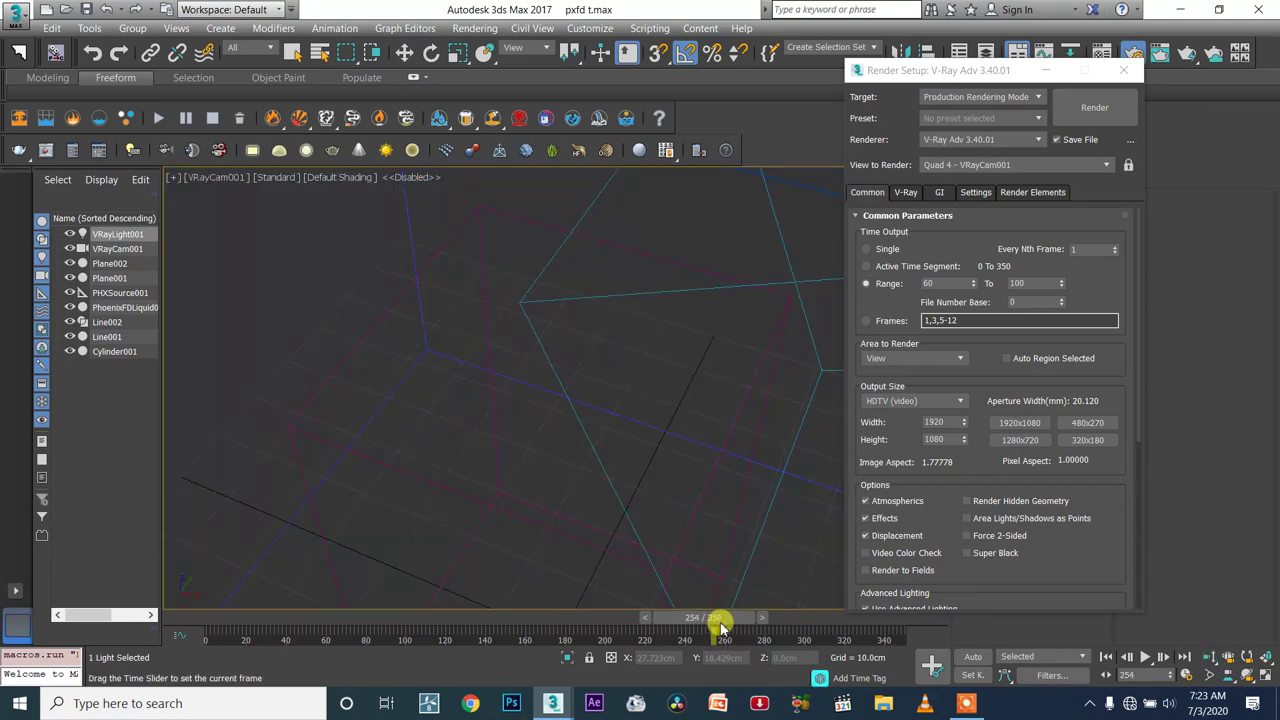
drag(717, 627, 716, 627)
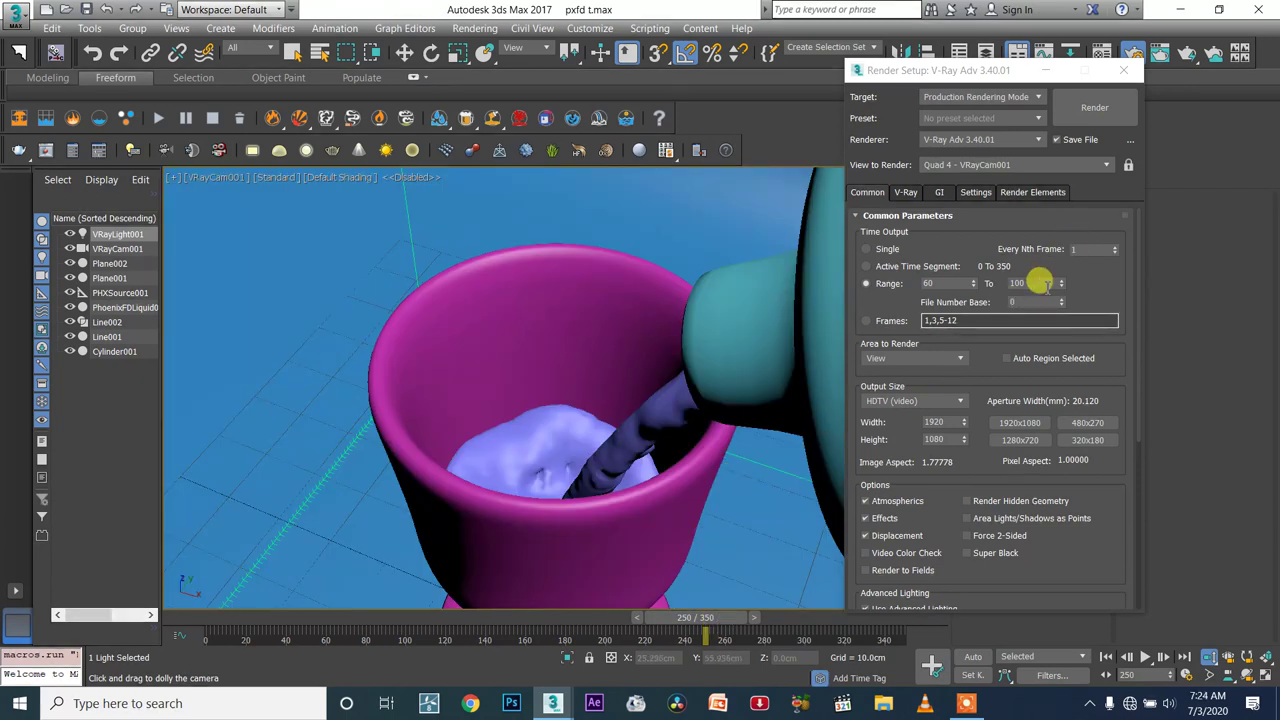
click(1045, 283)
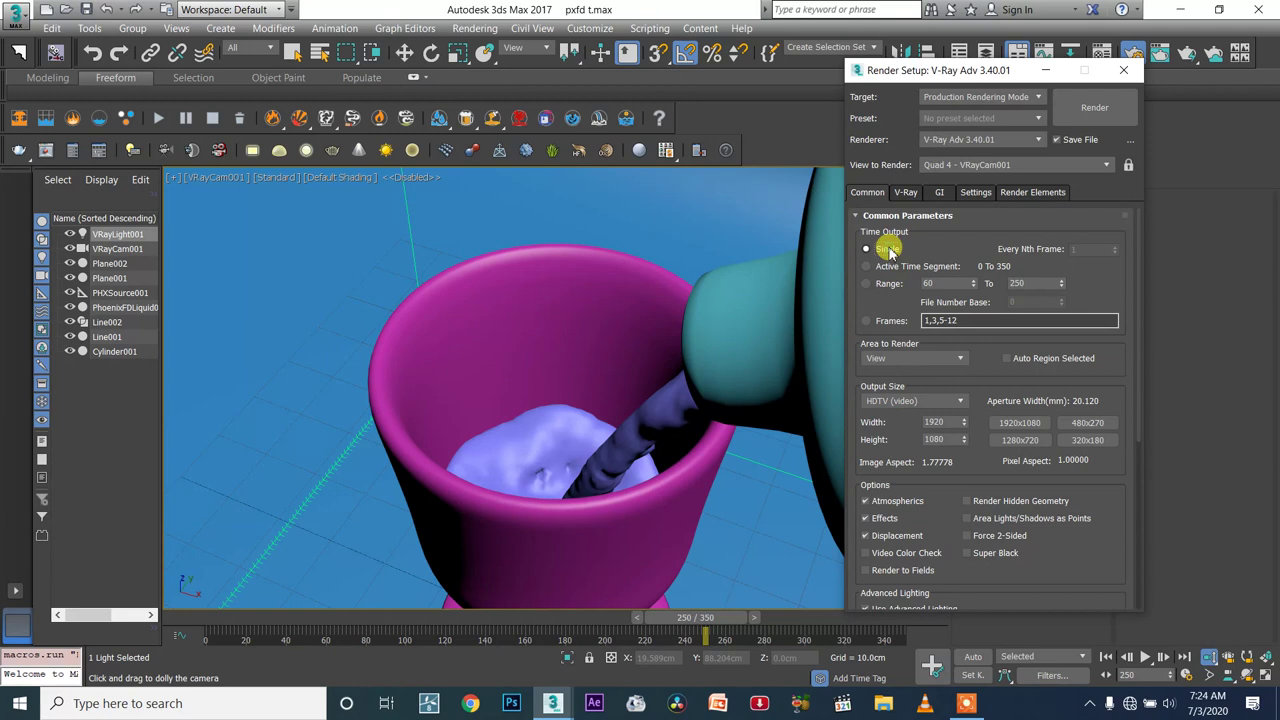
Switch the time output to a single frame and try to render the VRayCam001 view
click(888, 250)
click(1090, 108)
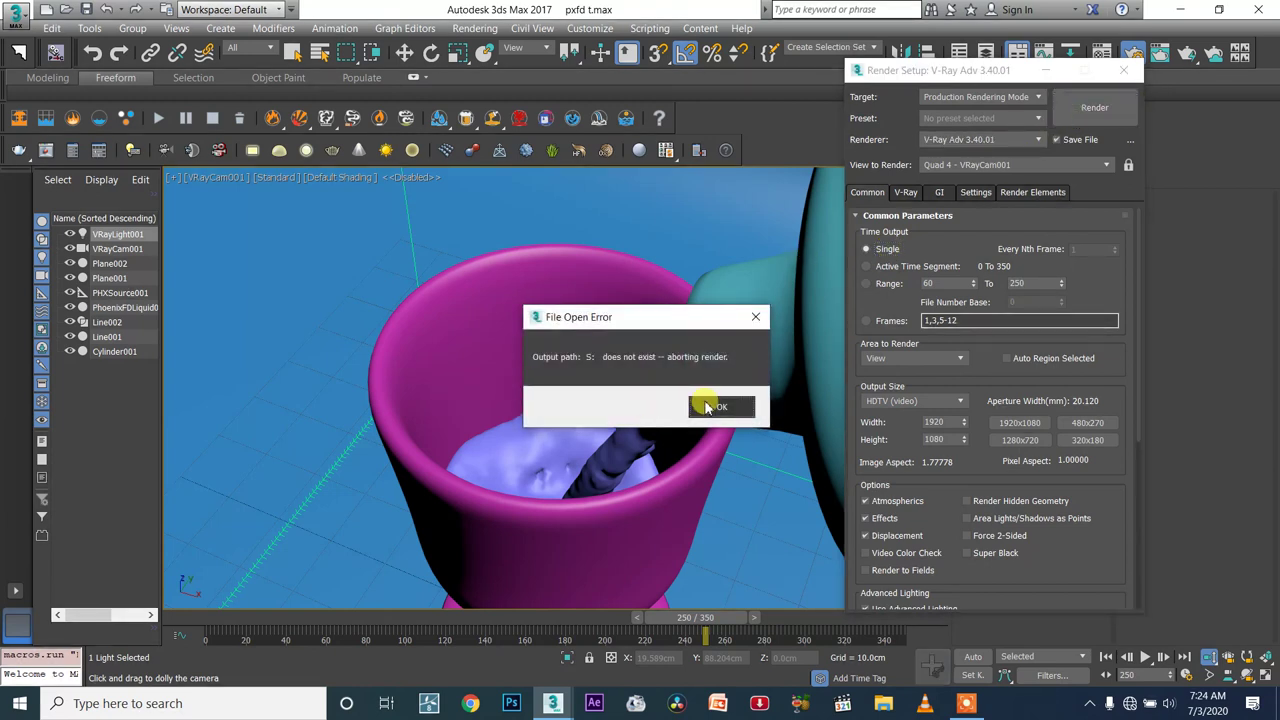
click(716, 406)
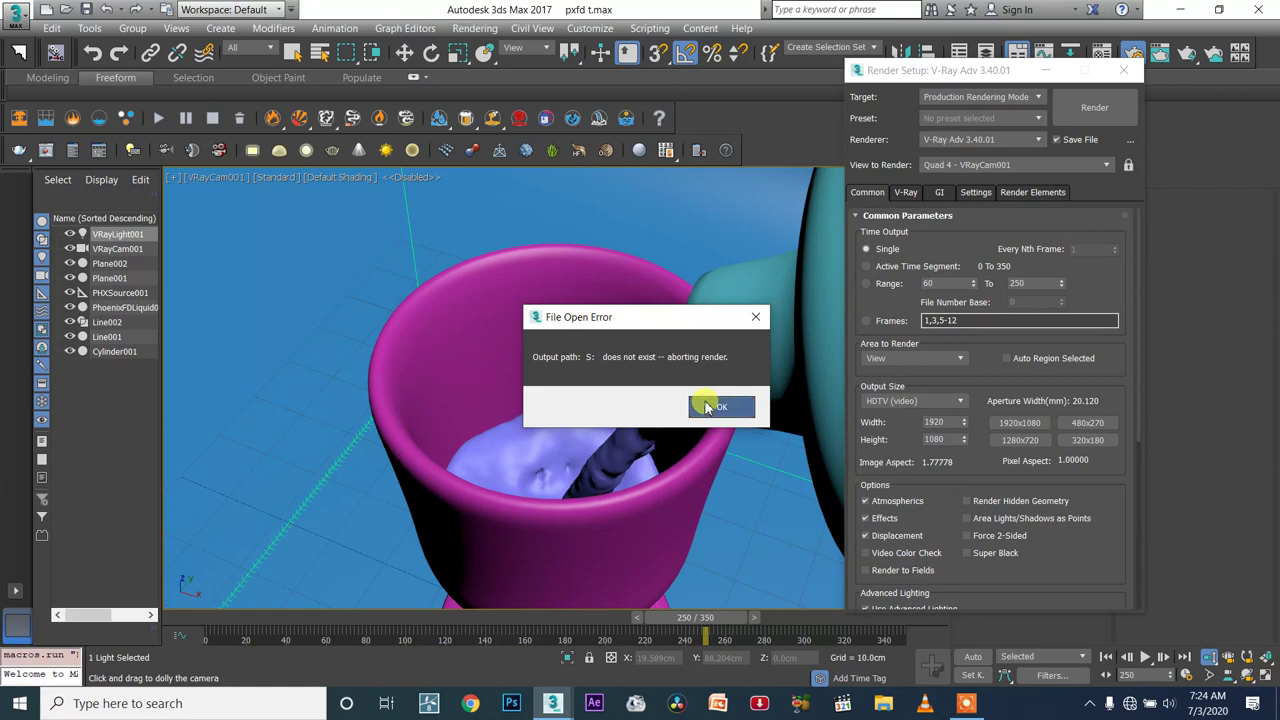
Check the render elements and the render output file location in the render setup
click(976, 192)
click(1012, 192)
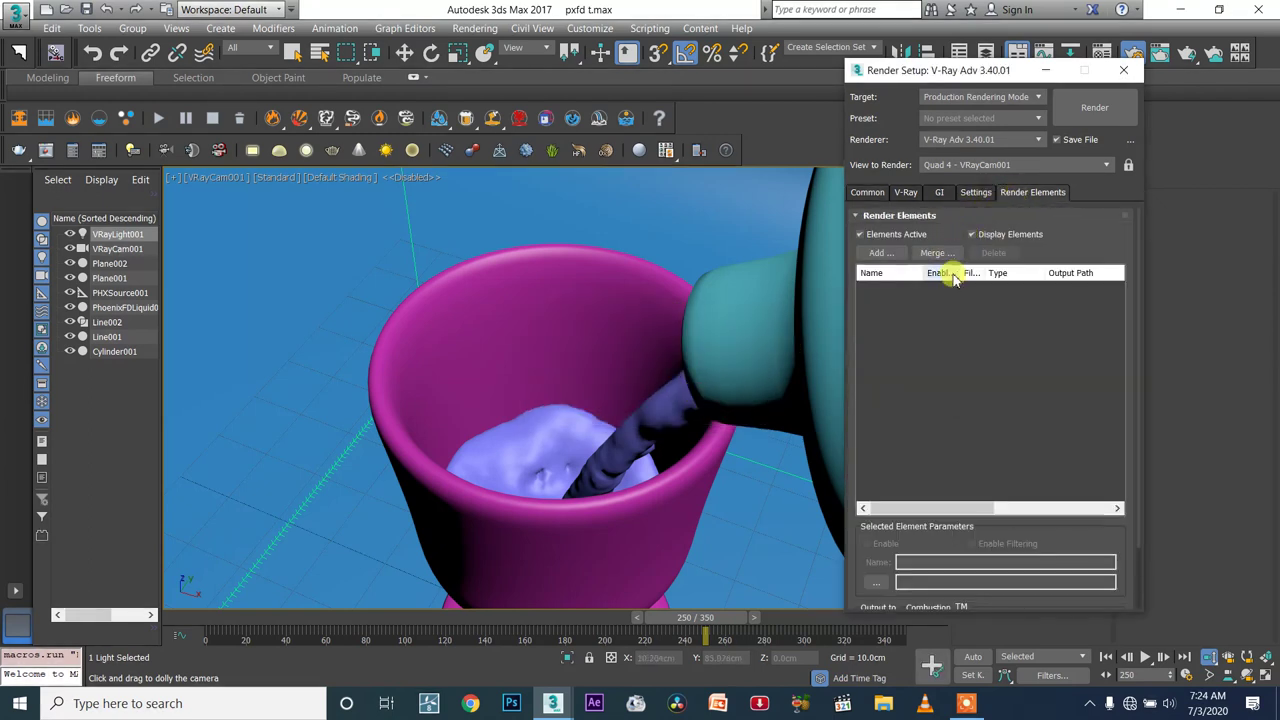
click(880, 194)
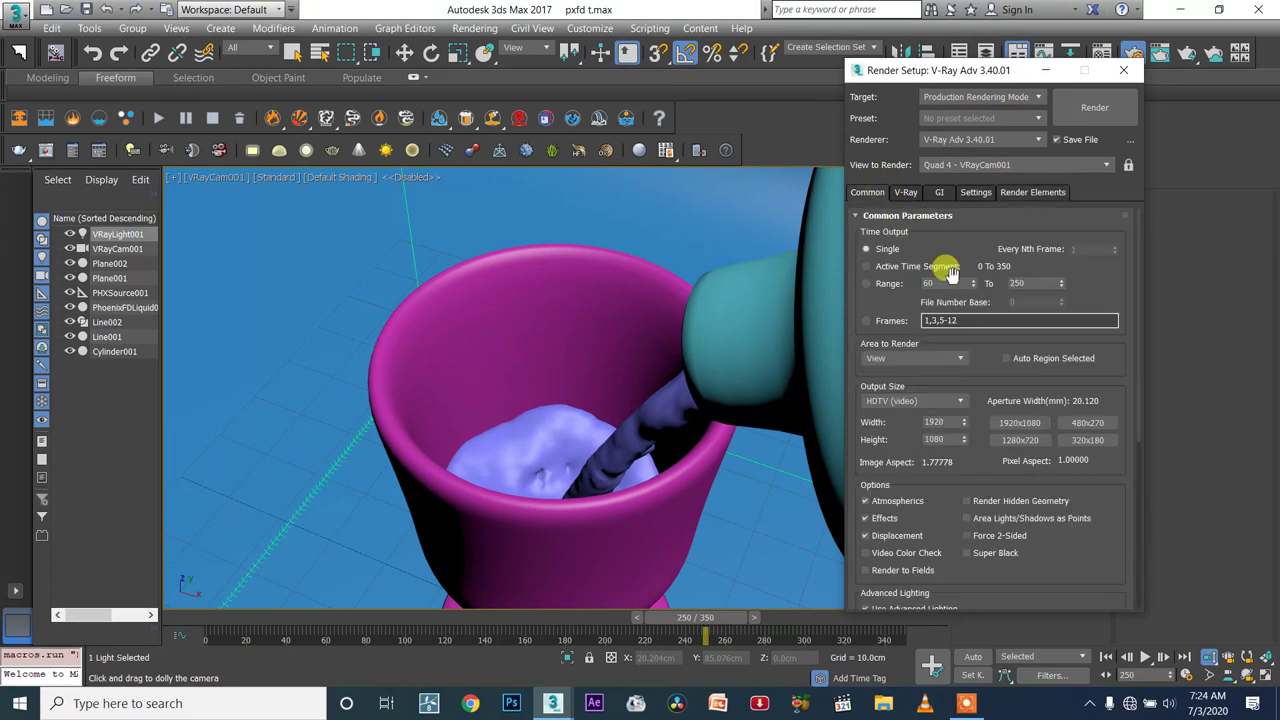
scroll(967, 360, down, 10)
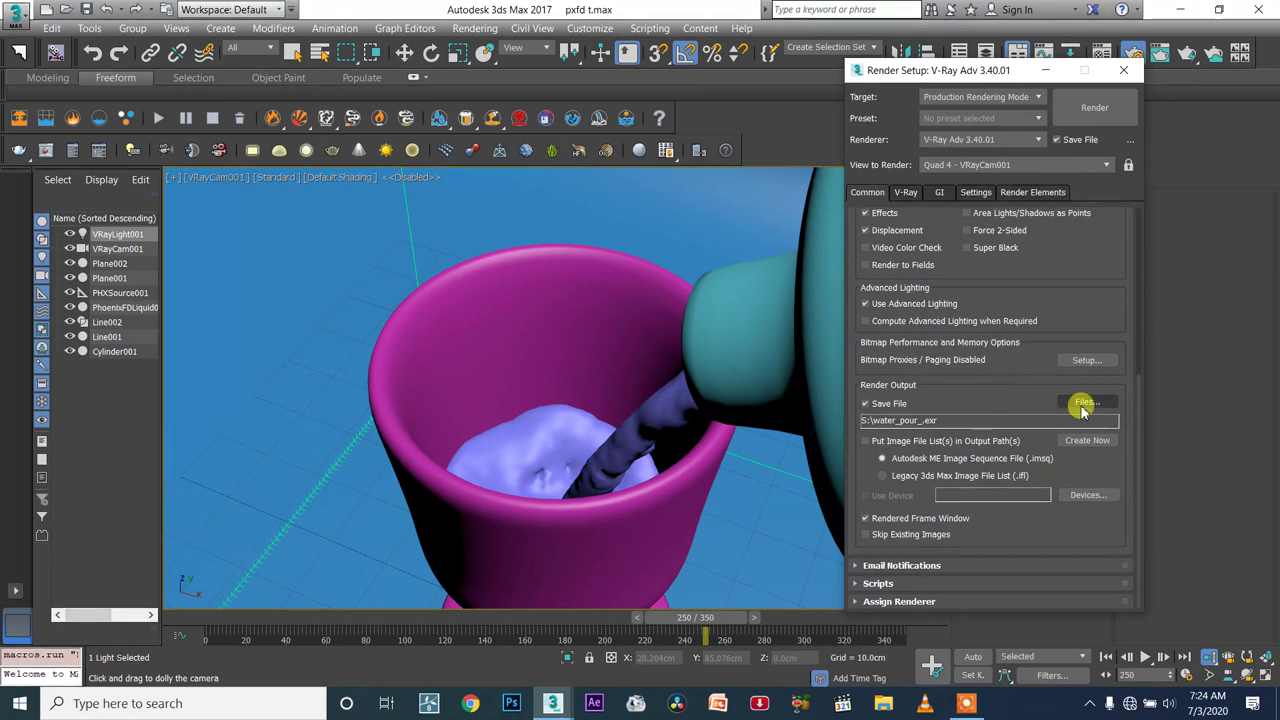
click(1083, 405)
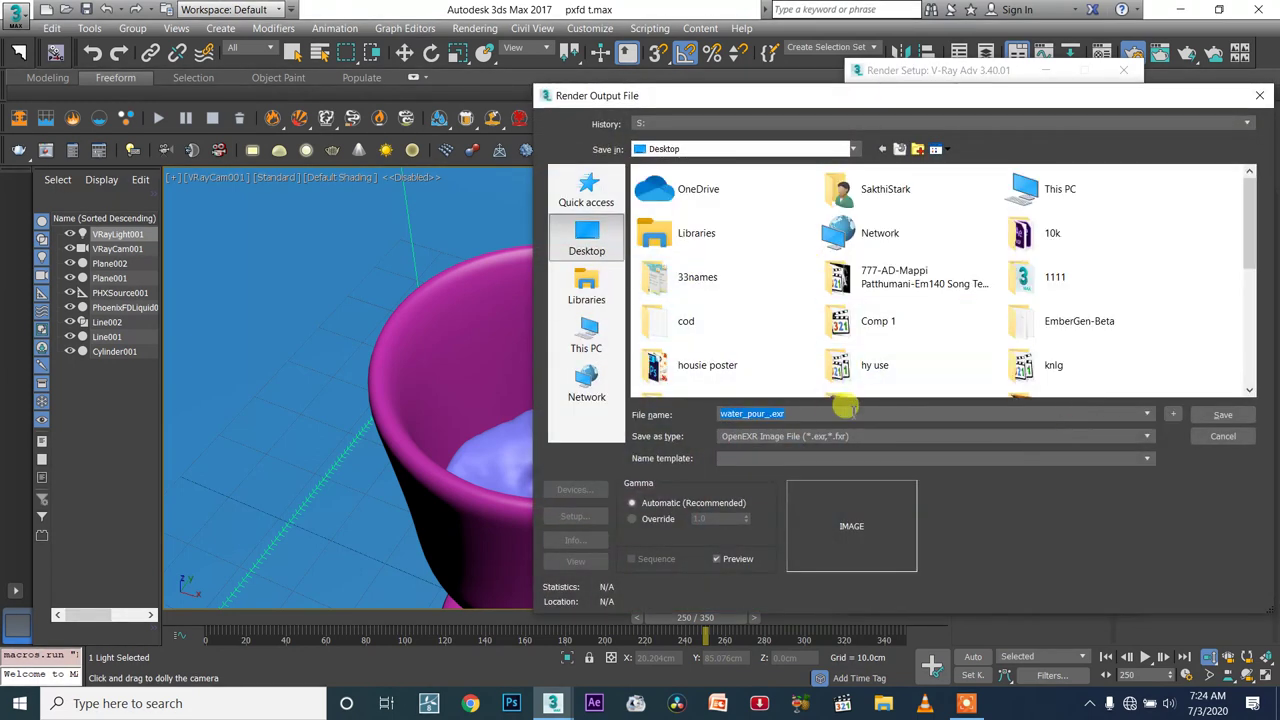
click(1251, 95)
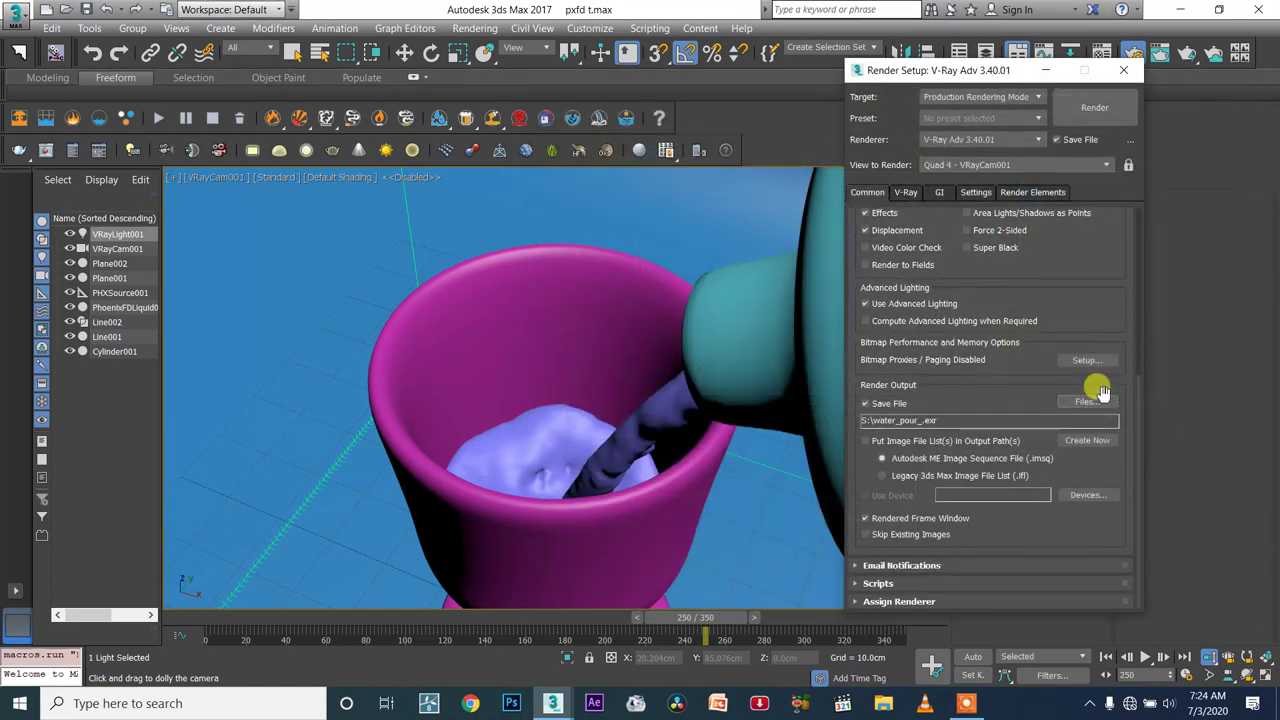
mouse_move(918, 688)
click(852, 686)
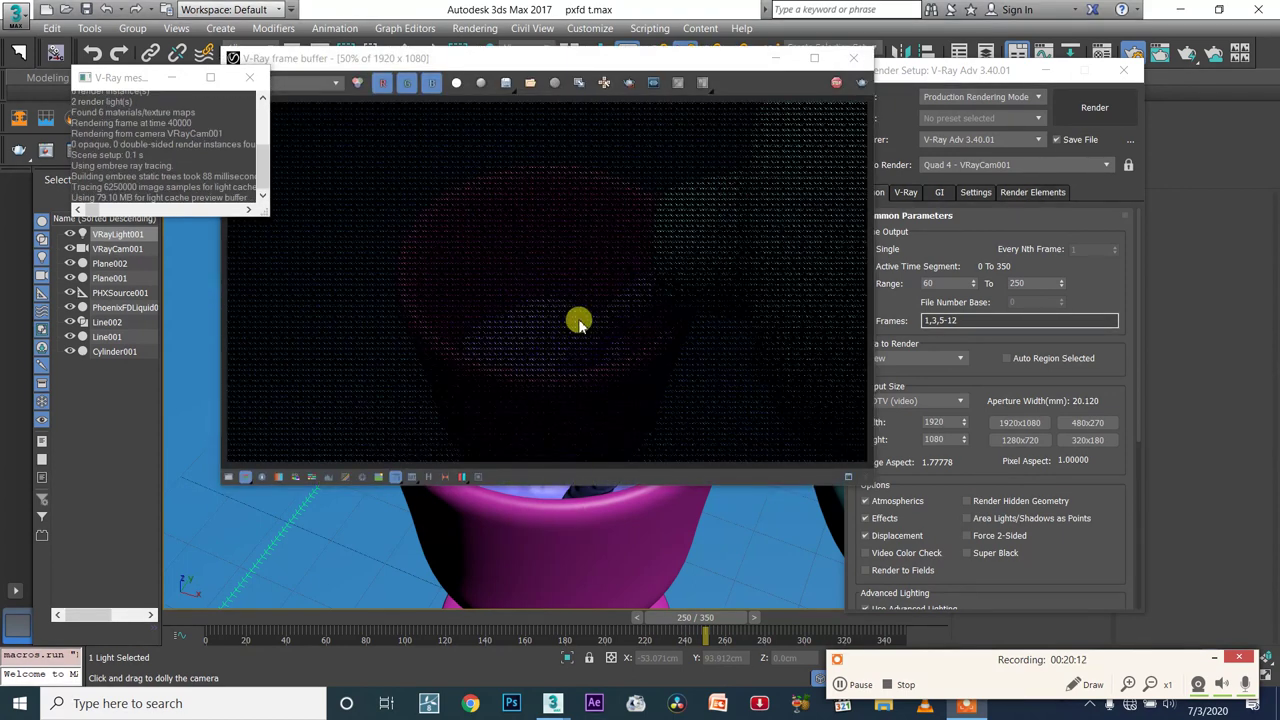
Inspect the 1920 x 1080 test render of frame 250, stop it and close the V-Ray frame buffer
scroll(578, 322, down, 1)
scroll(551, 312, up, 1)
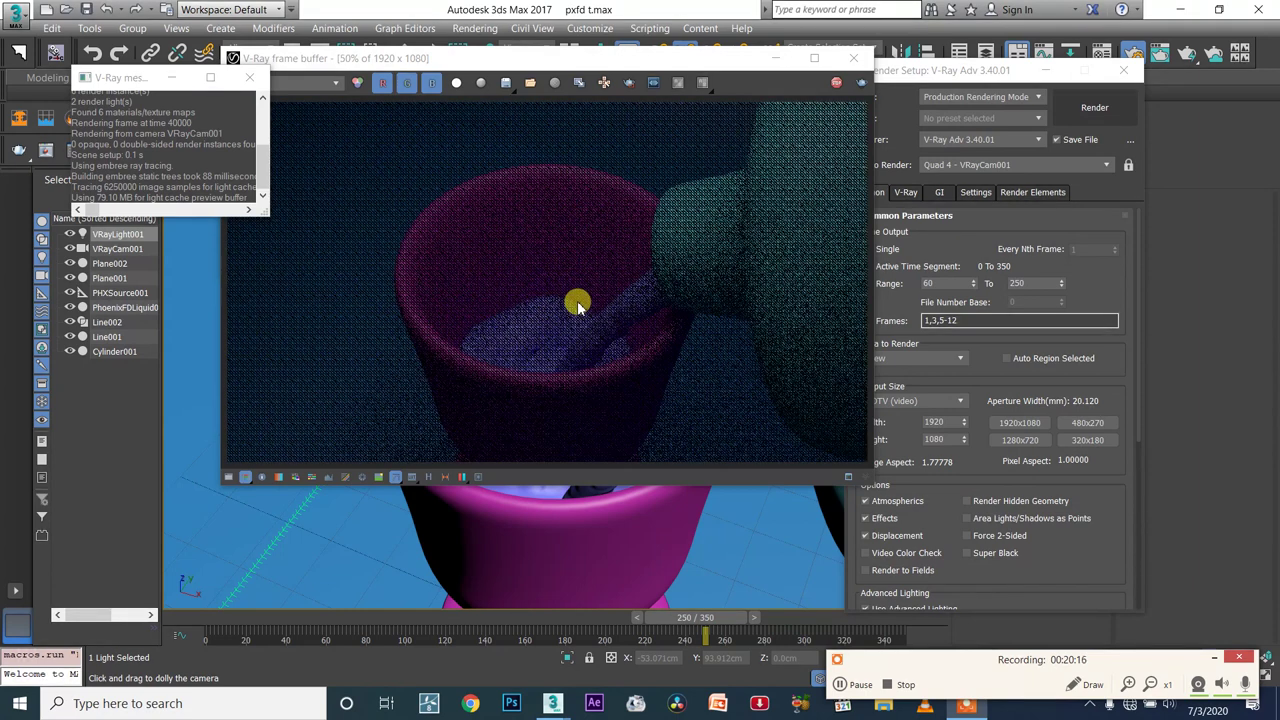
scroll(575, 305, down, 1)
scroll(563, 305, up, 1)
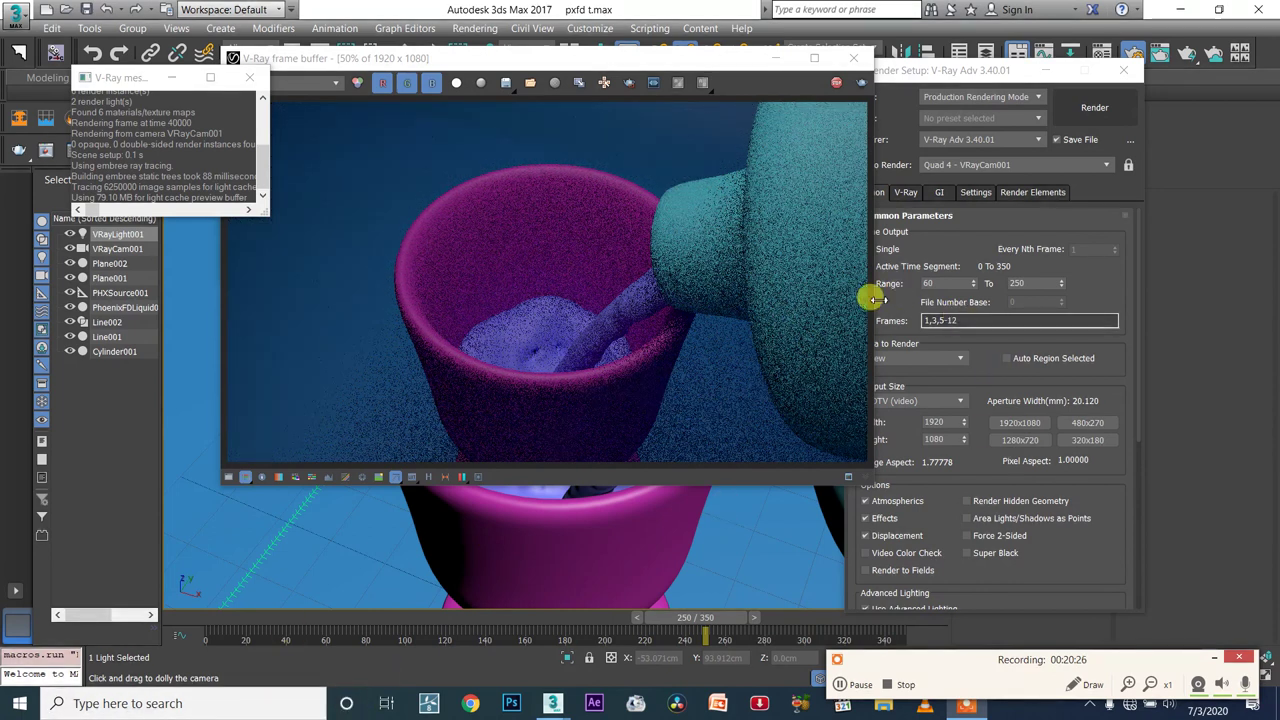
click(828, 82)
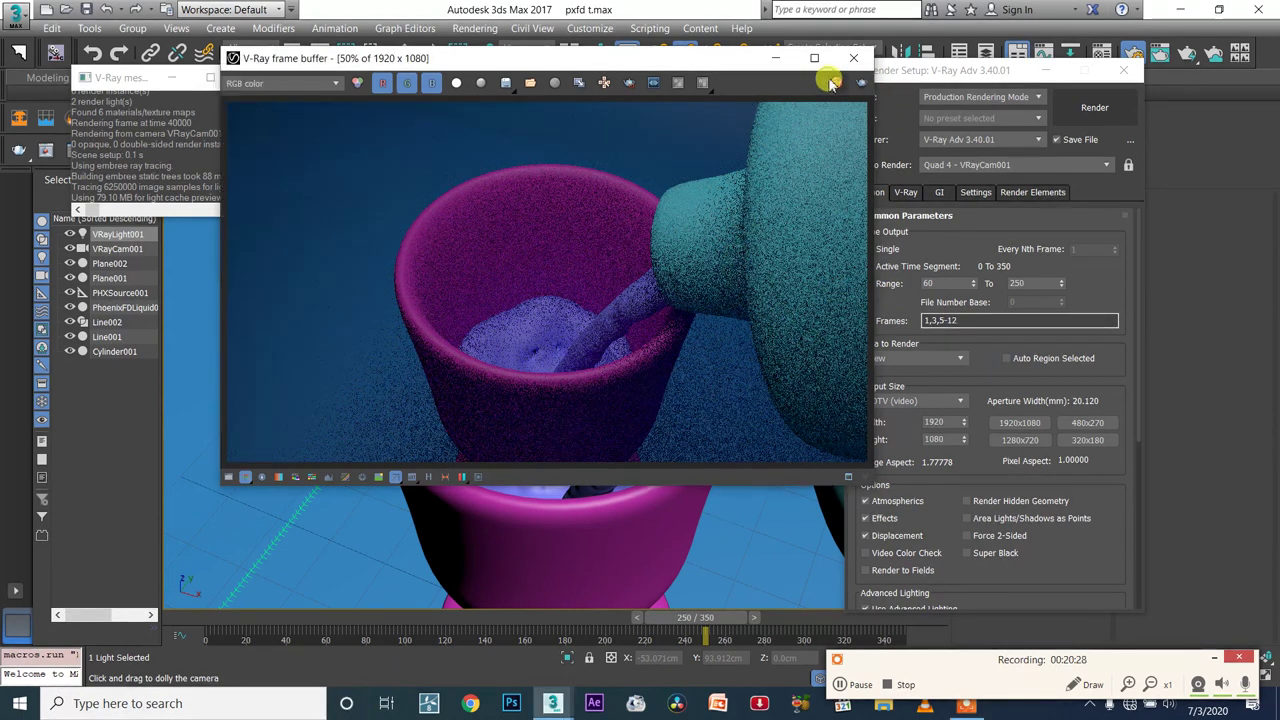
click(849, 62)
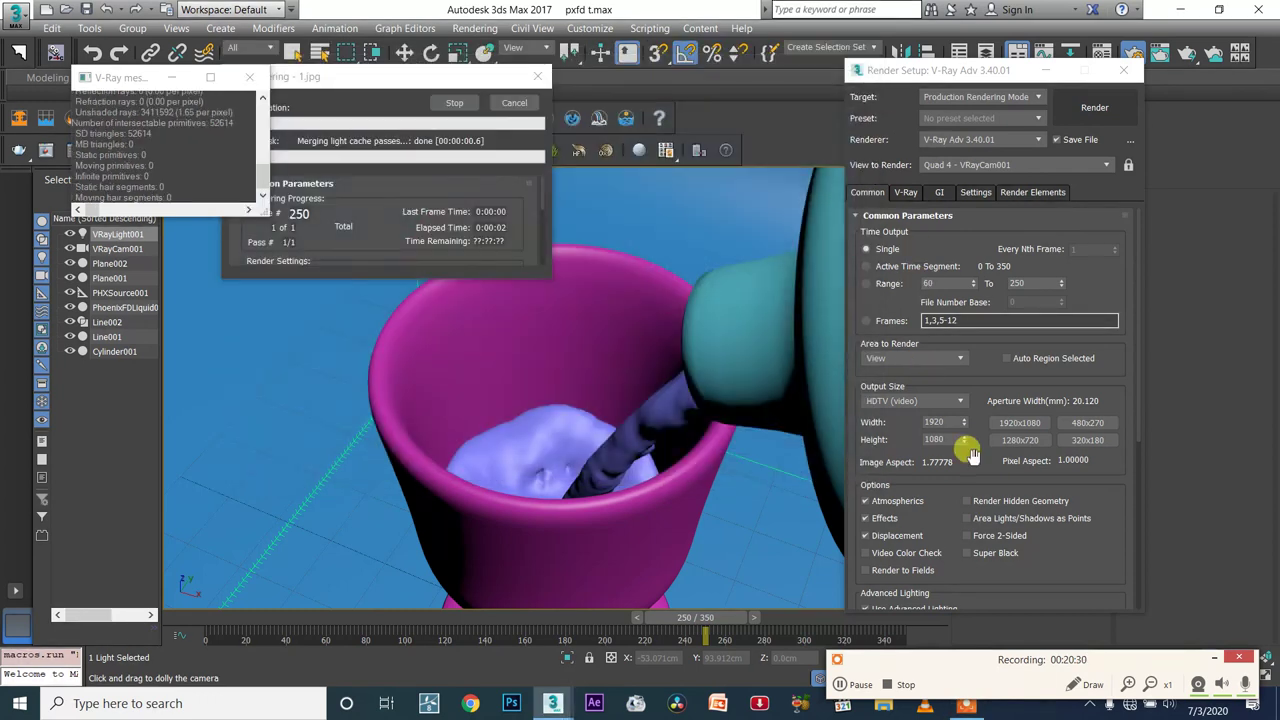
Reduce the render output size to 320 x 180 and render frame 250 again
click(972, 408)
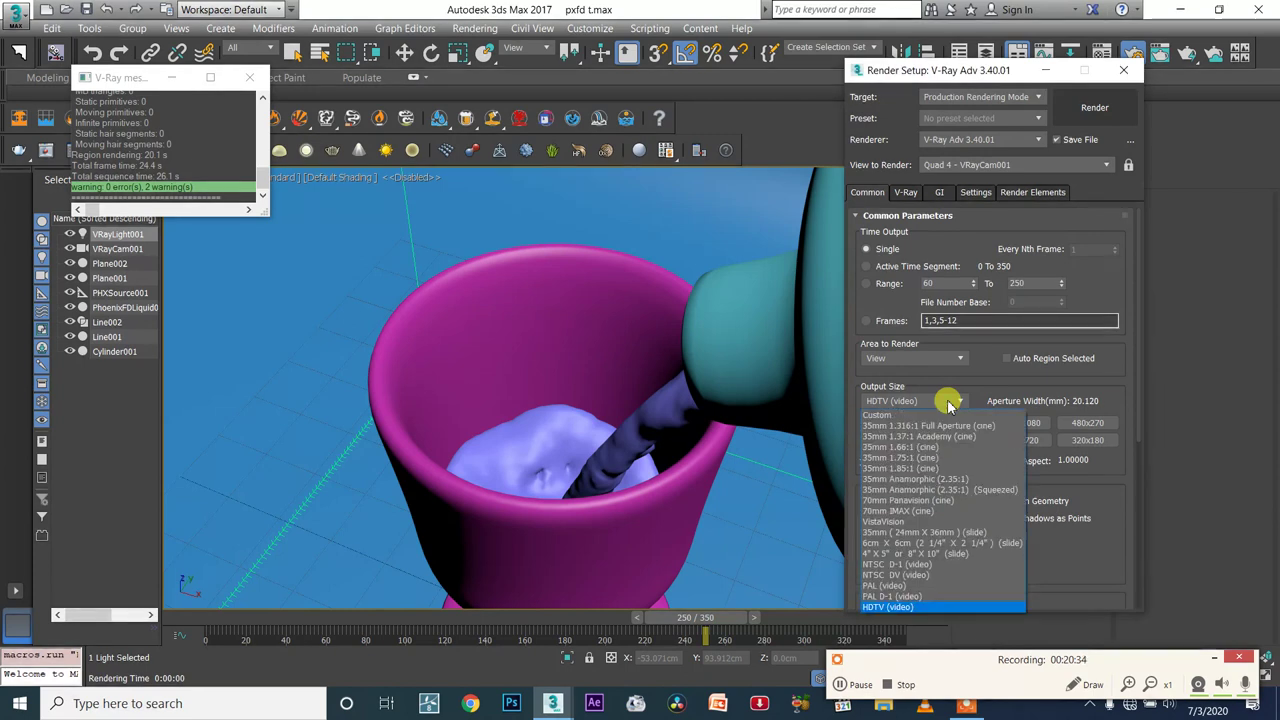
click(911, 403)
click(1075, 440)
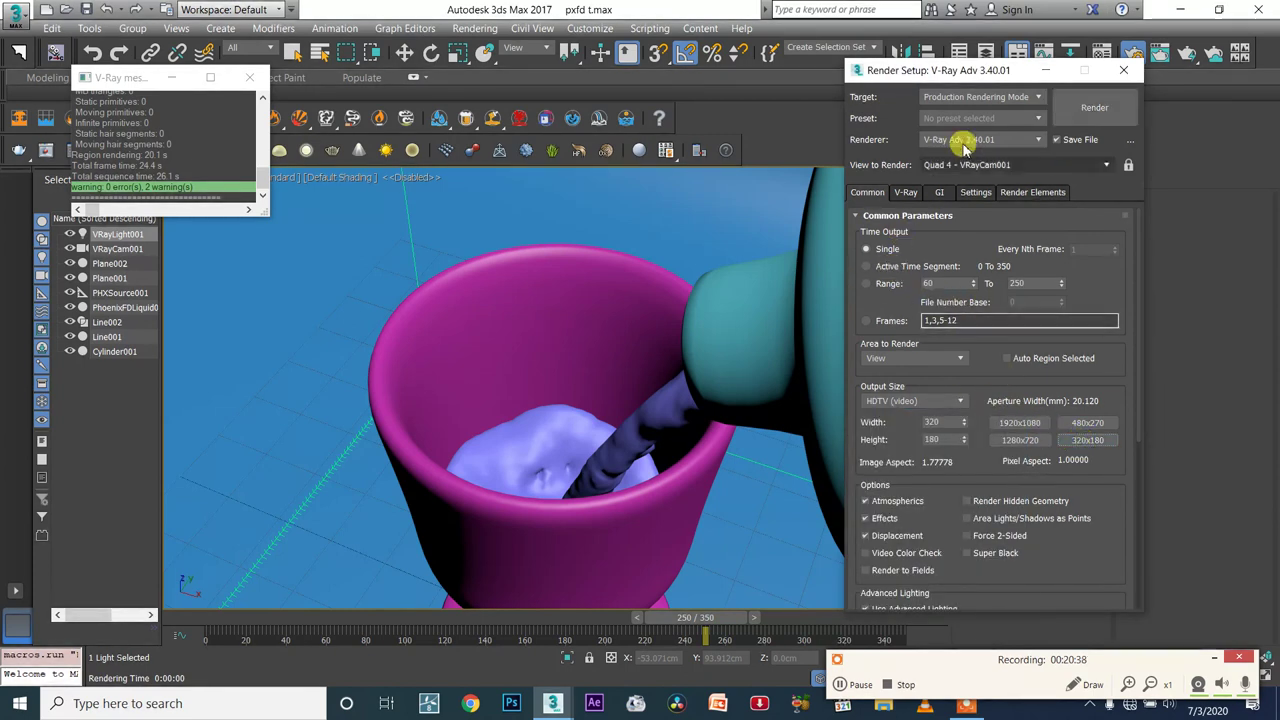
click(1094, 107)
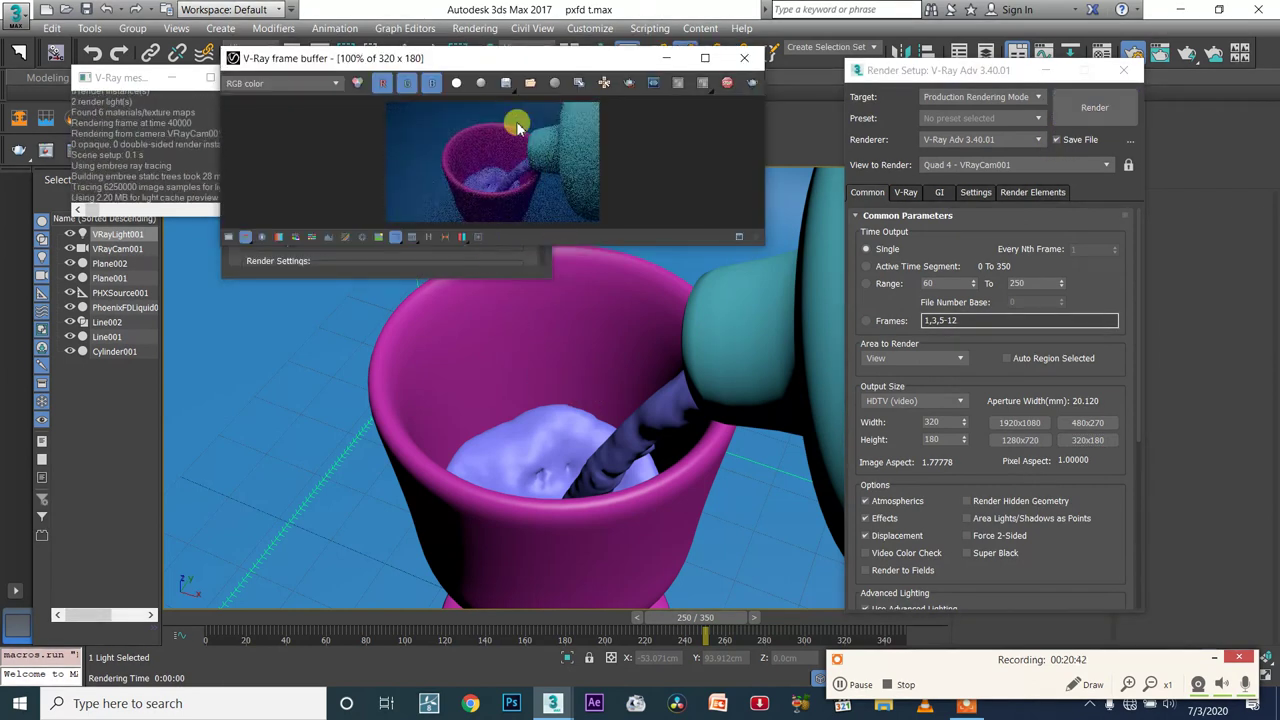
Inspect the 320 x 180 test render of frame 250 at different zoom levels and close the V-Ray frame buffer
drag(505, 70, 683, 230)
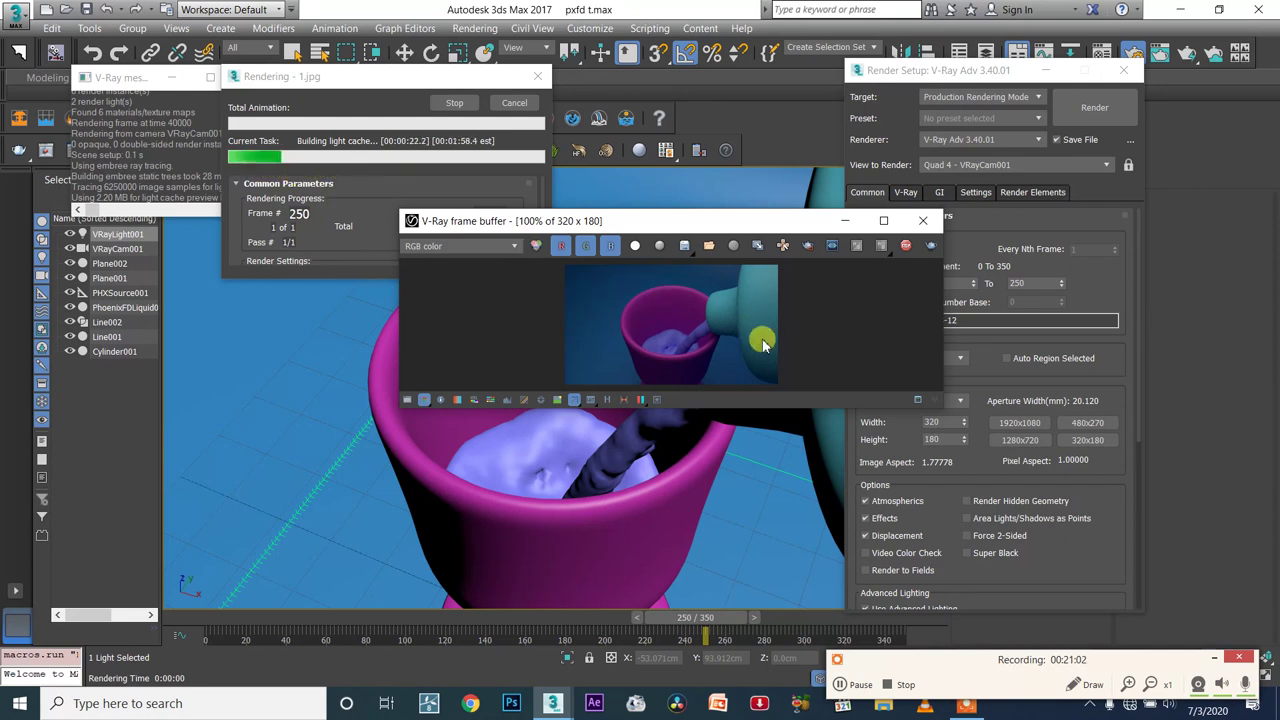
scroll(762, 343, up, 3)
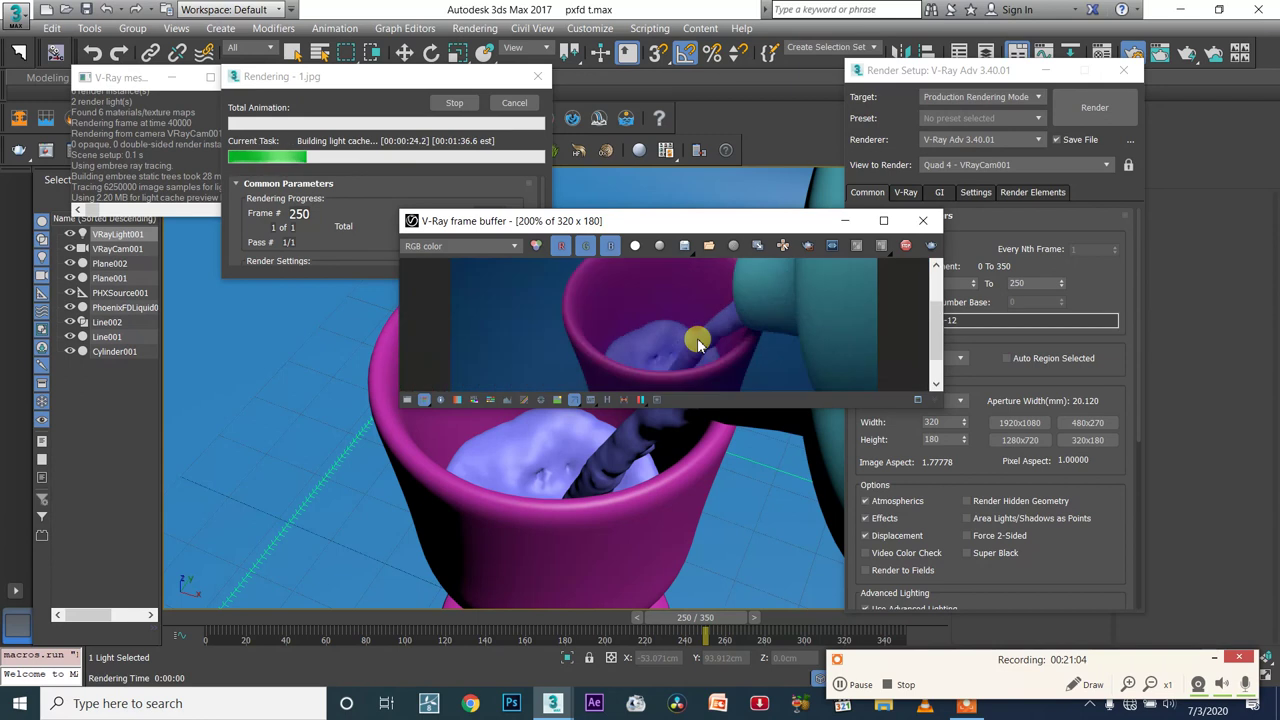
scroll(631, 300, down, 2)
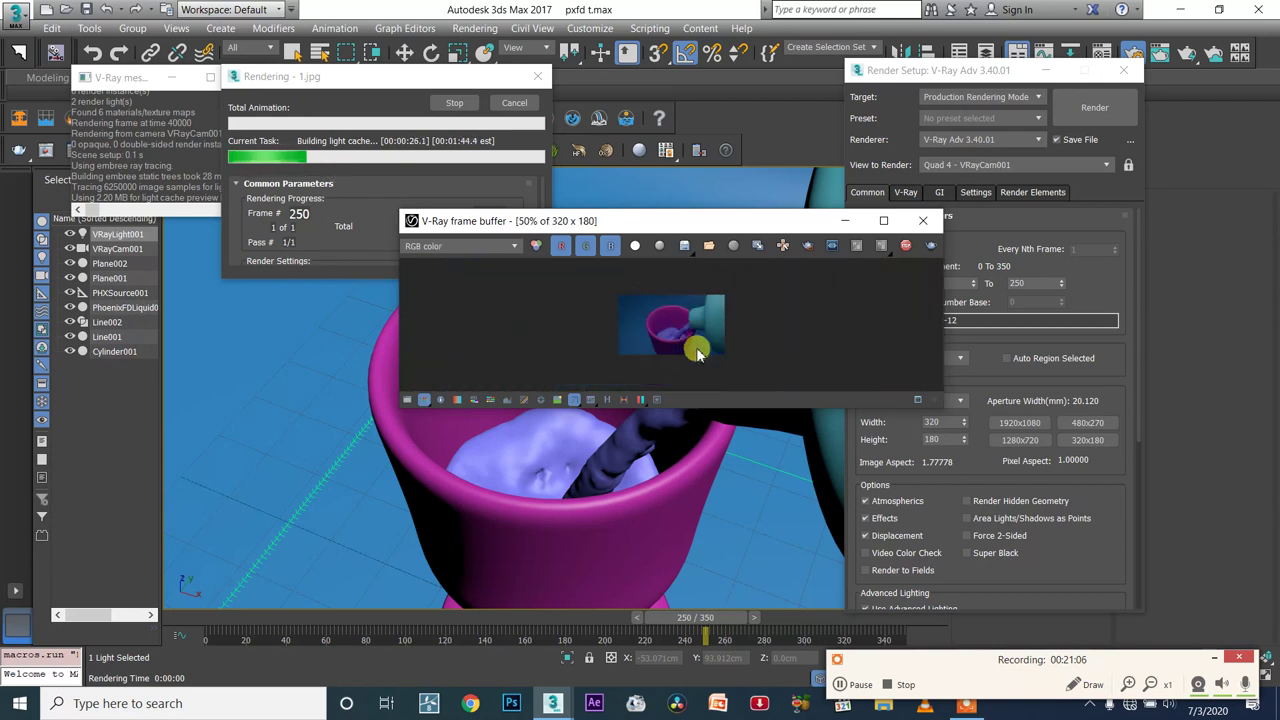
scroll(696, 351, up, 3)
scroll(711, 336, down, 1)
scroll(710, 340, down, 2)
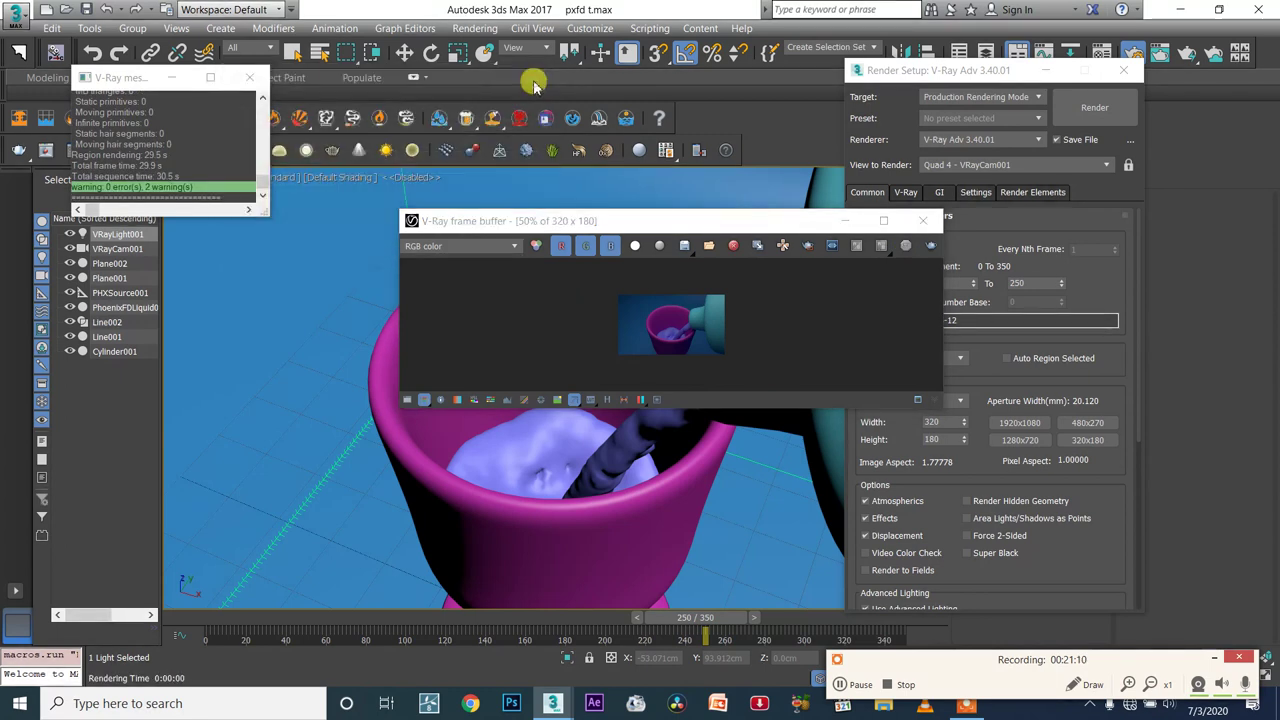
click(931, 220)
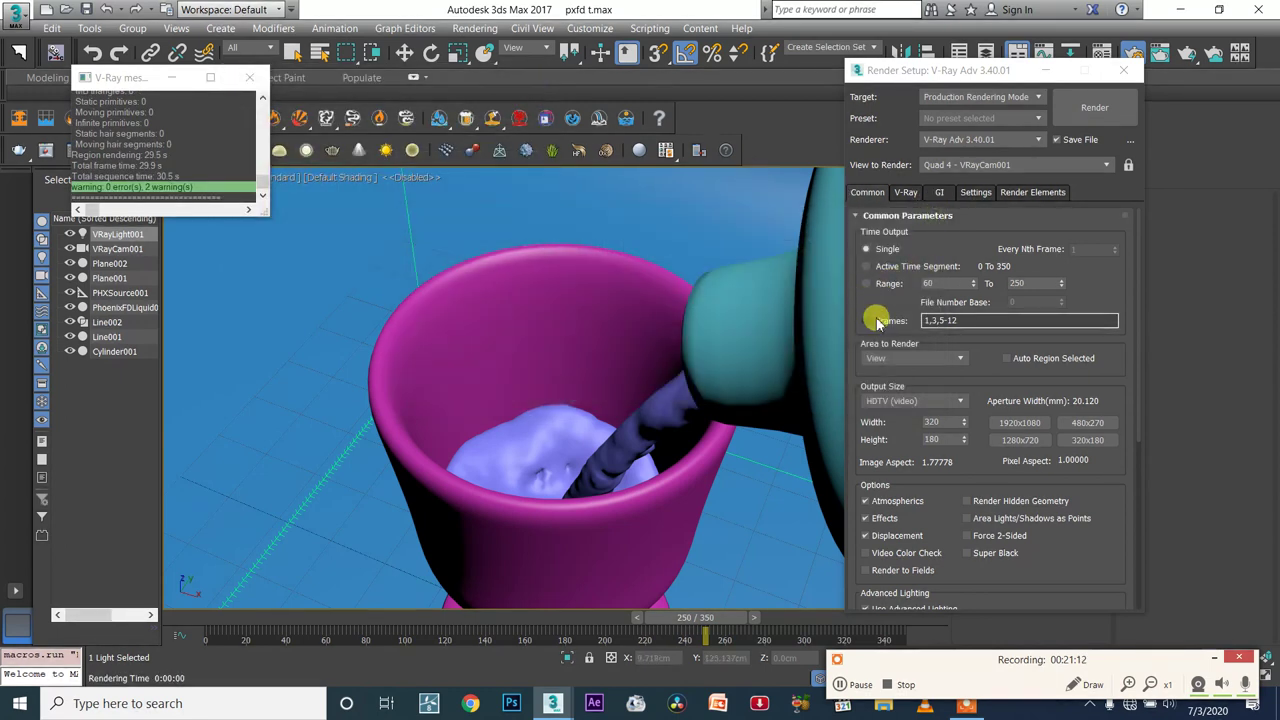
Switch the time output to the frame range 60 to 250 and close the render setup
click(869, 286)
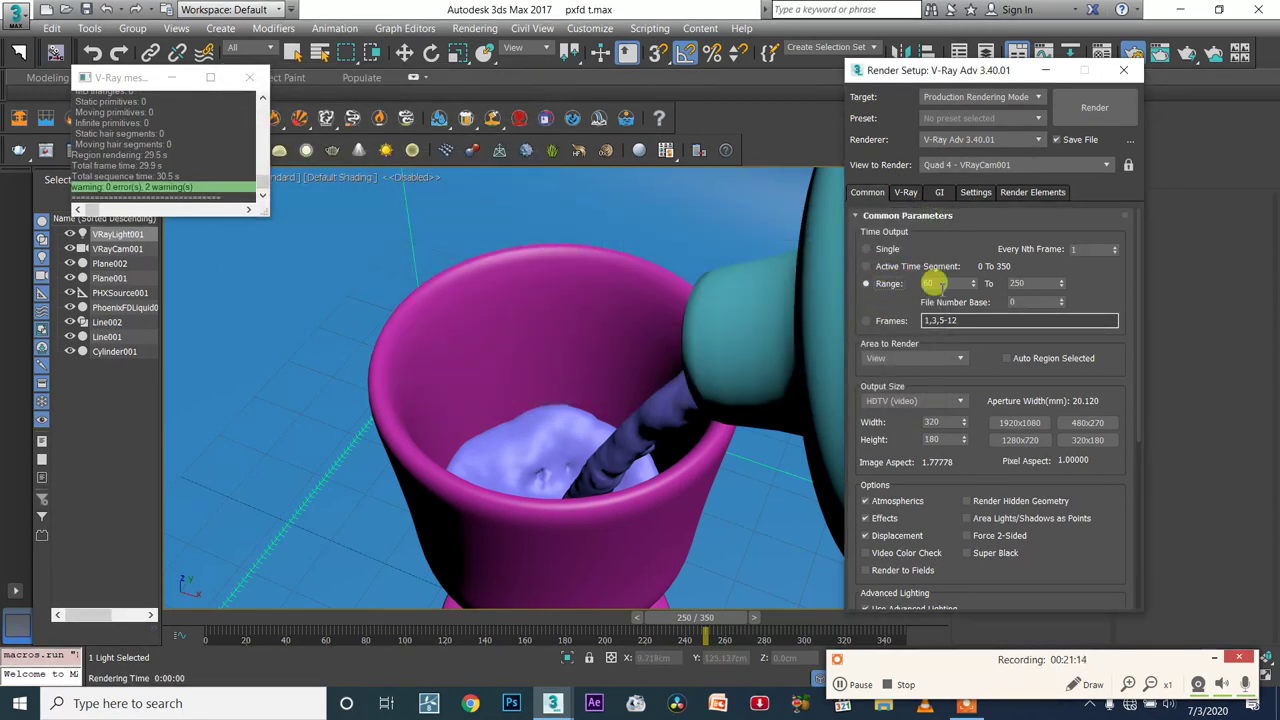
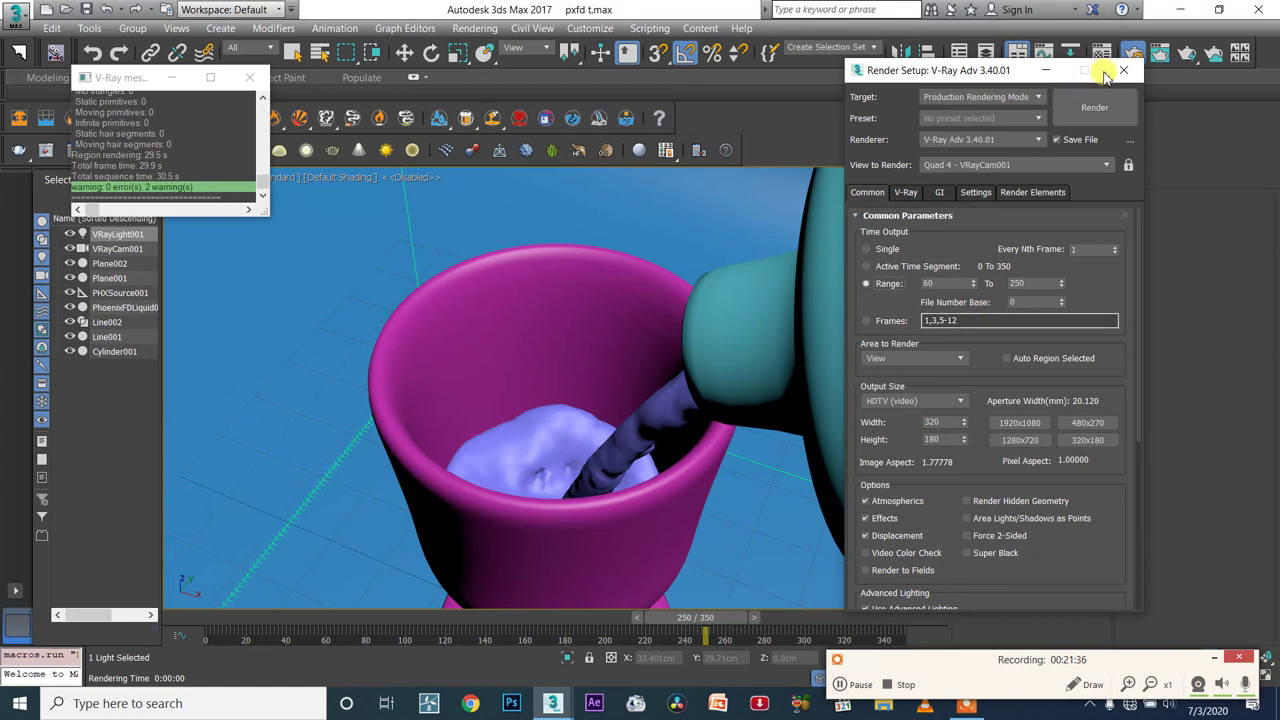
click(1122, 75)
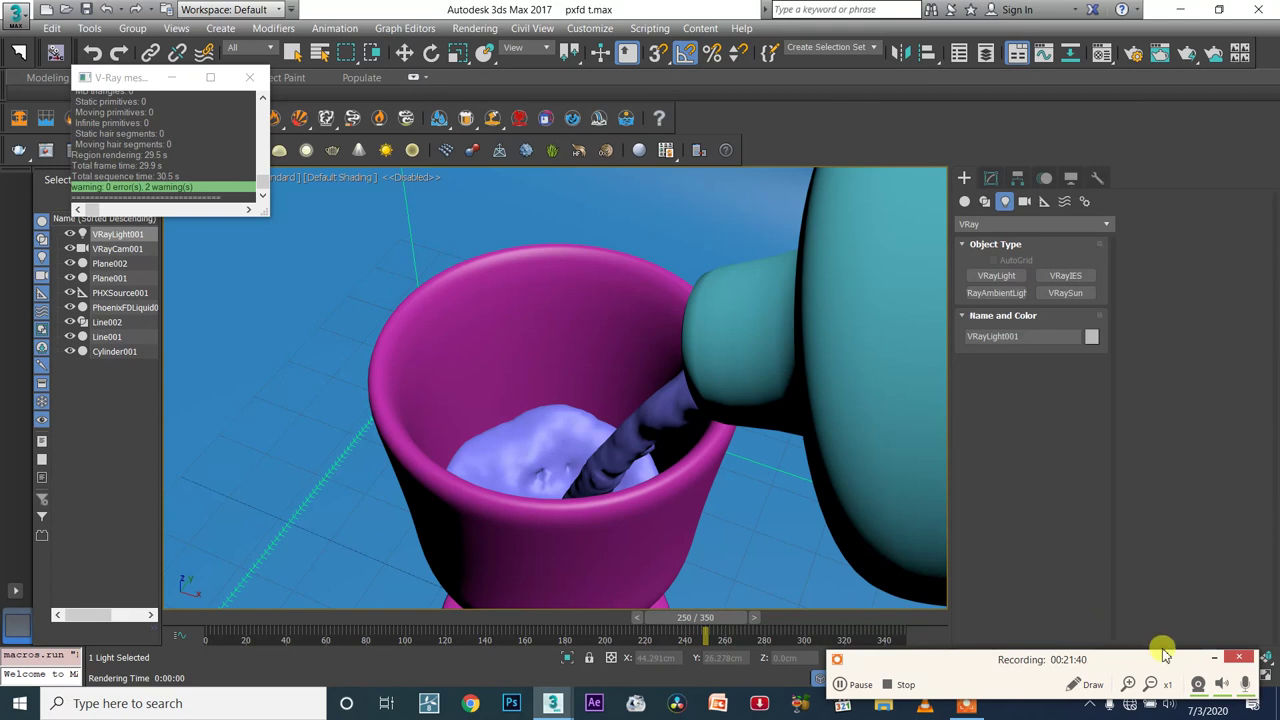
click(1212, 657)
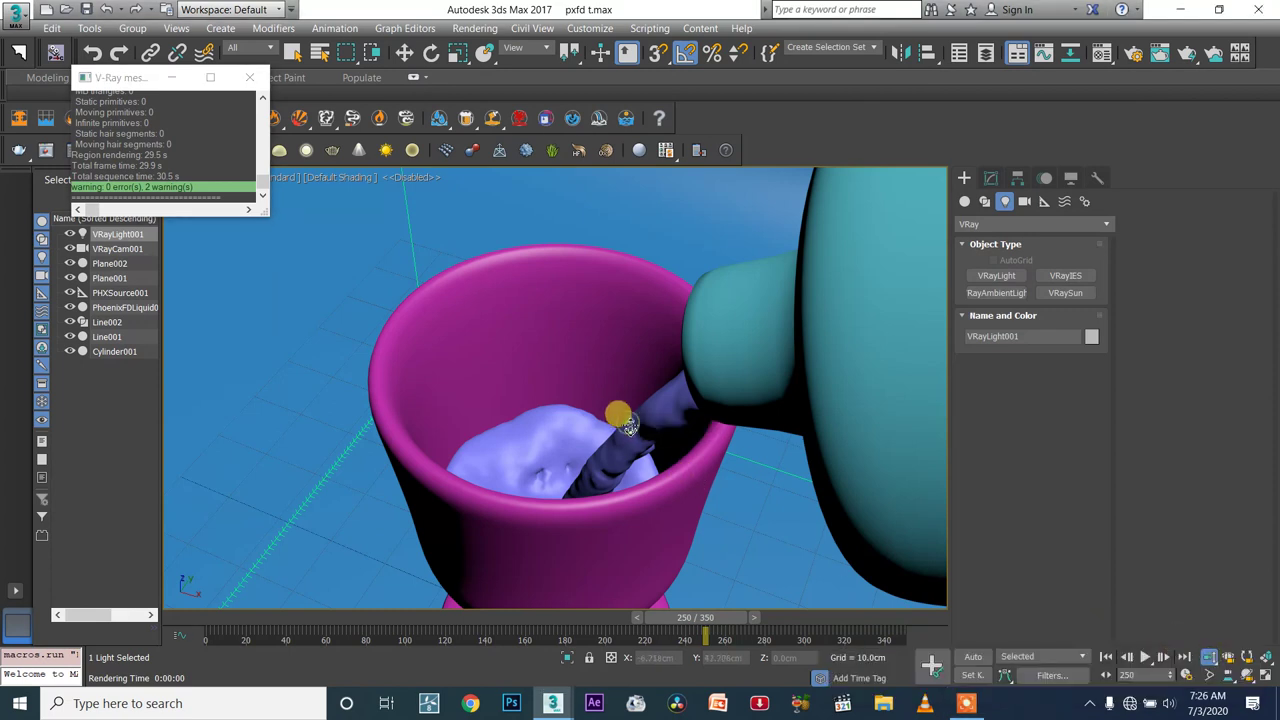
Leave the camera view and set the multiplier of the overhead plane light VRayLight001 to 60
scroll(629, 428, down, 3)
alt+middle_drag(622, 420, 662, 434)
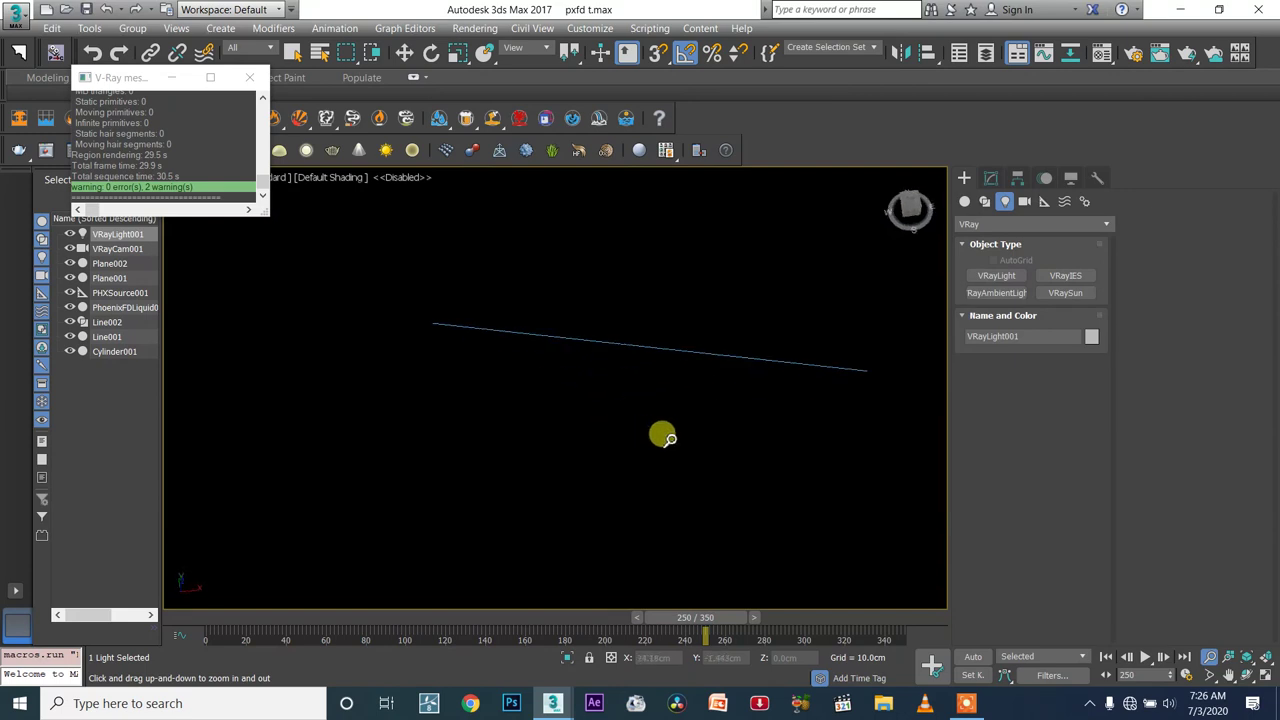
drag(651, 437, 533, 514)
key(shift+z)
key(shift+z)
key(shift+z)
key(shift+z)
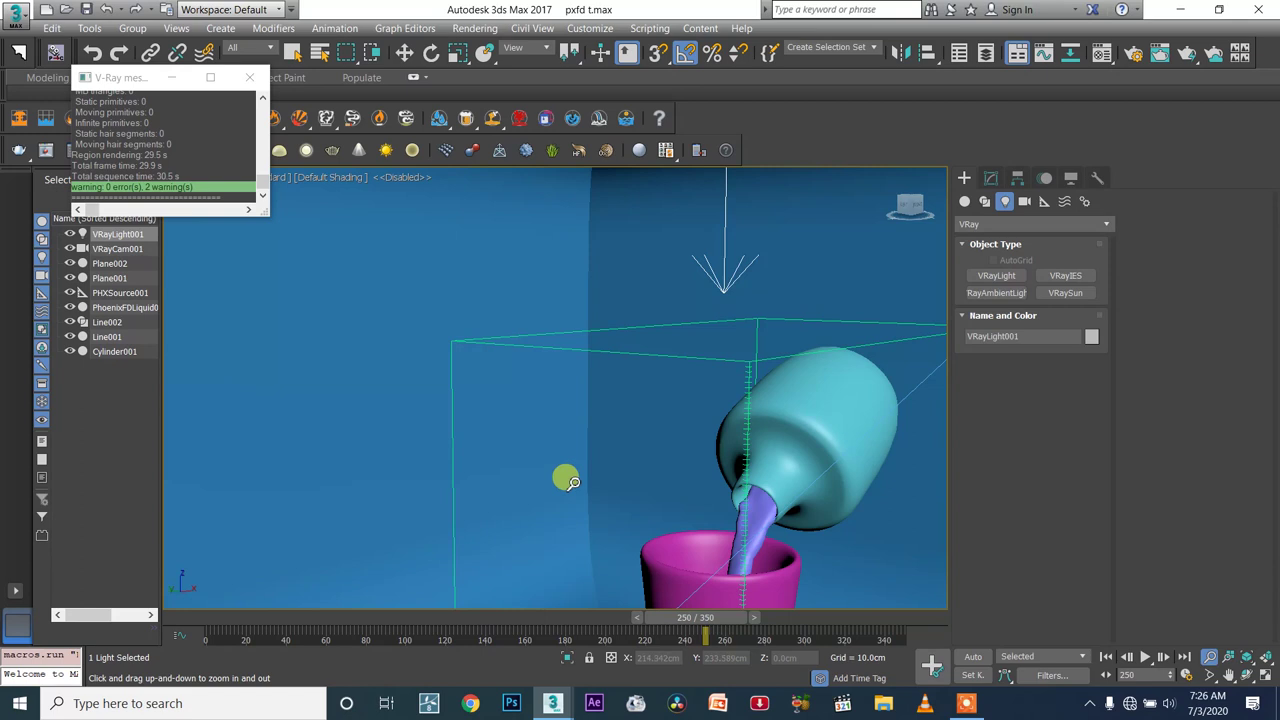
key(w)
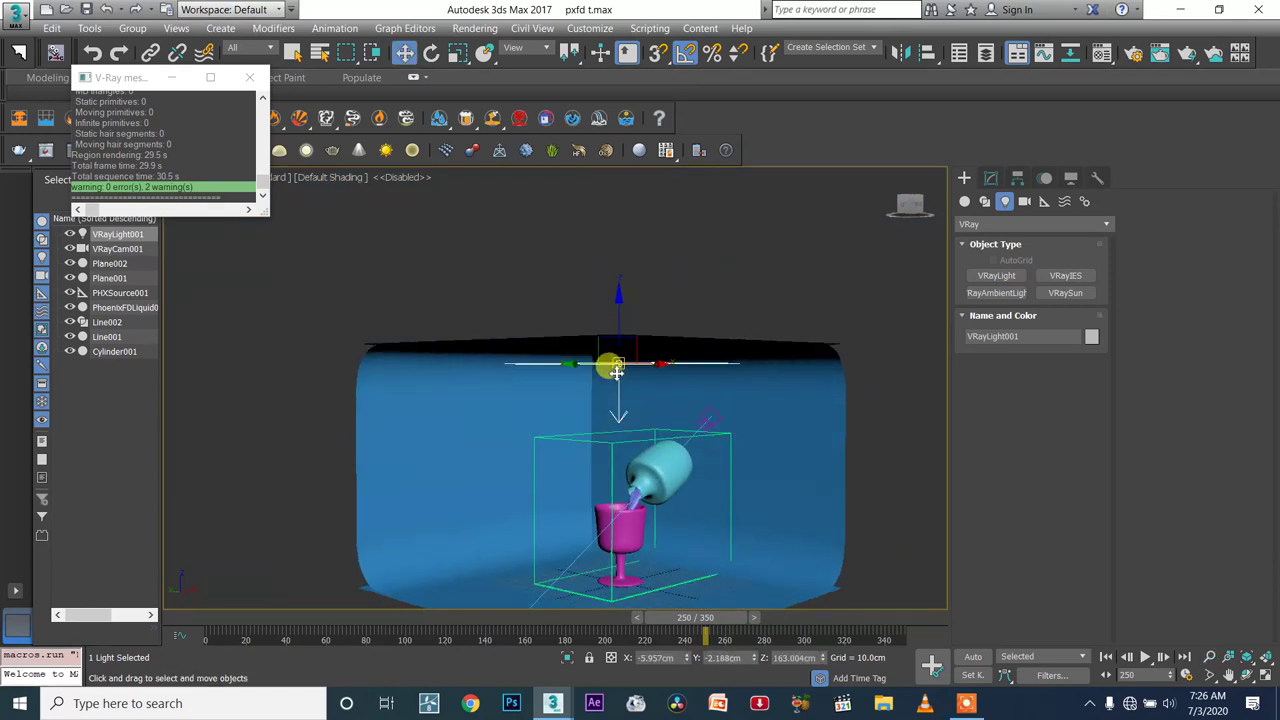
scroll(620, 386, up, 4)
click(612, 383)
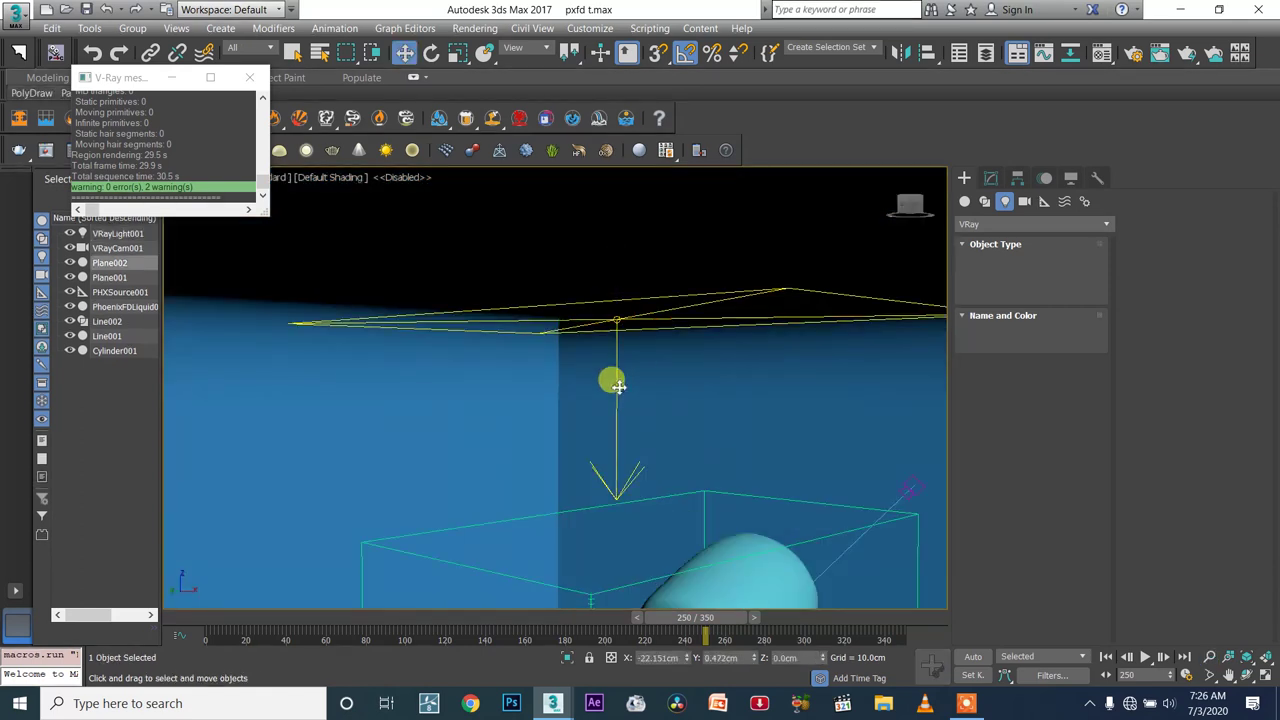
click(993, 177)
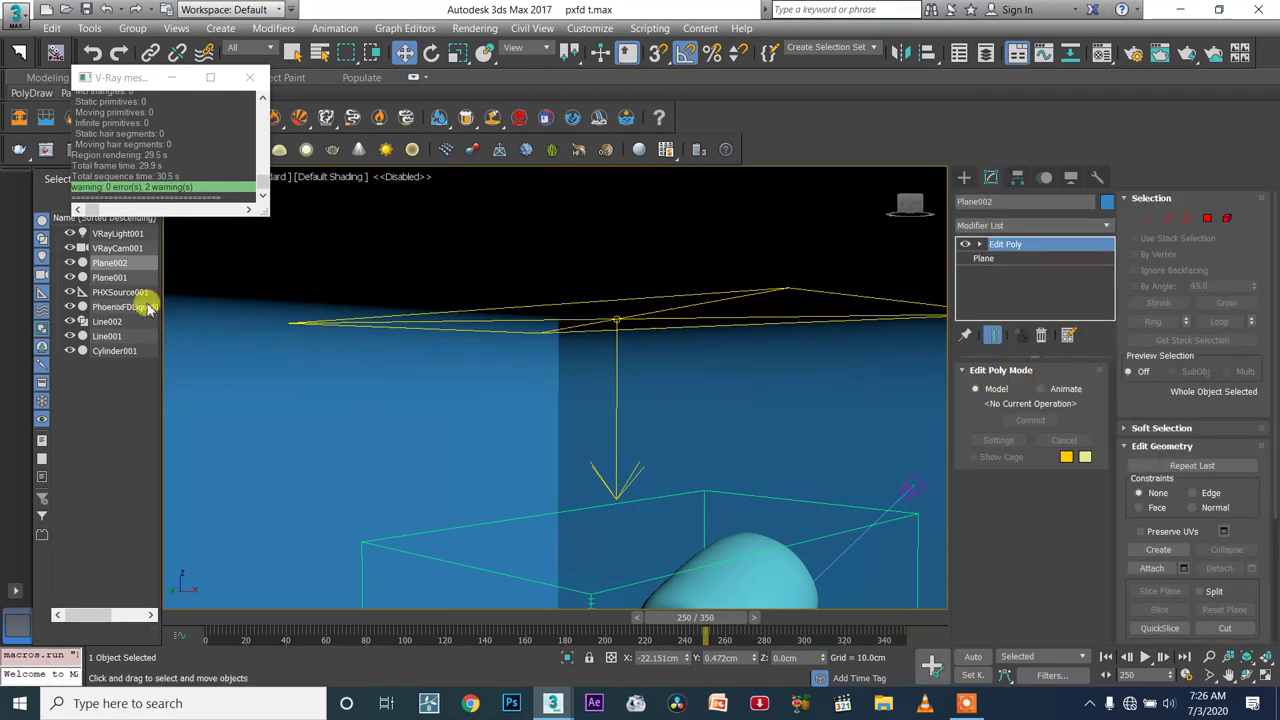
click(119, 234)
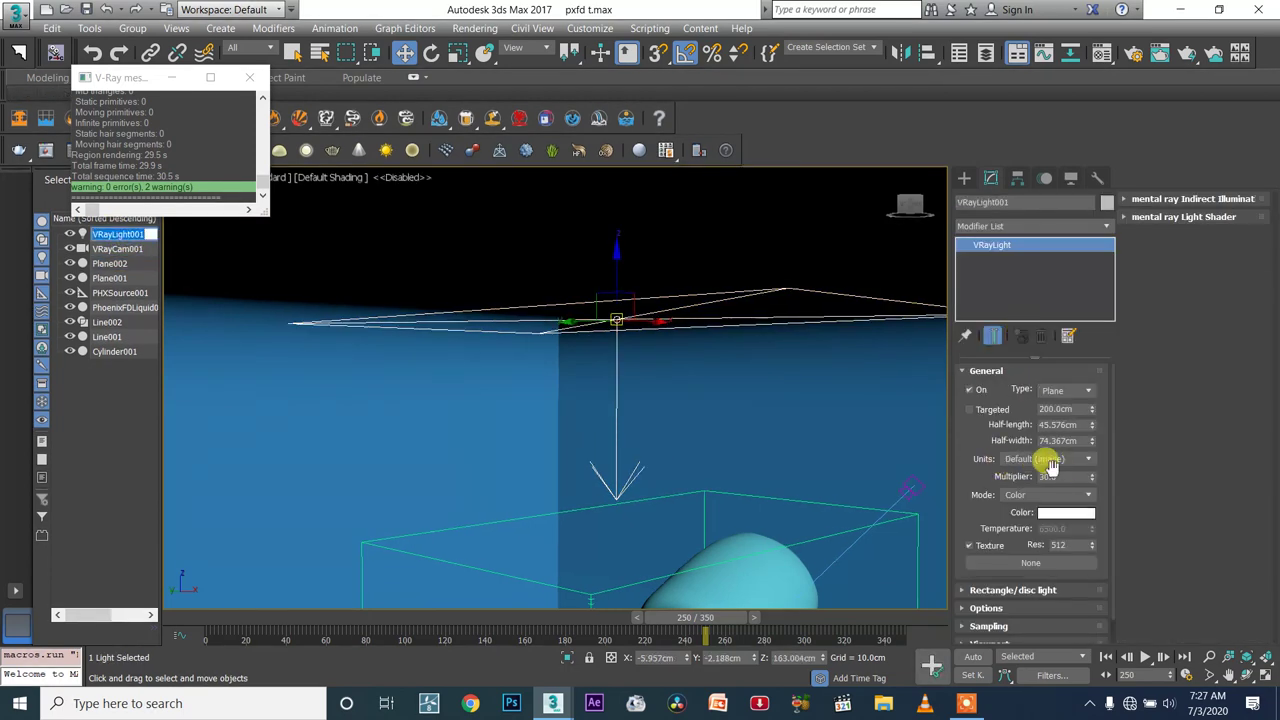
drag(1091, 477, 1089, 437)
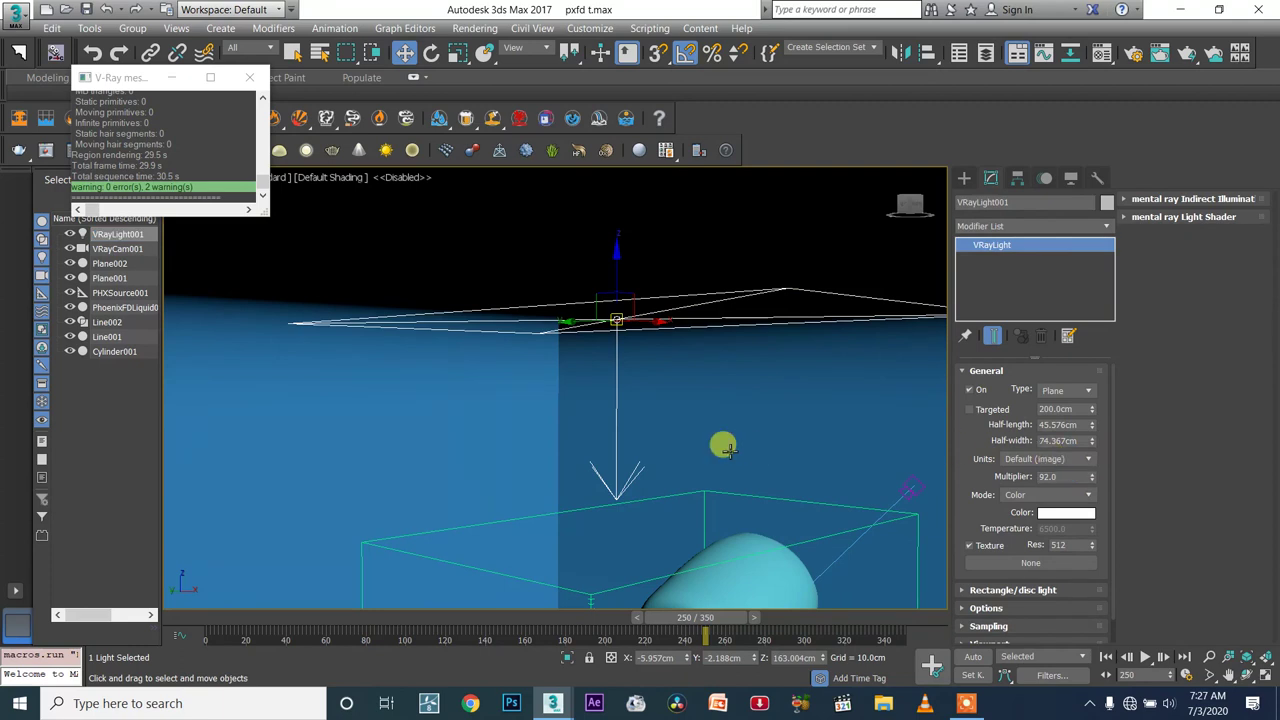
scroll(736, 452, down, 5)
click(1076, 476)
Clone VRayLight001 downward as one instance named VRayLight002
alt+middle_drag(790, 539, 775, 567)
shift+drag(693, 360, 705, 478)
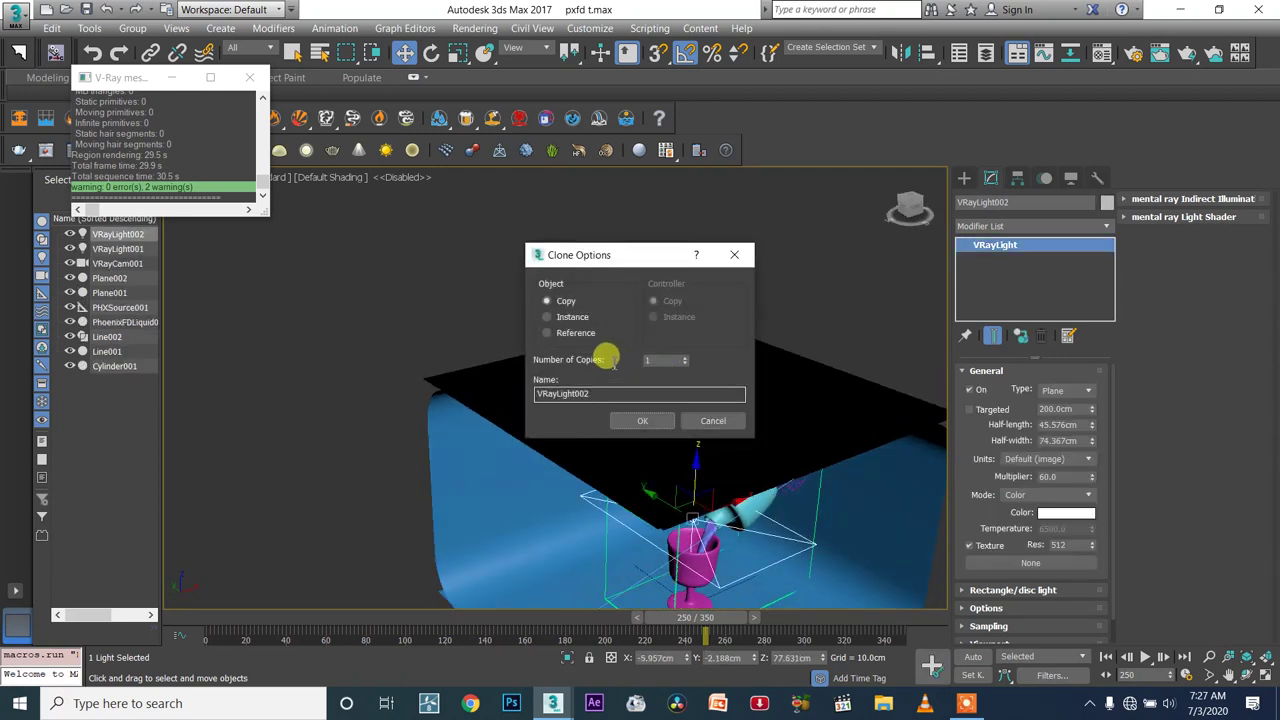
click(570, 317)
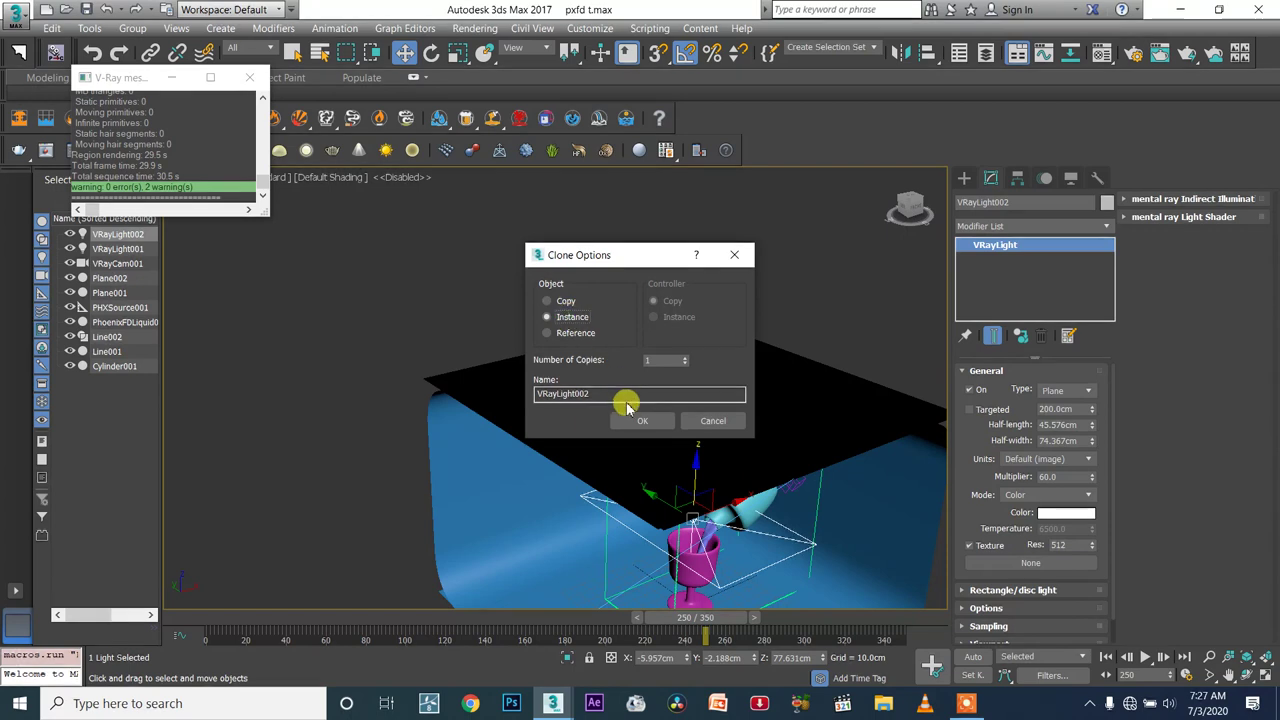
click(642, 420)
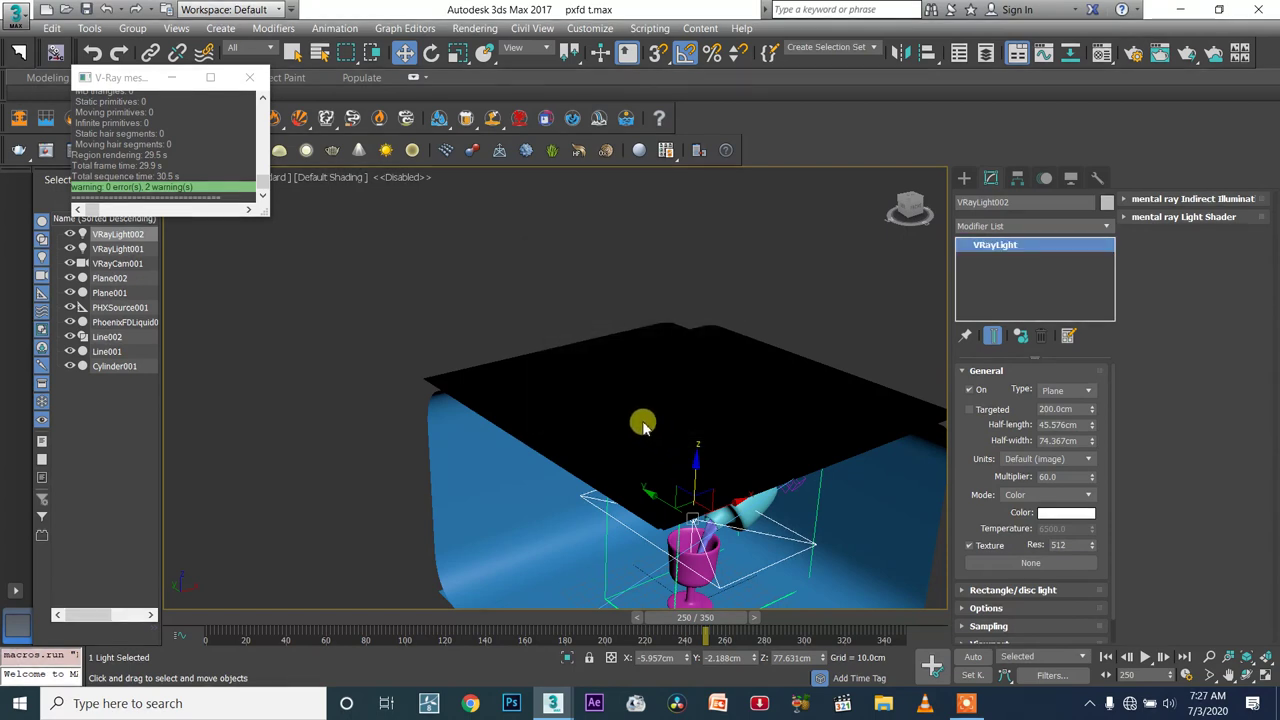
Tilt VRayLight002 60 degrees towards the glass and move it beside the set, to about Y -141 cm and Z 91 cm
alt+middle_drag(683, 471, 762, 472)
key(e)
drag(756, 490, 760, 494)
key(w)
drag(684, 522, 866, 471)
key(e)
key(w)
alt+middle_drag(840, 489, 755, 508)
scroll(822, 506, down, 4)
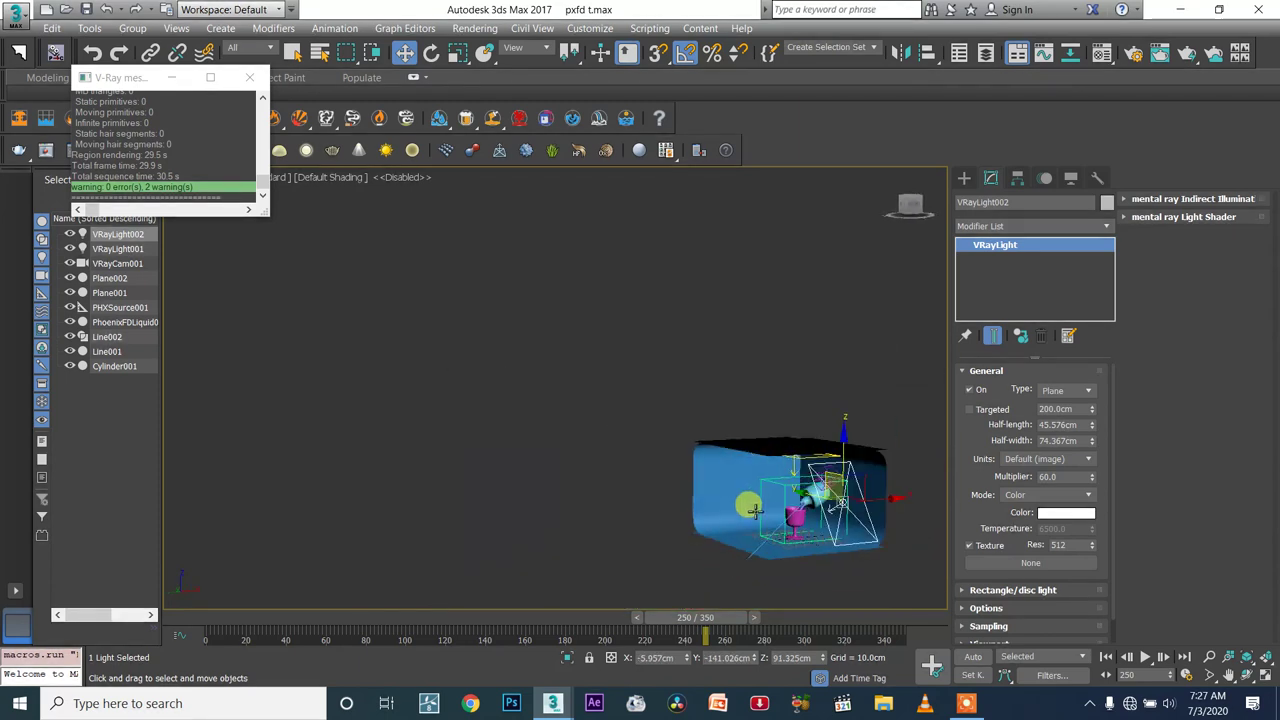
Clone VRayLight002 as VRayLight003, rotated -90 degrees about the vertical axis
key(e)
mouse_move(871, 506)
mouse_down()
mouse_move(800, 515)
mouse_move(848, 535)
mouse_up()
key(Return)
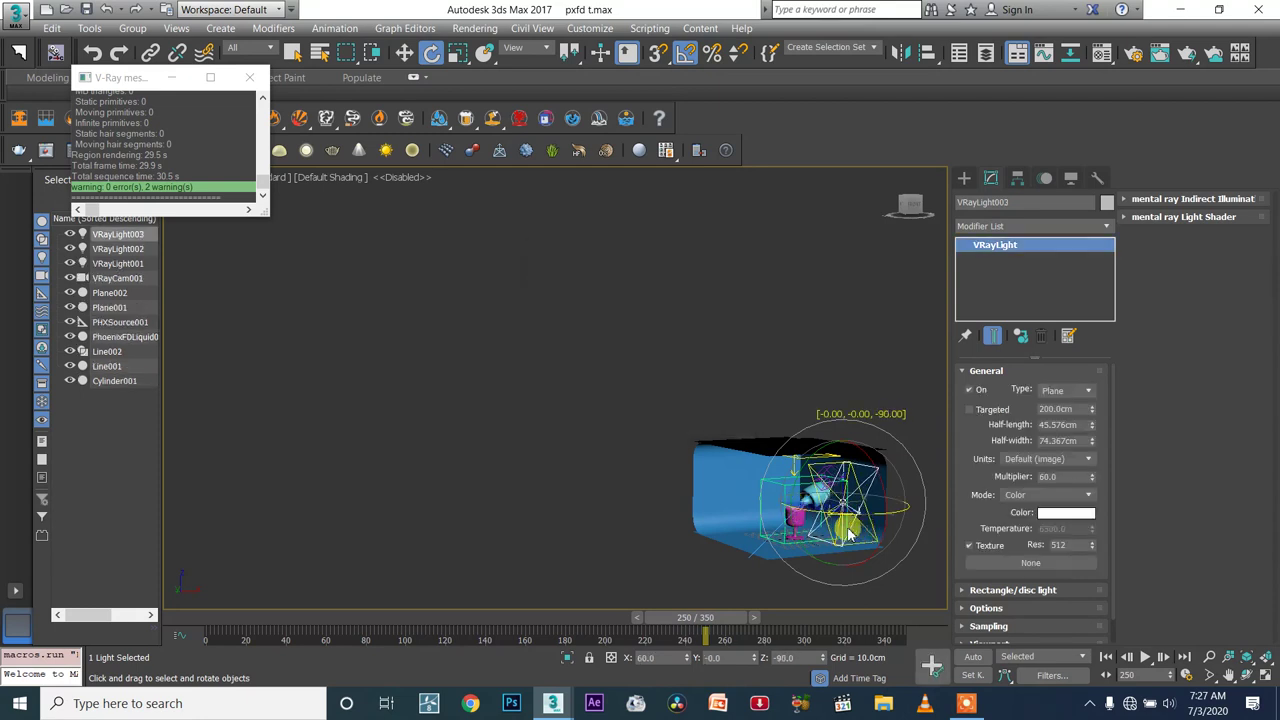
scroll(855, 508, up, 4)
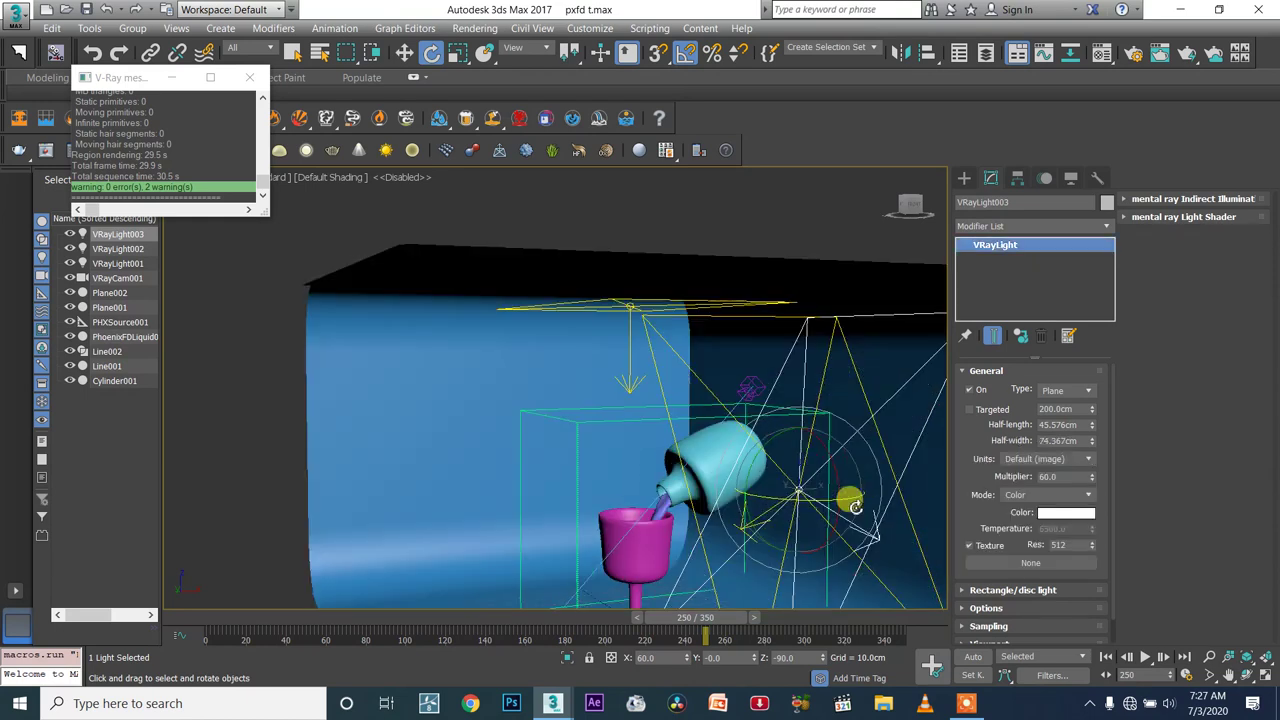
Move VRayLight003 to another side of the set, at about X -216 cm and Y 29 cm, and return to the camera view
key(w)
alt+middle_drag(820, 496, 628, 523)
scroll(705, 533, down, 4)
middle_drag(628, 523, 680, 459)
drag(653, 482, 554, 503)
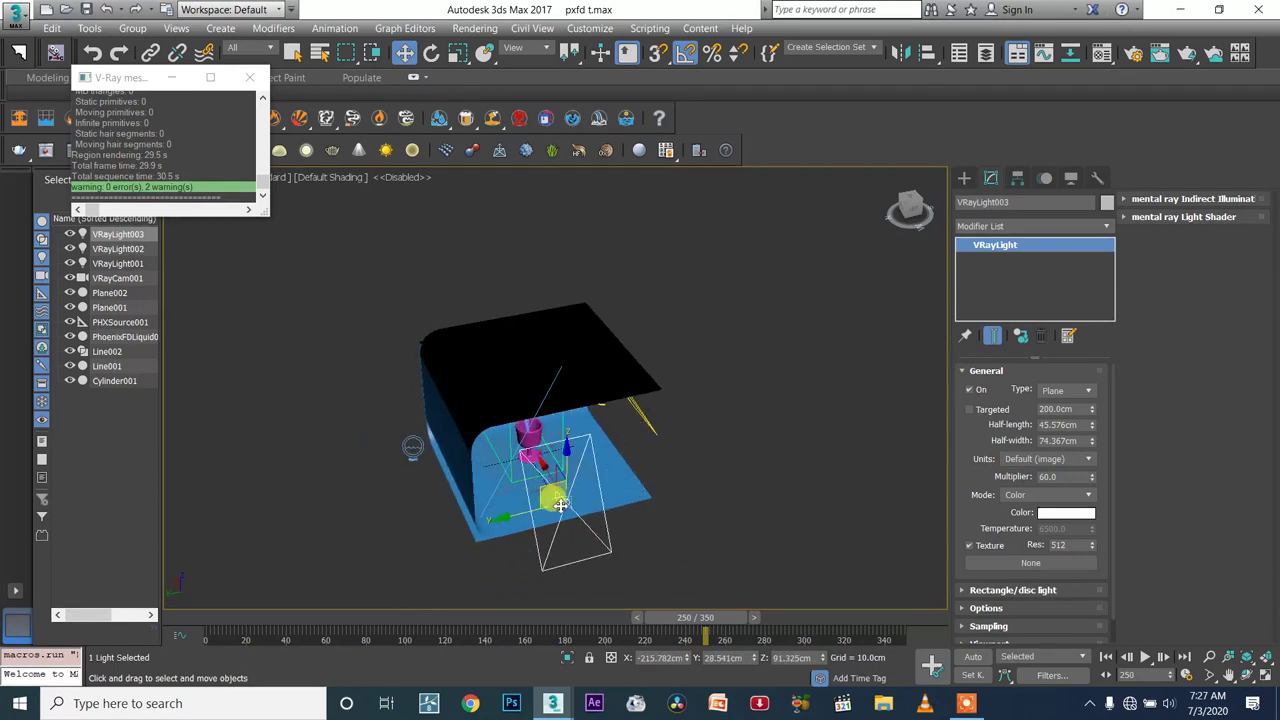
alt+middle_drag(554, 503, 475, 497)
key(c)
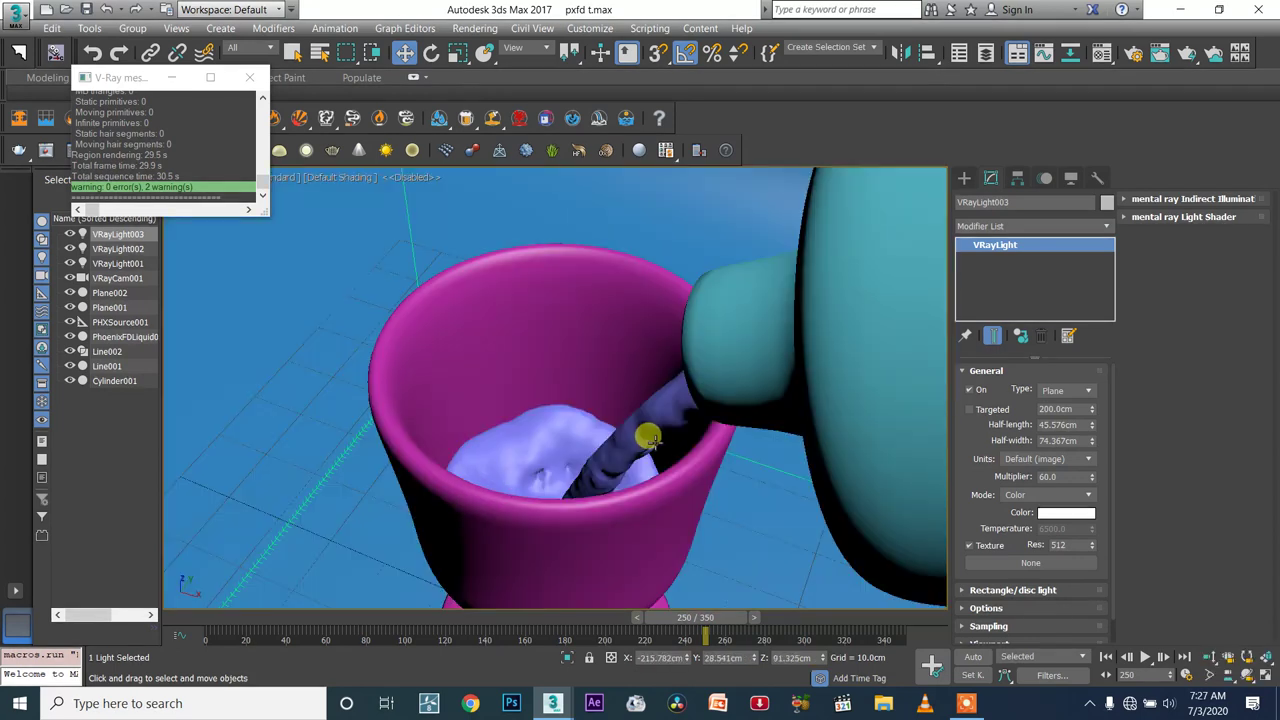
Show the set in perspective, open the material editor and apply the blue material to the curved backdrop
key(p)
scroll(651, 440, down, 3)
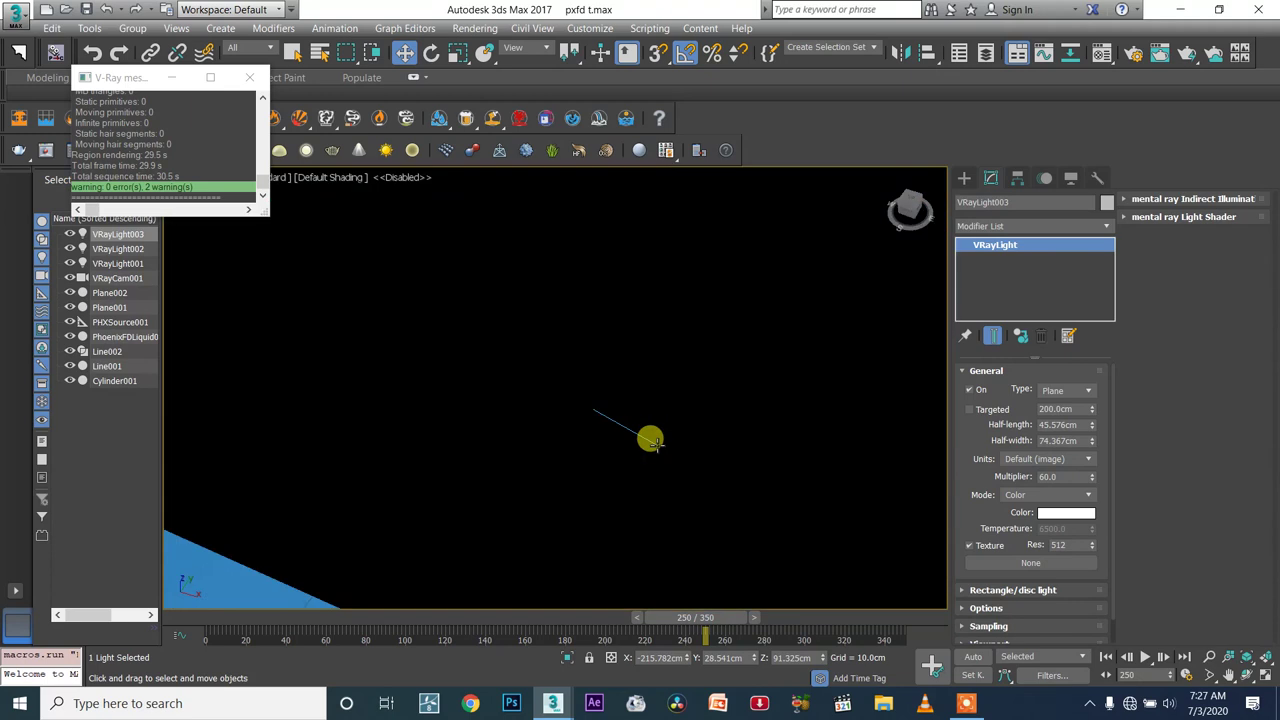
scroll(656, 444, down, 3)
alt+middle_drag(656, 444, 806, 352)
key(super)
key(super)
scroll(756, 369, up, 3)
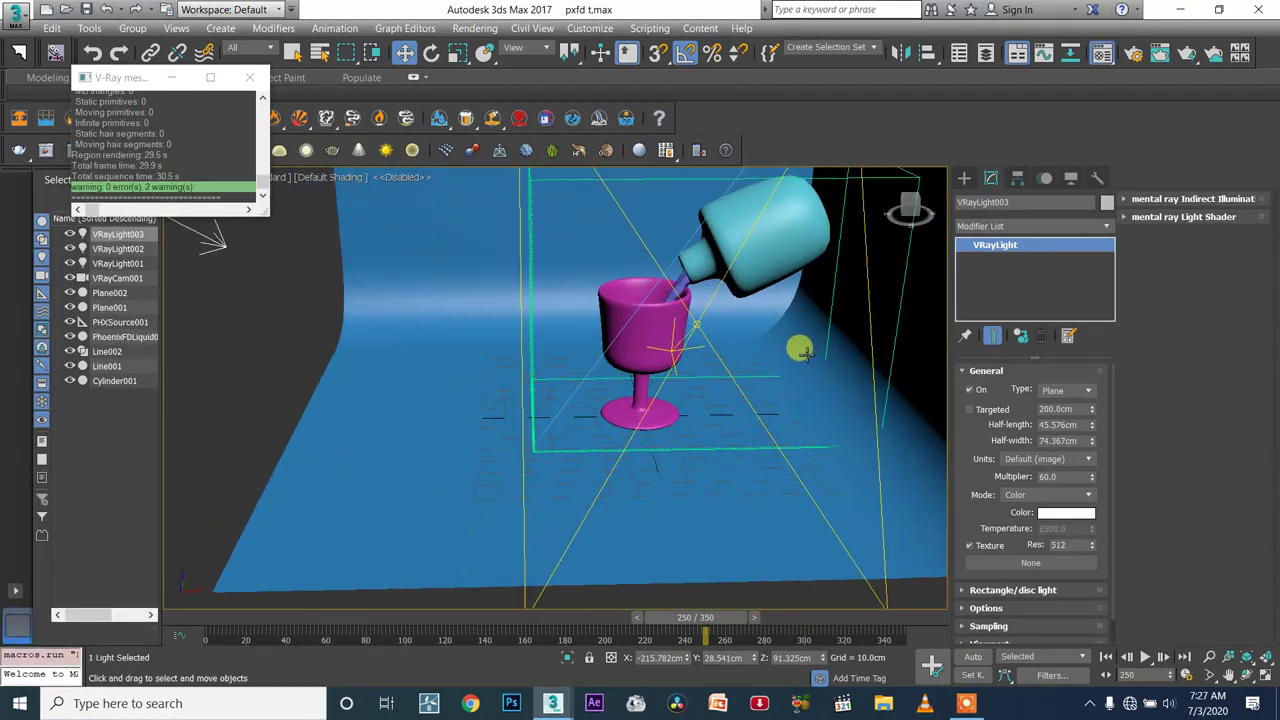
key(m)
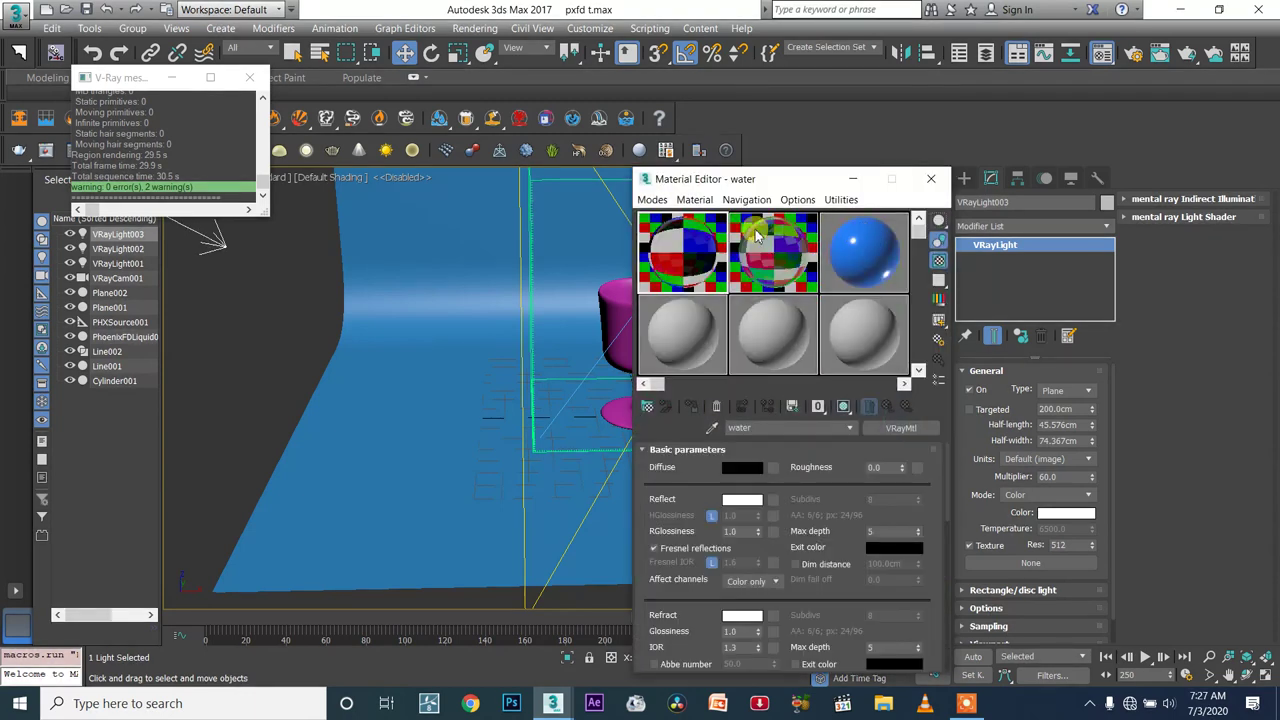
drag(788, 184, 1013, 104)
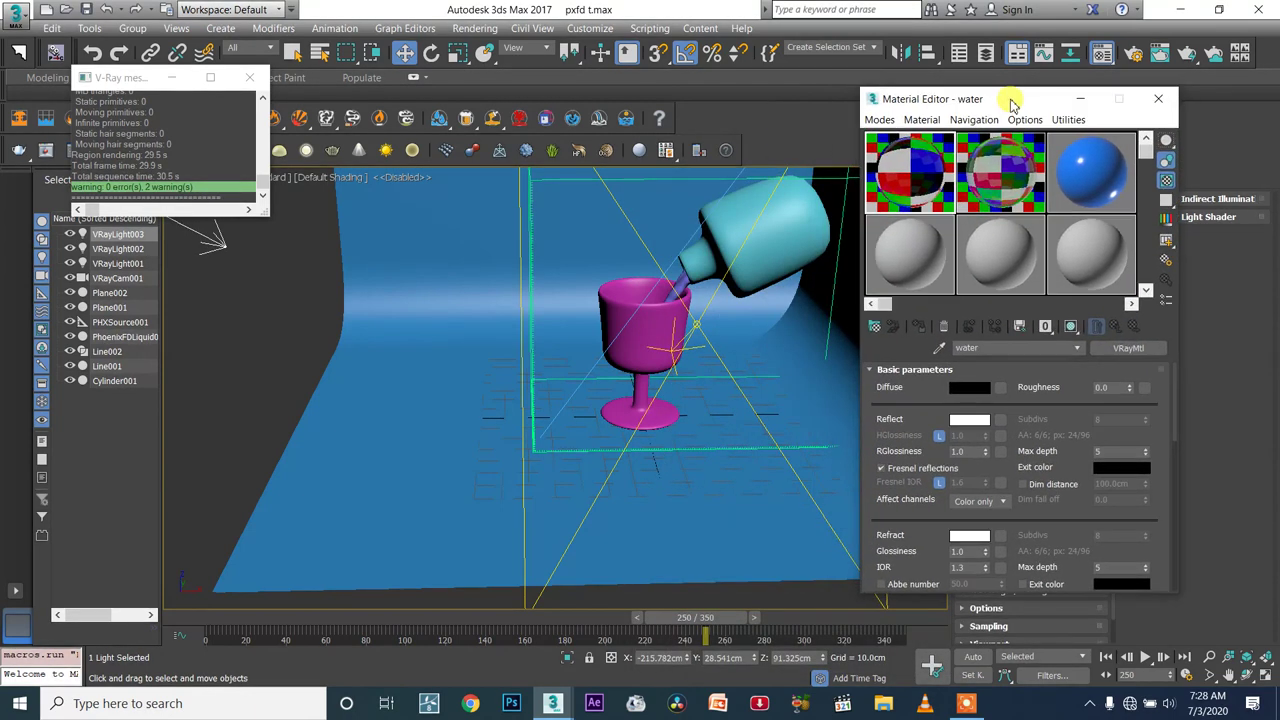
drag(1097, 186, 787, 342)
drag(1078, 175, 468, 242)
Apply the Realistic Glass material to the goblet and the bottle, and try to apply the water material to the pouring liquid
click(1002, 177)
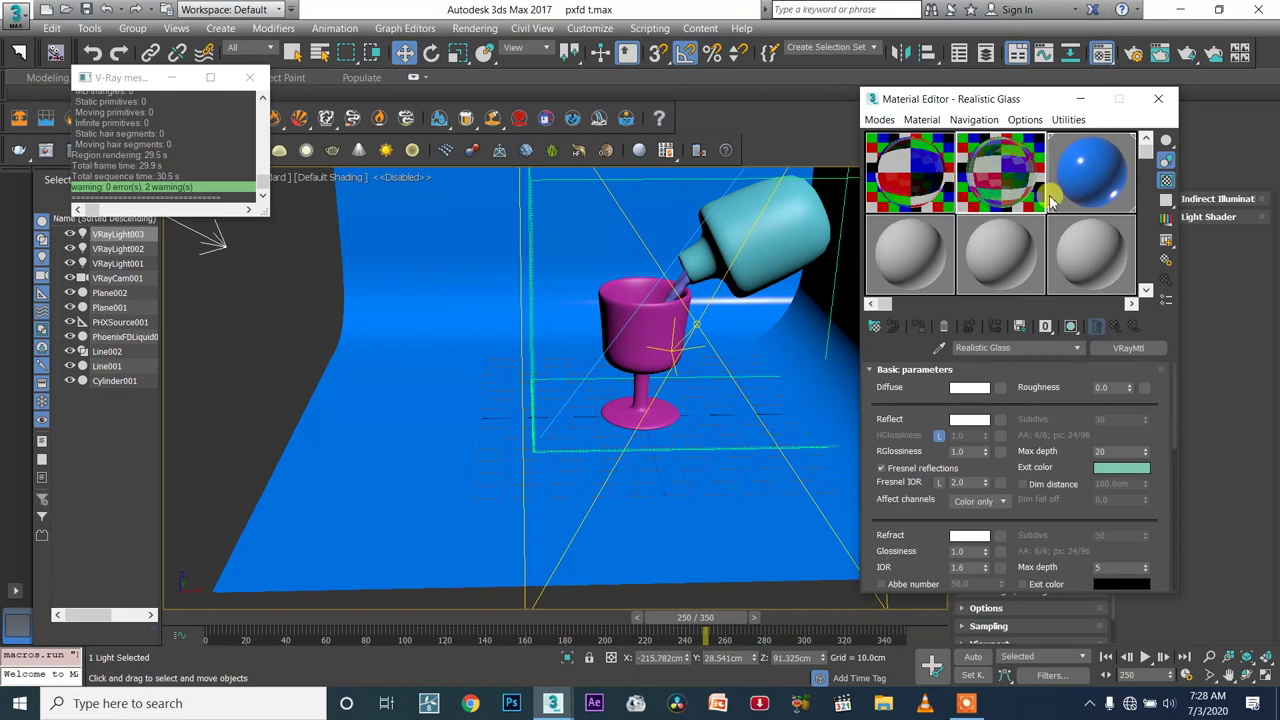
drag(1005, 196, 656, 315)
drag(994, 184, 806, 243)
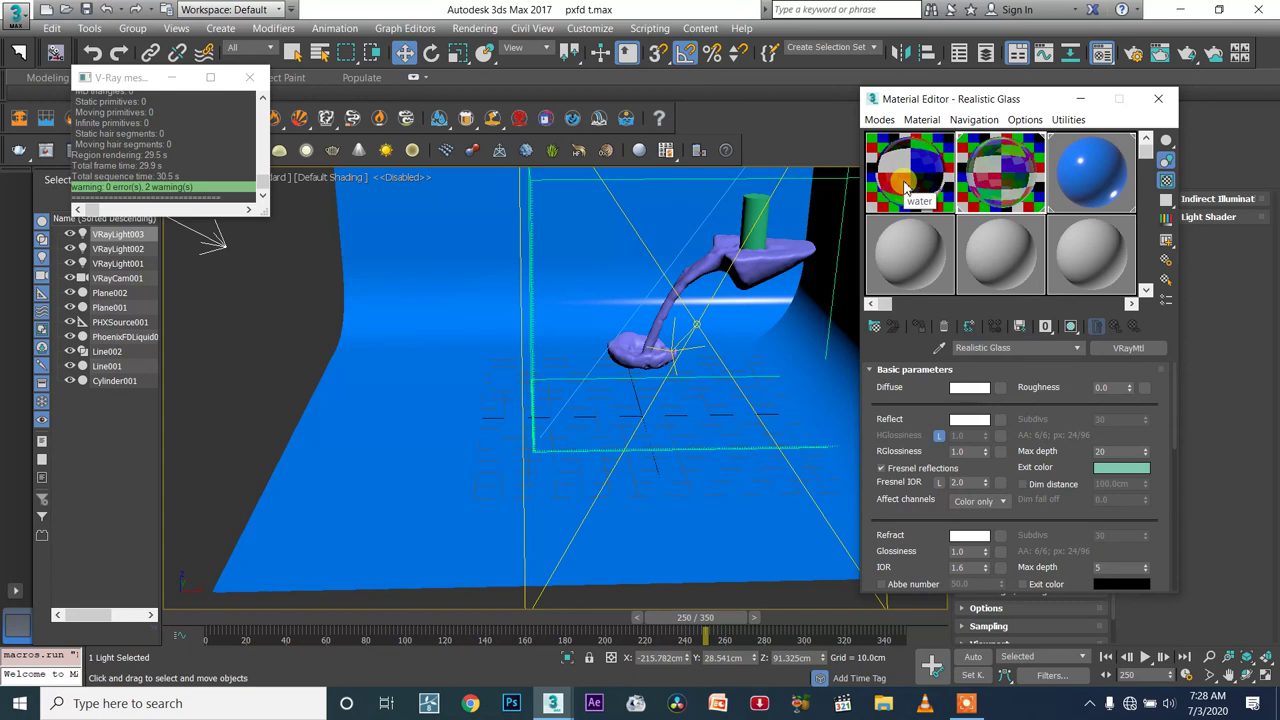
drag(897, 172, 688, 268)
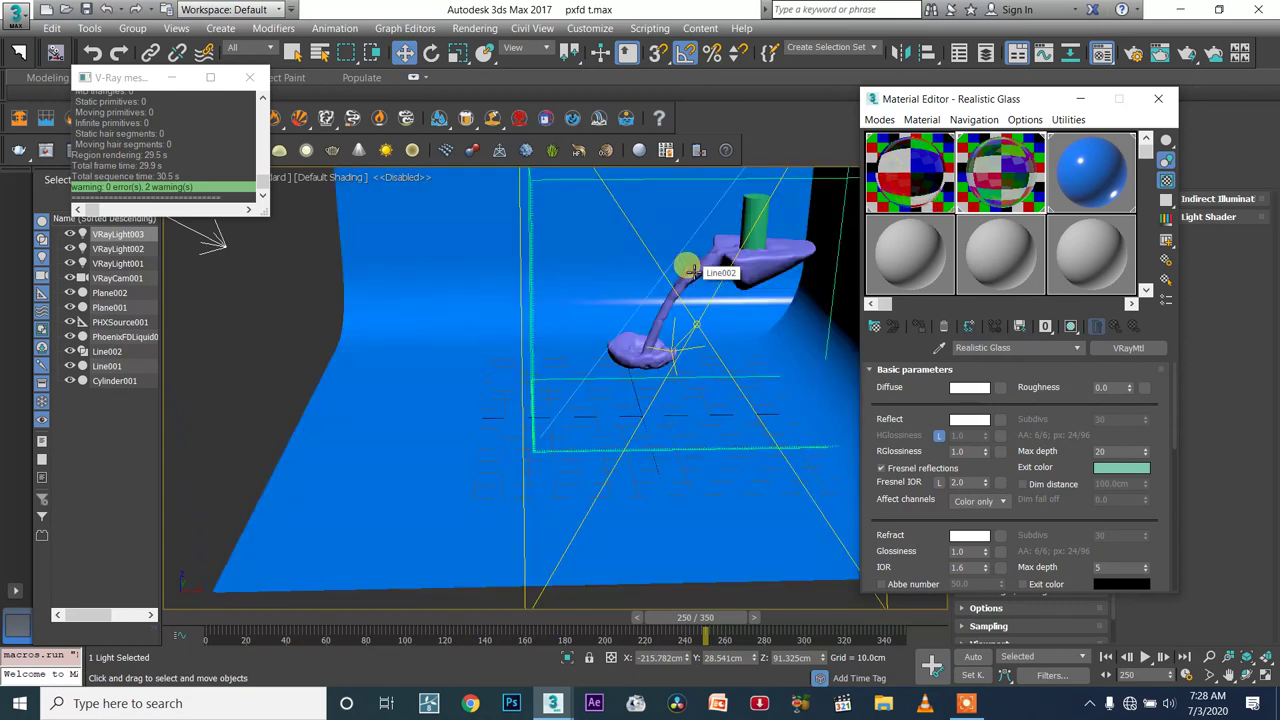
Select the bottle and the goblet together and assign the Realistic Glass material to both
click(762, 311)
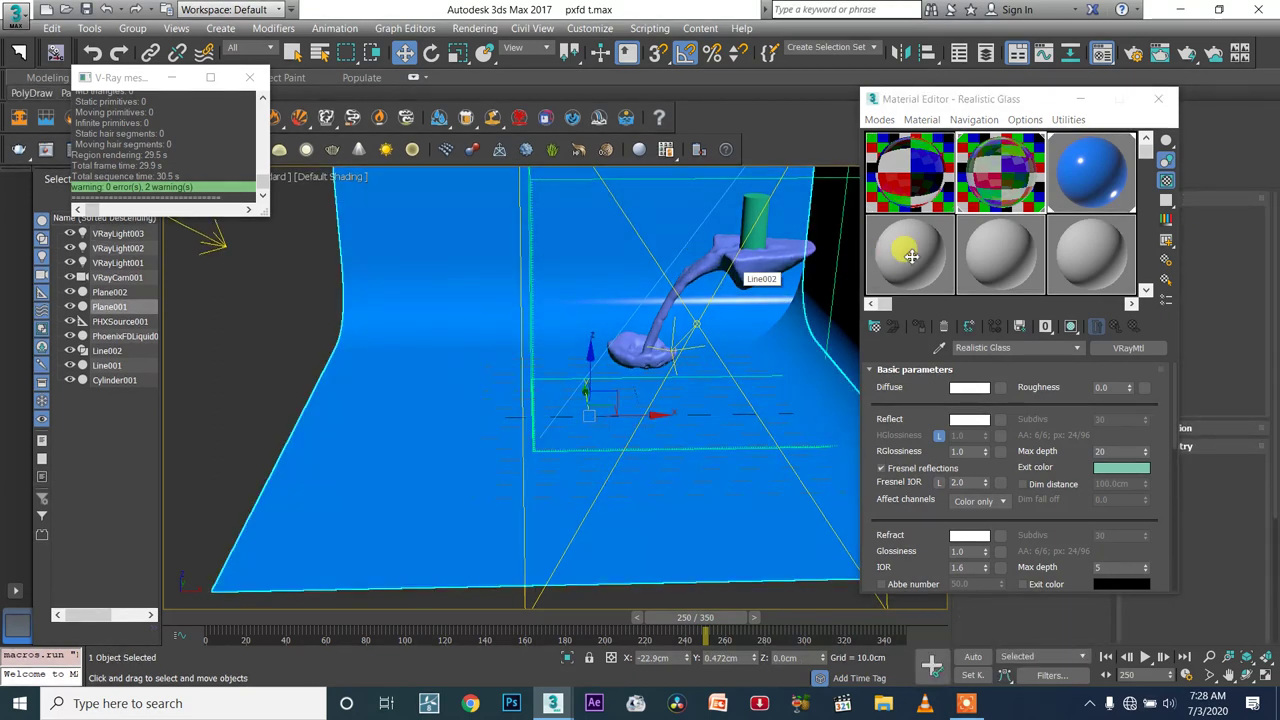
click(728, 272)
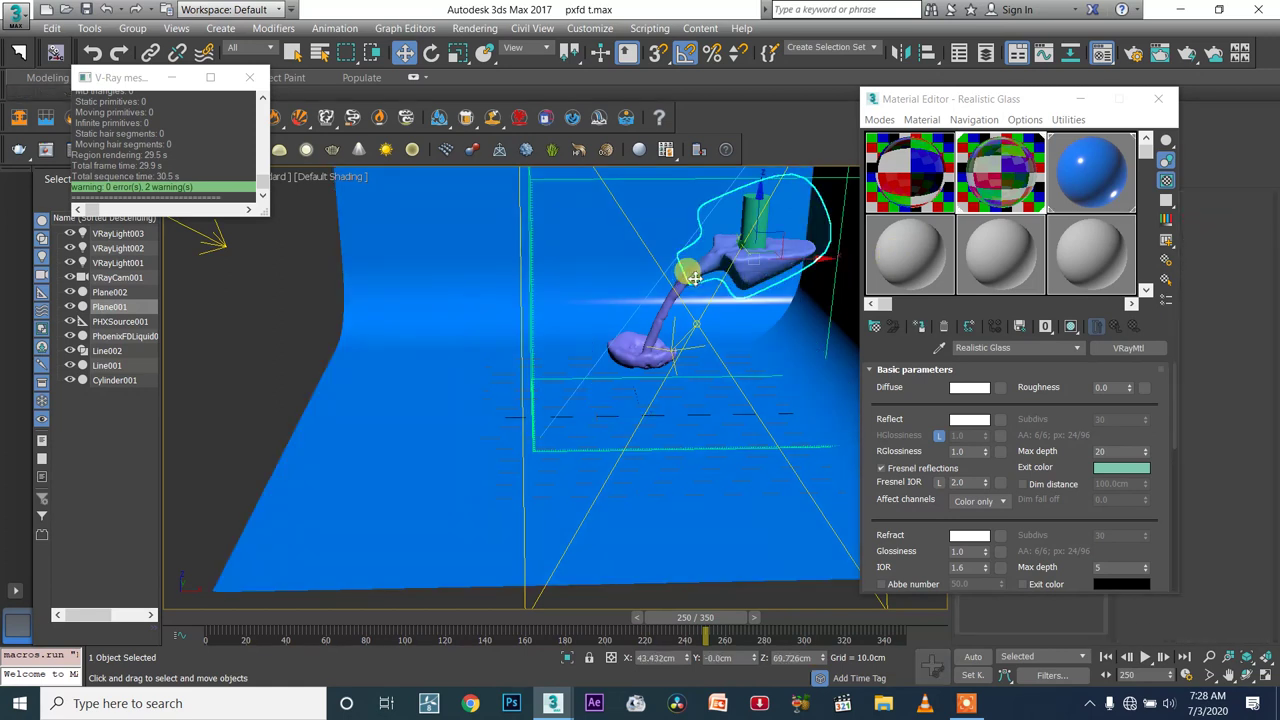
click(668, 330)
ctrl+click(673, 336)
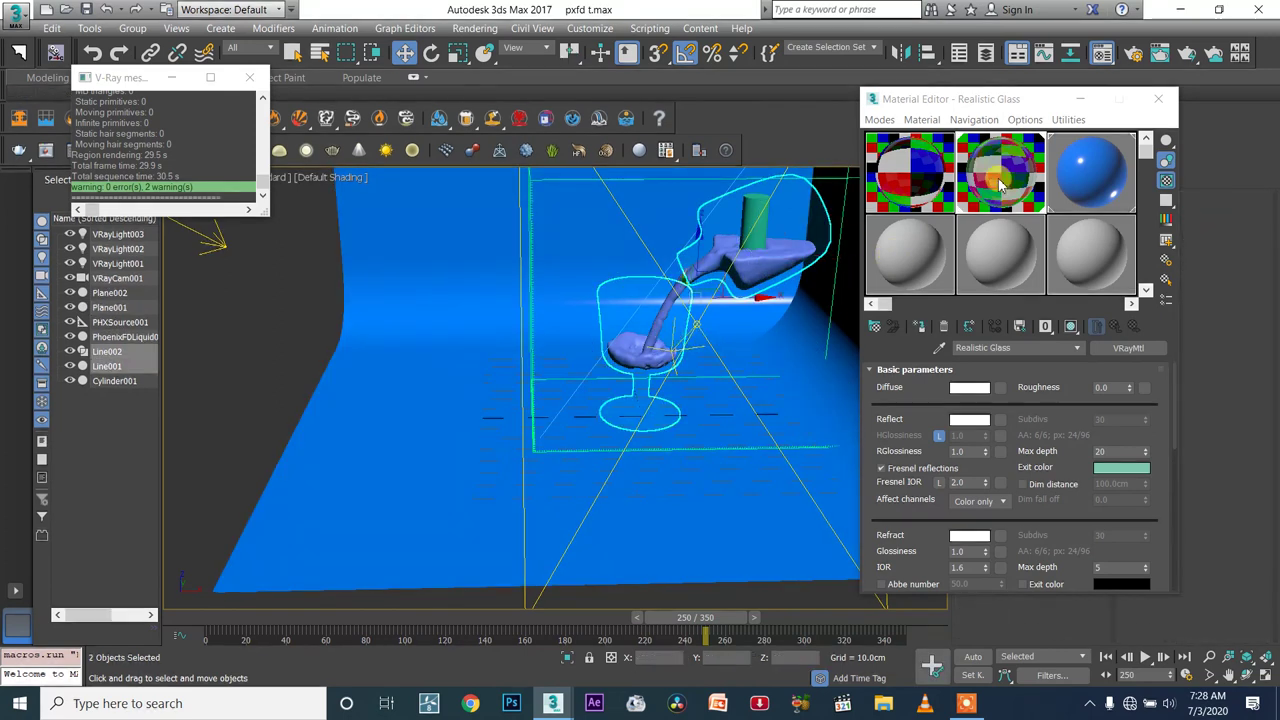
click(922, 328)
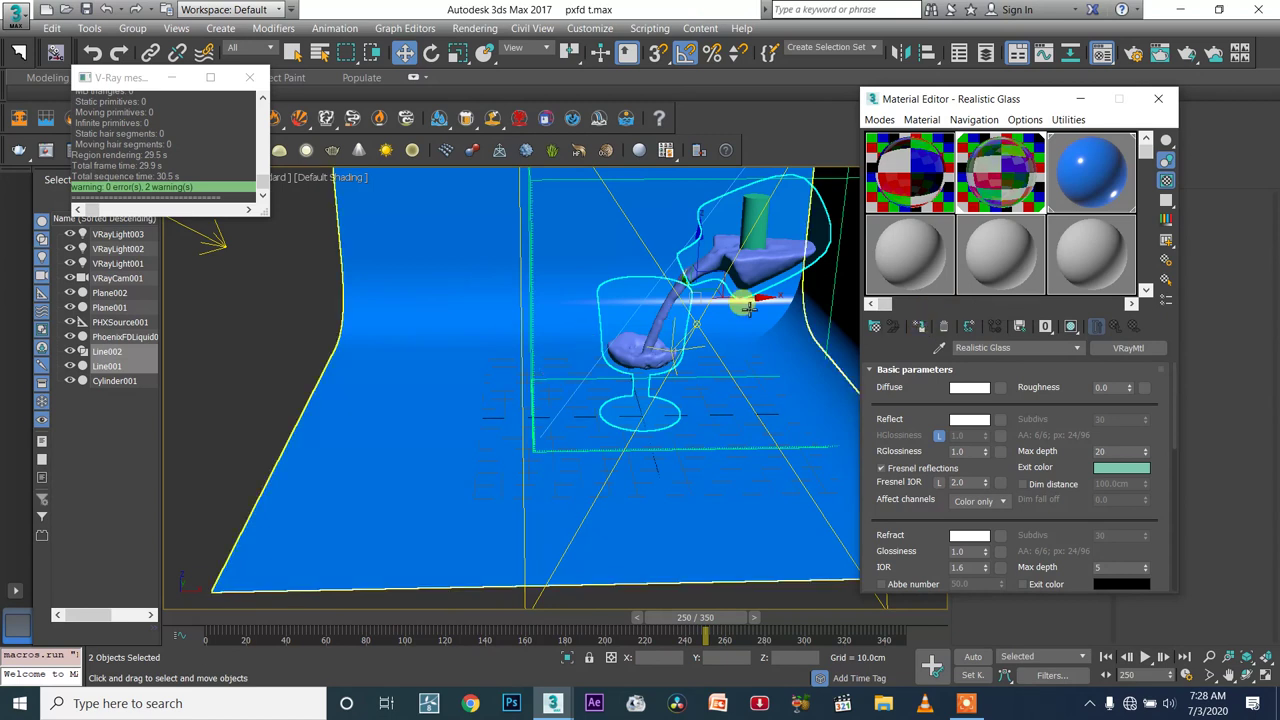
Select the PhoenixFD liquid simulator and assign the water material to it
key(ctrl+z)
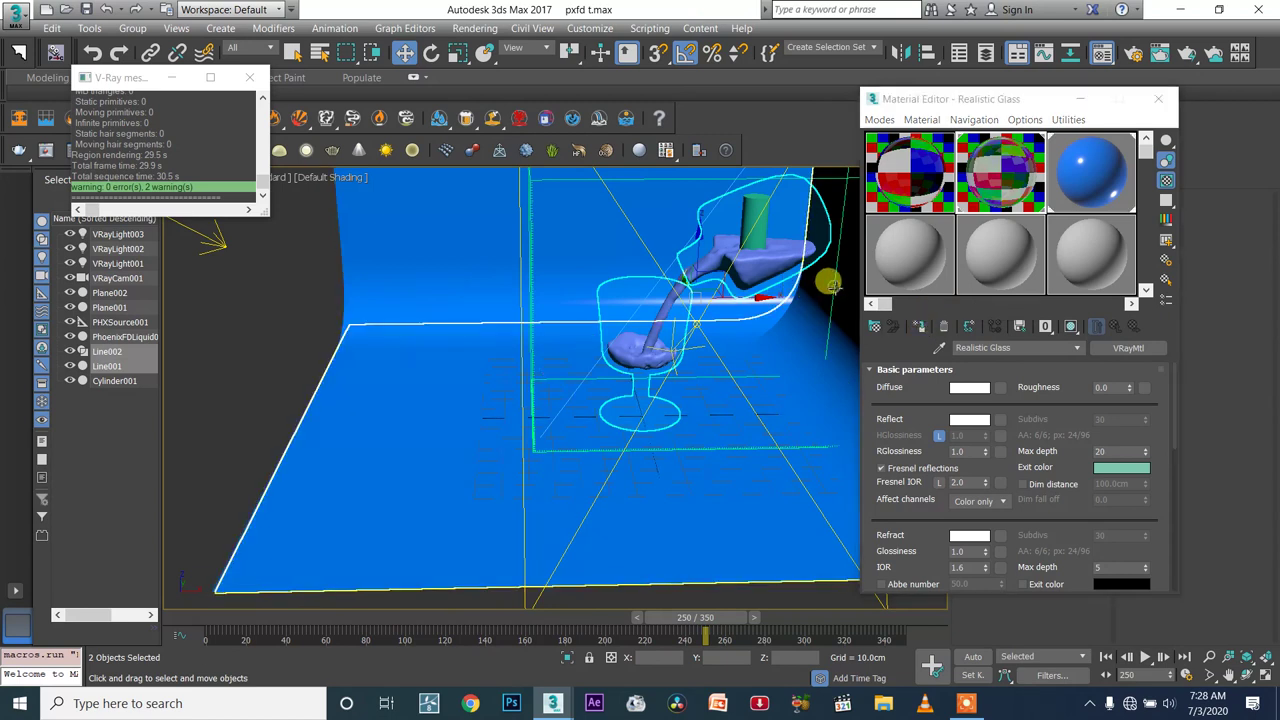
click(832, 287)
drag(978, 104, 640, 306)
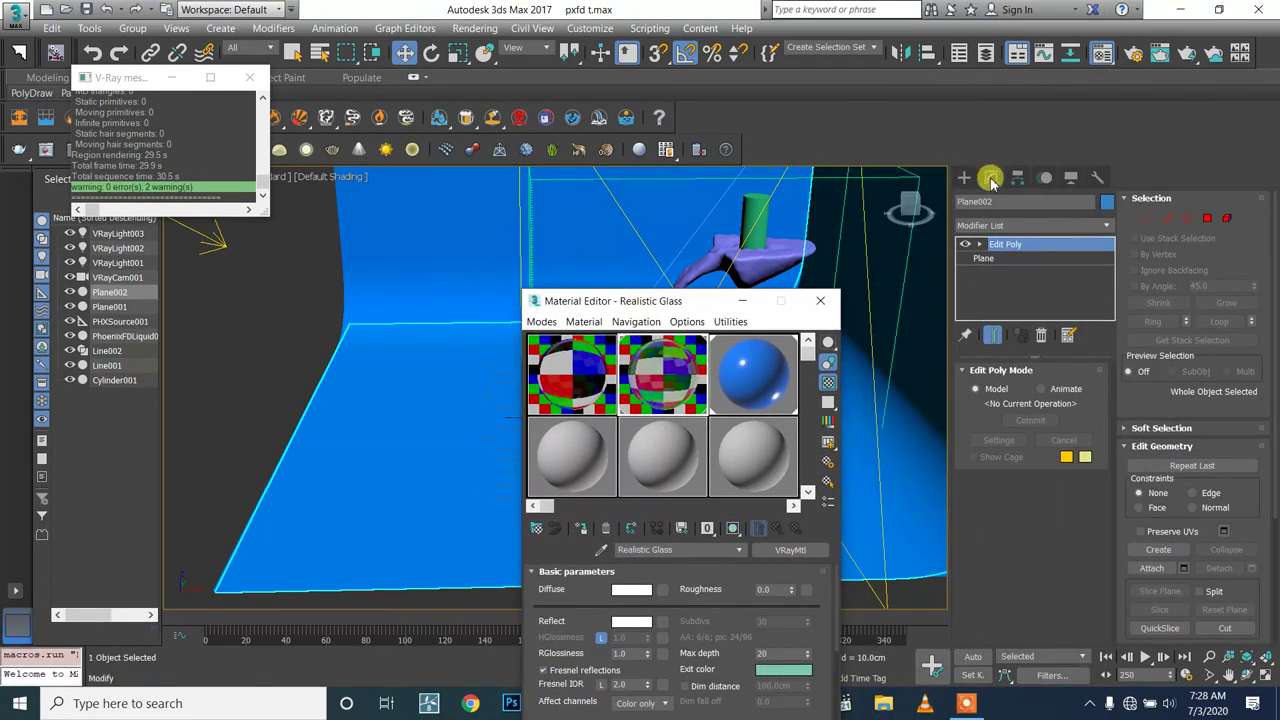
click(415, 290)
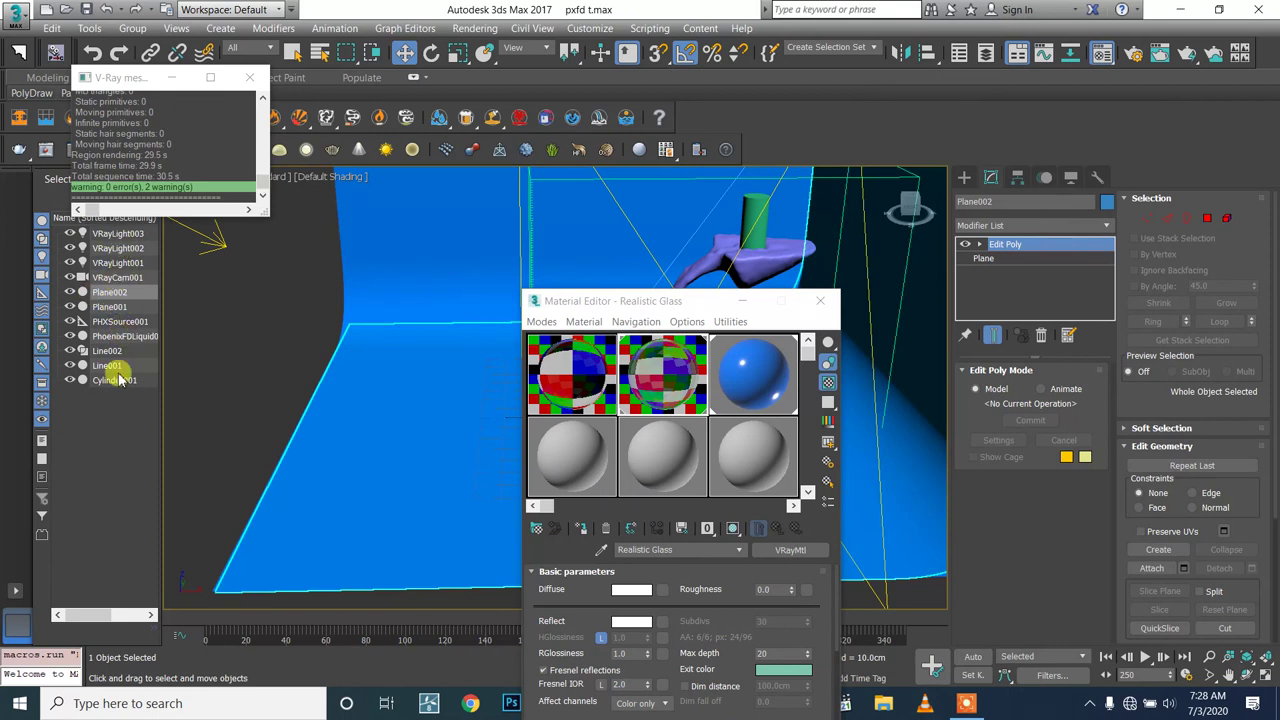
click(127, 336)
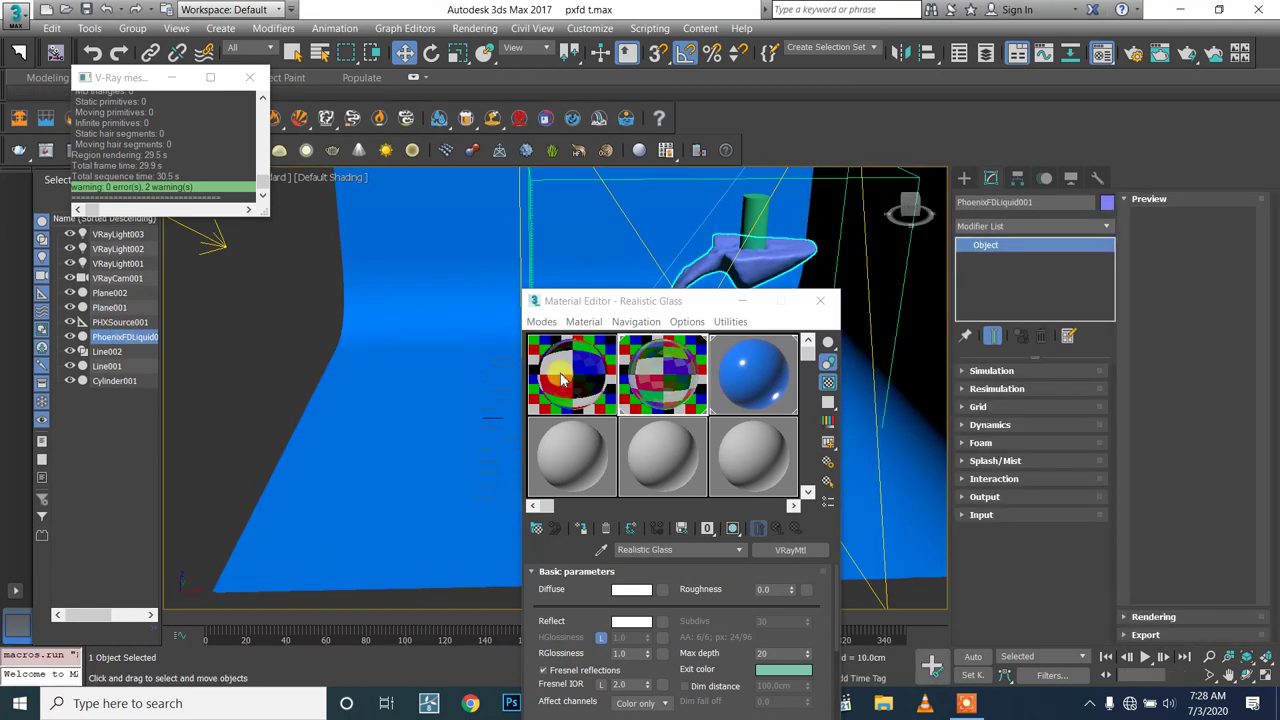
click(608, 304)
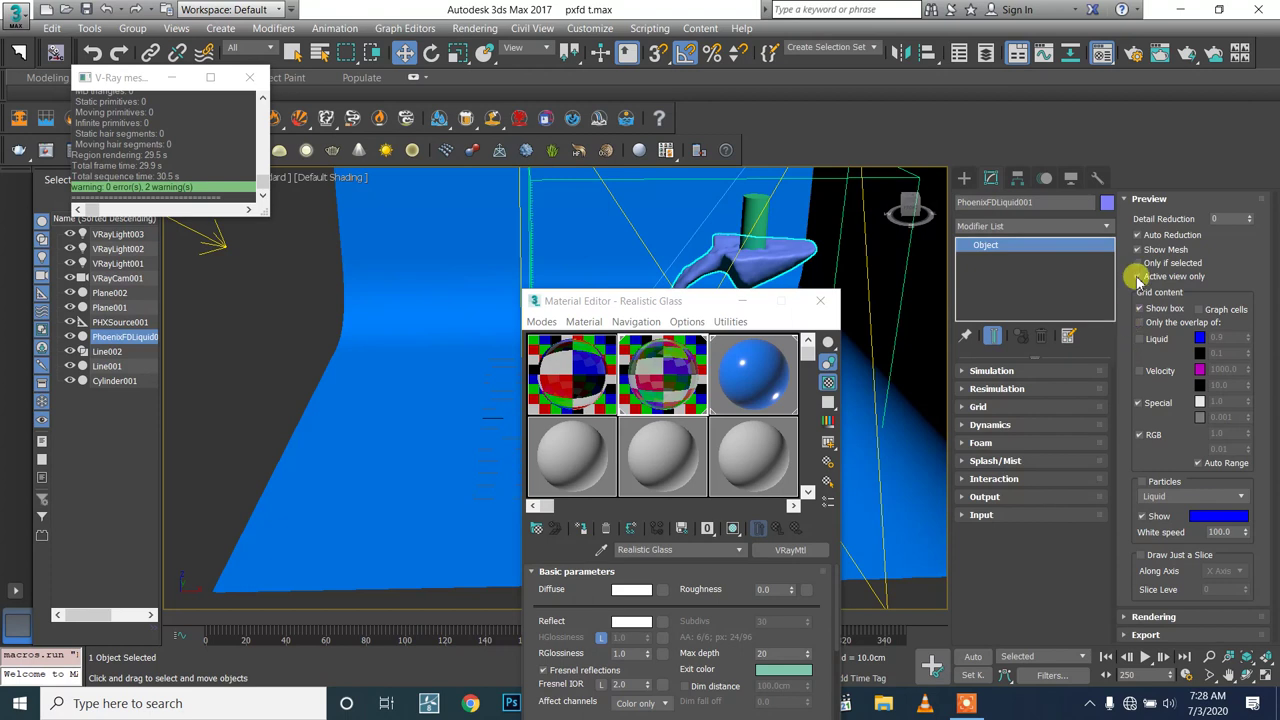
click(1148, 200)
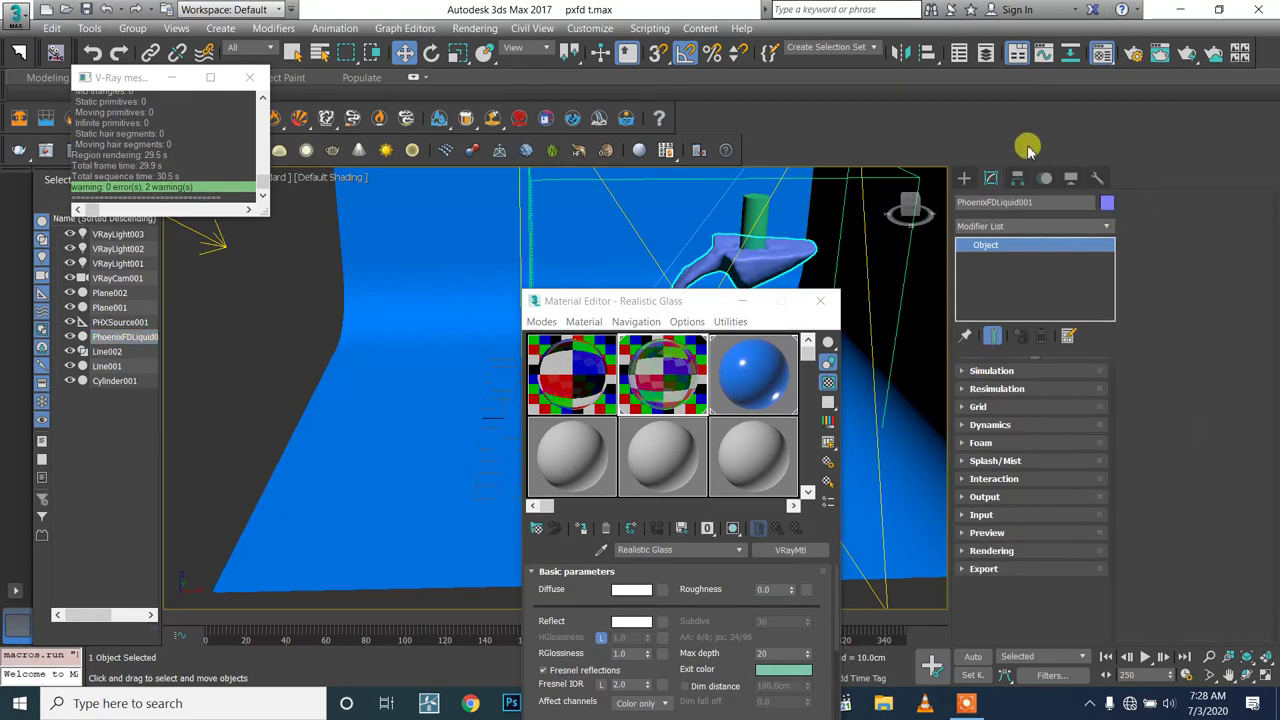
drag(730, 300, 1124, 149)
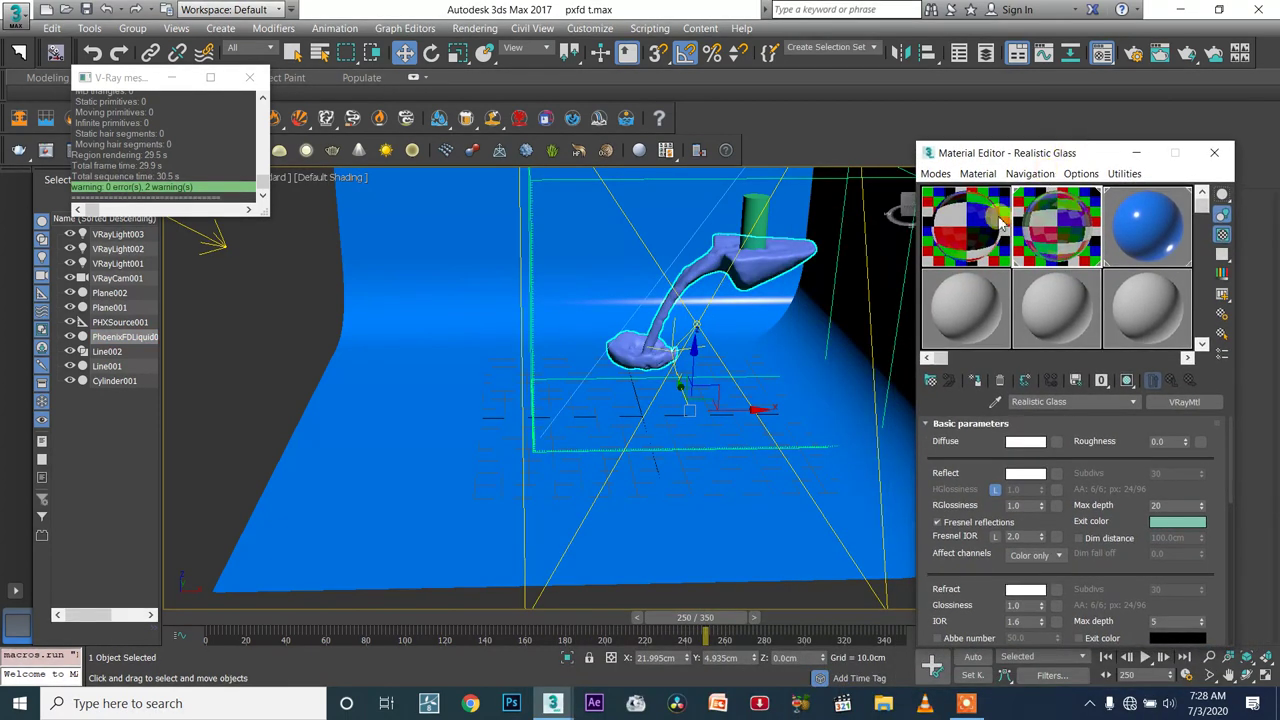
click(975, 222)
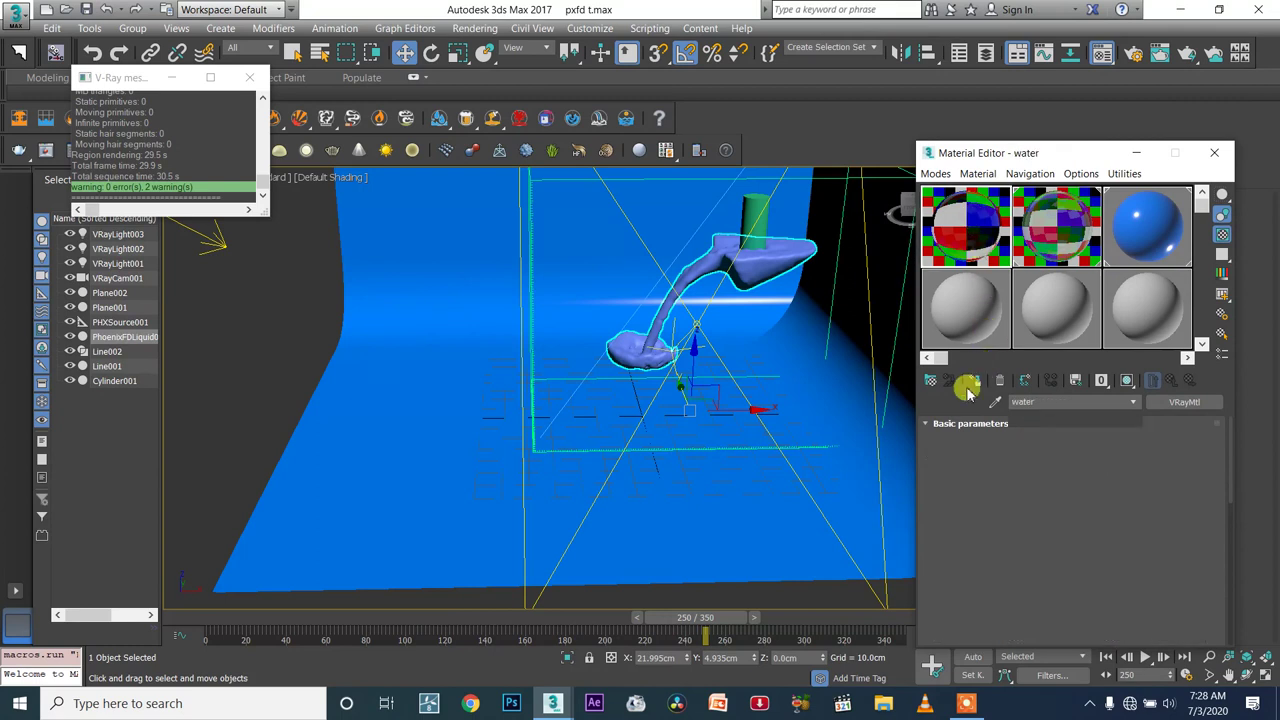
click(972, 382)
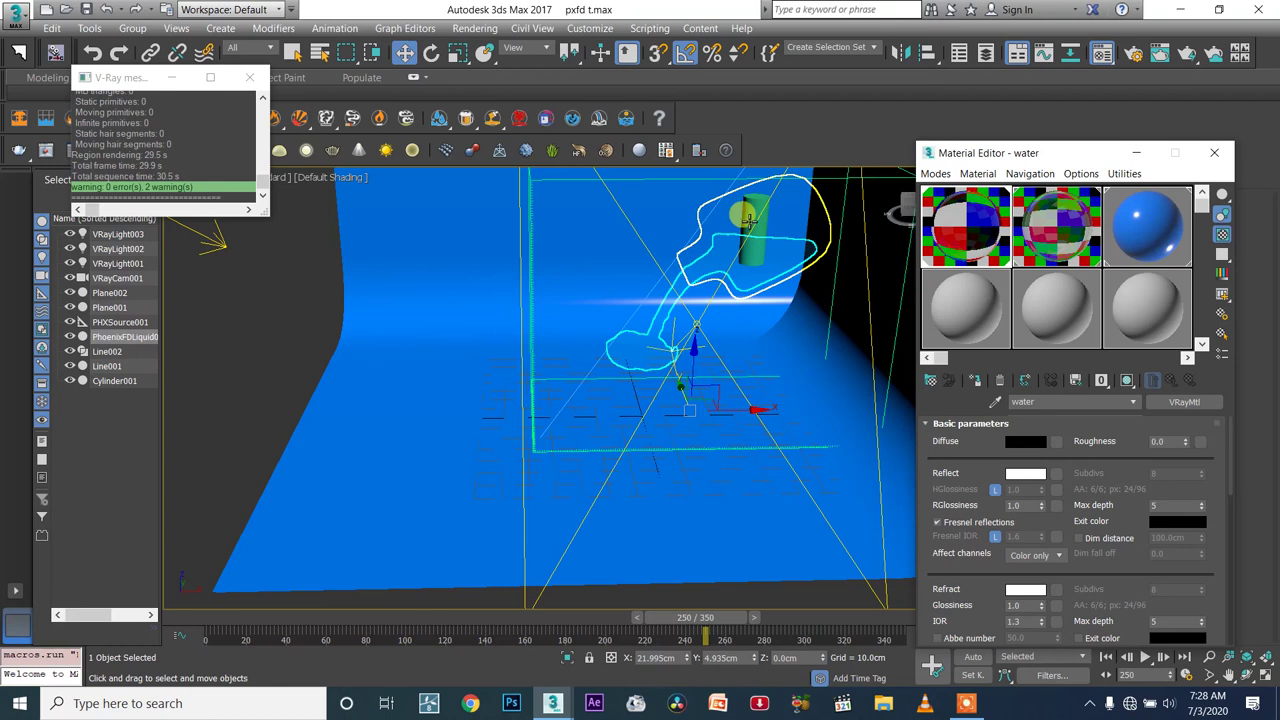
Select the green source cylinder, Cylinder001, and hide it from the scene
scroll(703, 263, down, 3)
scroll(703, 263, up, 6)
scroll(361, 372, down, 3)
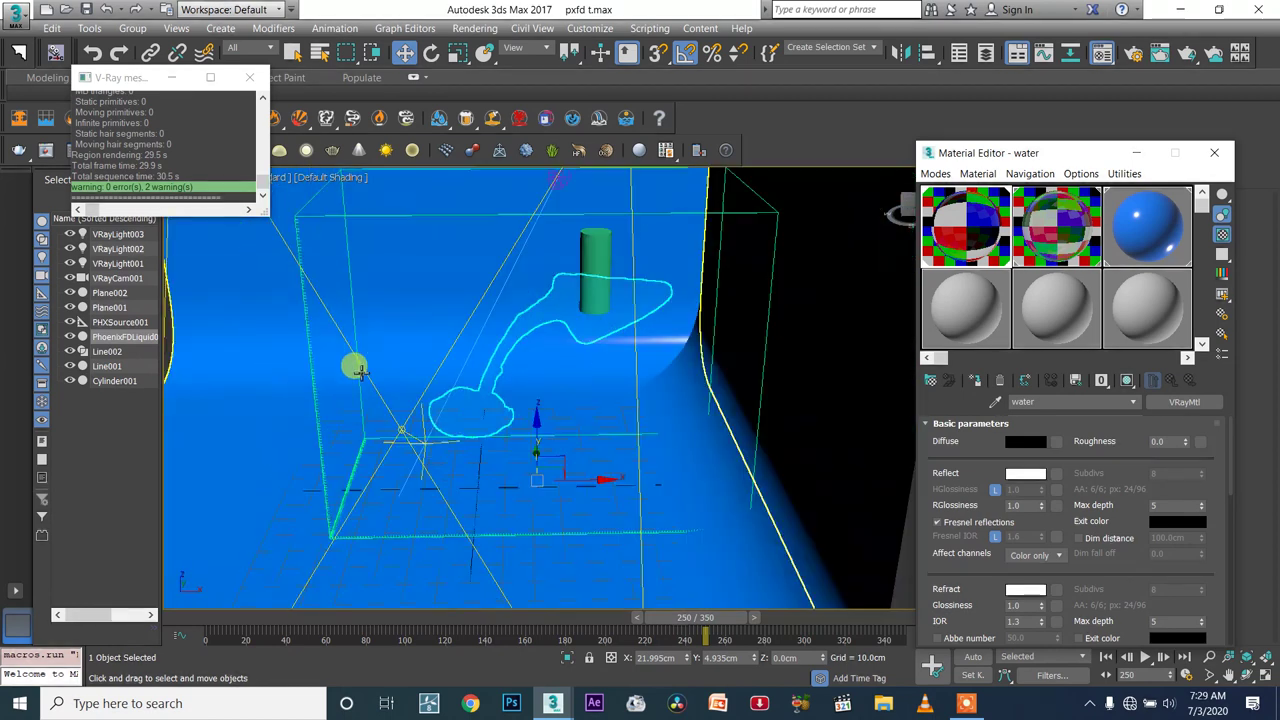
click(118, 382)
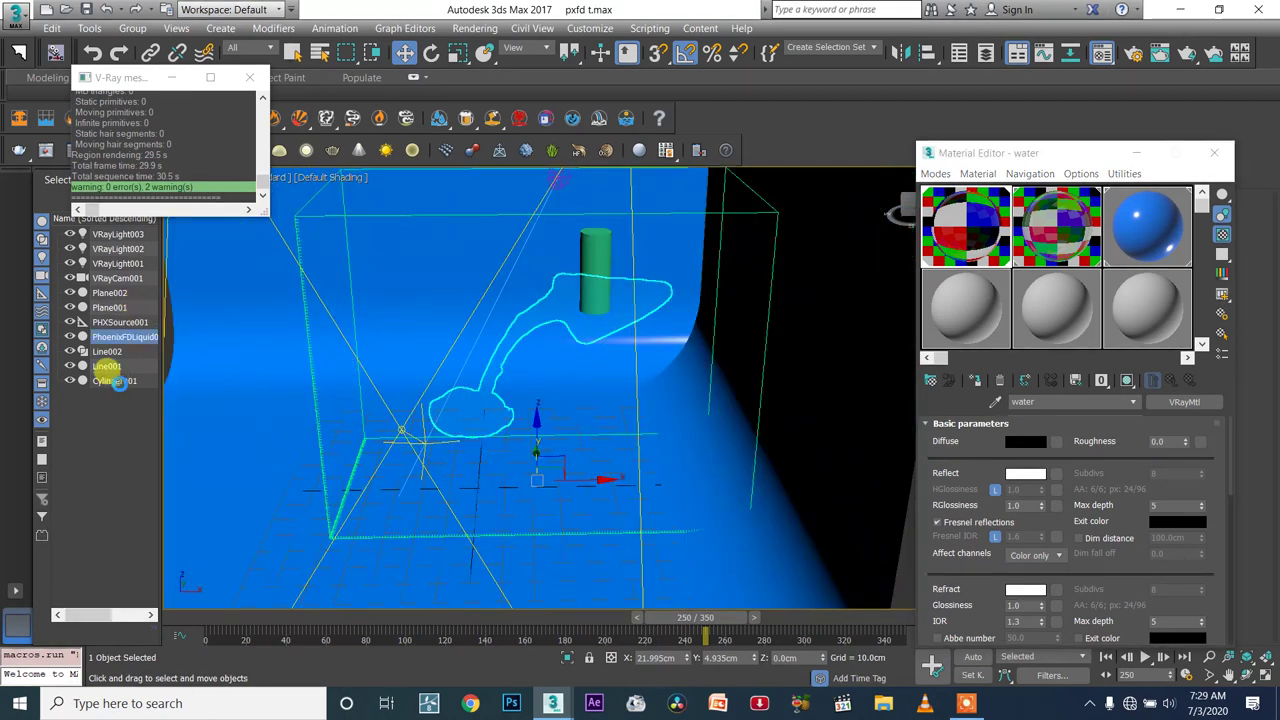
right_click(510, 388)
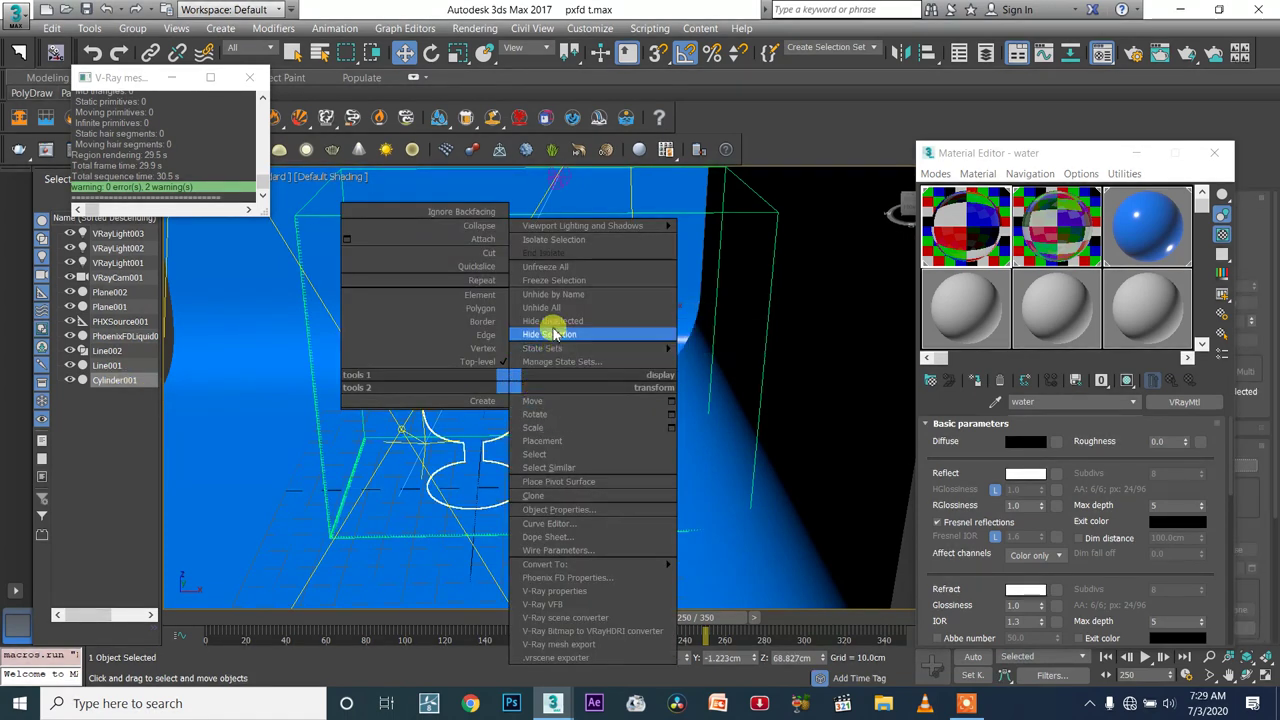
click(553, 334)
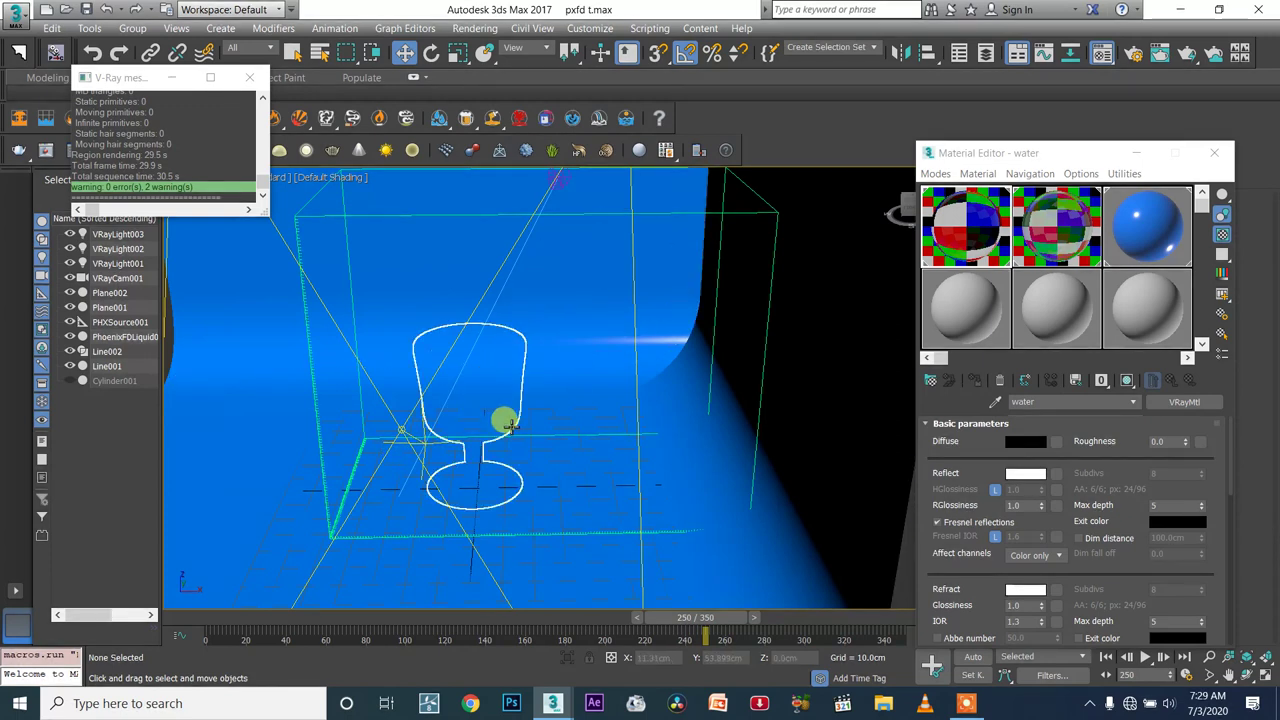
Return to the VRayCam001 view and review the previously rendered image of frame 250 up close
key(c)
scroll(739, 375, up, 4)
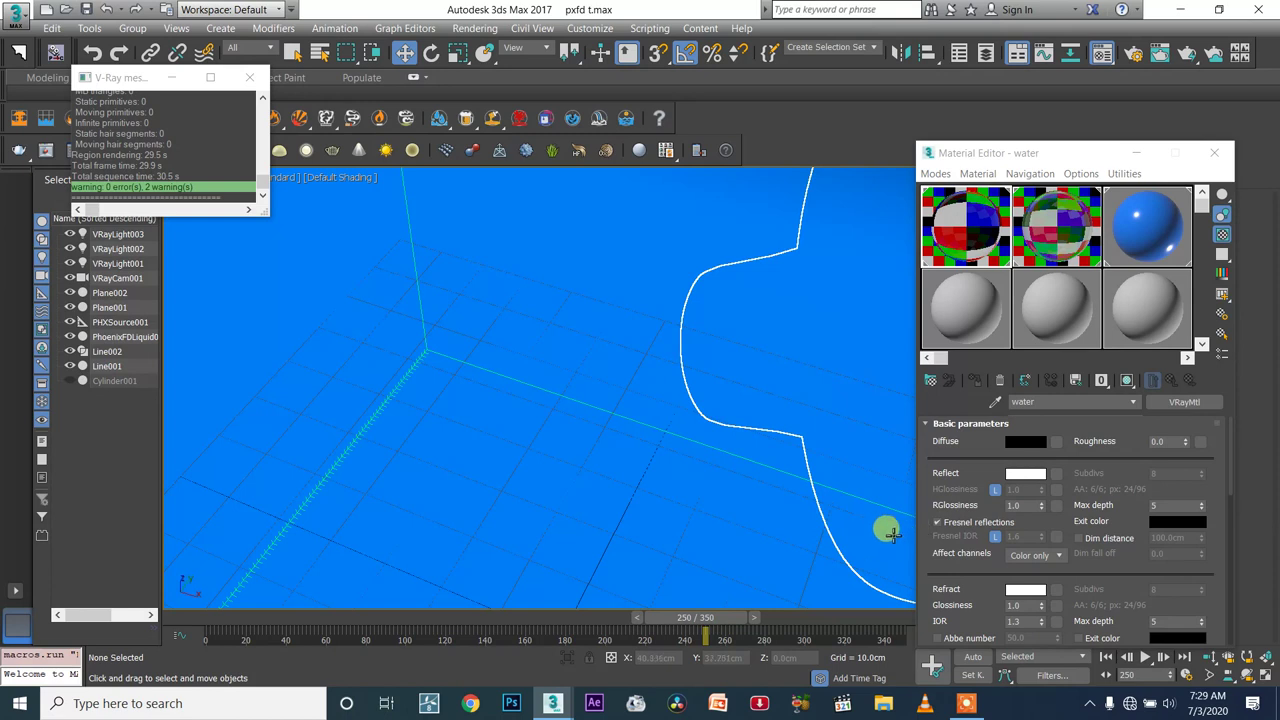
click(1160, 52)
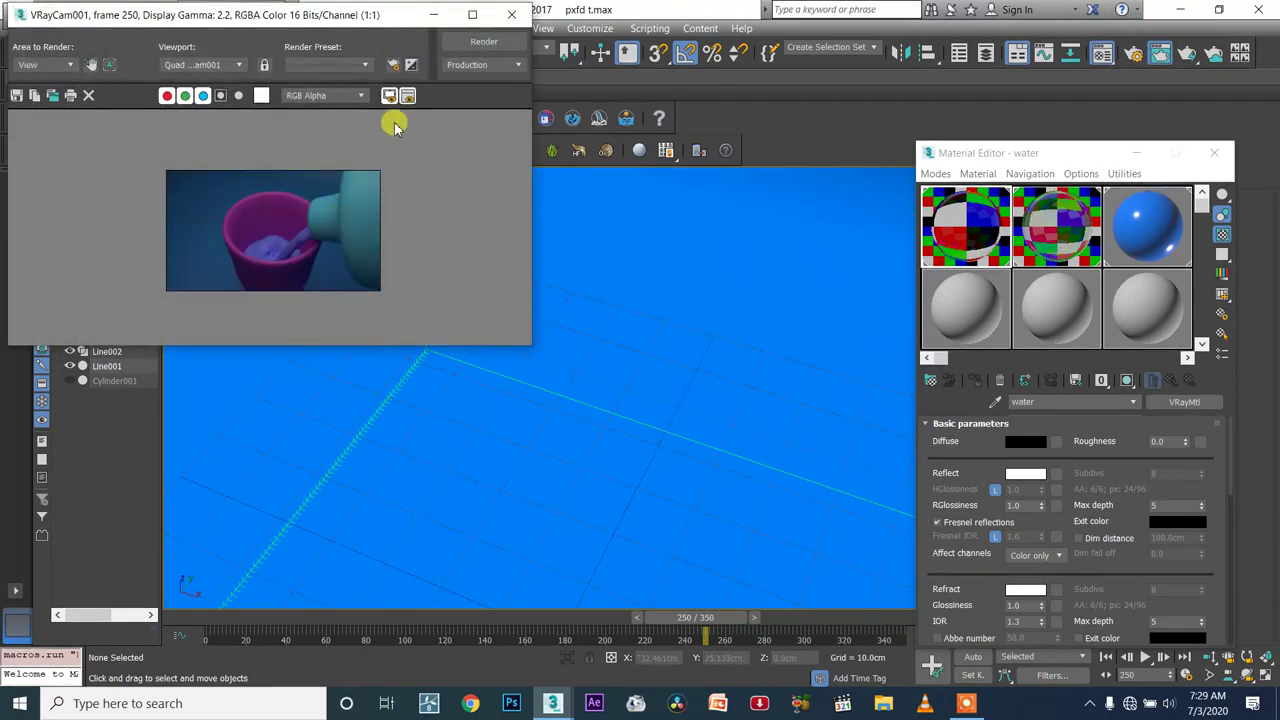
scroll(277, 200, up, 1)
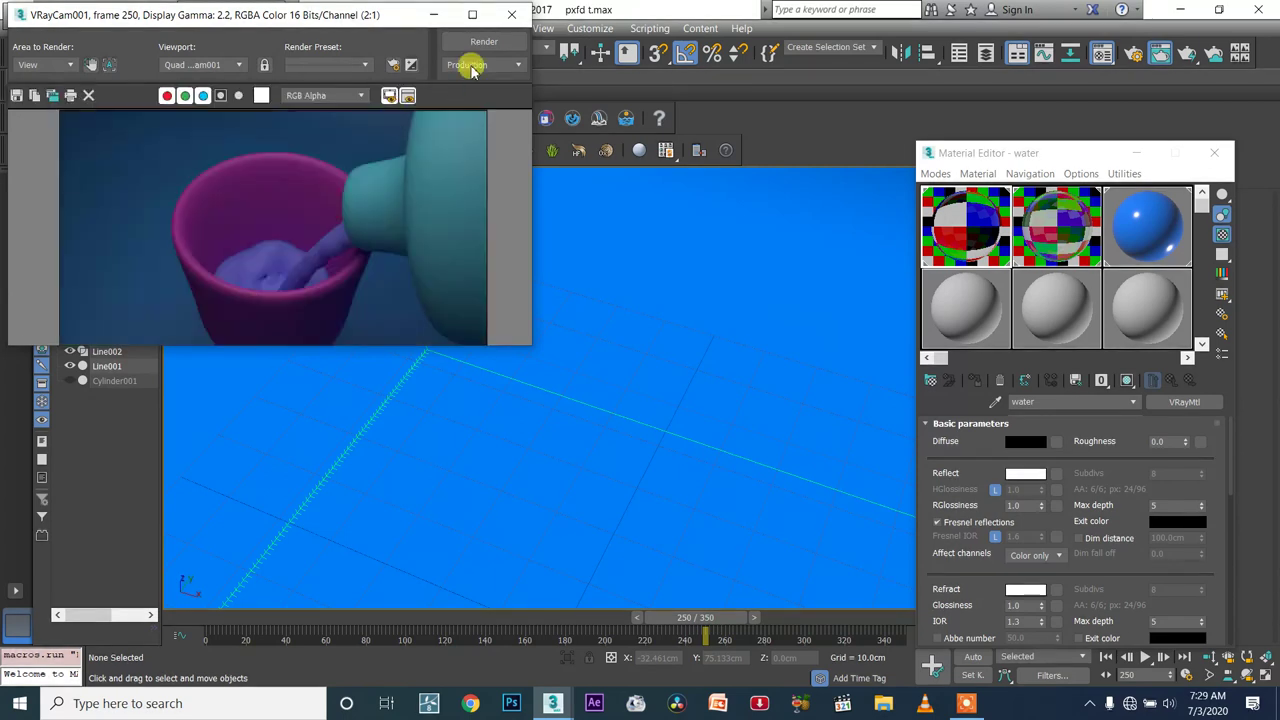
click(511, 14)
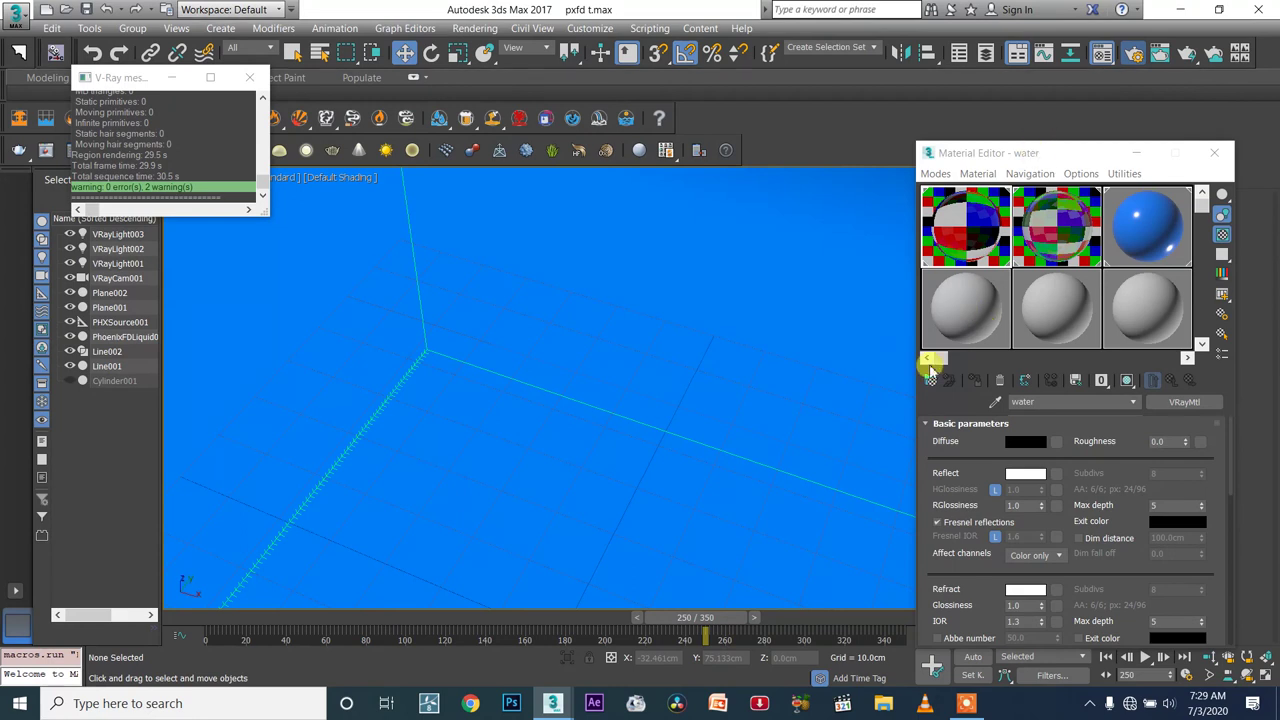
Set the render time output to a single frame and render the VRayCam001 view
key(F10)
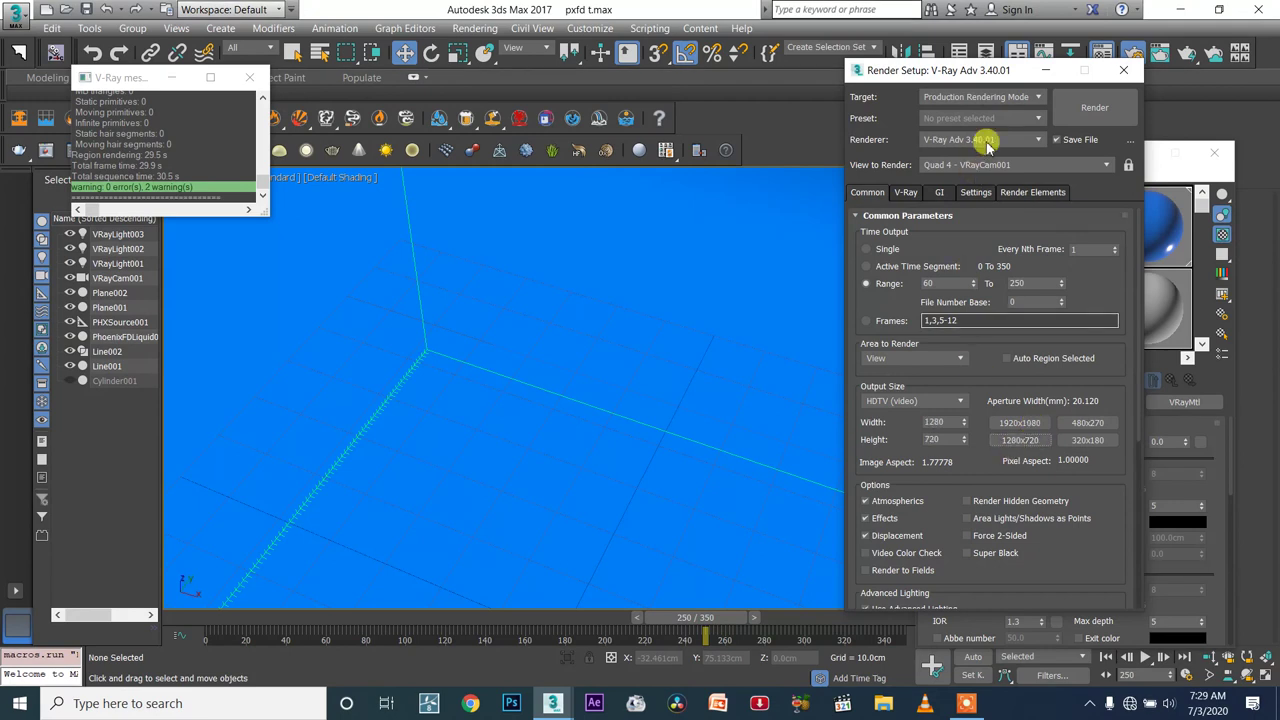
click(867, 248)
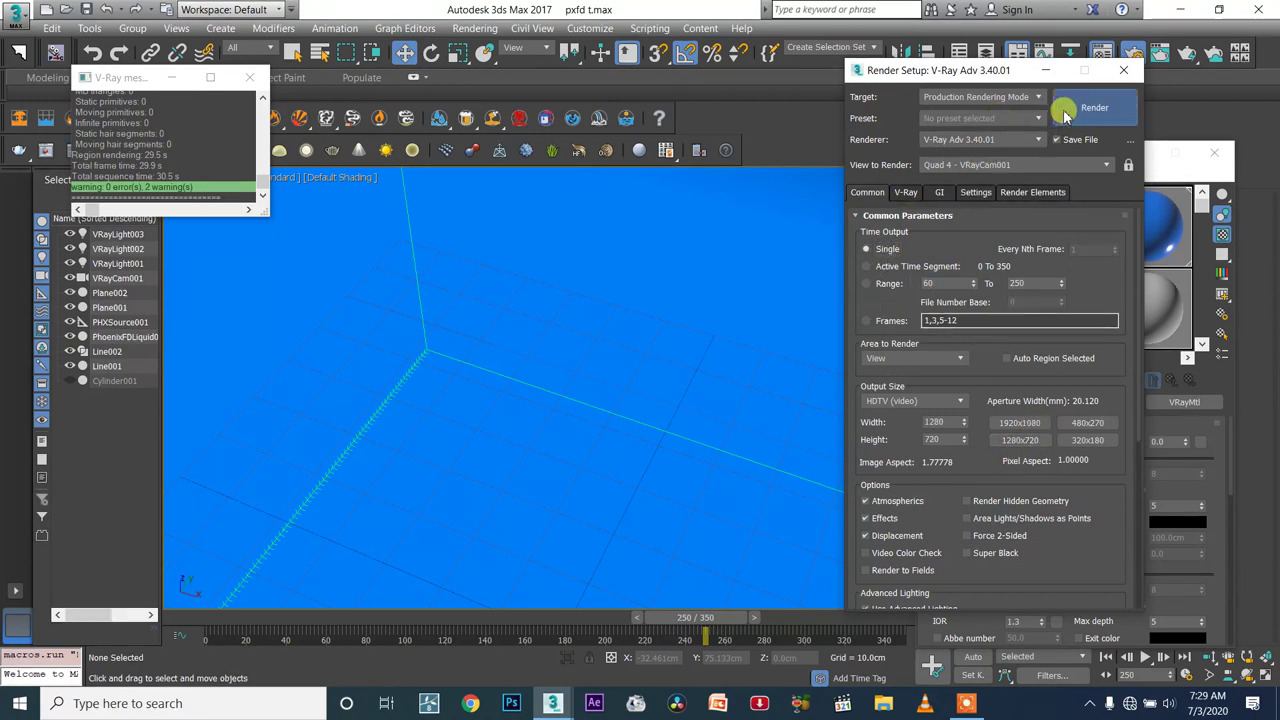
click(1094, 107)
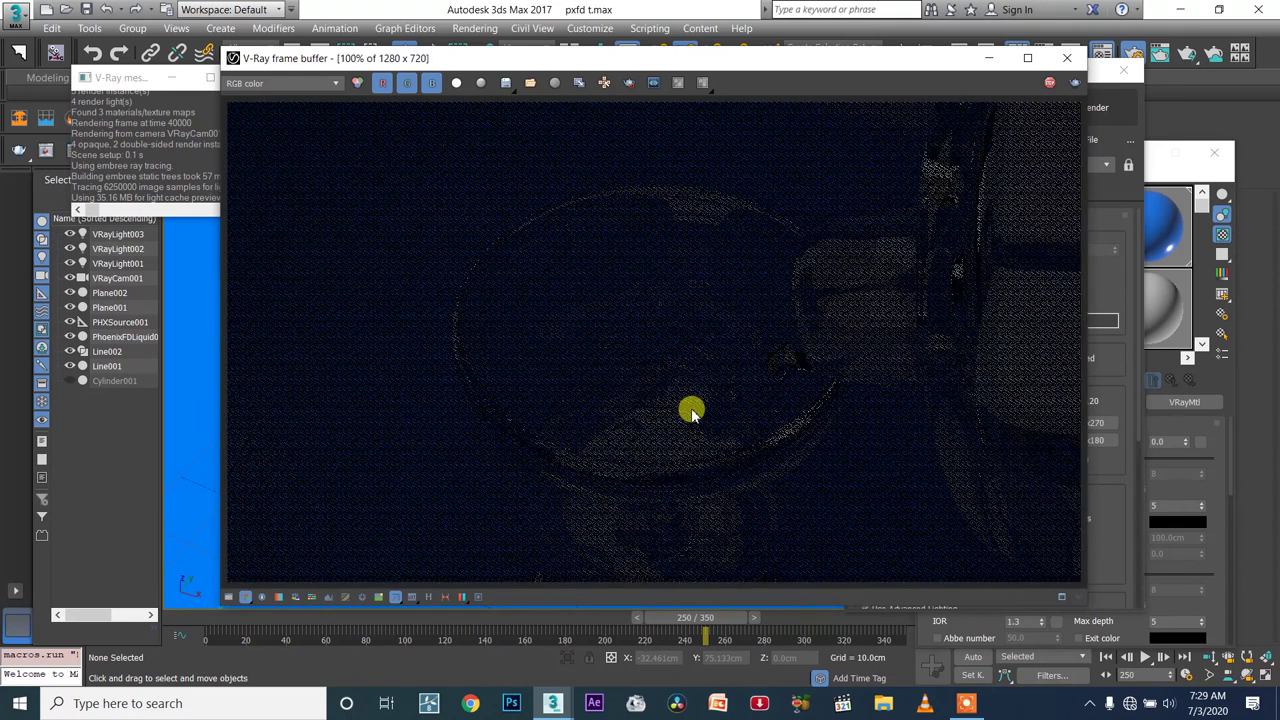
Inspect the render in progress and arrange the frame buffer and the rendering progress window side by side
scroll(691, 410, down, 2)
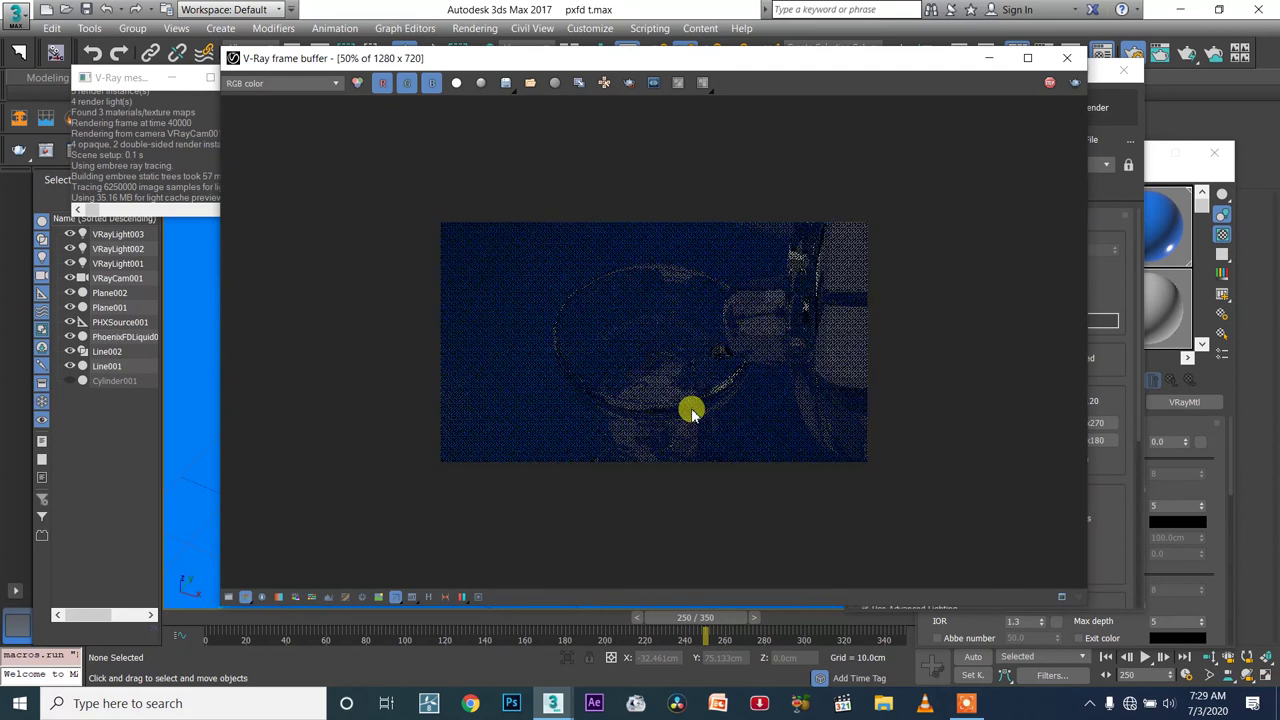
scroll(691, 410, up, 2)
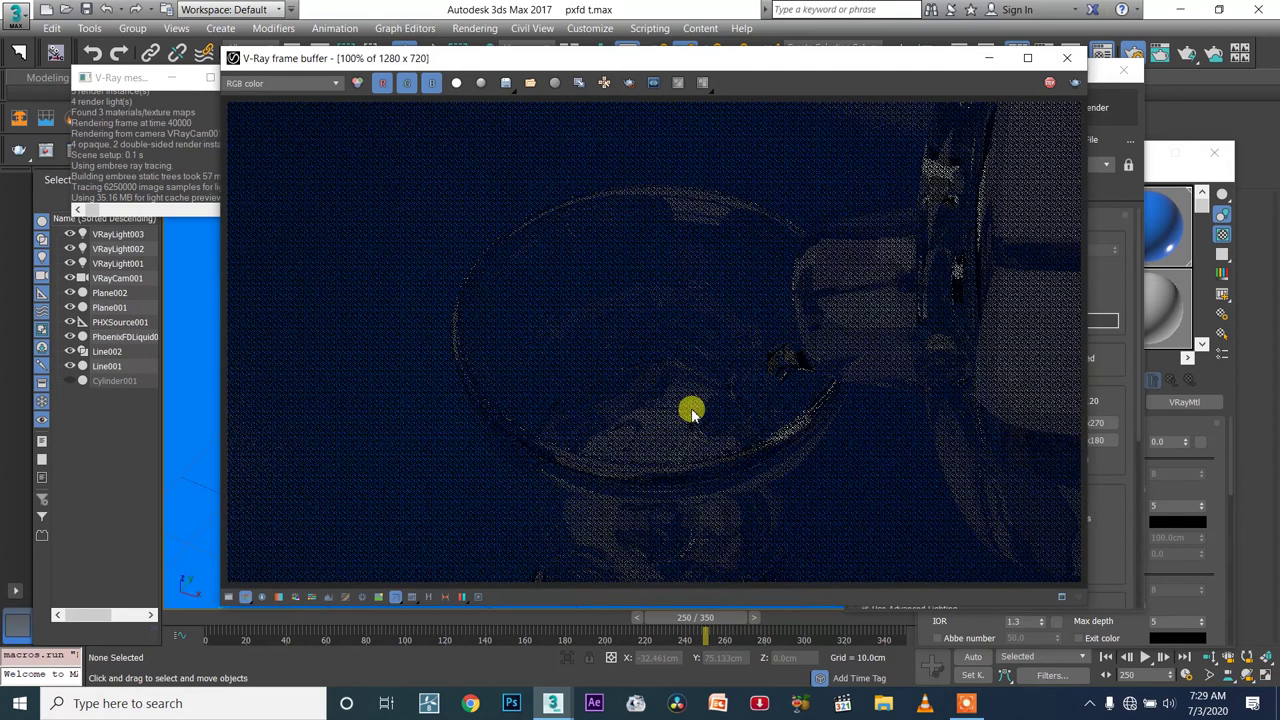
drag(326, 62, 482, 68)
drag(380, 78, 148, 123)
mouse_move(438, 71)
mouse_down()
mouse_move(404, 53)
mouse_move(428, 55)
mouse_up()
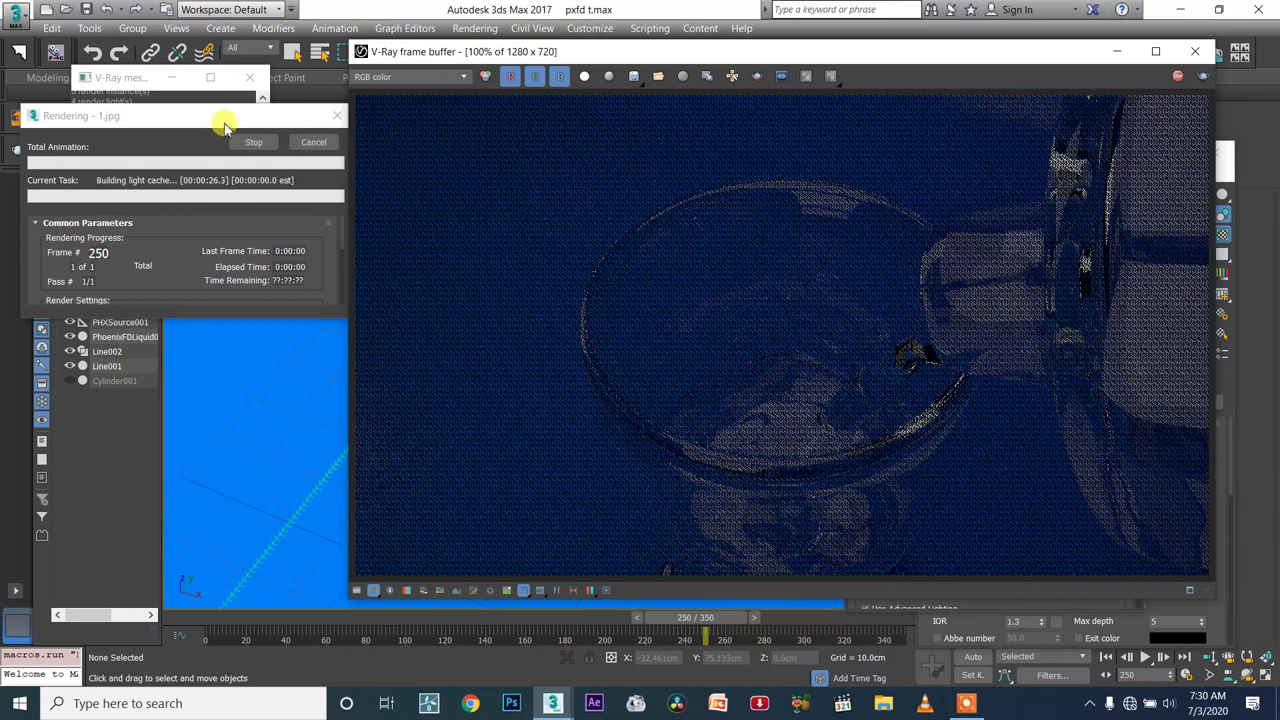
drag(200, 118, 183, 122)
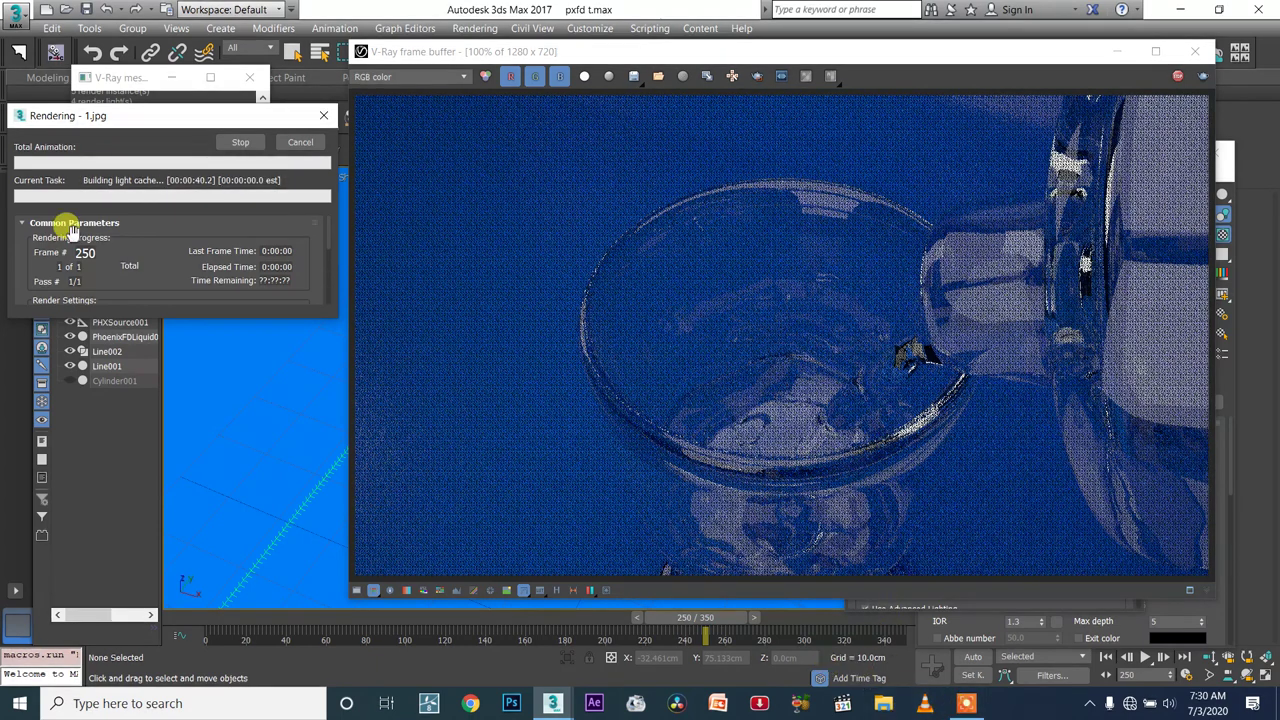
click(958, 705)
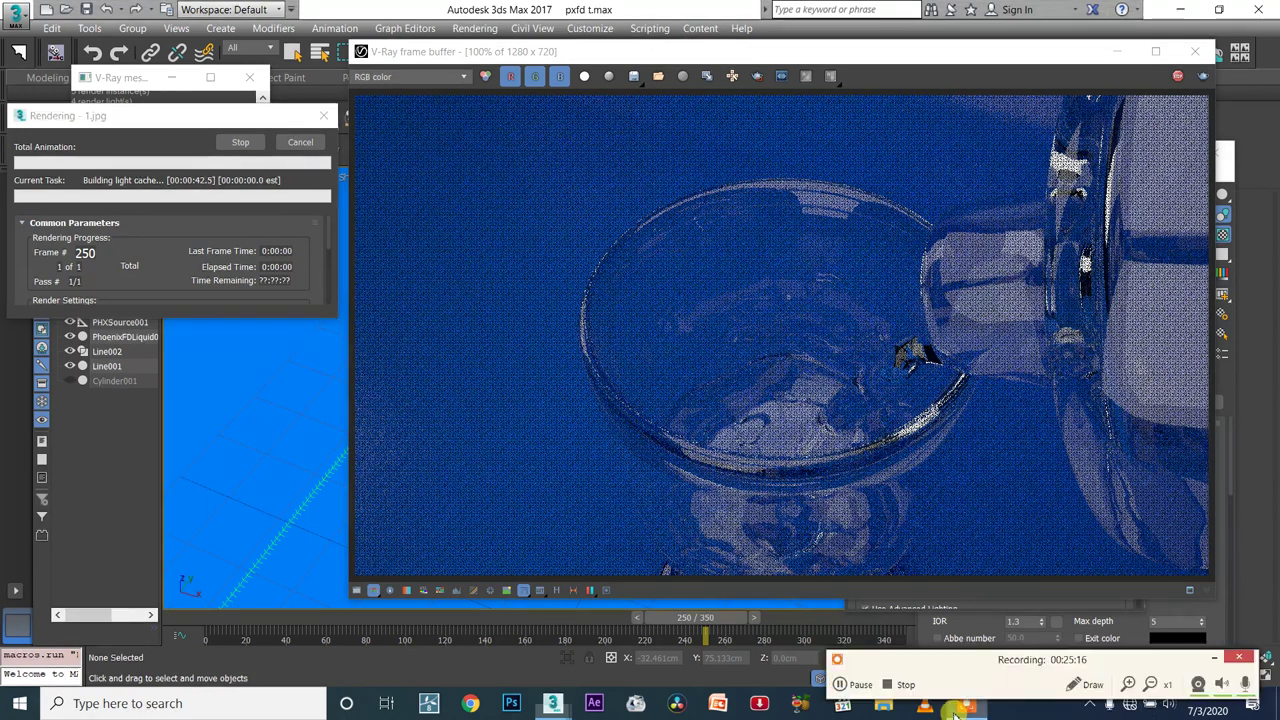
click(866, 685)
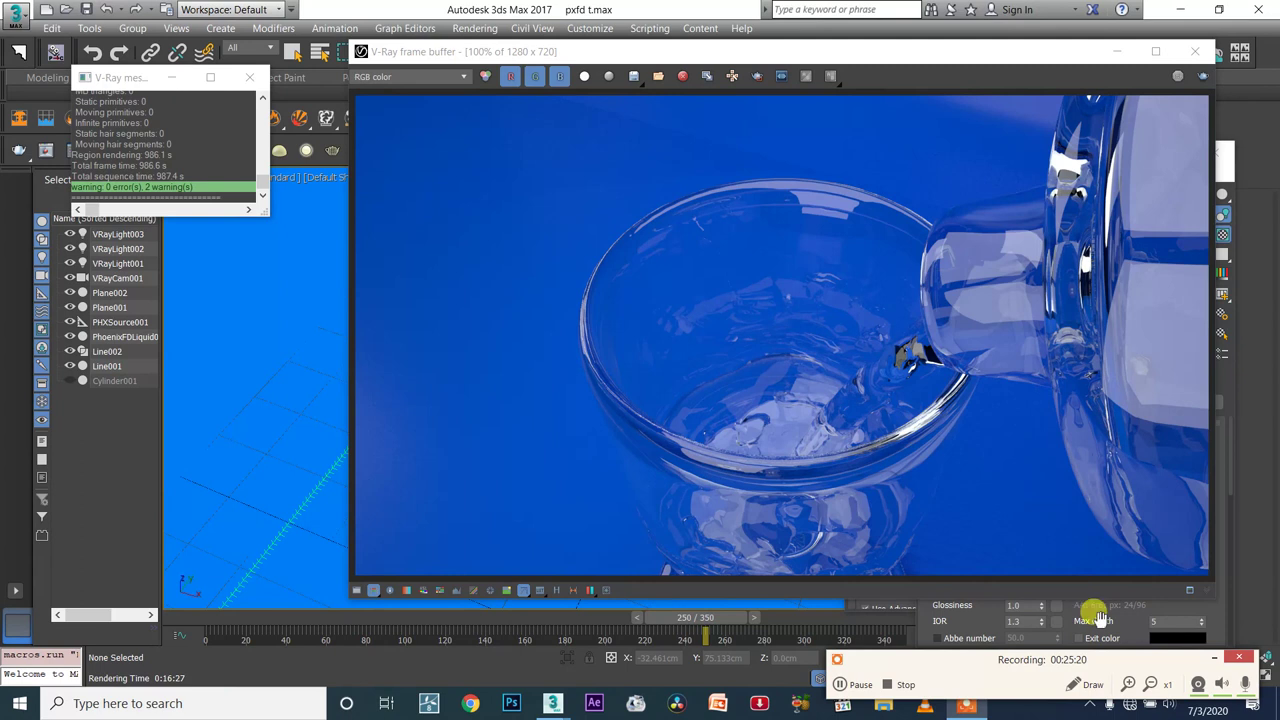
click(1208, 661)
Examine the glass, bottle neck and poured water in the finished V-Ray render at different zoom levels
scroll(885, 344, down, 2)
scroll(870, 343, up, 2)
scroll(930, 340, up, 3)
scroll(955, 335, down, 3)
scroll(870, 320, up, 3)
scroll(880, 323, down, 3)
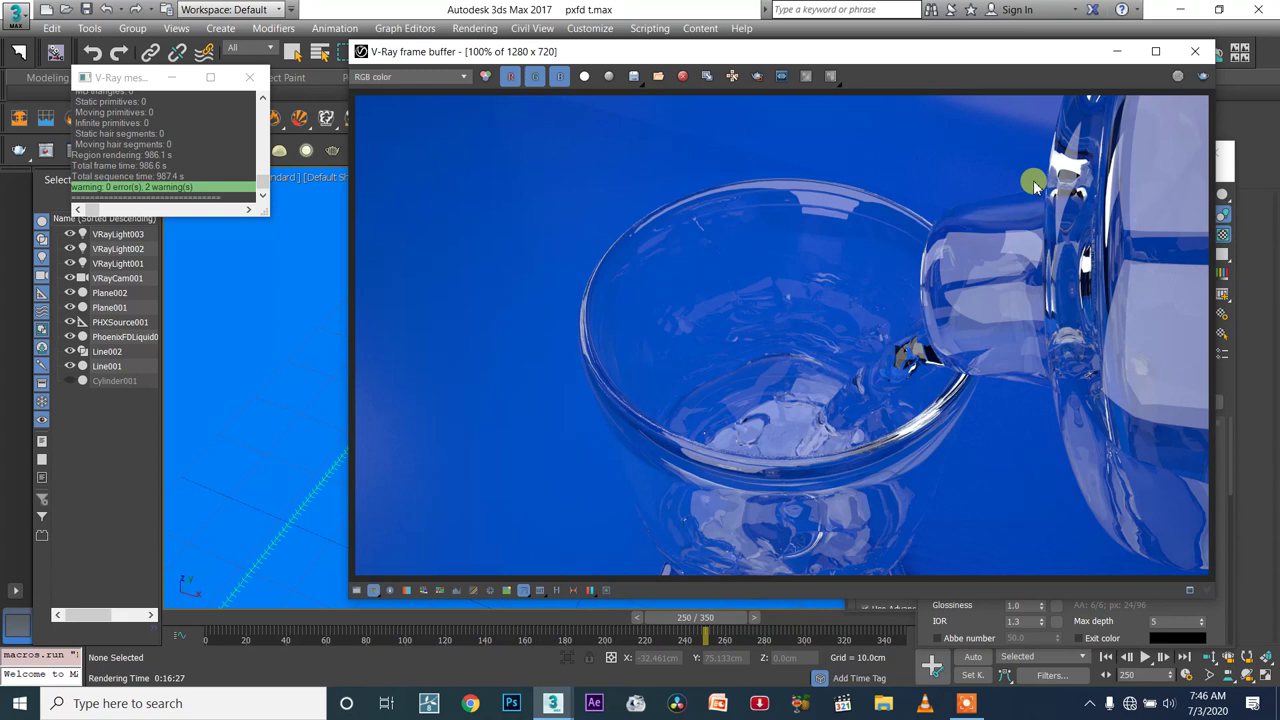
scroll(815, 318, down, 1)
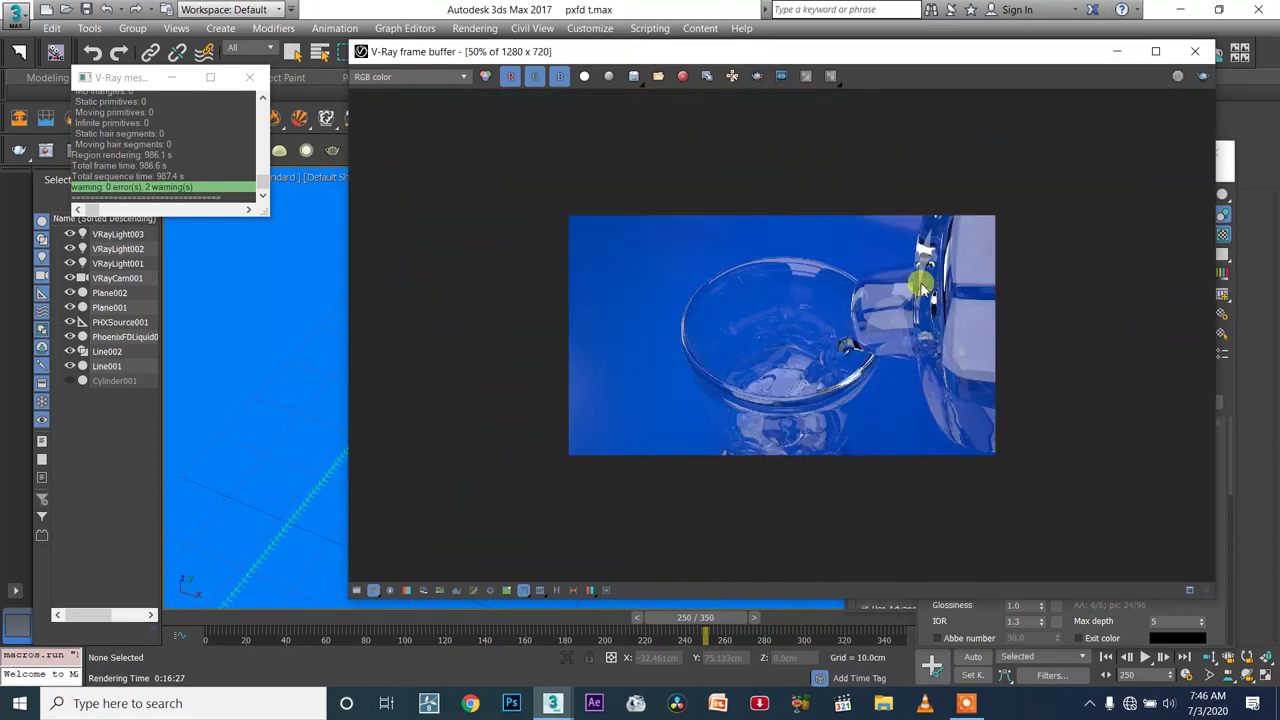
scroll(869, 308, up, 2)
scroll(890, 288, down, 1)
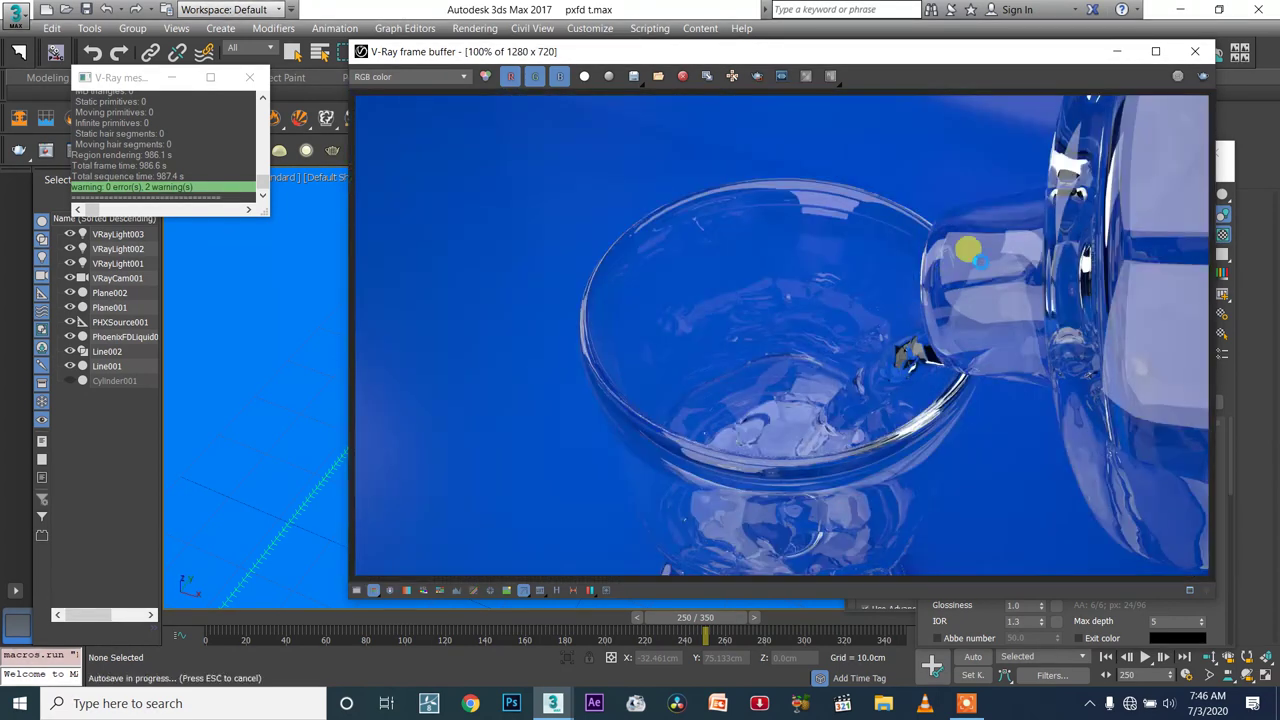